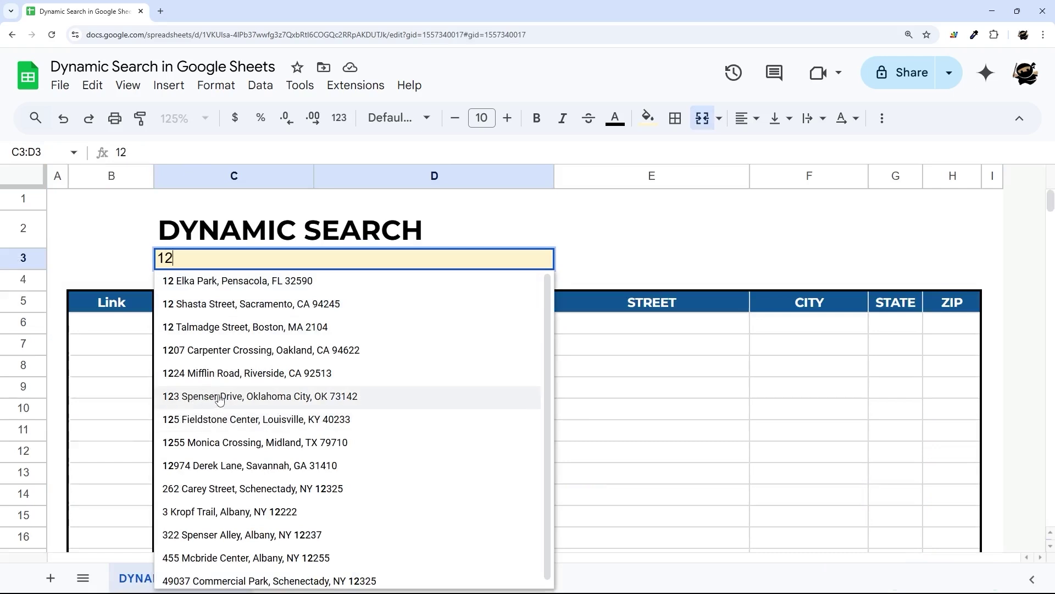
- Pick an address in B3 and follow B6's link to the matching DATA row
{"action": "left_click", "coordinate": [219, 397]}
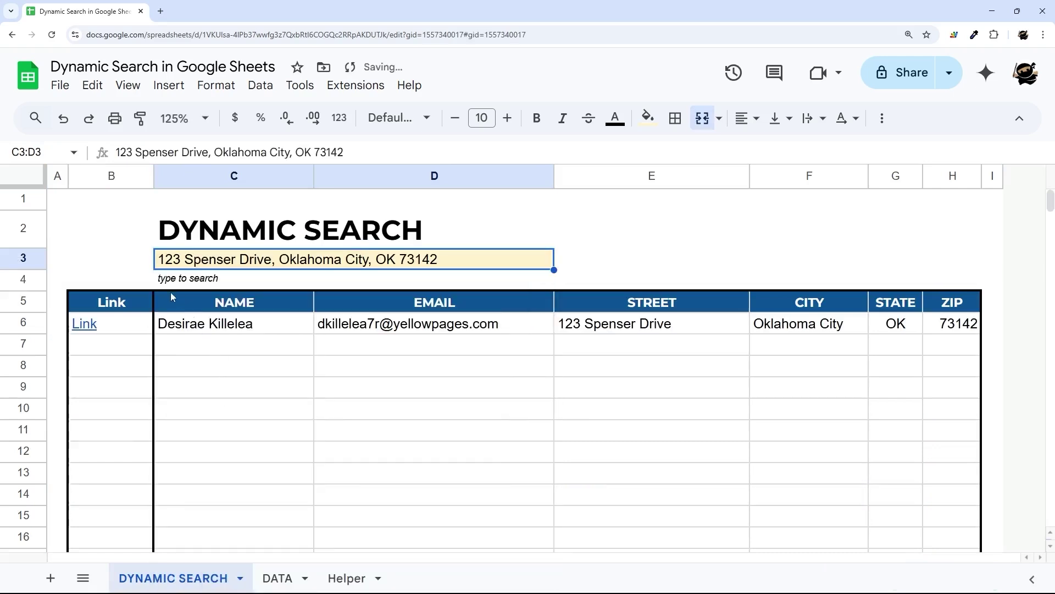
{"action": "left_click", "coordinate": [89, 323]}
{"action": "left_click", "coordinate": [145, 353]}
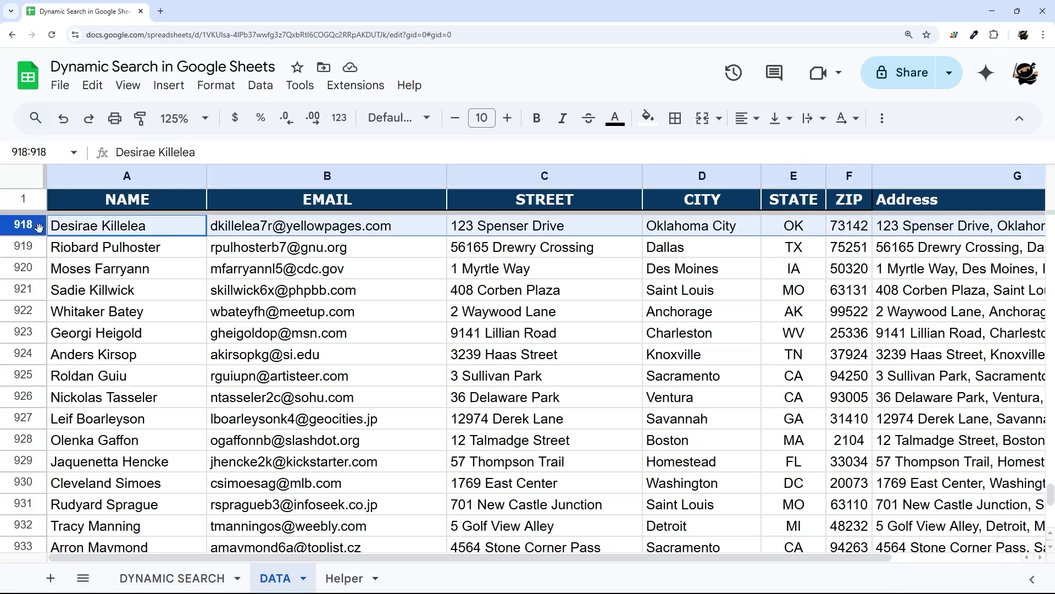
{"action": "left_click_drag", "start_coordinate": [162, 229], "coordinate": [701, 227]}
- Return to DYNAMIC SEARCH and select the filtered results under NAME
{"action": "left_click", "coordinate": [172, 578]}
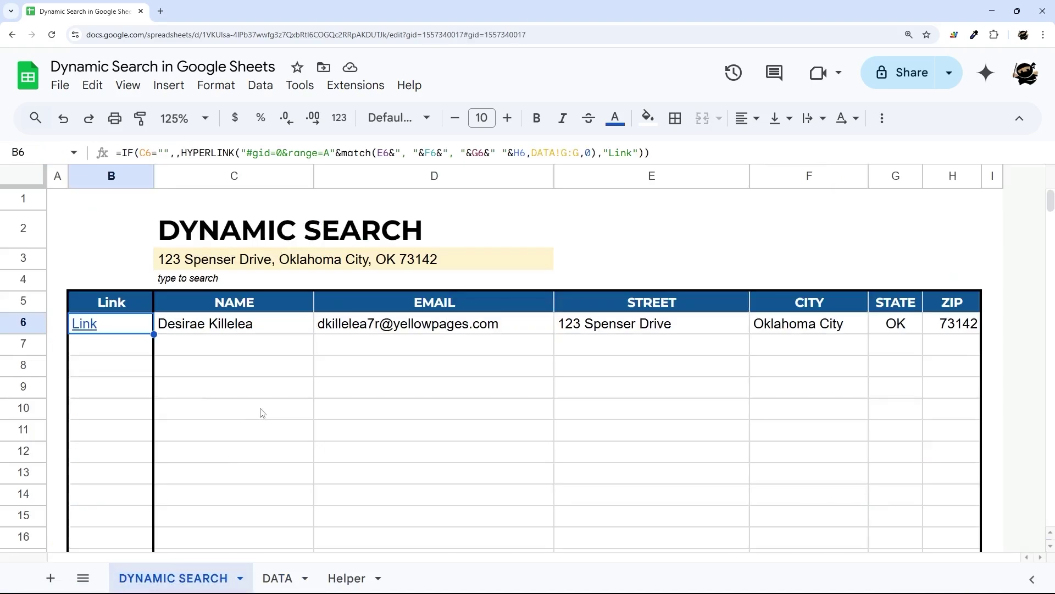
{"action": "left_click_drag", "start_coordinate": [250, 333], "coordinate": [233, 516]}
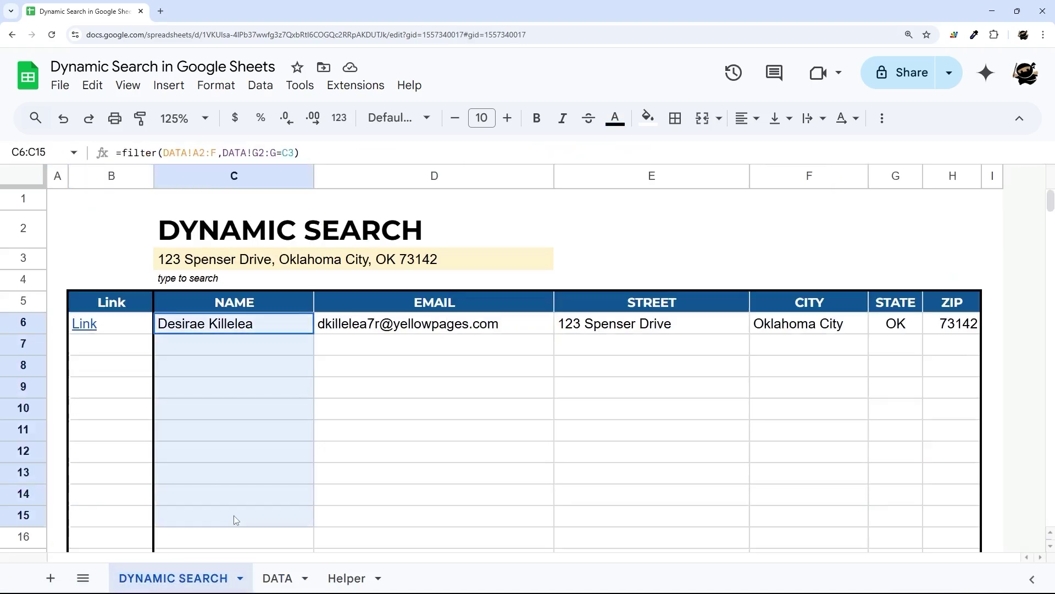
{"action": "mouse_move", "coordinate": [132, 333]}
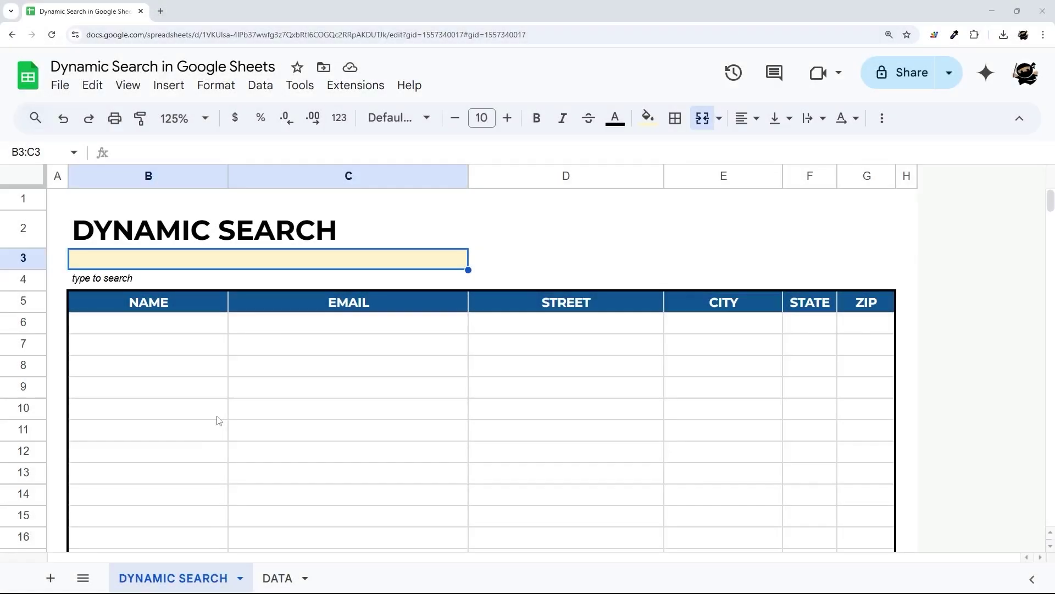
- Add a dropdown rule to search cell B3 with Dropdown (from a range) criteria
{"action": "left_click", "coordinate": [273, 578]}
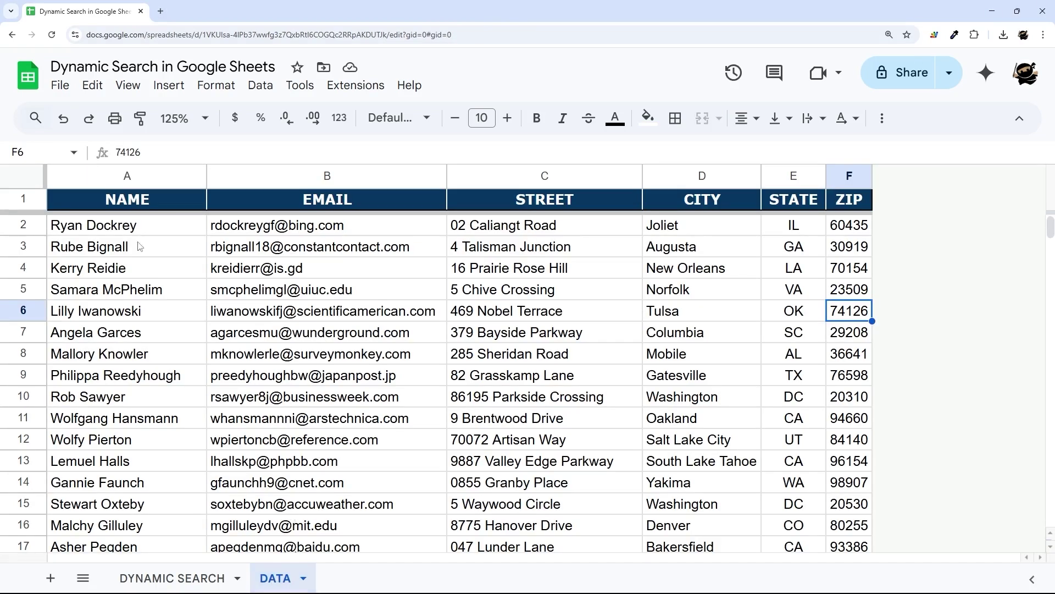
{"action": "left_click", "coordinate": [126, 176]}
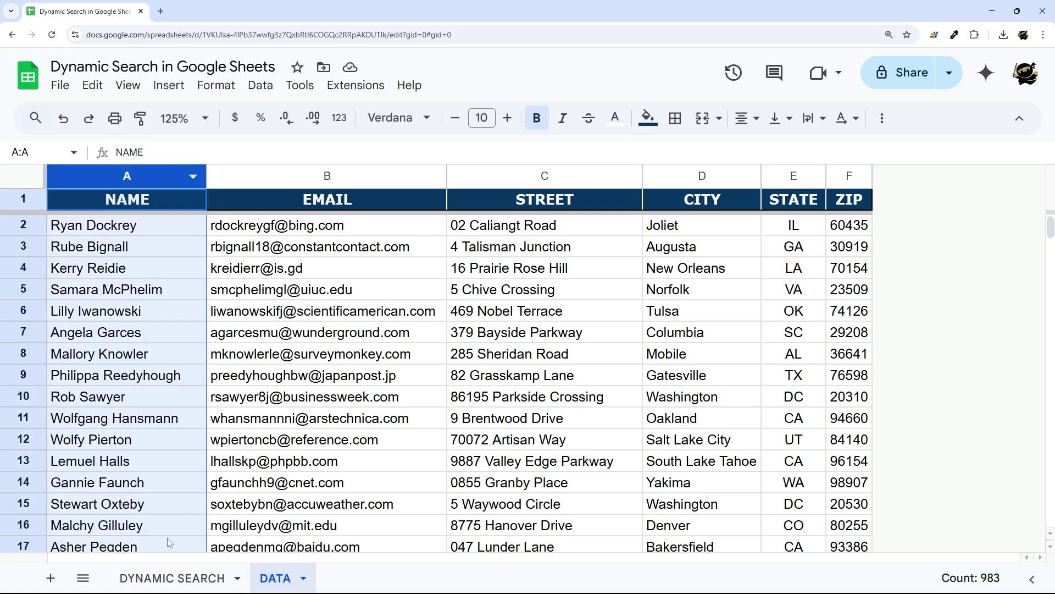
{"action": "left_click", "coordinate": [165, 577]}
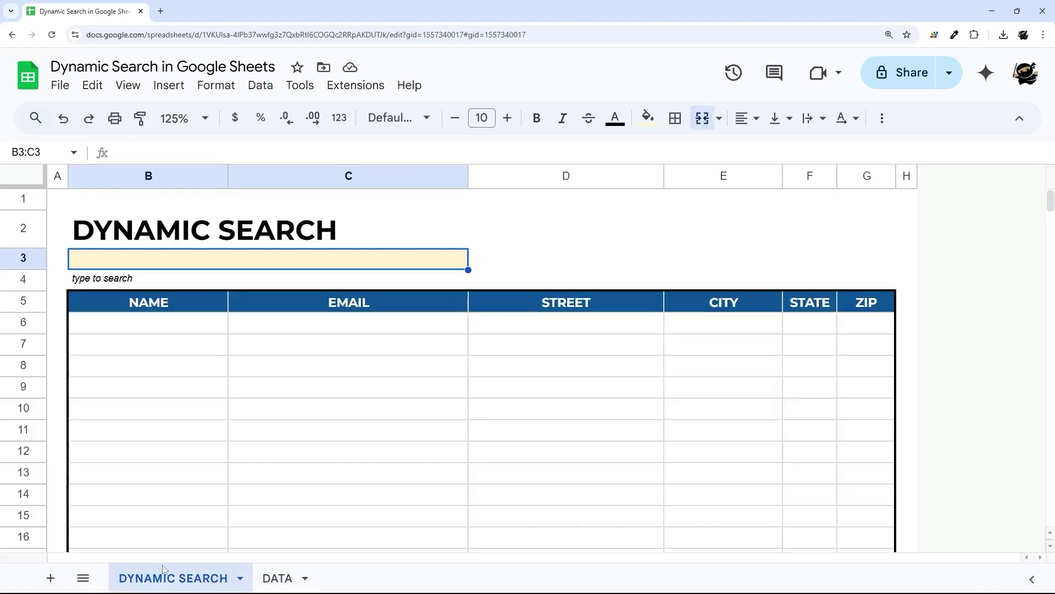
{"action": "right_click", "coordinate": [171, 262]}
{"action": "scroll", "coordinate": [282, 398], "scroll_direction": "down", "scroll_amount": 3}
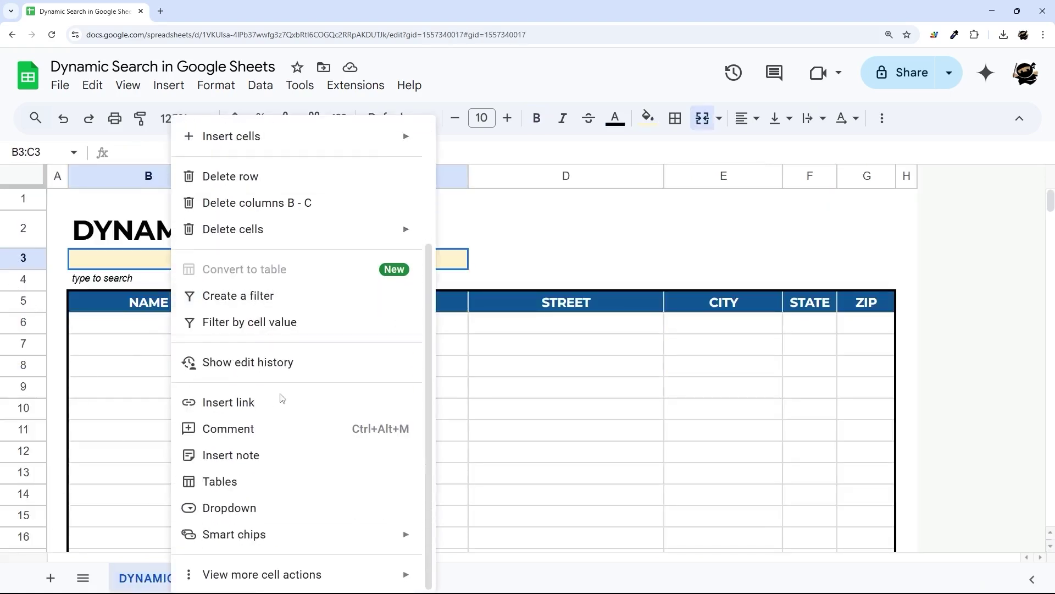
{"action": "left_click", "coordinate": [256, 509]}
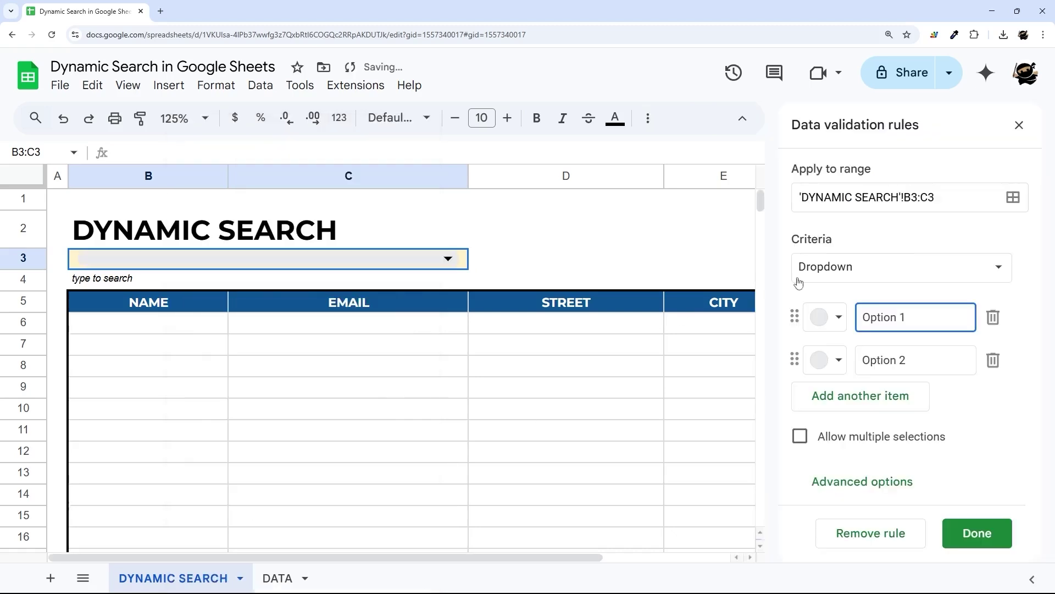
{"action": "left_click", "coordinate": [841, 269]}
{"action": "left_click", "coordinate": [850, 293]}
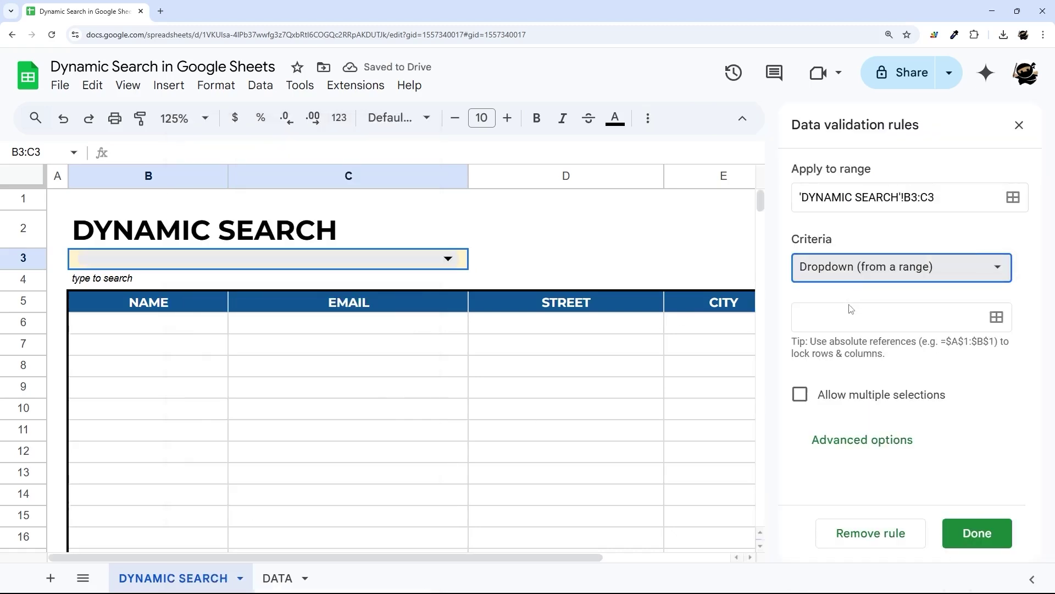
- Set the dropdown's source range to DATA!A2:A
{"action": "left_click", "coordinate": [997, 318]}
{"action": "left_click", "coordinate": [473, 314]}
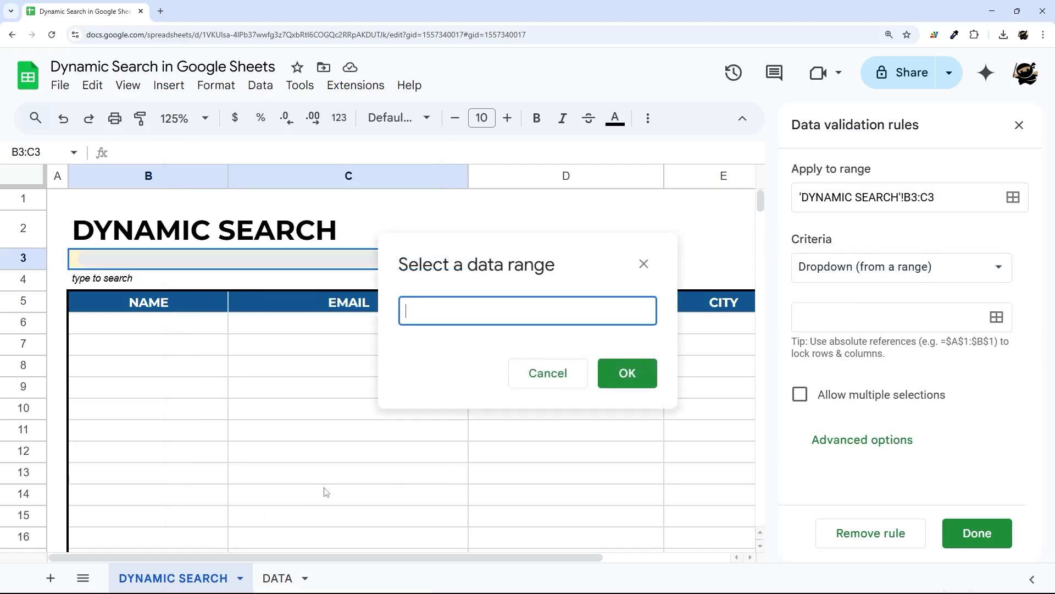
{"action": "left_click", "coordinate": [275, 577]}
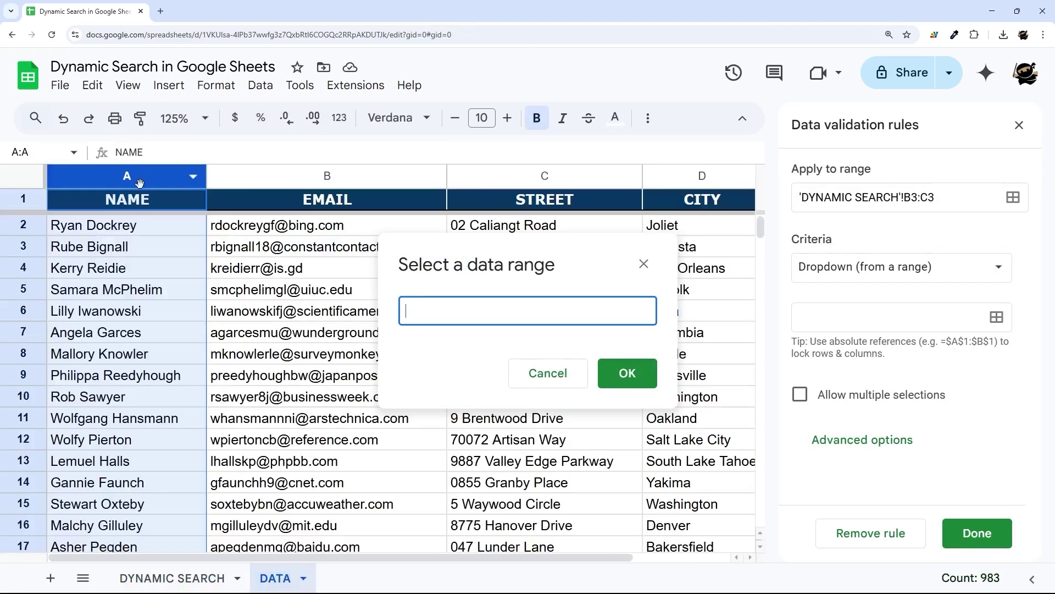
{"action": "left_click", "coordinate": [132, 176]}
{"action": "left_click", "coordinate": [132, 175]}
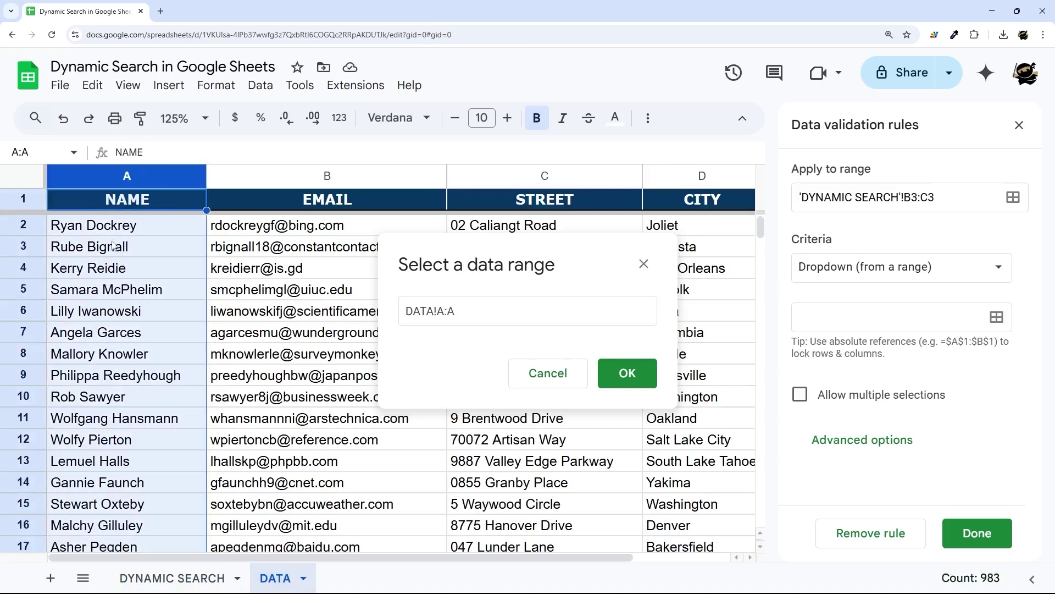
{"action": "left_click_drag", "start_coordinate": [126, 225], "coordinate": [127, 440]}
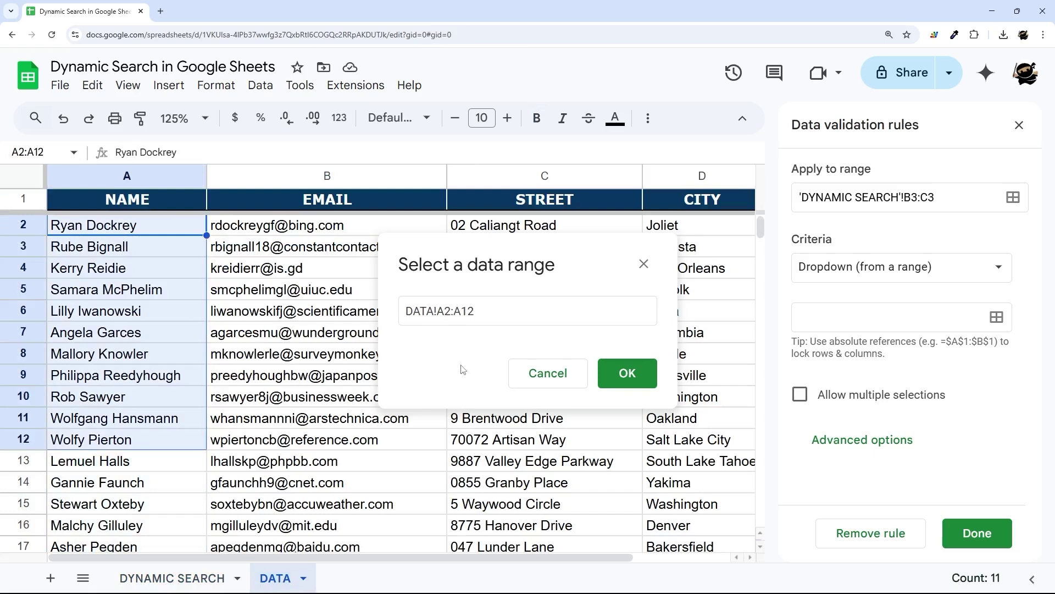
{"action": "left_click_drag", "start_coordinate": [462, 311], "coordinate": [483, 311]}
{"action": "key", "text": "BackSpace"}
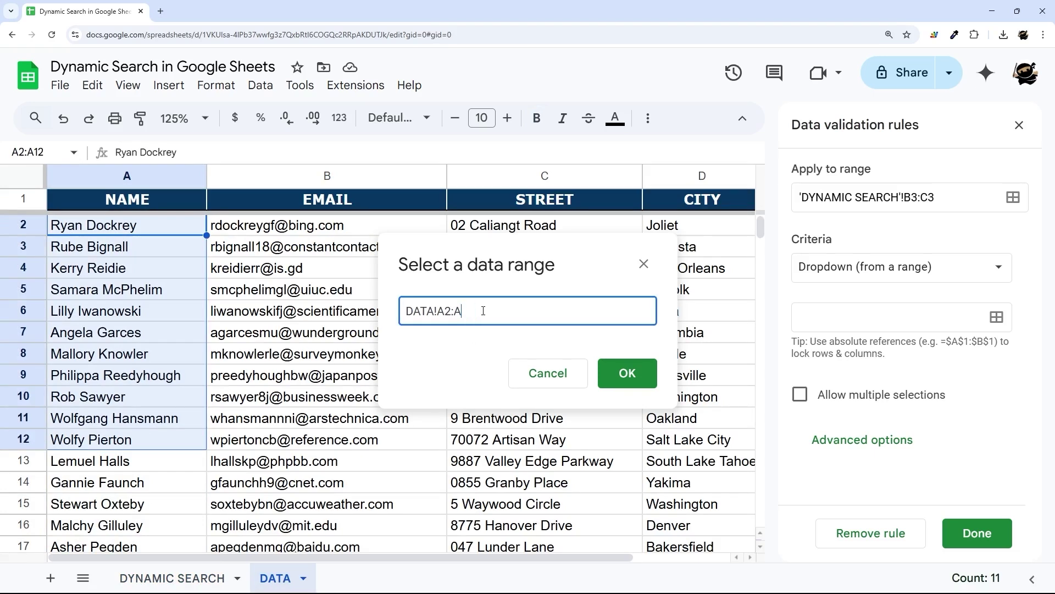
{"action": "left_click_drag", "start_coordinate": [406, 311], "coordinate": [490, 305]}
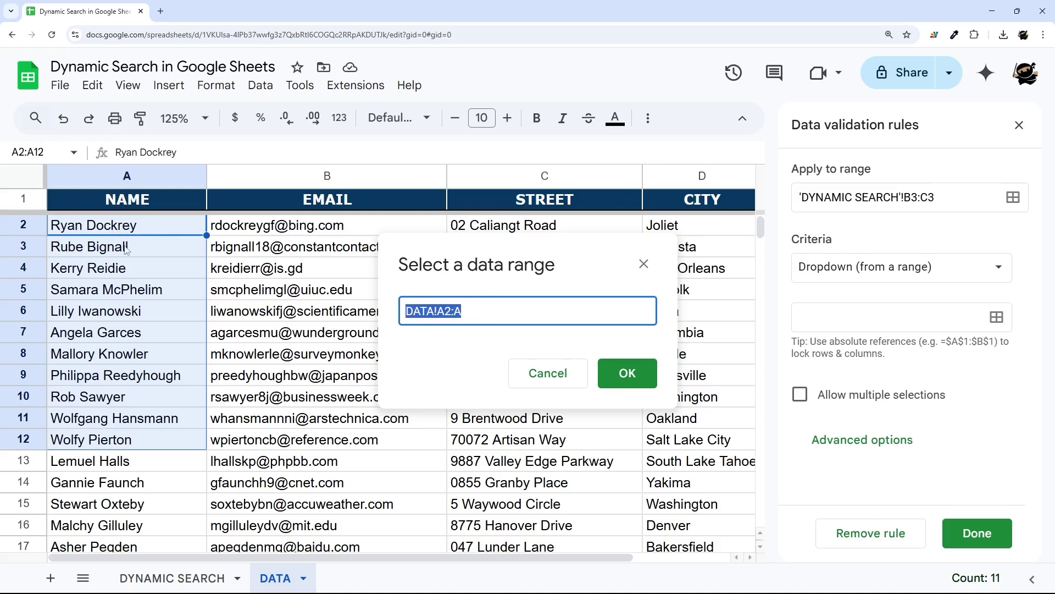
{"action": "left_click_drag", "start_coordinate": [444, 311], "coordinate": [454, 311]}
{"action": "left_click", "coordinate": [495, 313]}
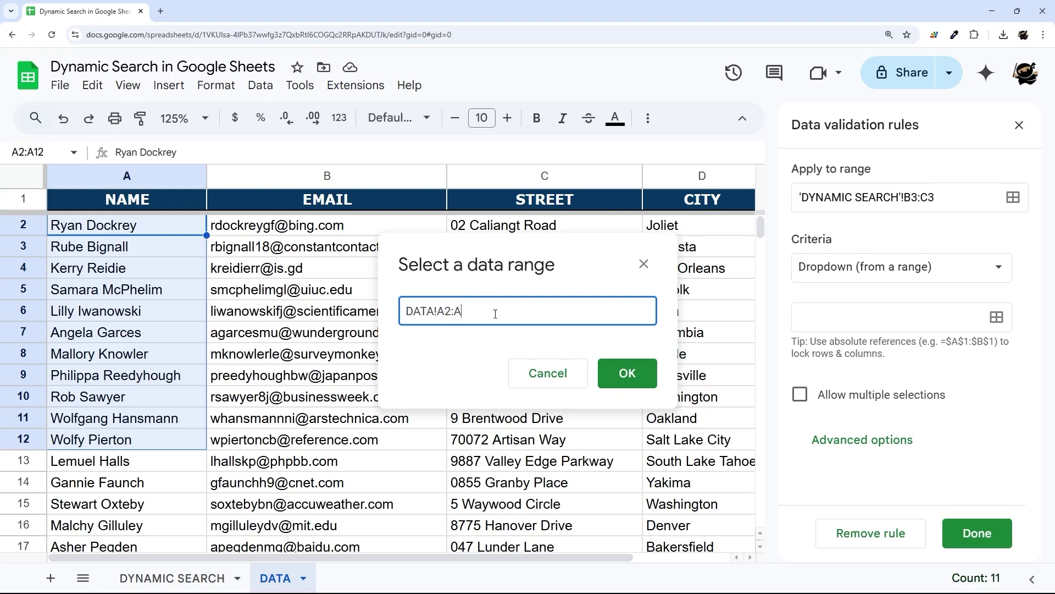
{"action": "left_click", "coordinate": [624, 373]}
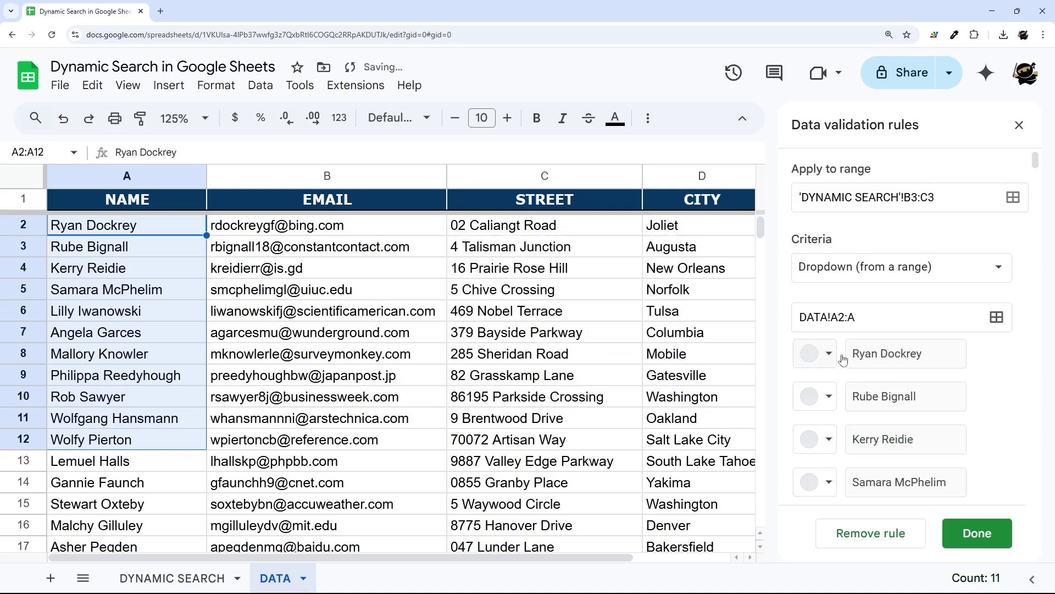
- Save the dropdown rule and go back to DYNAMIC SEARCH
{"action": "scroll", "coordinate": [1029, 333], "scroll_direction": "down", "scroll_amount": 10}
{"action": "scroll", "coordinate": [1028, 333], "scroll_direction": "down", "scroll_amount": 10}
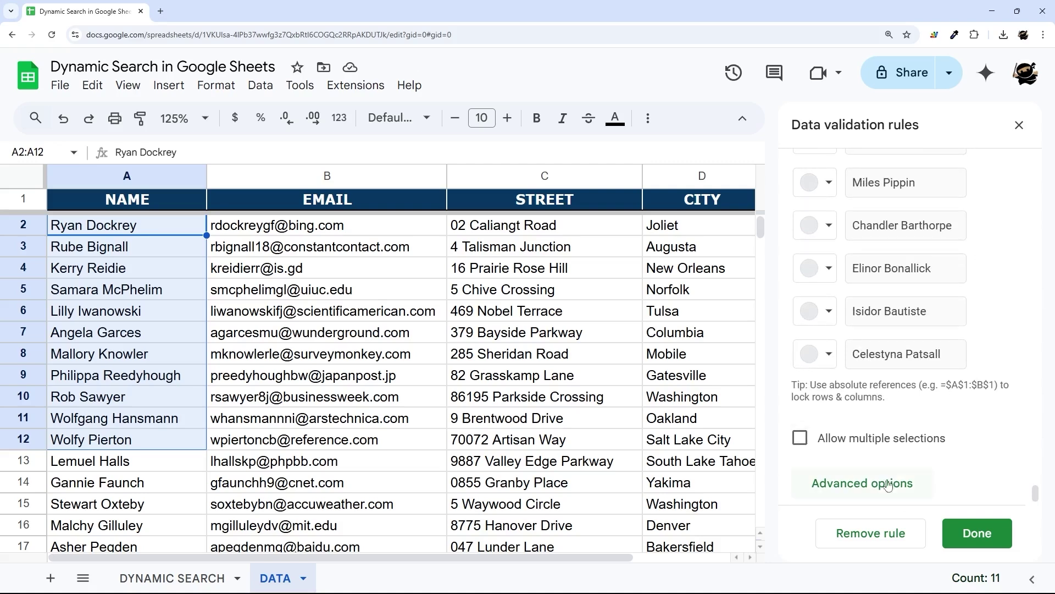
{"action": "left_click", "coordinate": [885, 482]}
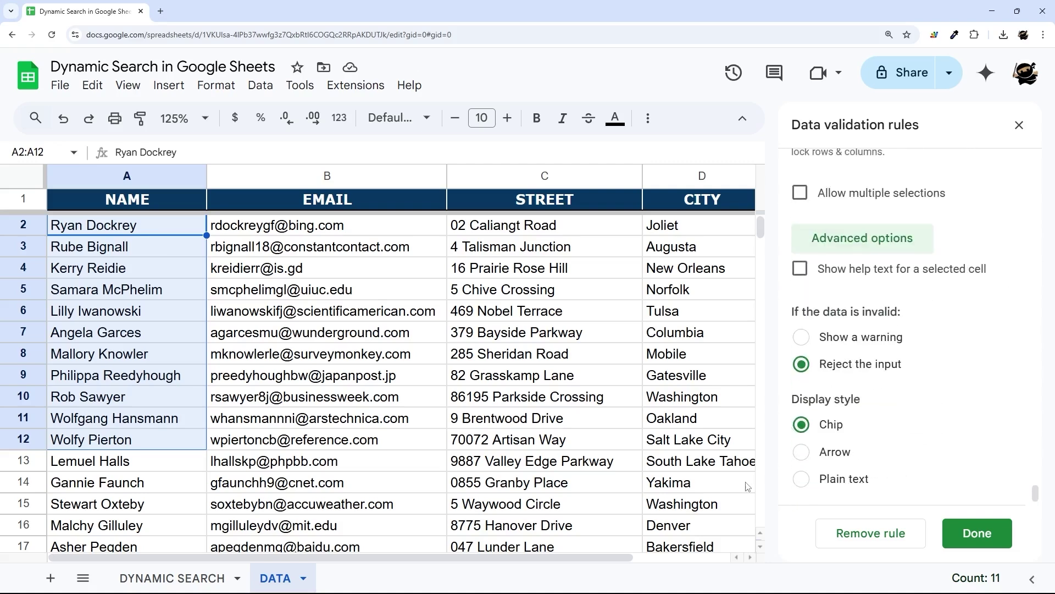
{"action": "left_click", "coordinate": [973, 536]}
{"action": "left_click", "coordinate": [173, 578]}
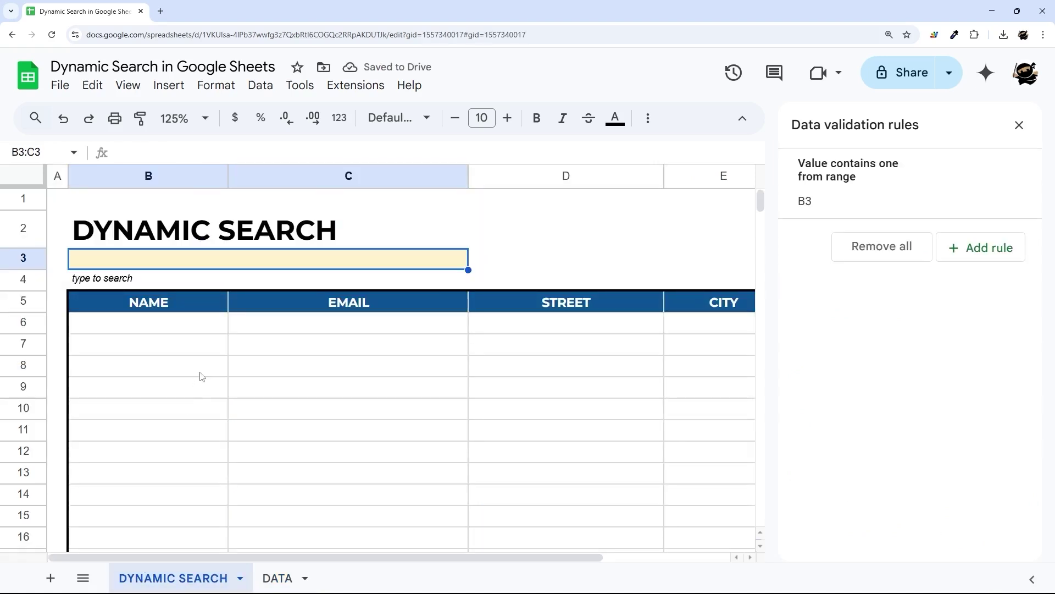
{"action": "scroll", "coordinate": [233, 378], "scroll_direction": "down", "scroll_amount": 2}
{"action": "scroll", "coordinate": [165, 291], "scroll_direction": "up", "scroll_amount": 2}
{"action": "left_click", "coordinate": [569, 281]}
- Test typing 'tom' and 'e' in search cell B3, then cancel the entry
{"action": "left_click", "coordinate": [273, 266]}
{"action": "type", "text": "tom"}
{"action": "key", "text": "BackSpace"}
{"action": "key", "text": "BackSpace"}
{"action": "key", "text": "BackSpace"}
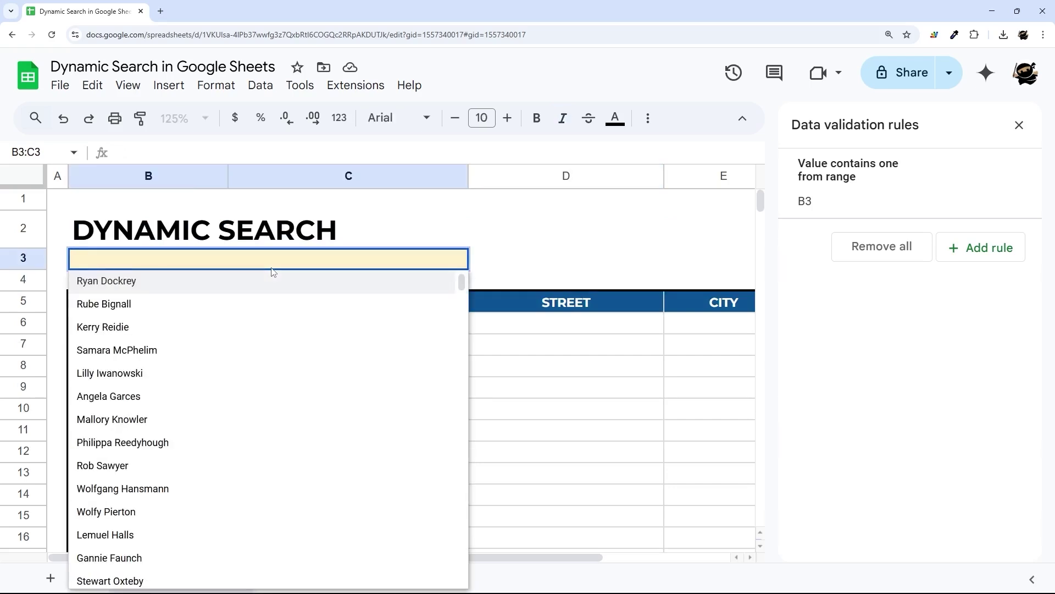
{"action": "type", "text": "e"}
{"action": "key", "text": "Escape"}
{"action": "right_click", "coordinate": [299, 263]}
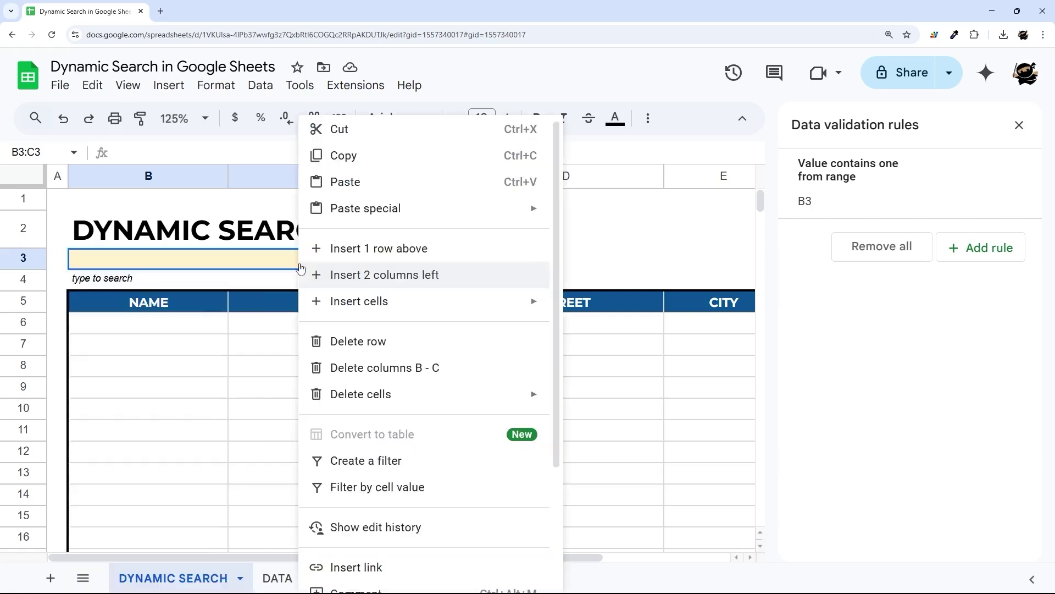
{"action": "left_click", "coordinate": [214, 281]}
{"action": "left_click", "coordinate": [218, 263]}
- Change the B3 dropdown rule's display style to a plain arrow and save
{"action": "left_click", "coordinate": [846, 184]}
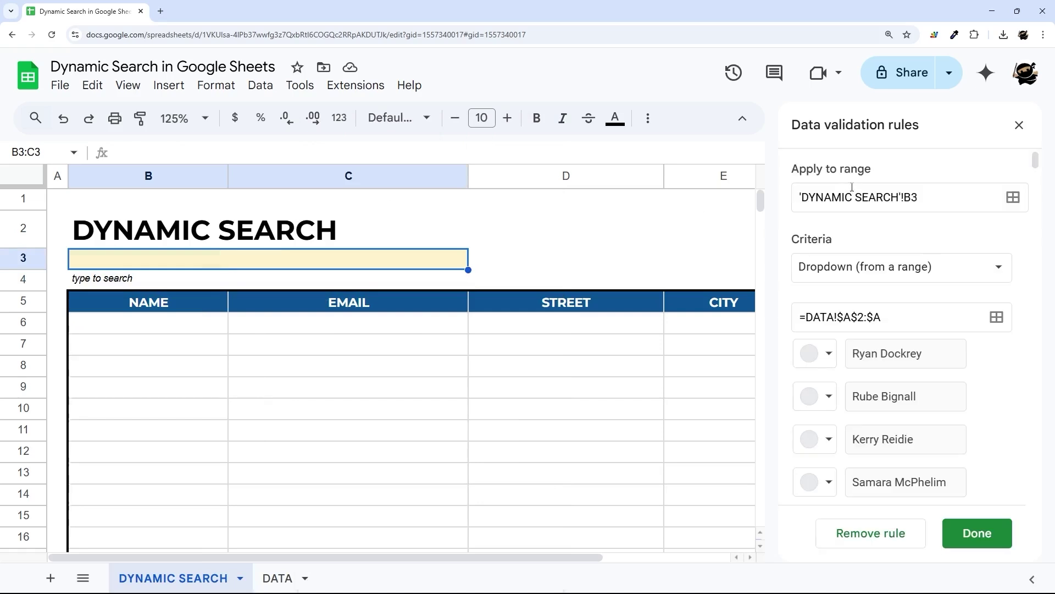
{"action": "scroll", "coordinate": [879, 410], "scroll_direction": "down", "scroll_amount": 5}
{"action": "scroll", "coordinate": [1018, 335], "scroll_direction": "down", "scroll_amount": 15}
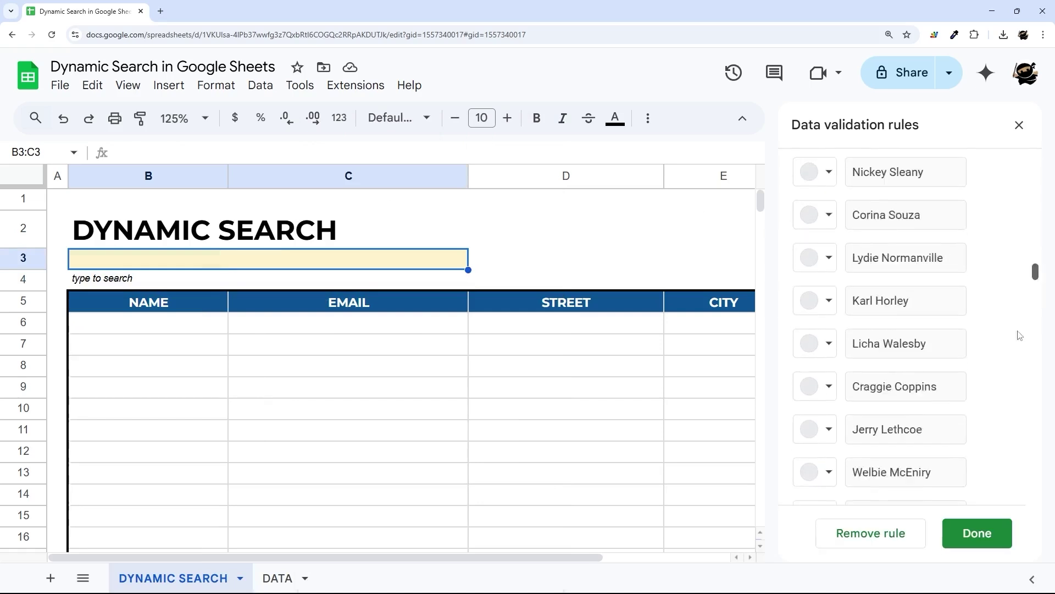
{"action": "left_click", "coordinate": [874, 494]}
{"action": "scroll", "coordinate": [936, 367], "scroll_direction": "down", "scroll_amount": 5}
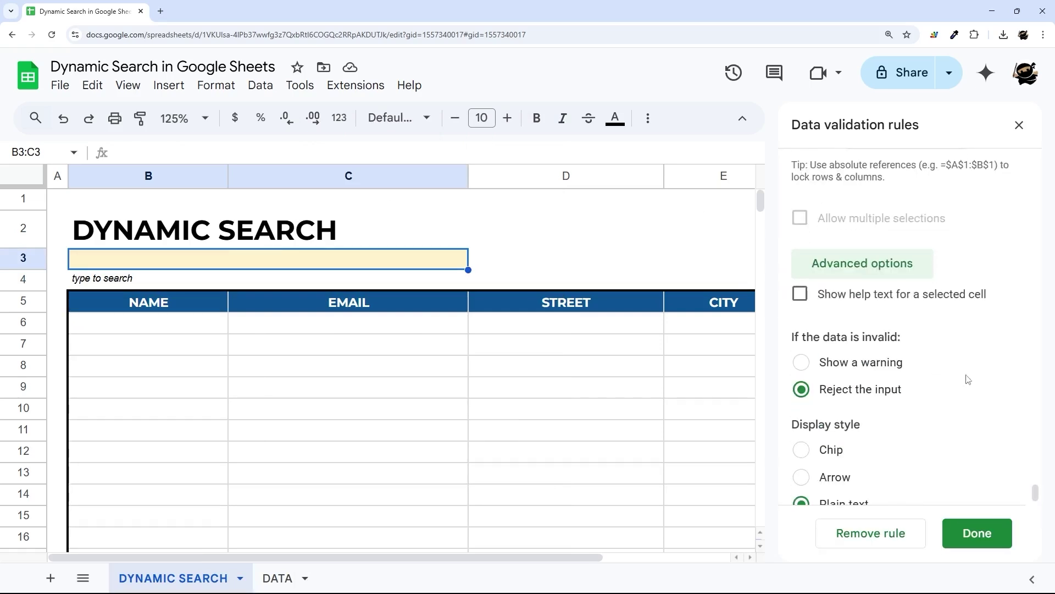
{"action": "left_click", "coordinate": [826, 459]}
{"action": "left_click", "coordinate": [977, 533]}
- Test the B3 name list by opening it and typing 'tim'
{"action": "left_click", "coordinate": [515, 256]}
{"action": "left_click", "coordinate": [458, 258]}
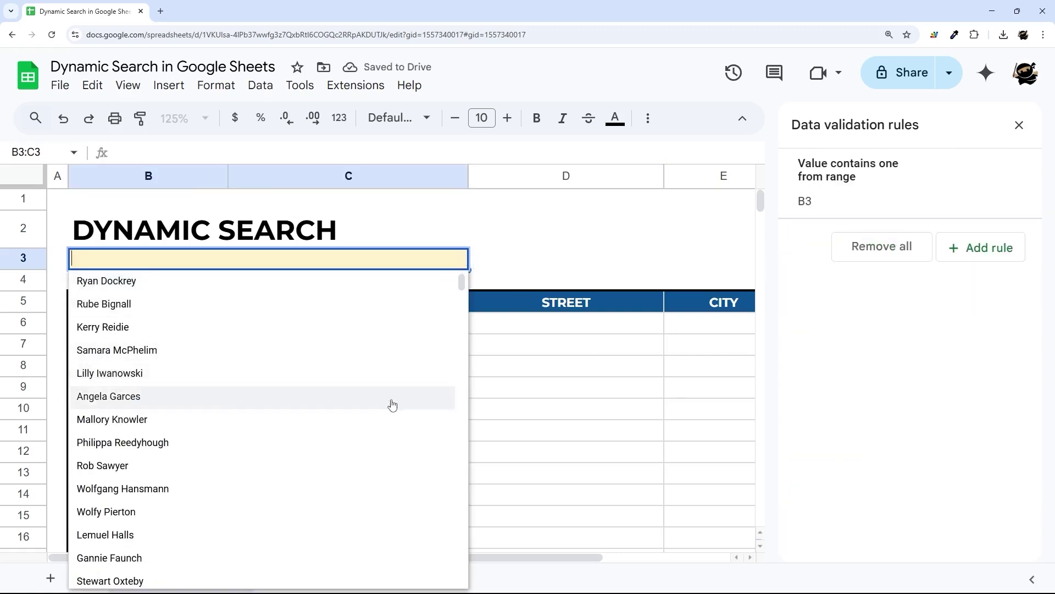
{"action": "left_click", "coordinate": [478, 262]}
{"action": "left_click", "coordinate": [458, 258]}
{"action": "left_click", "coordinate": [507, 257]}
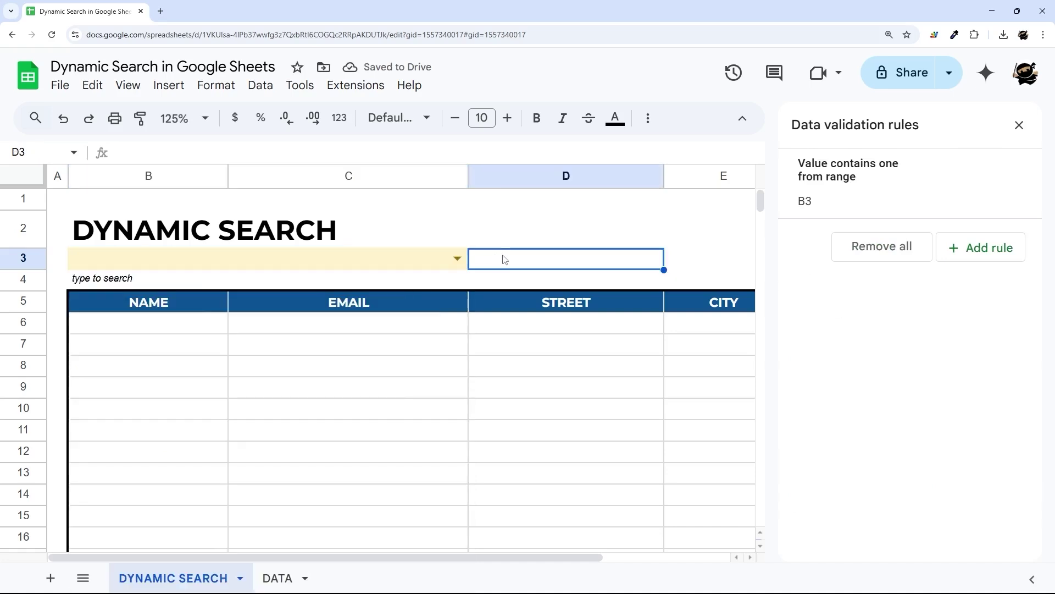
{"action": "left_click", "coordinate": [386, 264]}
{"action": "type", "text": "tim"}
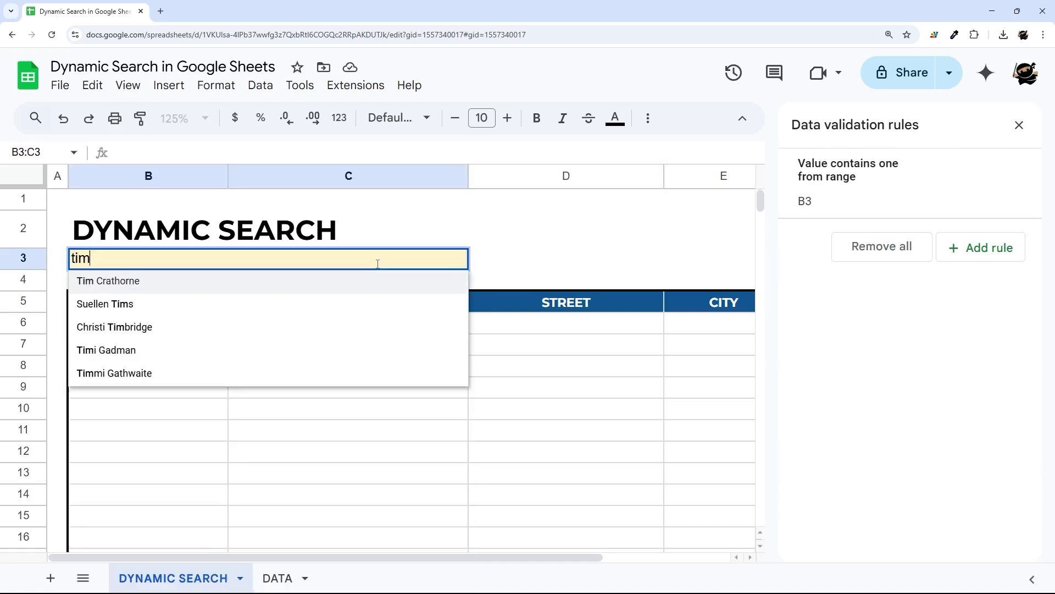
{"action": "key", "text": "Escape"}
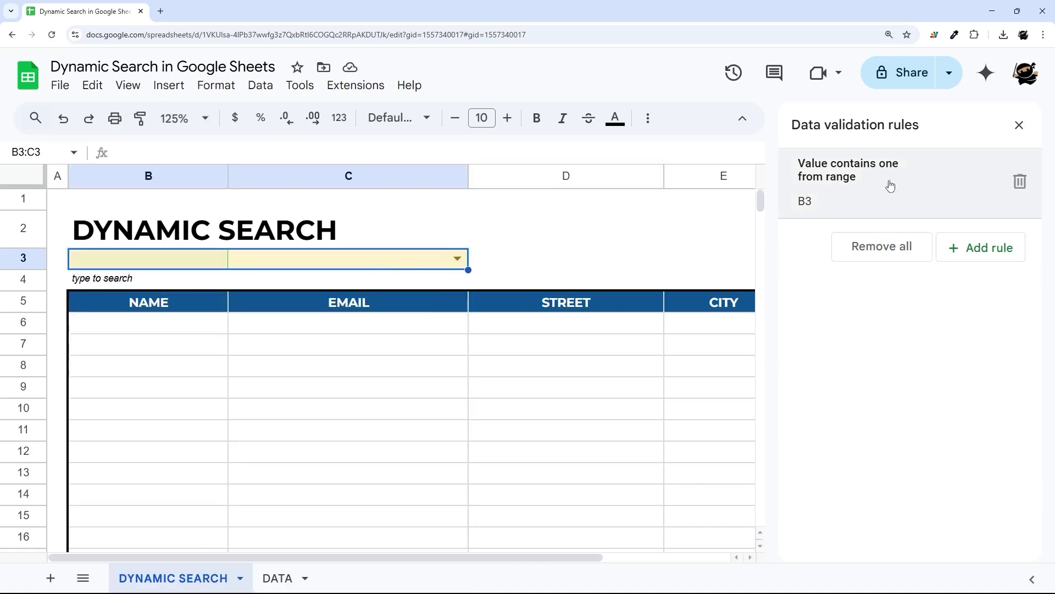
- Set the rule's display style to Plain text, save, and close the validation panel
{"action": "left_click", "coordinate": [862, 216]}
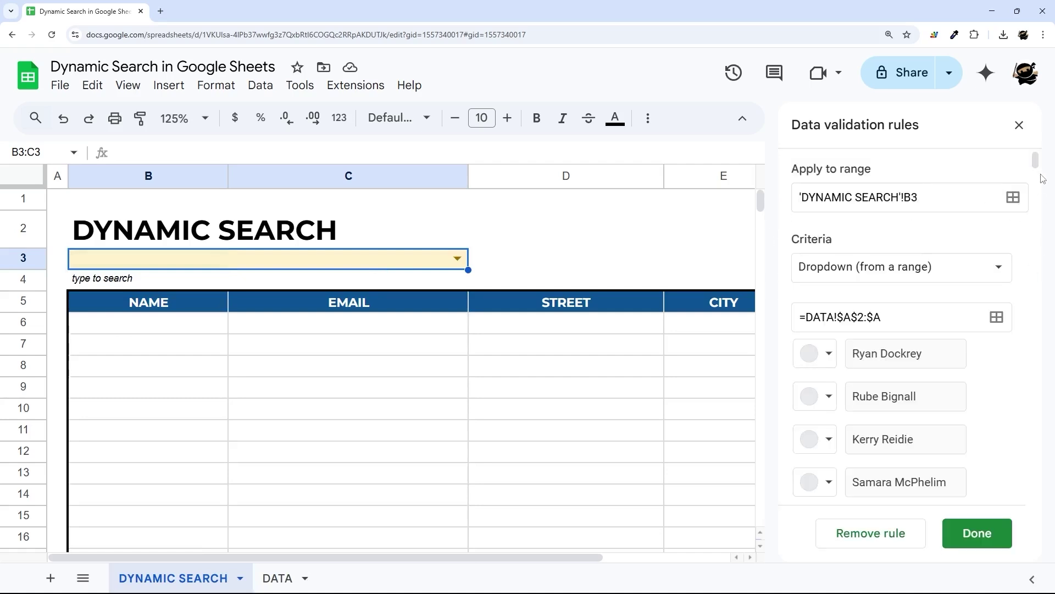
{"action": "left_click_drag", "start_coordinate": [1036, 163], "coordinate": [1036, 492]}
{"action": "left_click", "coordinate": [896, 491]}
{"action": "scroll", "coordinate": [896, 431], "scroll_direction": "down", "scroll_amount": 3}
{"action": "left_click", "coordinate": [829, 478]}
{"action": "left_click", "coordinate": [968, 533]}
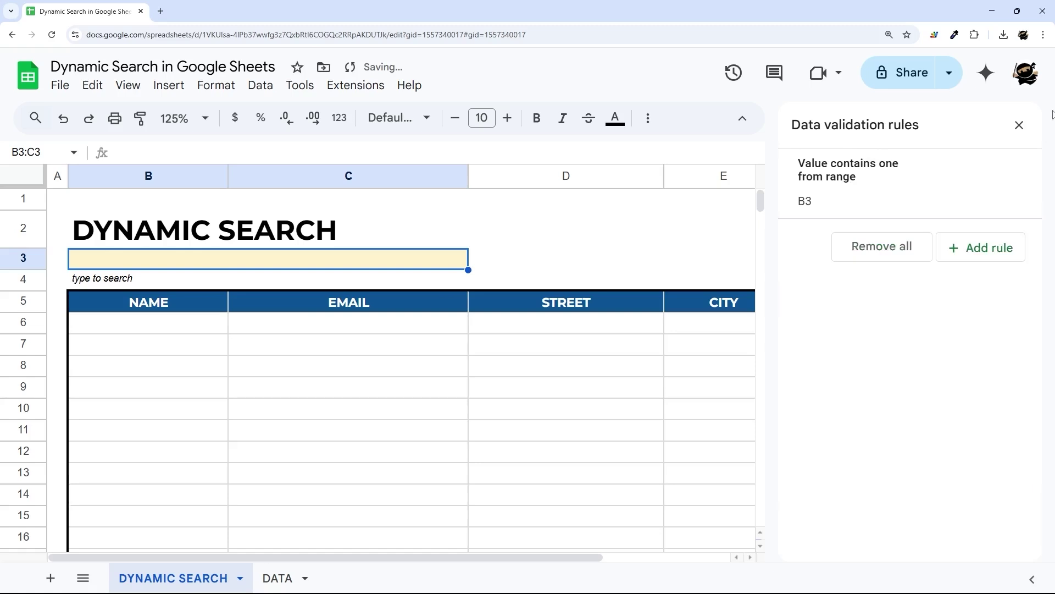
{"action": "left_click", "coordinate": [1020, 124]}
{"action": "left_click", "coordinate": [561, 279]}
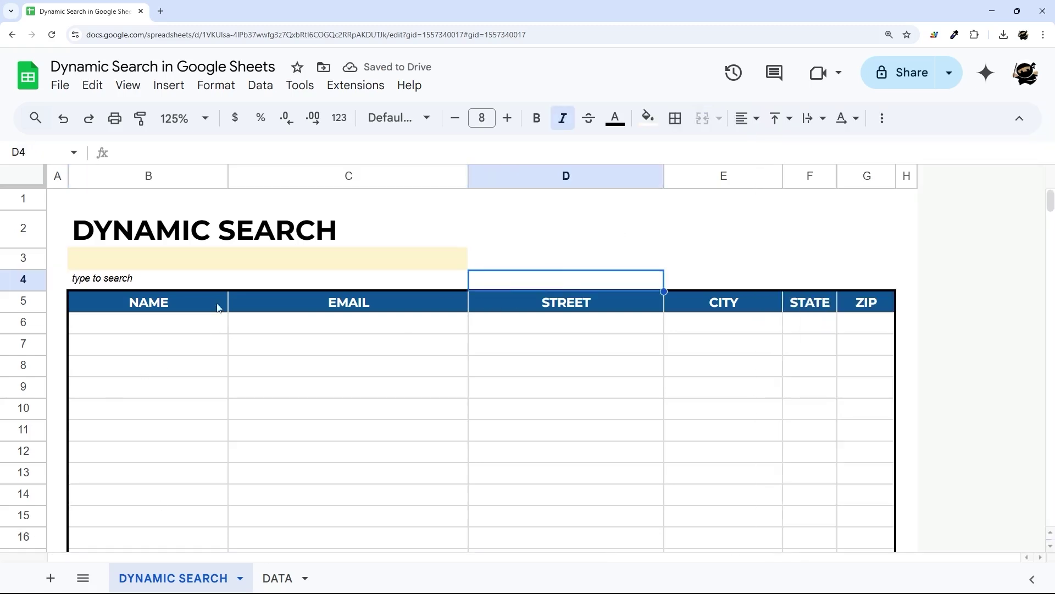
{"action": "left_click", "coordinate": [150, 267]}
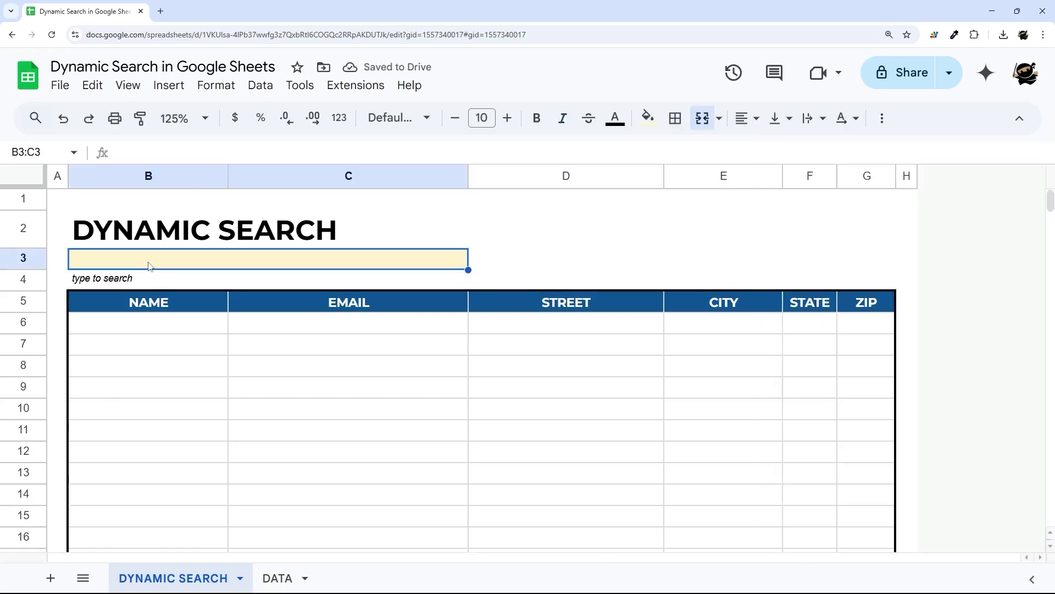
{"action": "type", "text": "tom"}
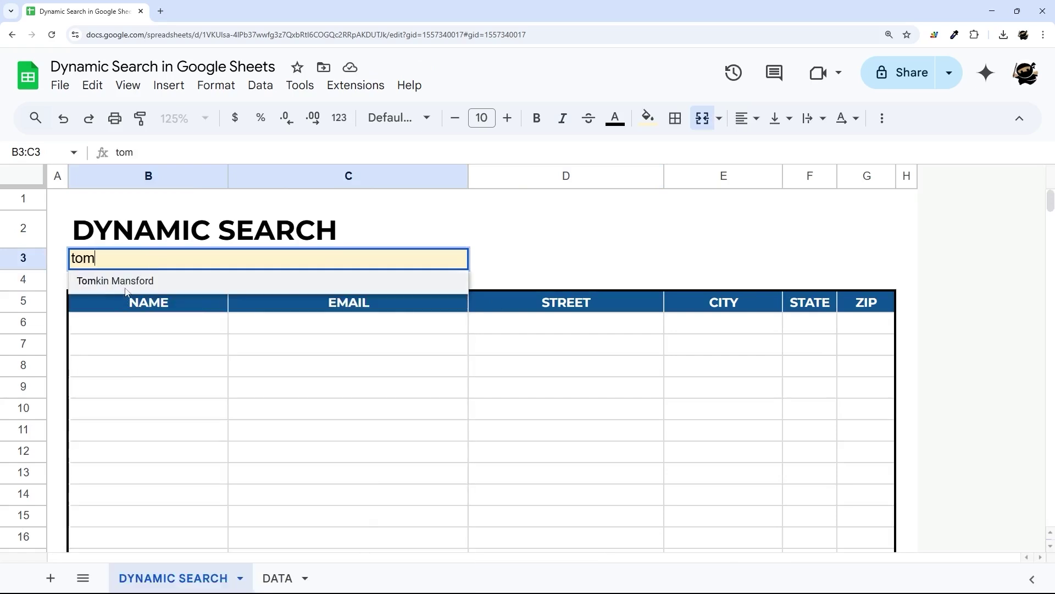
{"action": "left_click", "coordinate": [124, 284]}
{"action": "left_click", "coordinate": [180, 326]}
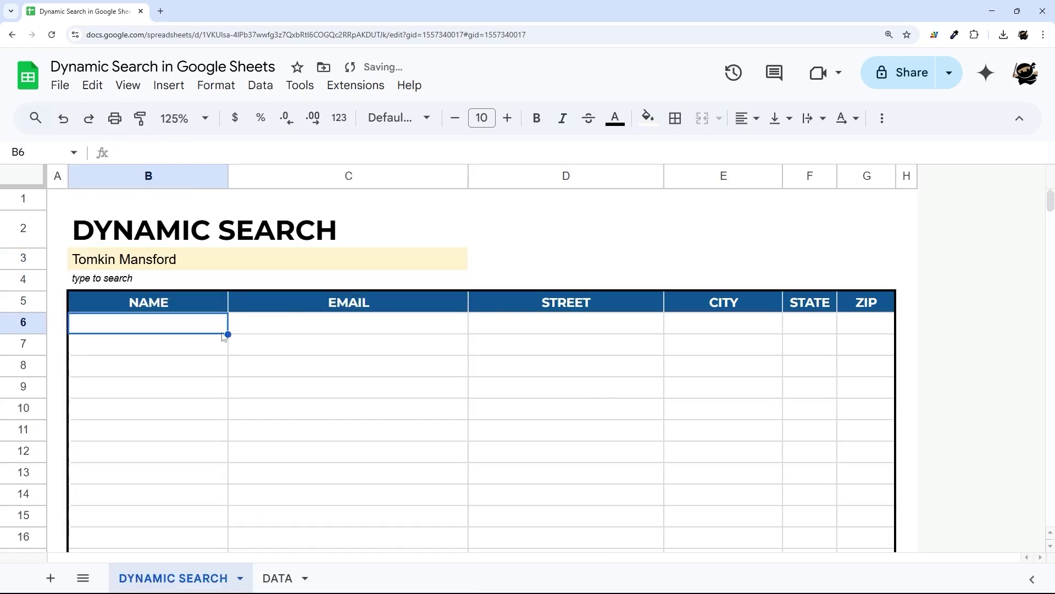
- Enter =filter(DATA!A2:F,DATA!A2:A=B3) in B6
{"action": "type", "text": "=filter("}
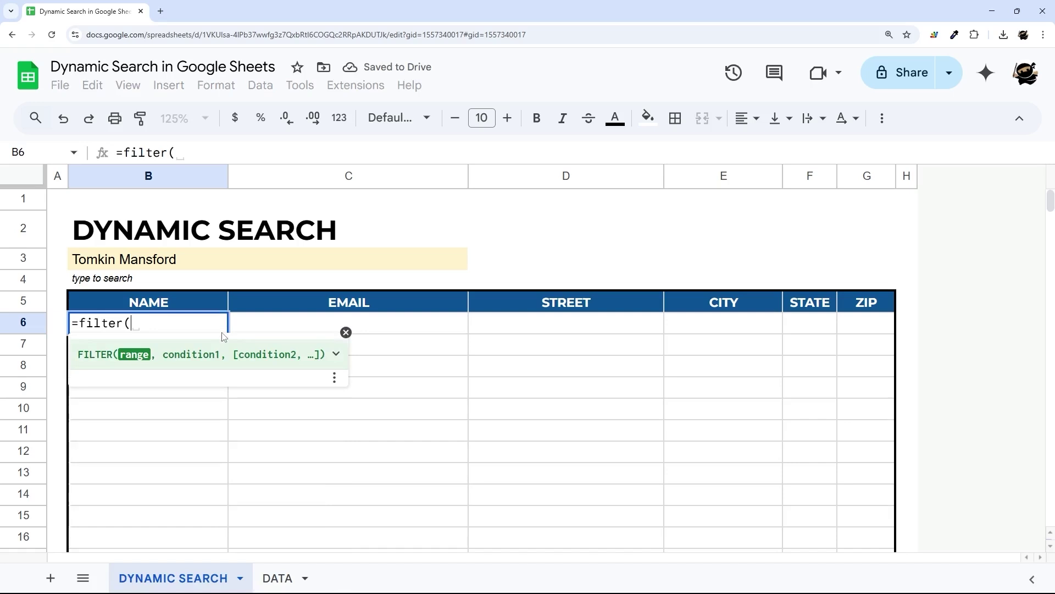
{"action": "left_click", "coordinate": [291, 577]}
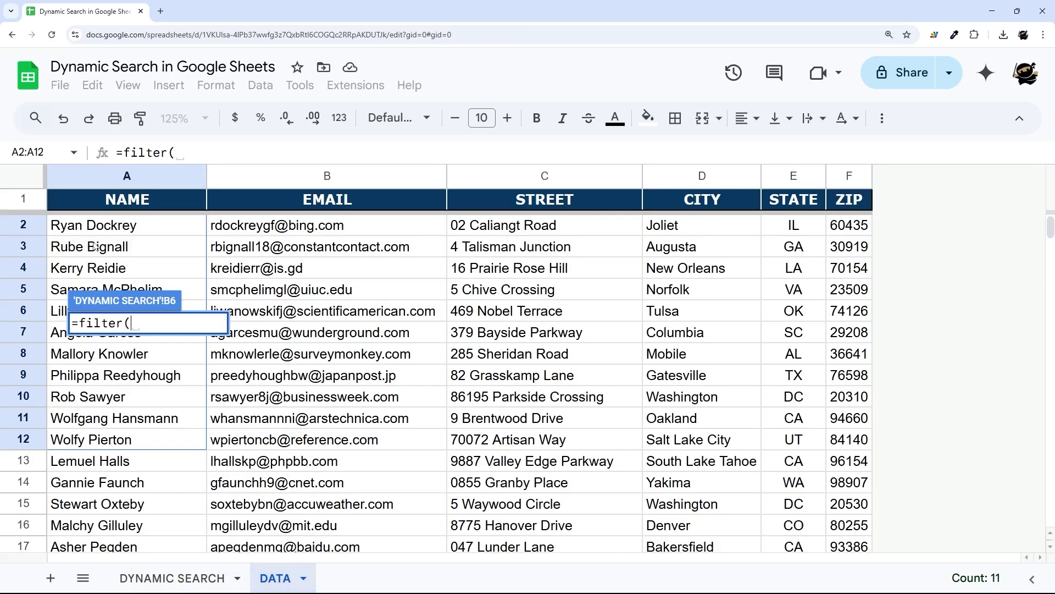
{"action": "left_click_drag", "start_coordinate": [76, 230], "coordinate": [850, 332]}
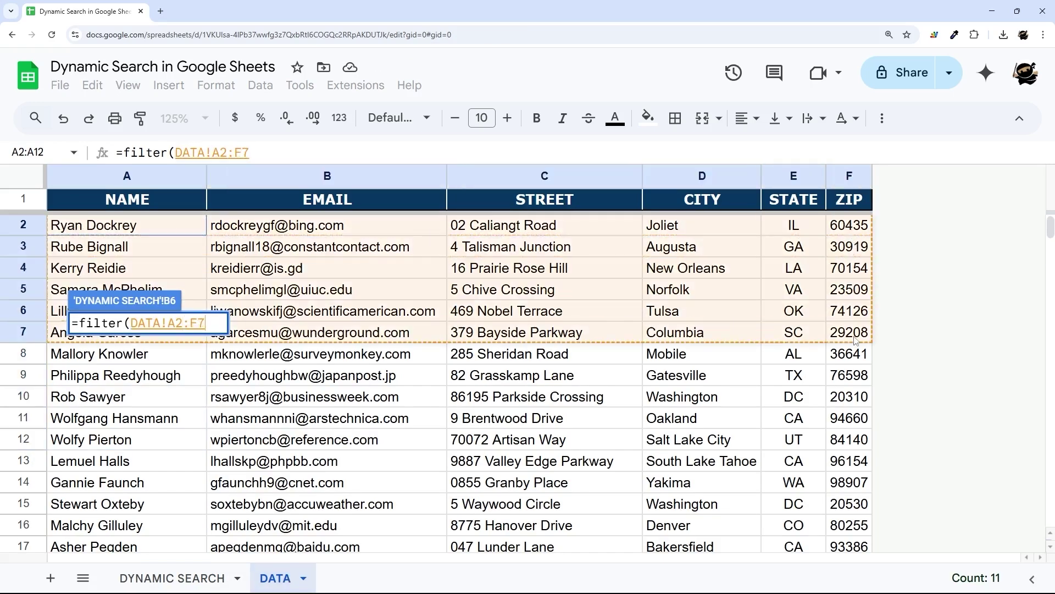
{"action": "left_click", "coordinate": [245, 152]}
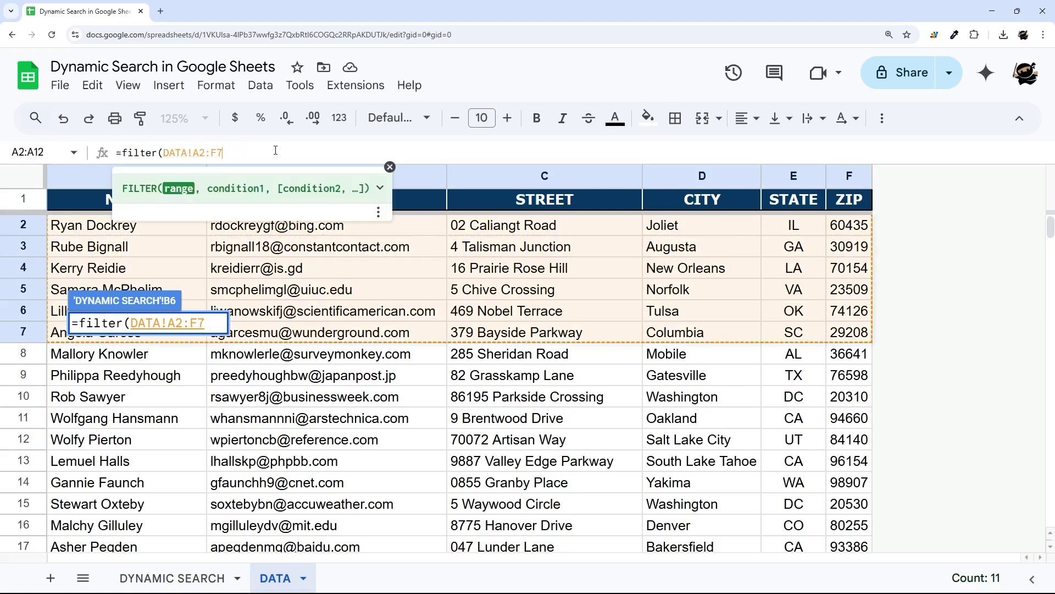
{"action": "type", "text": ","}
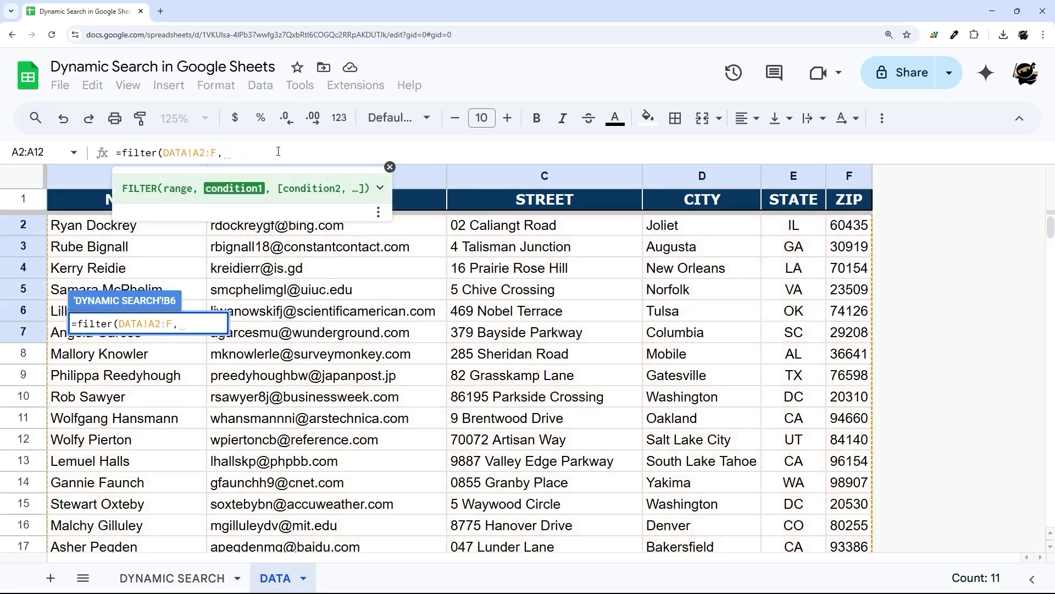
{"action": "left_click", "coordinate": [389, 167]}
{"action": "left_click_drag", "start_coordinate": [140, 230], "coordinate": [124, 455]}
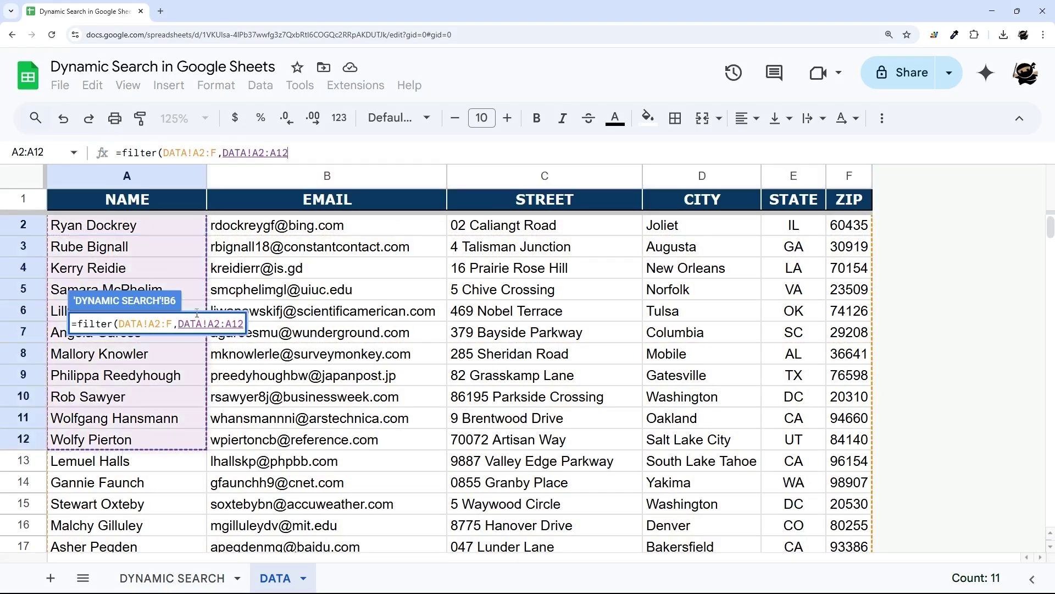
{"action": "key", "text": "BackSpace"}
{"action": "key", "text": "BackSpace"}
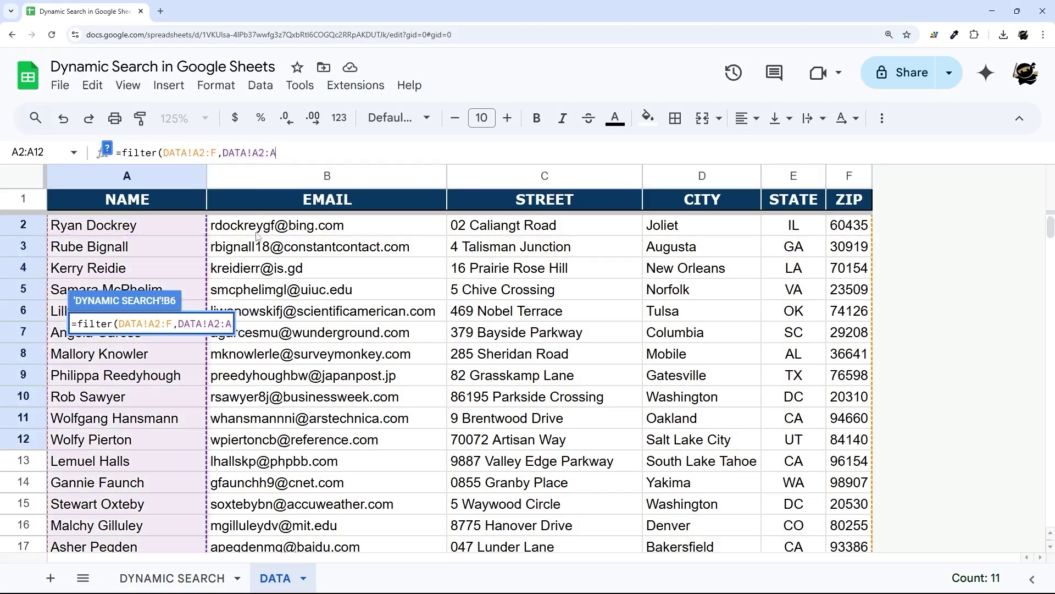
{"action": "type", "text": "="}
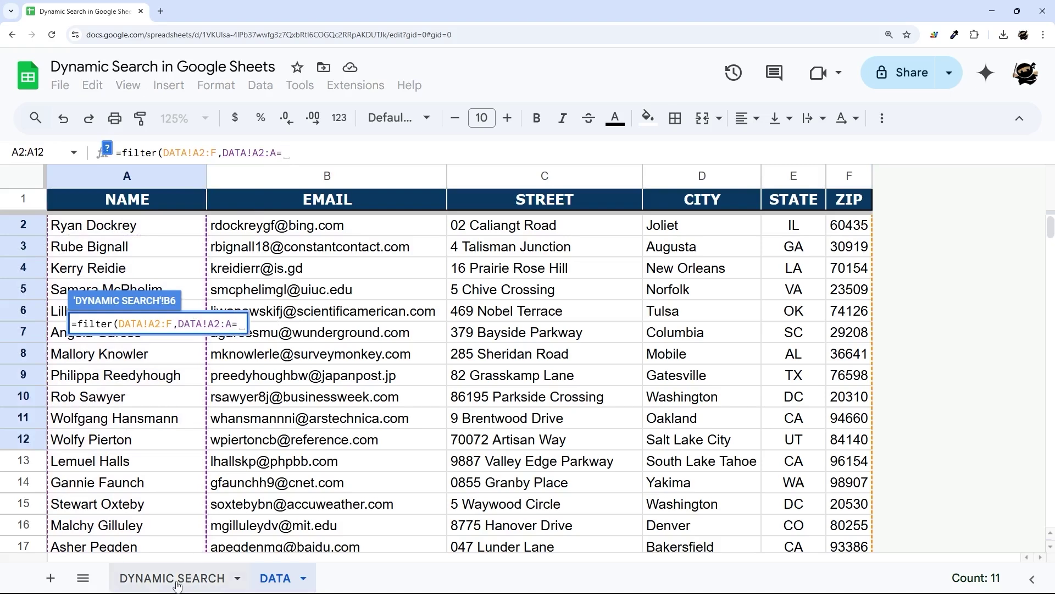
{"action": "left_click", "coordinate": [177, 585]}
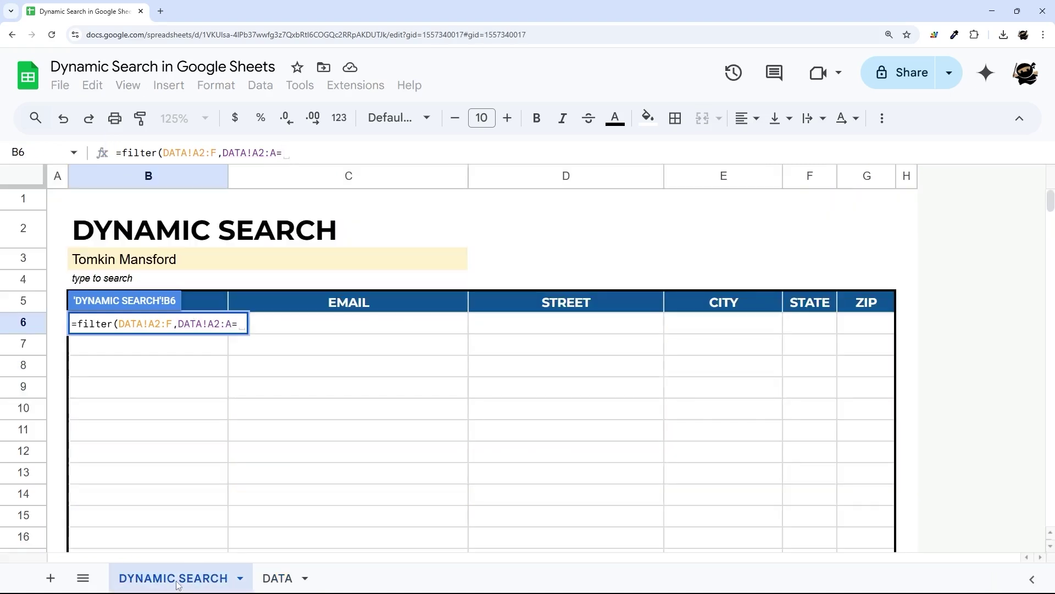
{"action": "left_click", "coordinate": [142, 268]}
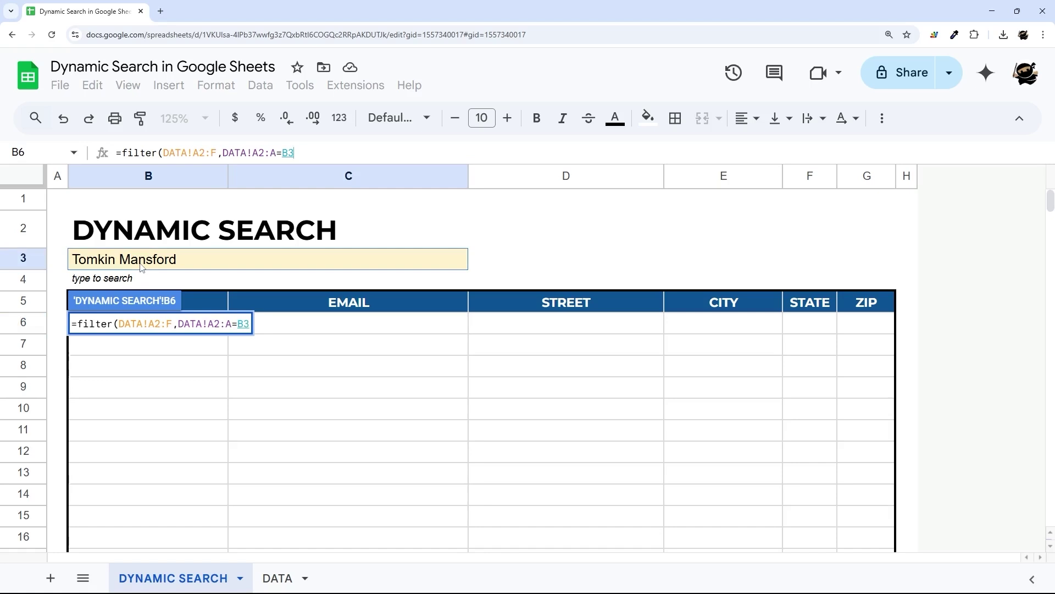
{"action": "key", "text": "Return"}
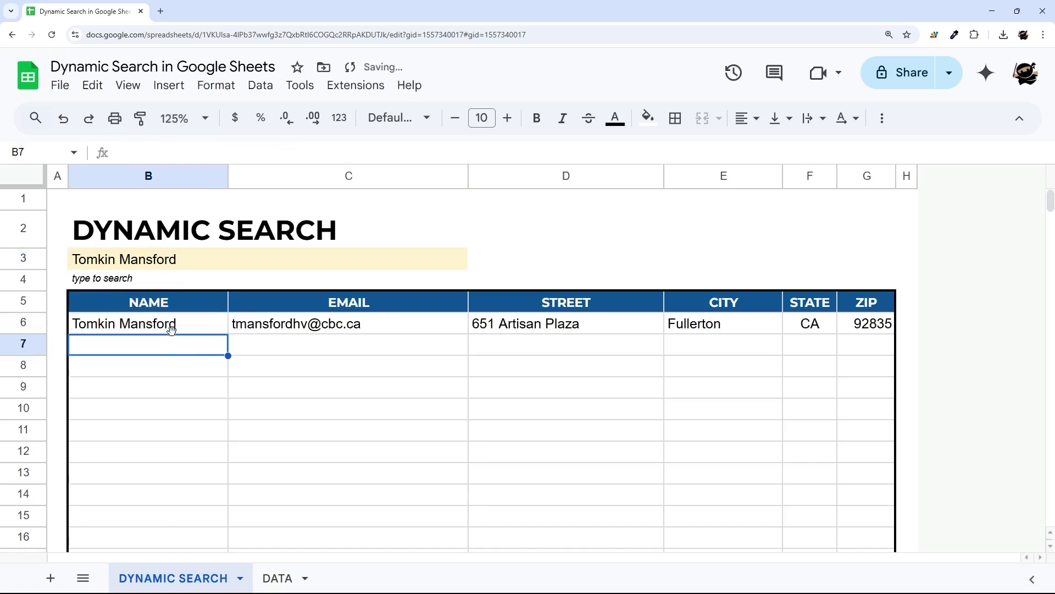
- Review the filter formula in B6 without changing it
{"action": "left_click", "coordinate": [173, 331]}
{"action": "left_click_drag", "start_coordinate": [301, 152], "coordinate": [103, 156]}
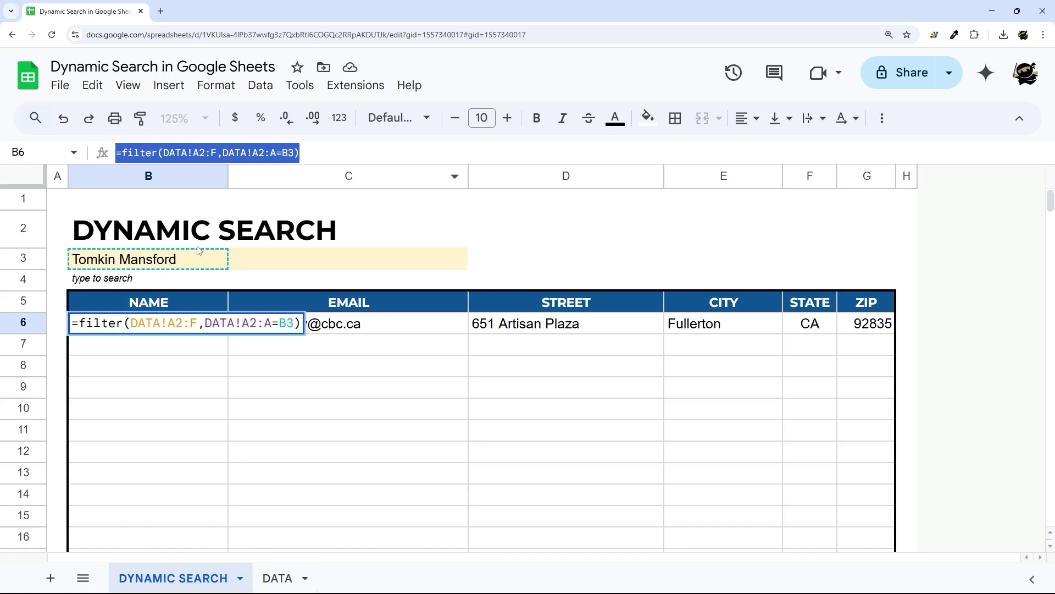
{"action": "key", "text": "Escape"}
{"action": "left_click", "coordinate": [184, 268]}
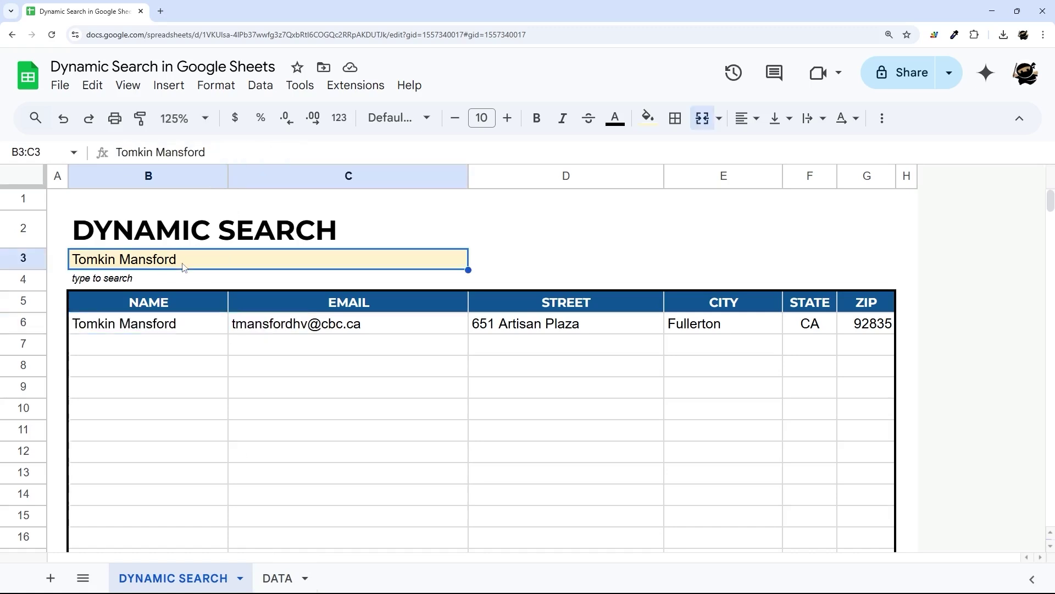
{"action": "key", "text": "Delete"}
{"action": "type", "text": "a"}
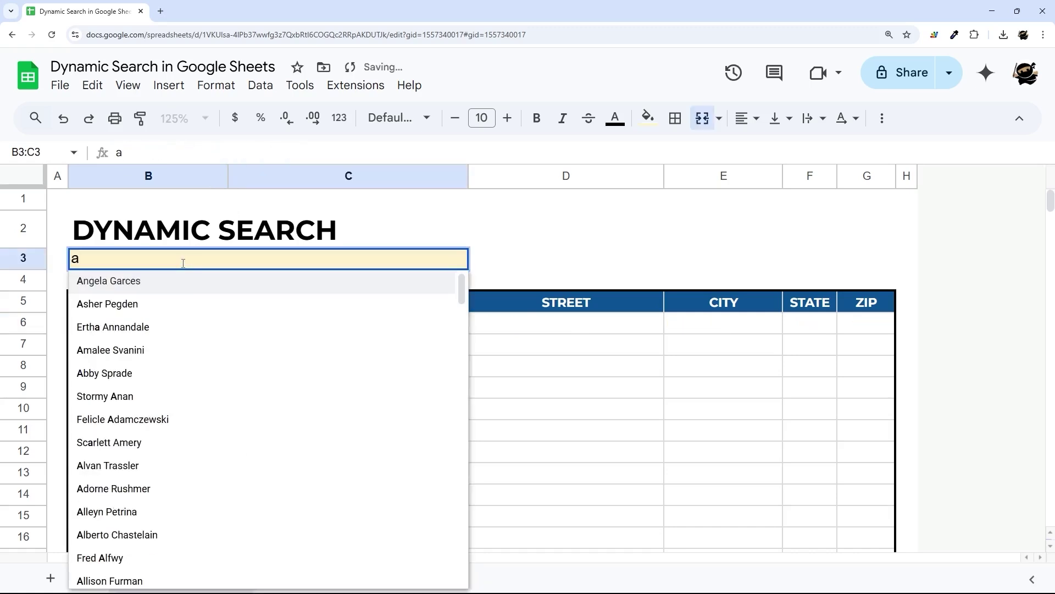
{"action": "left_click", "coordinate": [98, 466]}
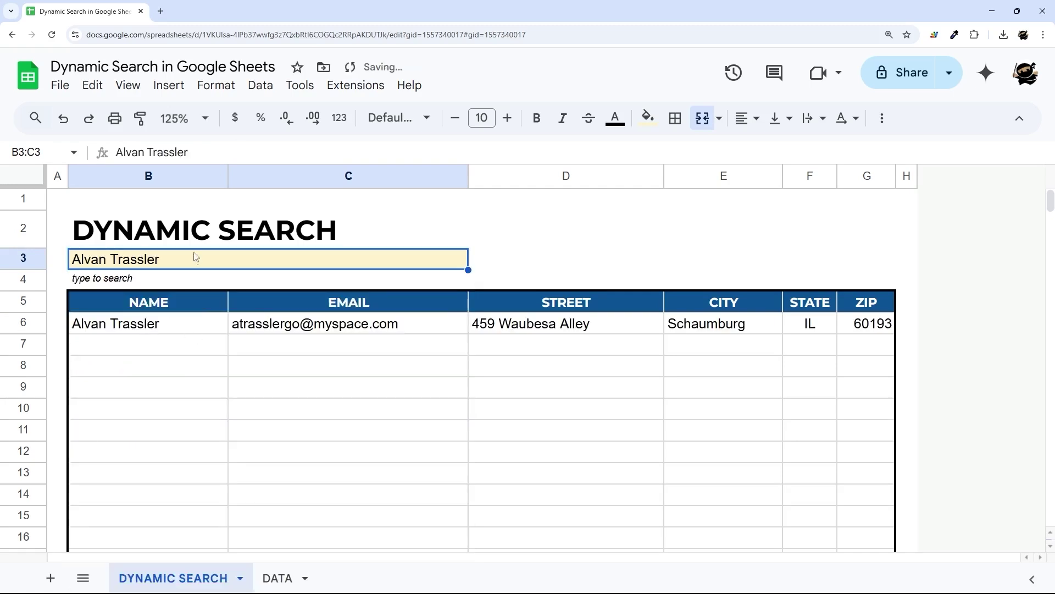
{"action": "key", "text": "Delete"}
{"action": "type", "text": "alva"}
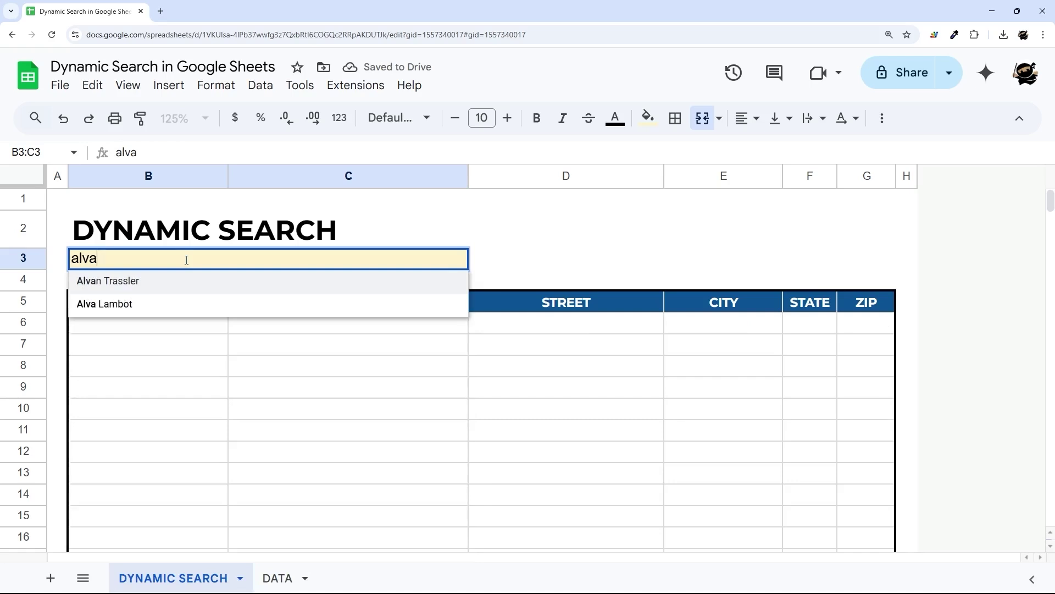
{"action": "left_click", "coordinate": [102, 304]}
{"action": "left_click_drag", "start_coordinate": [97, 329], "coordinate": [868, 337]}
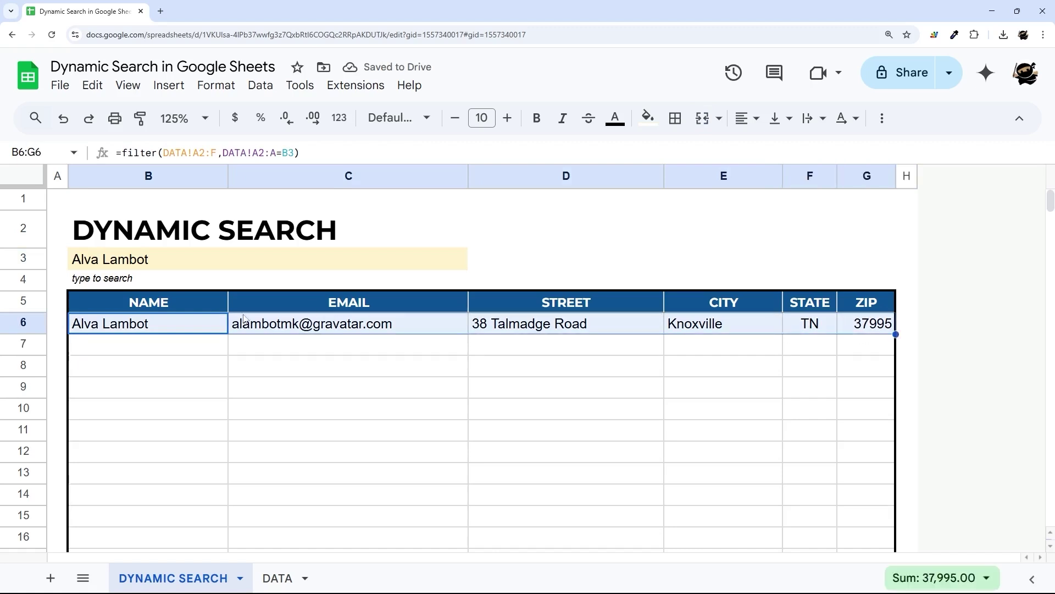
- Empty search cell B3 and add a new blank sheet
{"action": "left_click", "coordinate": [181, 262]}
{"action": "key", "text": "Delete"}
{"action": "type", "text": "a"}
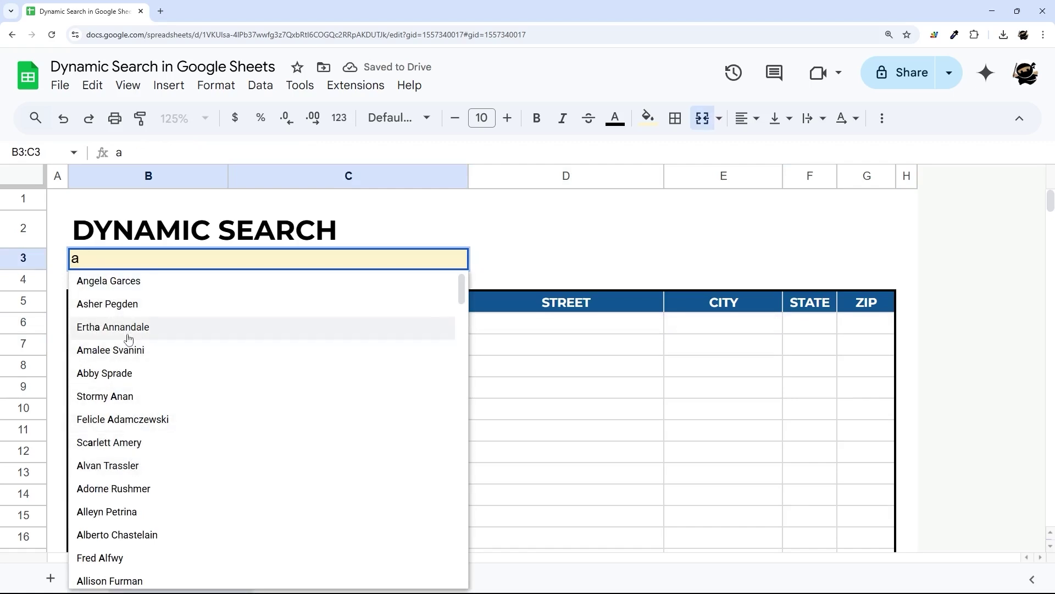
{"action": "key", "text": "BackSpace"}
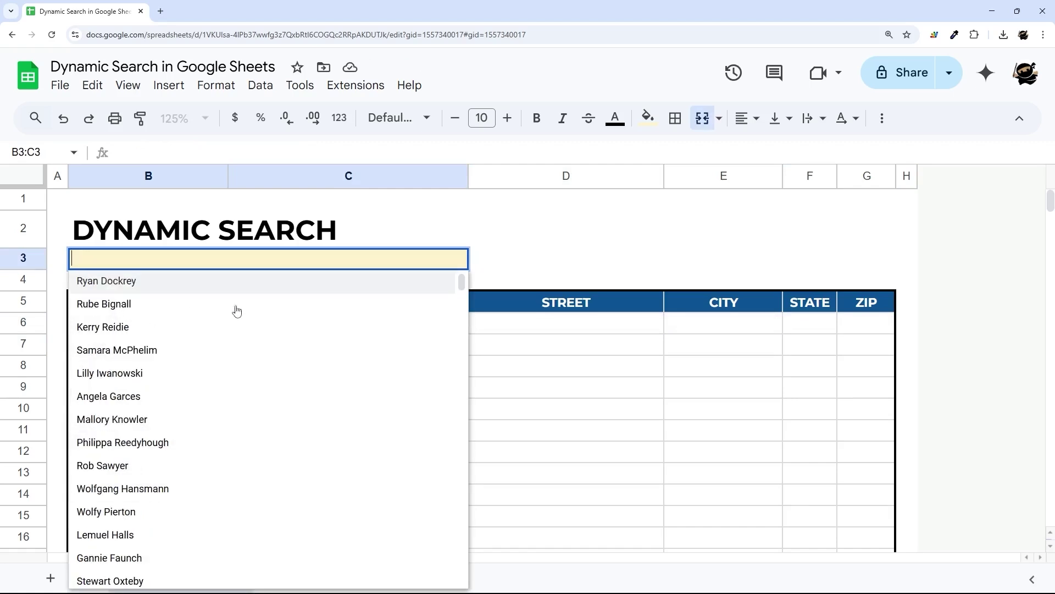
{"action": "left_click", "coordinate": [580, 262]}
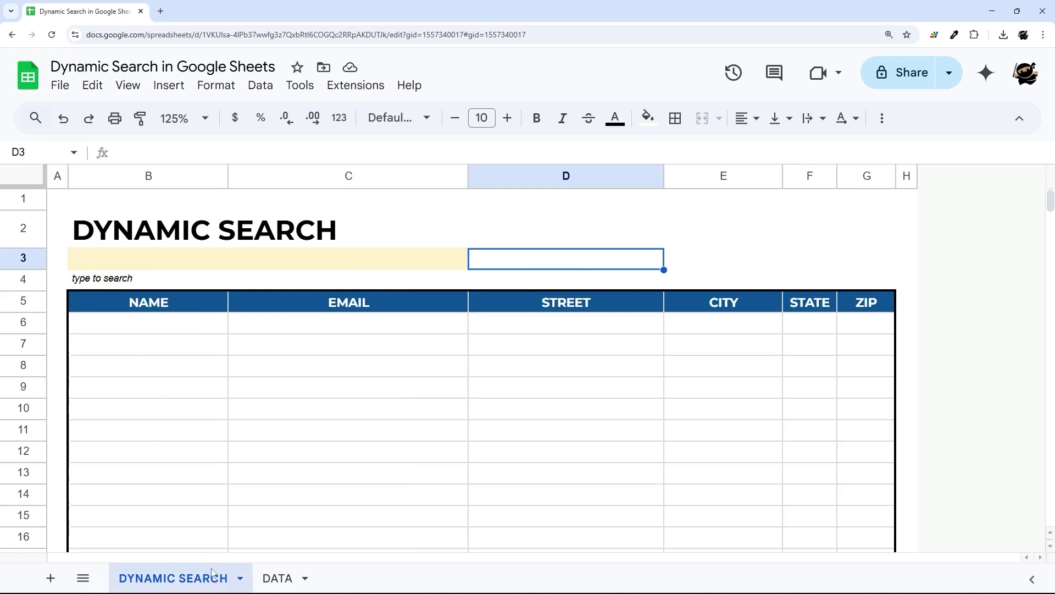
{"action": "left_click", "coordinate": [50, 578]}
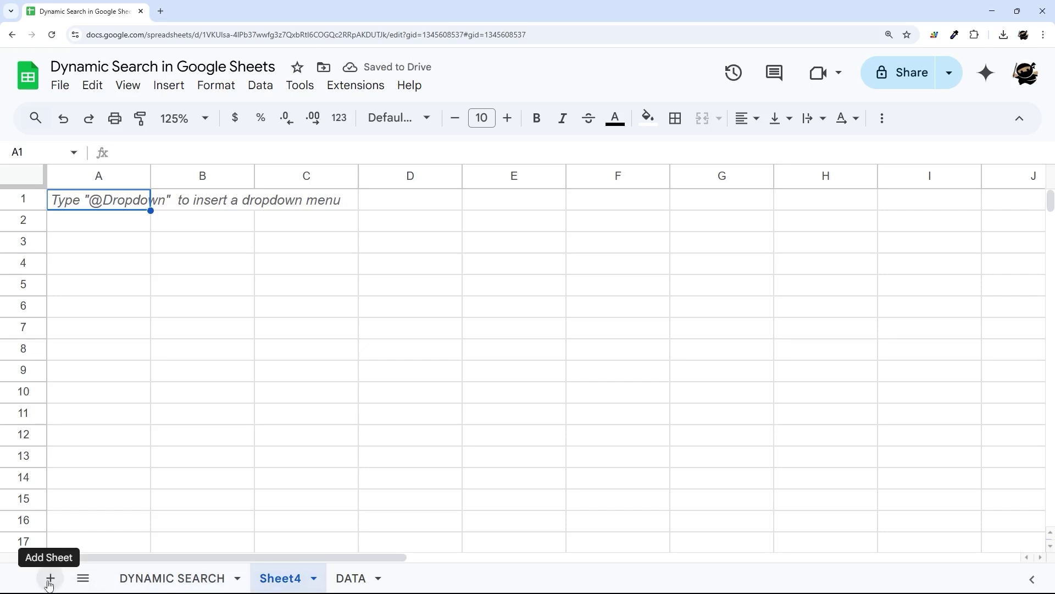
- Rename the new sheet to Helper
{"action": "left_click", "coordinate": [314, 578]}
{"action": "left_click", "coordinate": [278, 370]}
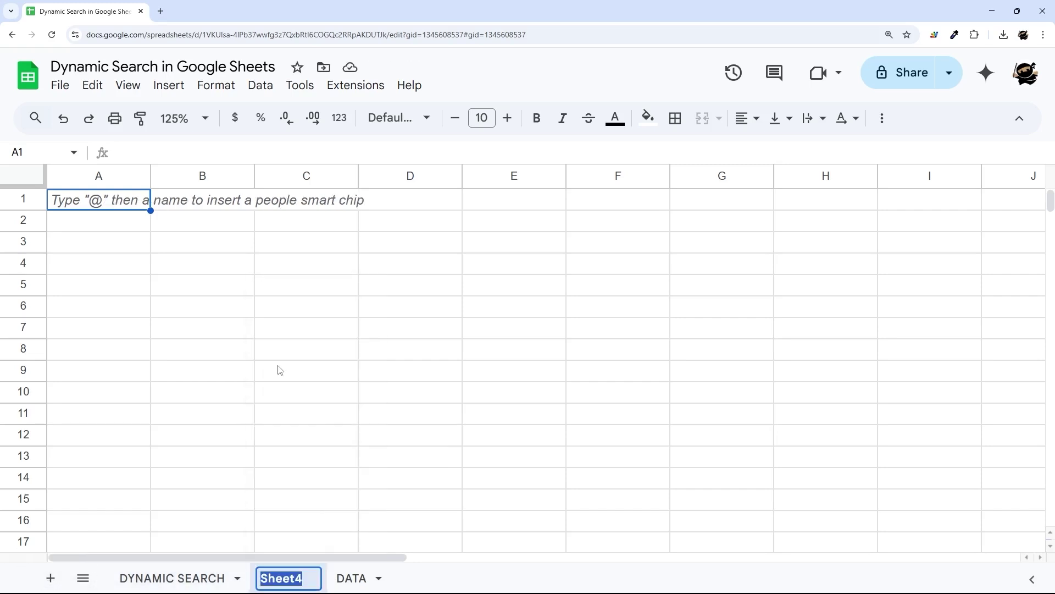
{"action": "type", "text": "Helper"}
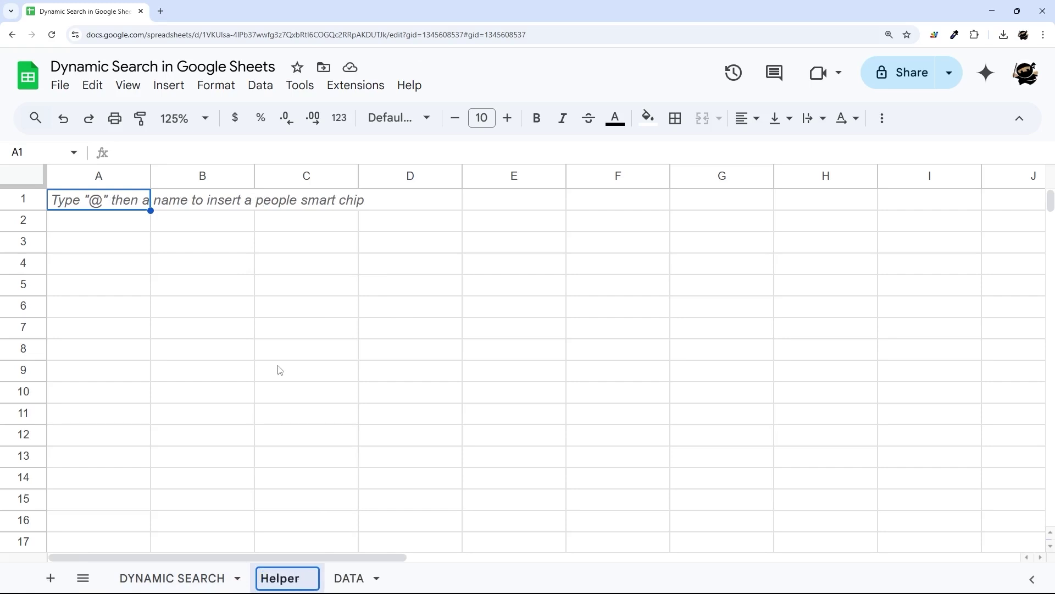
{"action": "key", "text": "Return"}
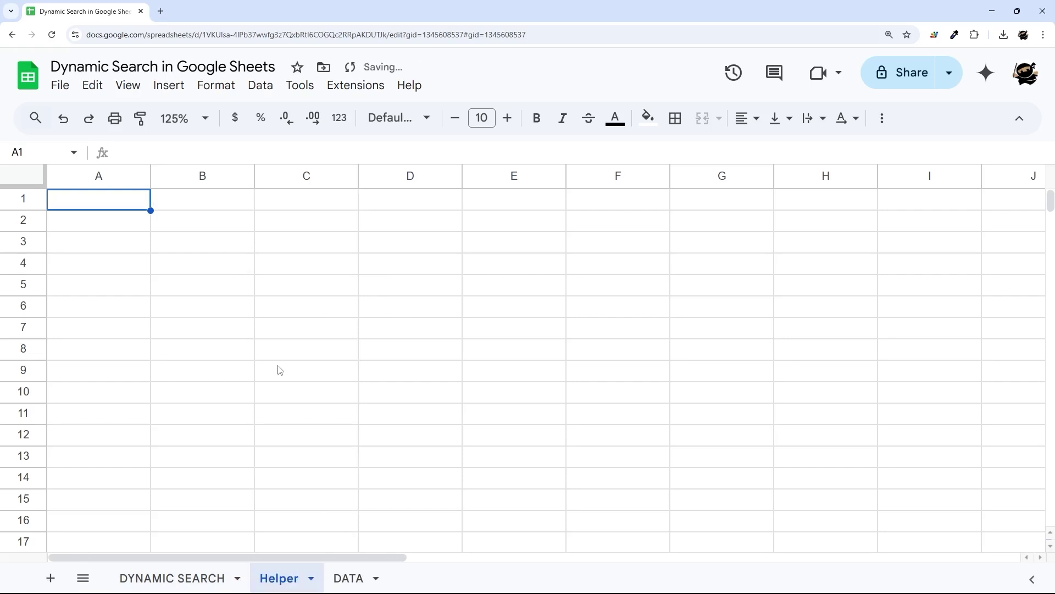
- Enter =sort(DATA!A2:A) in Helper A1 and widen column A to fit
{"action": "type", "text": "=sort("}
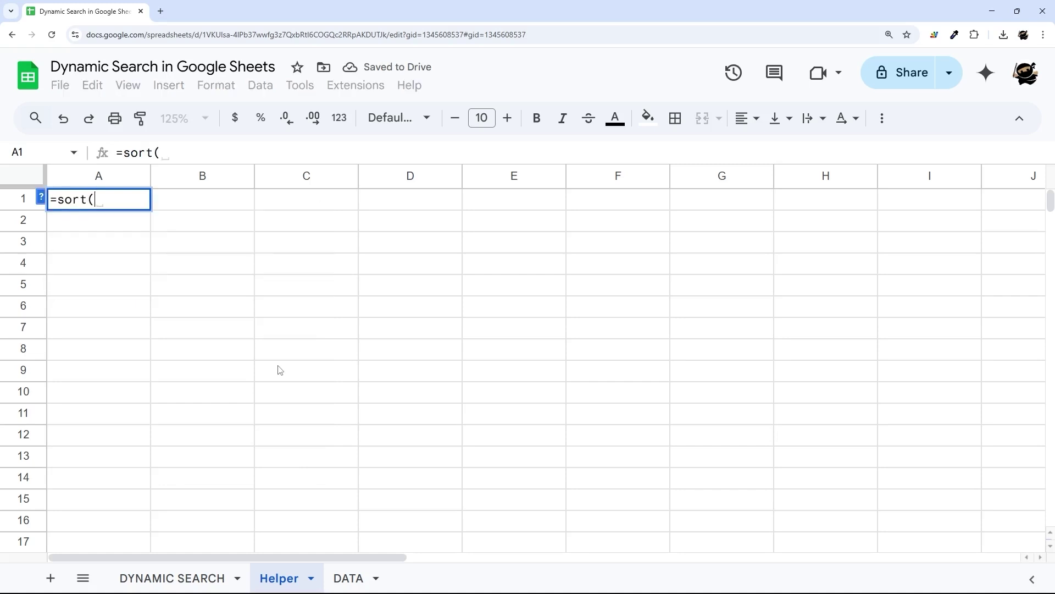
{"action": "left_click", "coordinate": [347, 578]}
{"action": "left_click_drag", "start_coordinate": [140, 236], "coordinate": [123, 397]}
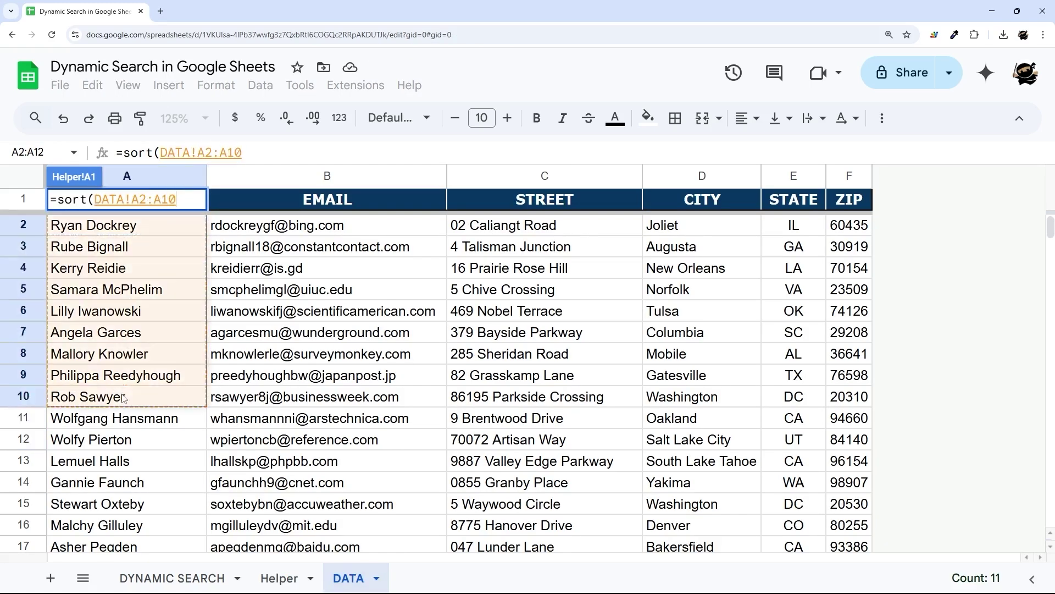
{"action": "key", "text": "BackSpace"}
{"action": "key", "text": "BackSpace"}
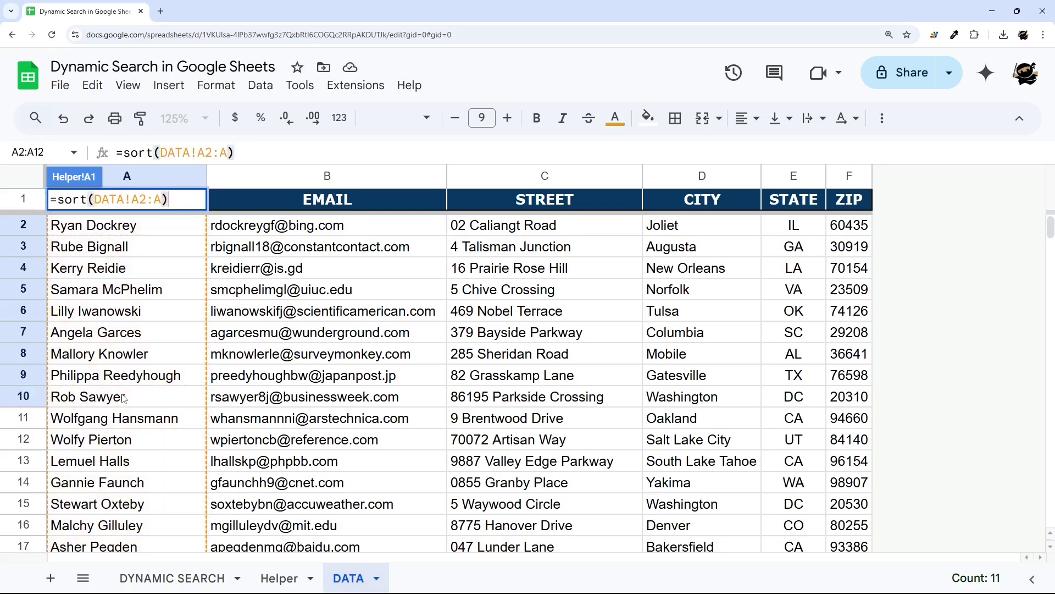
{"action": "key", "text": "Return"}
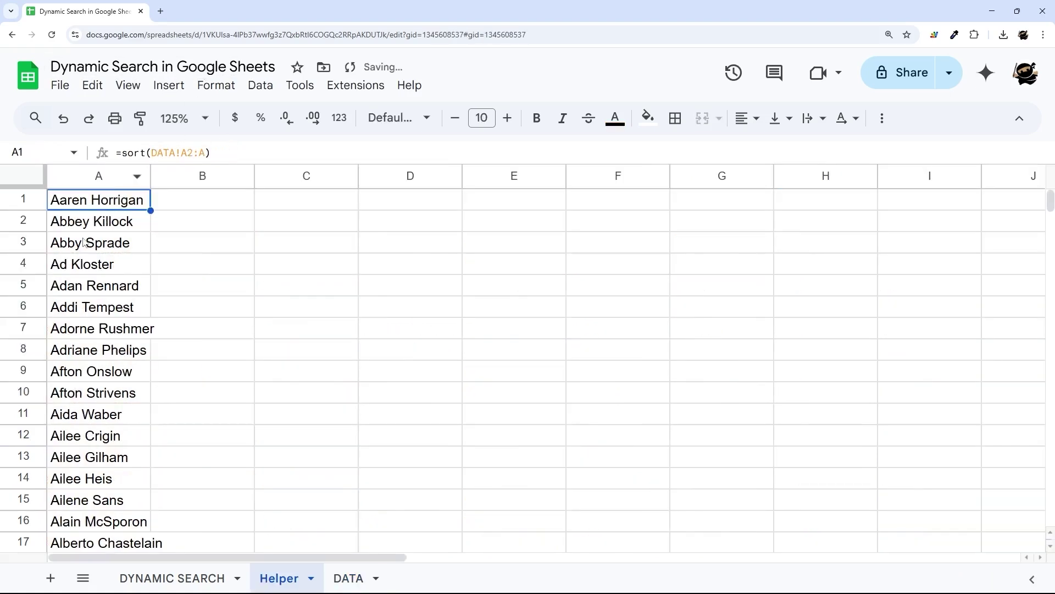
{"action": "left_click_drag", "start_coordinate": [151, 176], "coordinate": [185, 176]}
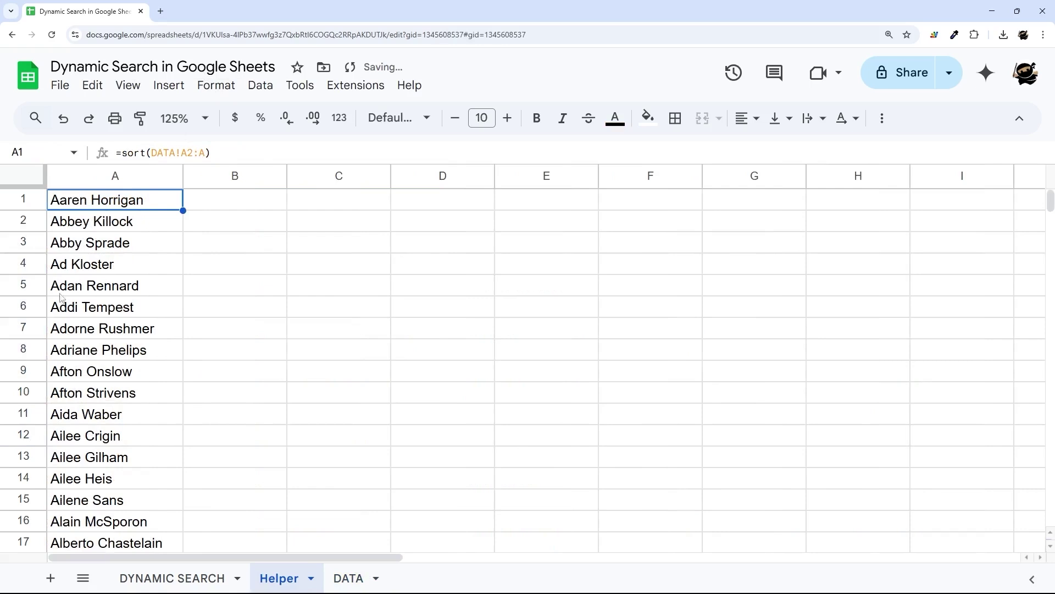
{"action": "left_click", "coordinate": [195, 578]}
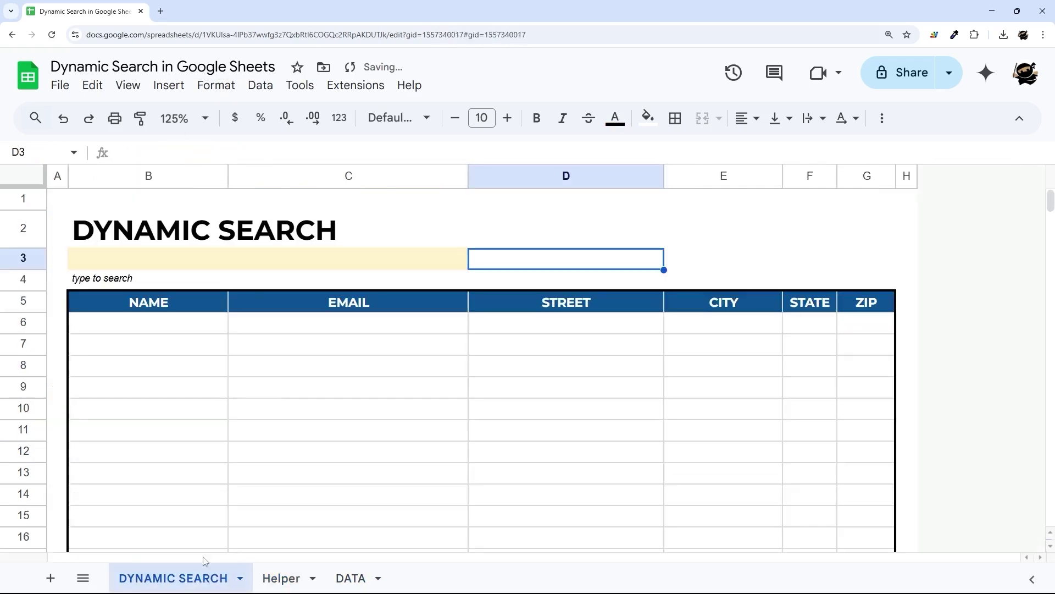
- Point the B3 dropdown's source range at the Helper sheet and save
{"action": "right_click", "coordinate": [243, 266]}
{"action": "scroll", "coordinate": [298, 490], "scroll_direction": "down", "scroll_amount": 3}
{"action": "left_click", "coordinate": [295, 506]}
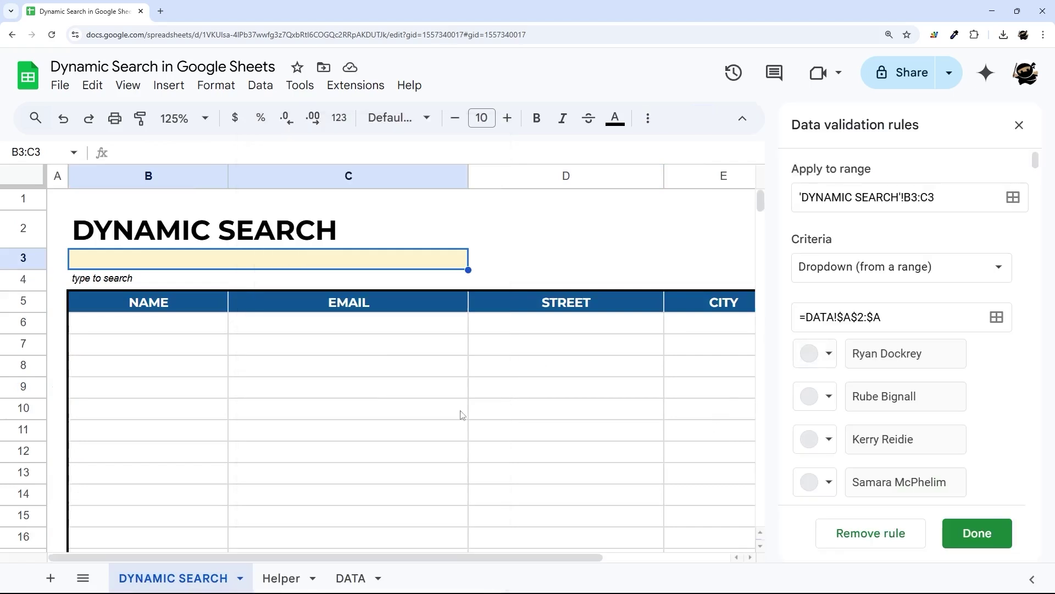
{"action": "left_click_drag", "start_coordinate": [806, 315], "coordinate": [835, 316]}
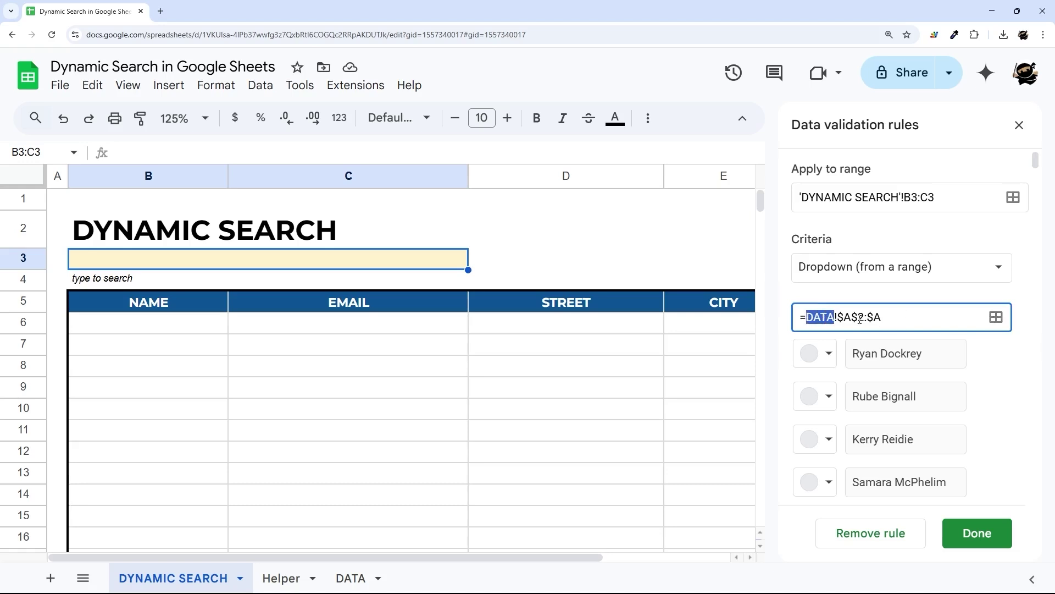
{"action": "type", "text": "Hlper"}
{"action": "key", "text": "BackSpace"}
{"action": "key", "text": "BackSpace"}
{"action": "key", "text": "BackSpace"}
{"action": "key", "text": "BackSpace"}
{"action": "type", "text": "elper"}
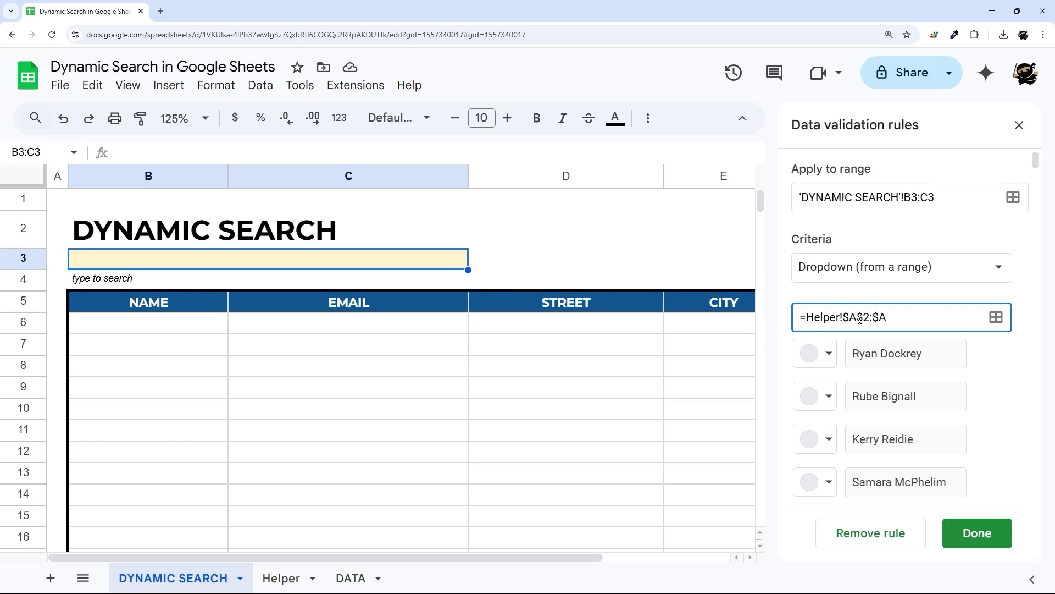
{"action": "left_click", "coordinate": [984, 532]}
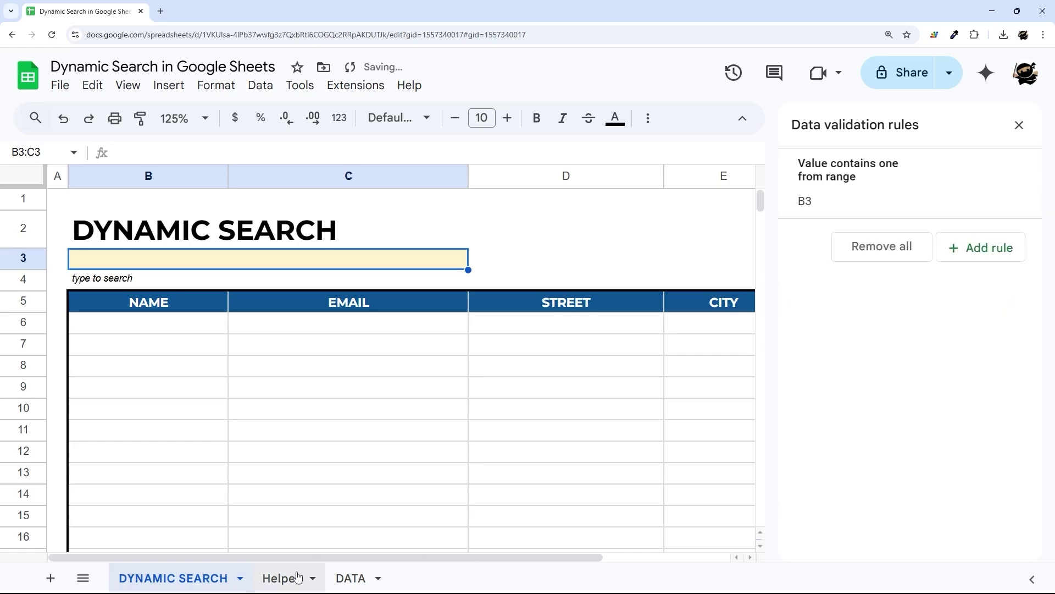
- Adjust the dropdown source to =Helper!$A:$A, save, and close the validation panel
{"action": "left_click", "coordinate": [297, 577]}
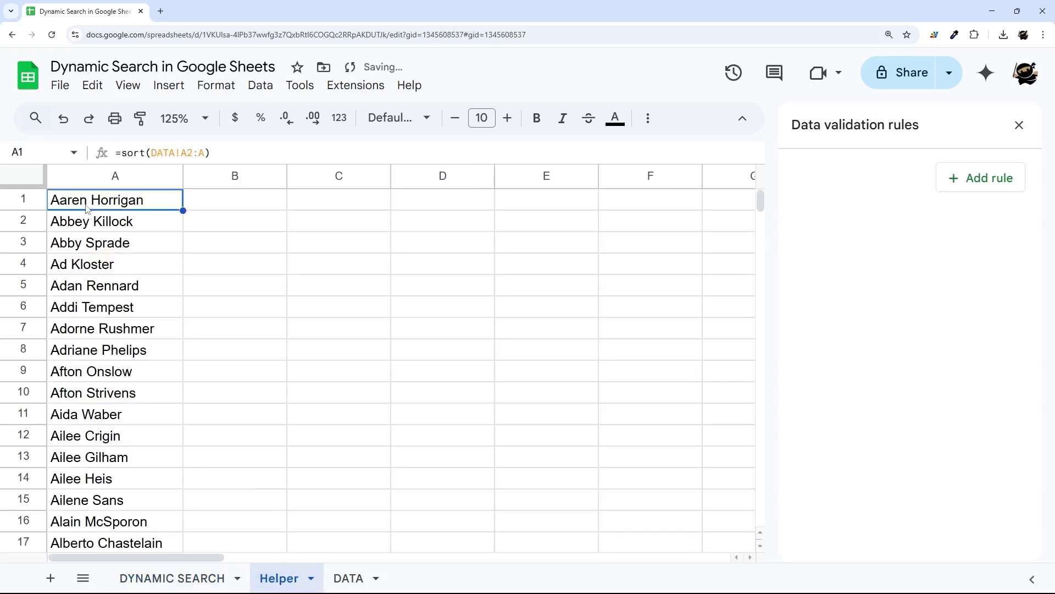
{"action": "left_click", "coordinate": [182, 578]}
{"action": "left_click", "coordinate": [861, 191]}
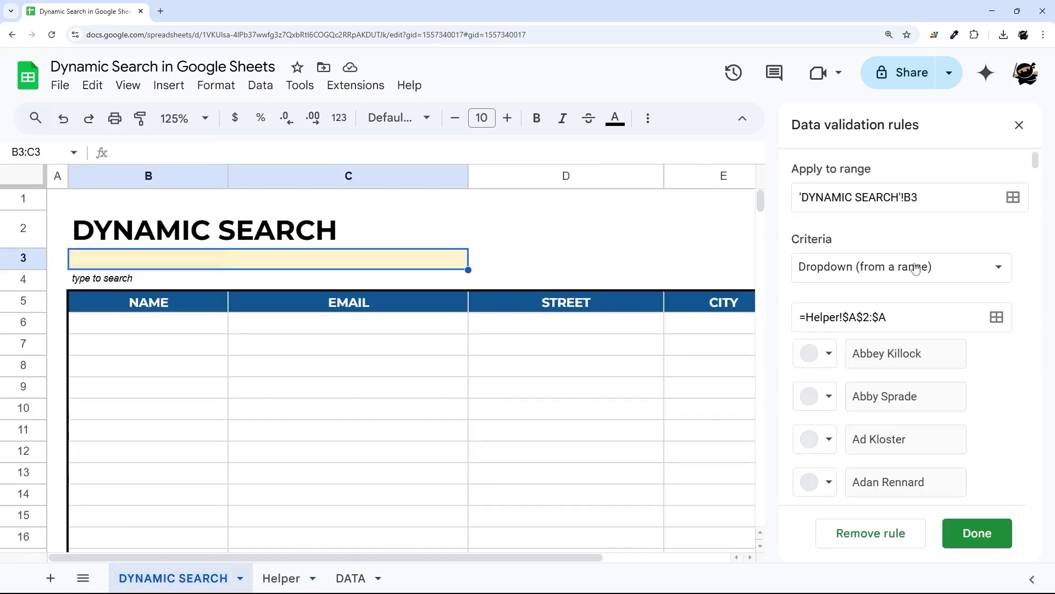
{"action": "left_click", "coordinate": [870, 317]}
{"action": "key", "text": "BackSpace"}
{"action": "key", "text": "BackSpace"}
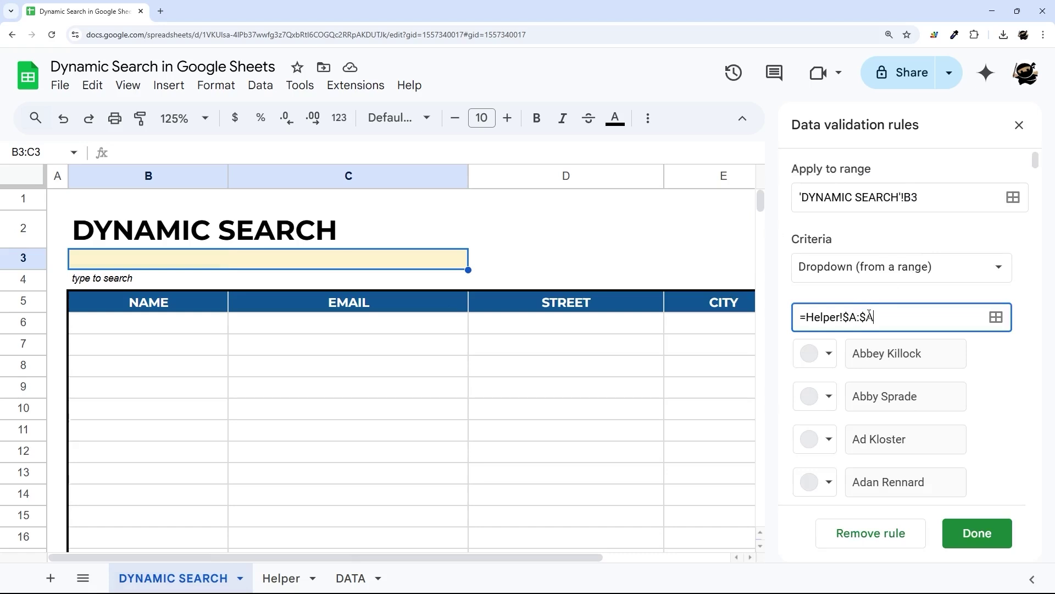
{"action": "left_click", "coordinate": [974, 534]}
{"action": "left_click", "coordinate": [1019, 125]}
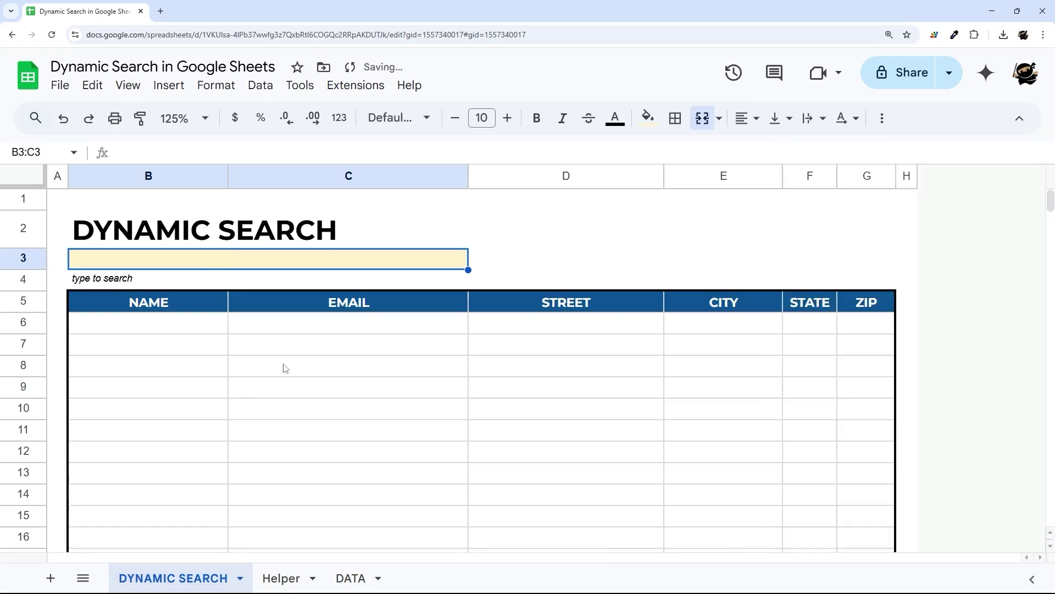
{"action": "type", "text": "a"}
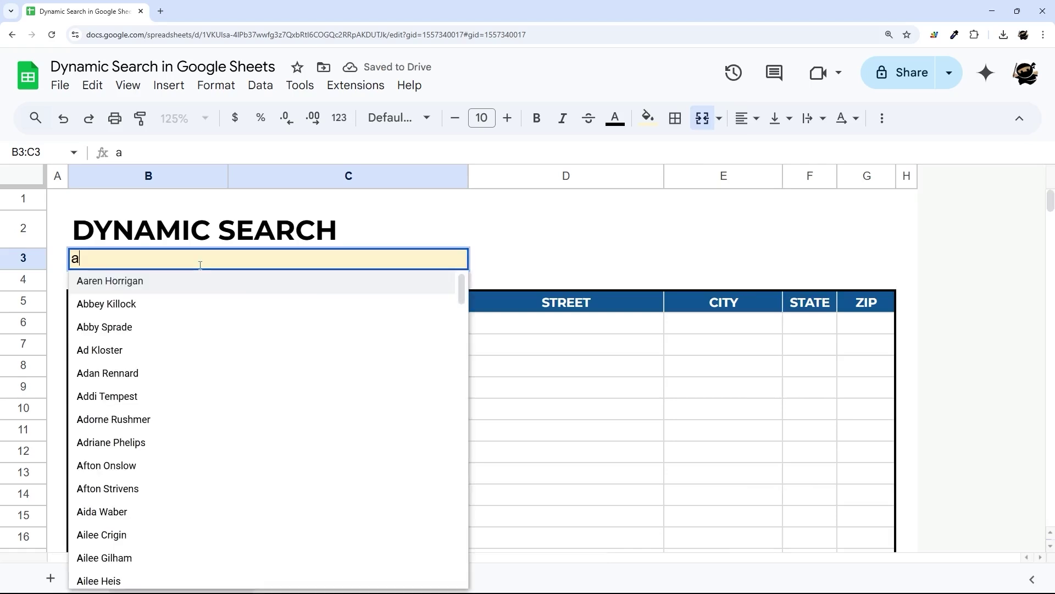
{"action": "scroll", "coordinate": [137, 440], "scroll_direction": "down", "scroll_amount": 1}
{"action": "scroll", "coordinate": [137, 440], "scroll_direction": "up", "scroll_amount": 1}
{"action": "type", "text": "b"}
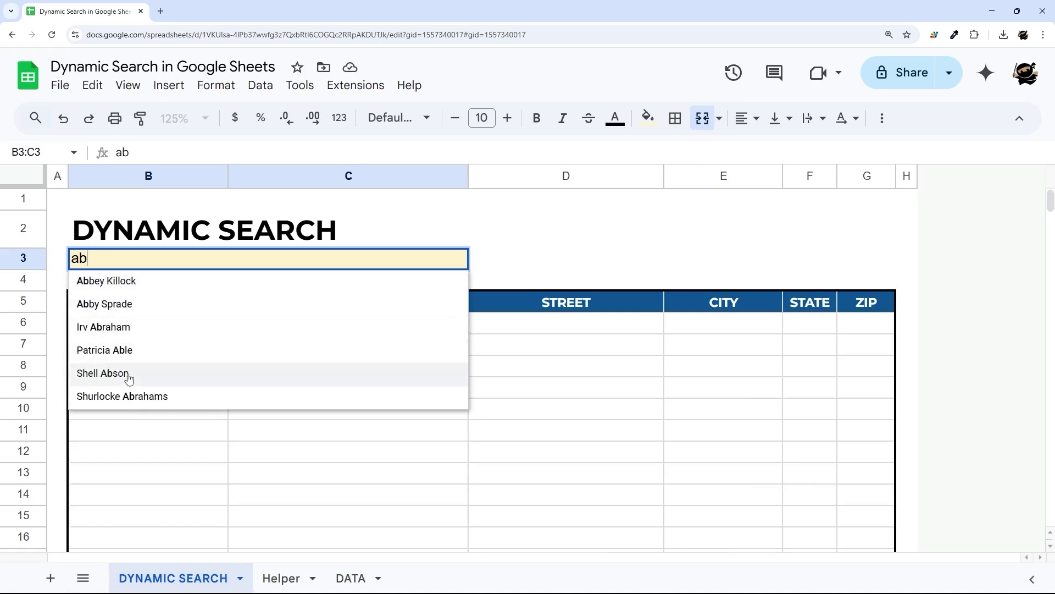
{"action": "key", "text": "BackSpace"}
{"action": "key", "text": "BackSpace"}
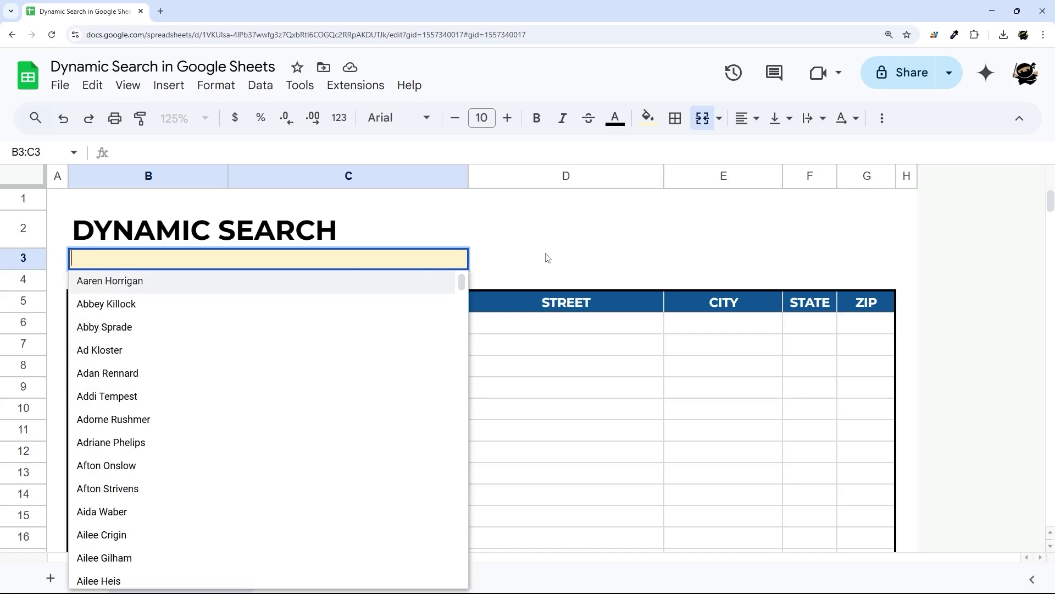
{"action": "left_click", "coordinate": [129, 440]}
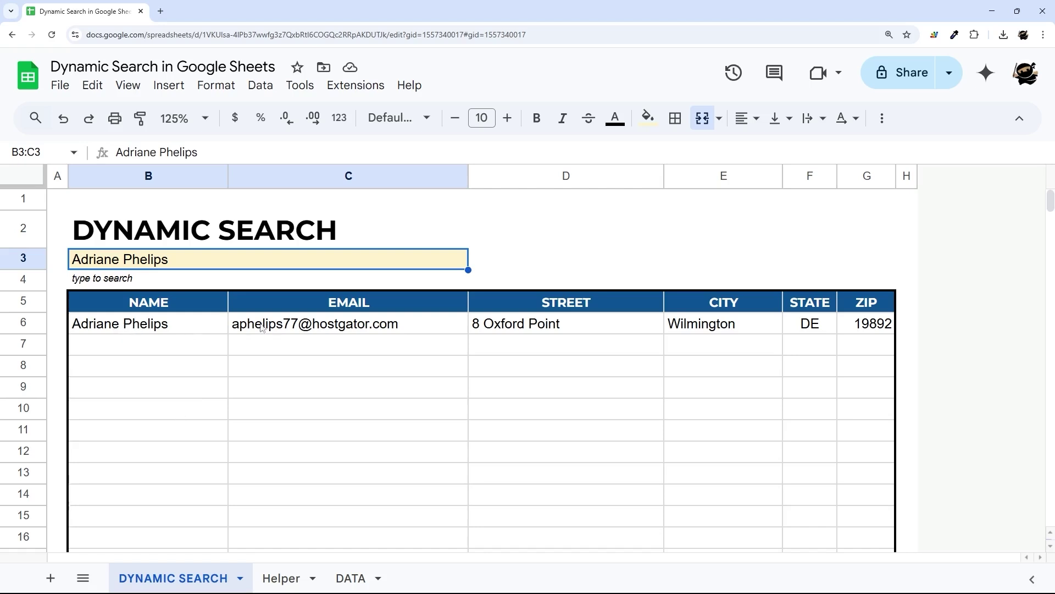
{"action": "left_click", "coordinate": [296, 326]}
{"action": "left_click", "coordinate": [552, 330]}
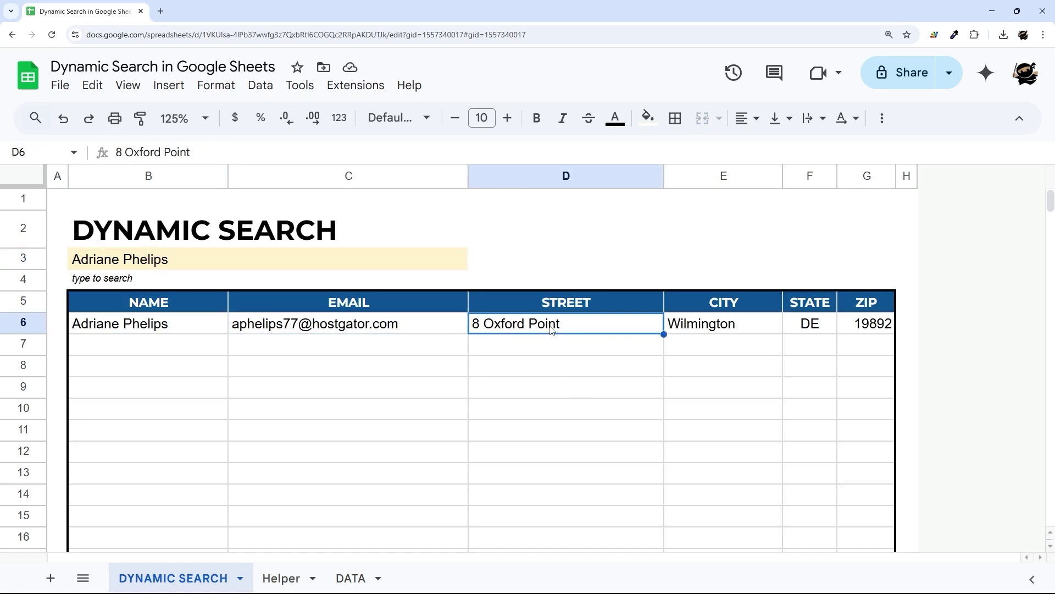
{"action": "left_click_drag", "start_coordinate": [138, 328], "coordinate": [586, 445]}
{"action": "left_click_drag", "start_coordinate": [132, 305], "coordinate": [552, 444]}
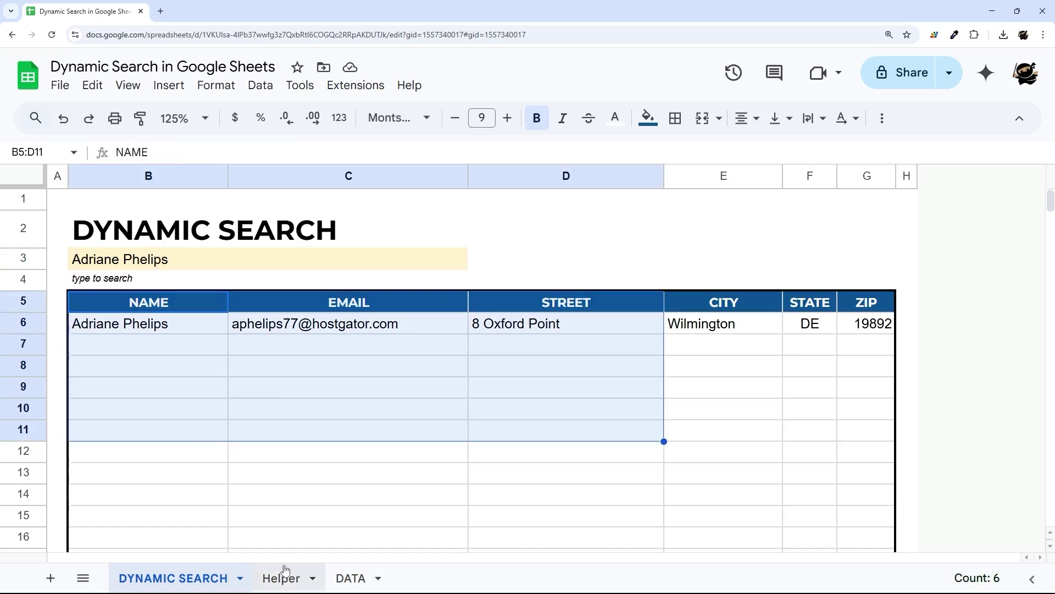
{"action": "left_click", "coordinate": [281, 577]}
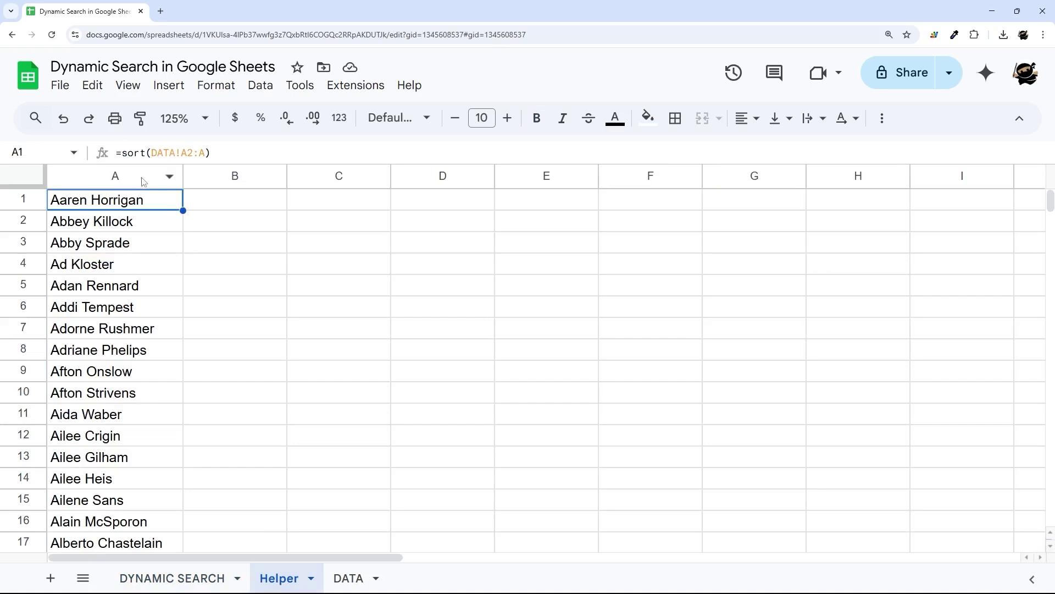
- After checking DATA's email and street columns, change Helper A1 to =sort(flatten(DATA!A2:C))
{"action": "left_click", "coordinate": [121, 153]}
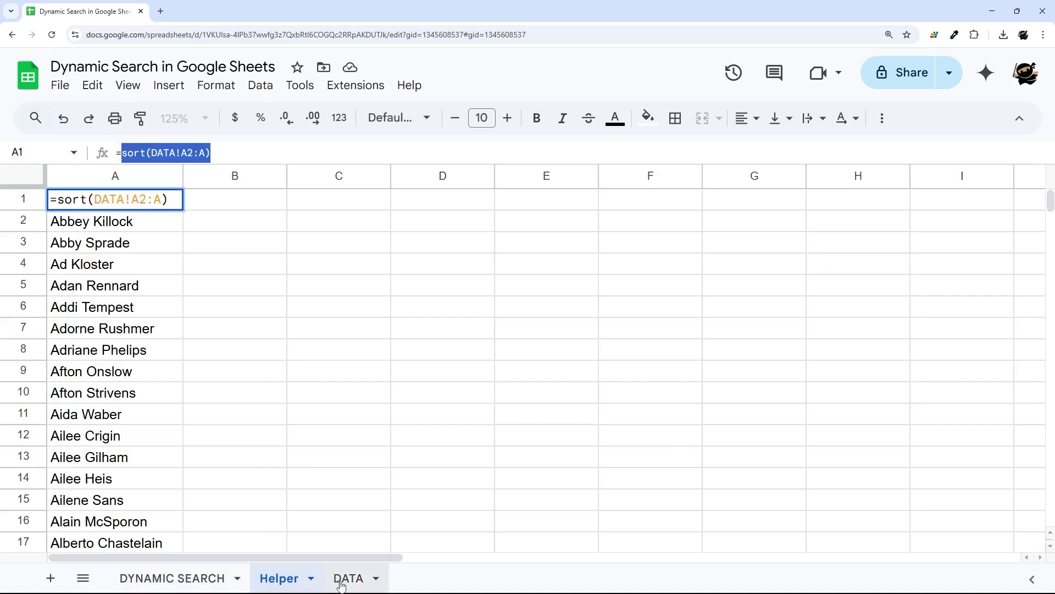
{"action": "left_click", "coordinate": [348, 578]}
{"action": "left_click_drag", "start_coordinate": [220, 227], "coordinate": [507, 490]}
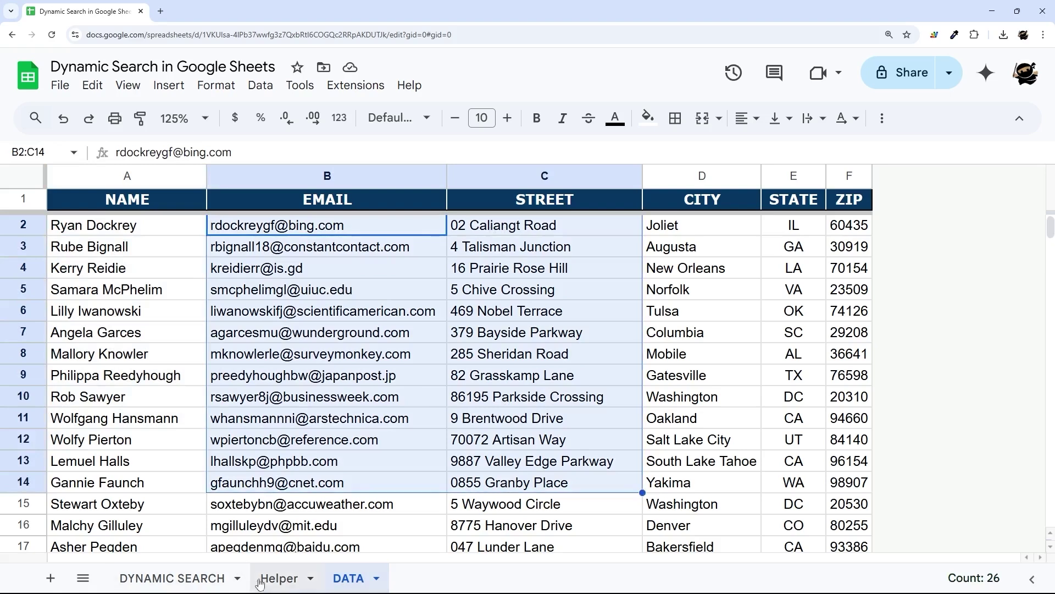
{"action": "left_click", "coordinate": [263, 577]}
{"action": "left_click", "coordinate": [165, 154]}
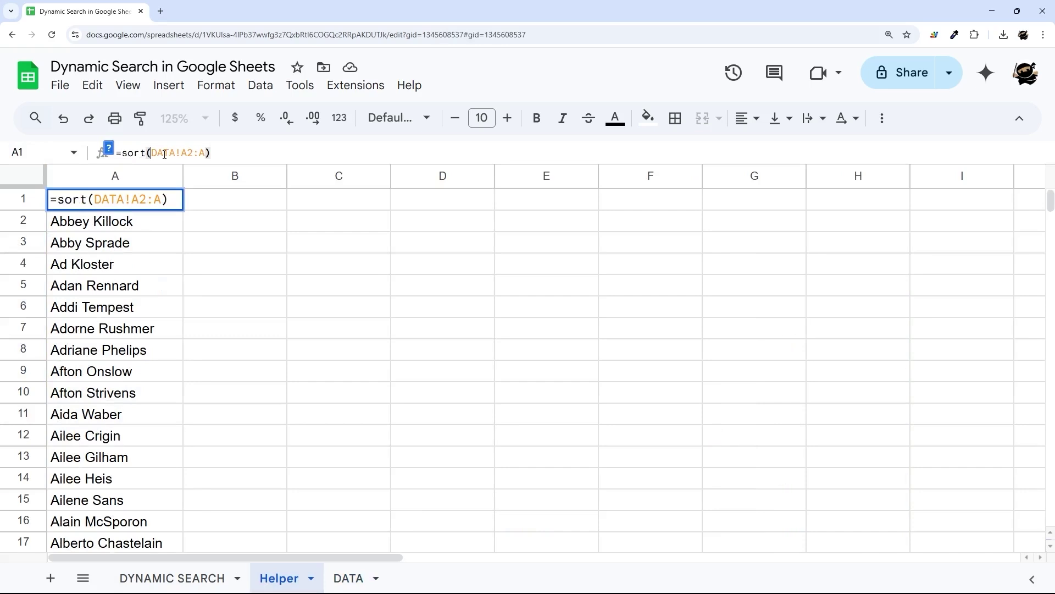
{"action": "type", "text": "flatten"}
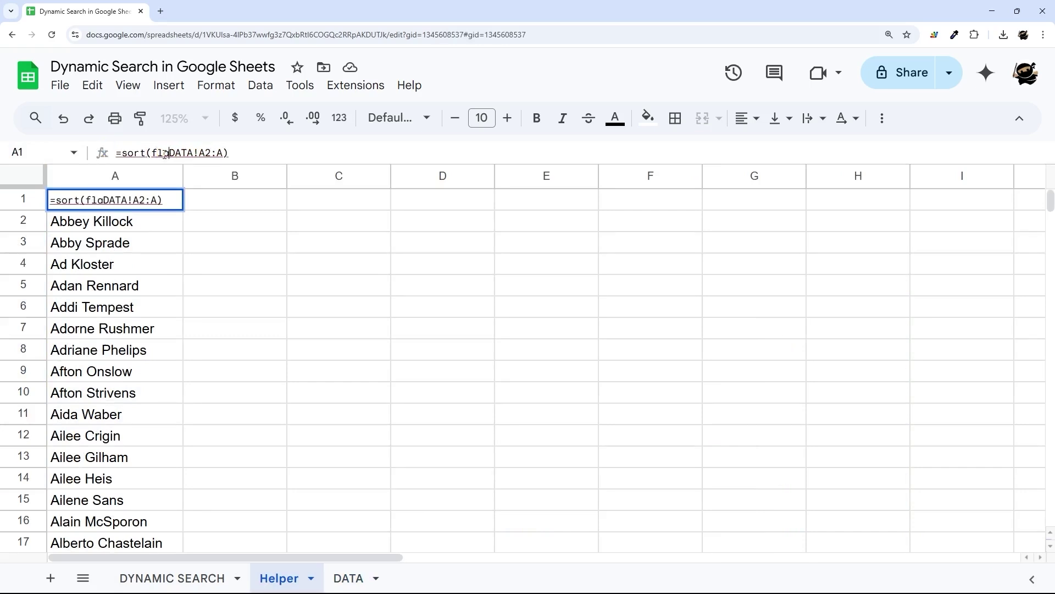
{"action": "type", "text": "("}
{"action": "key", "text": "Right"}
{"action": "key", "text": "Right"}
{"action": "key", "text": "Right"}
{"action": "key", "text": "Right"}
{"action": "key", "text": "Right"}
{"action": "key", "text": "Right"}
{"action": "key", "text": "Right"}
{"action": "key", "text": "Right"}
{"action": "key", "text": "Right"}
{"action": "key", "text": "BackSpace"}
{"action": "type", "text": "C)"}
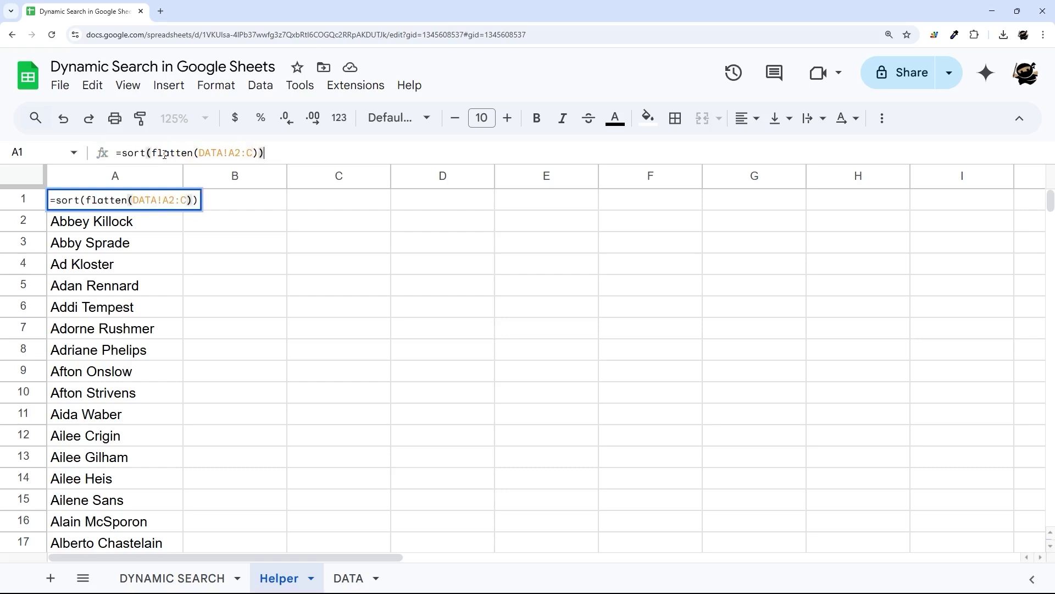
{"action": "key", "text": "Return"}
- Widen column A and review the full FLATTEN function help before committing the formula
{"action": "left_click_drag", "start_coordinate": [183, 175], "coordinate": [225, 176]}
{"action": "left_click", "coordinate": [93, 205]}
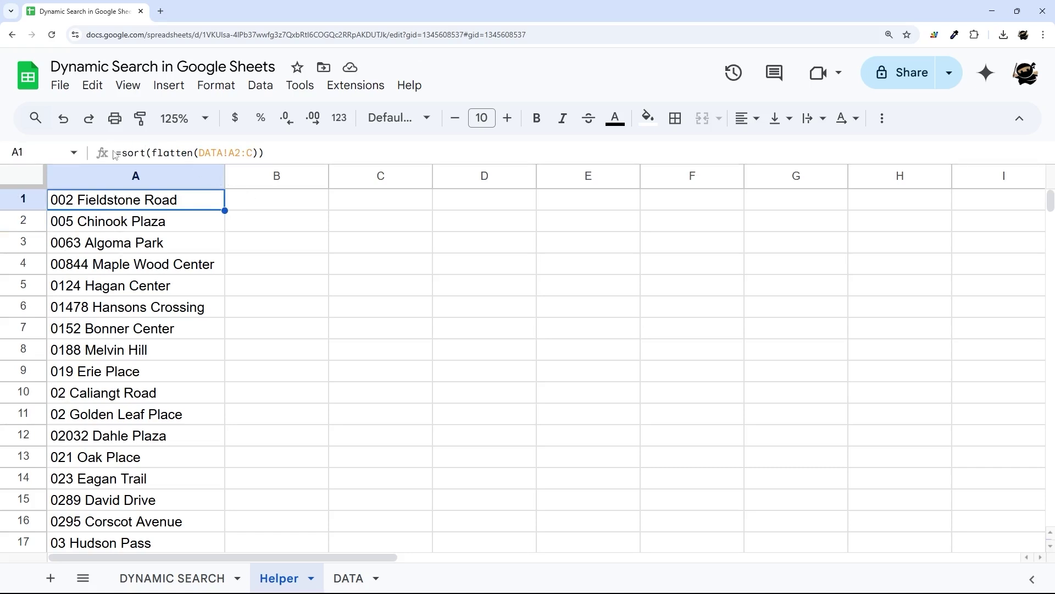
{"action": "left_click", "coordinate": [196, 152]}
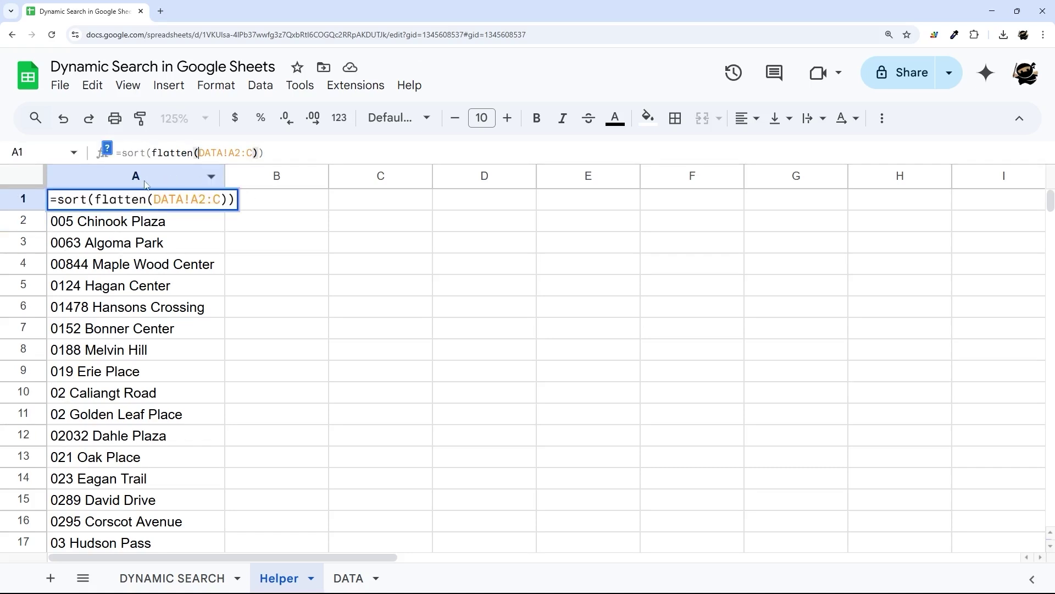
{"action": "left_click", "coordinate": [107, 149]}
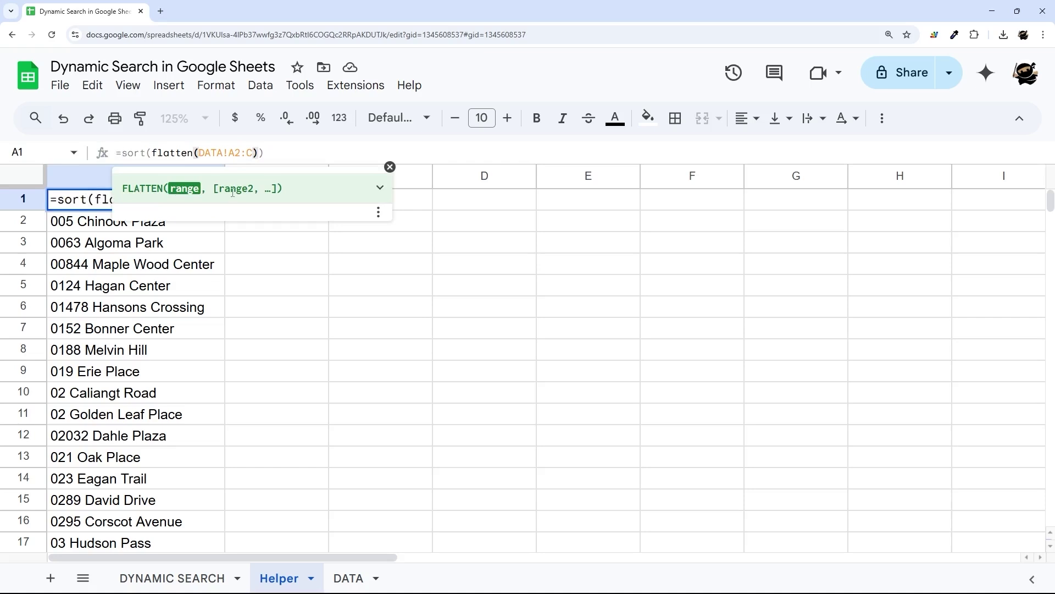
{"action": "left_click", "coordinate": [380, 187]}
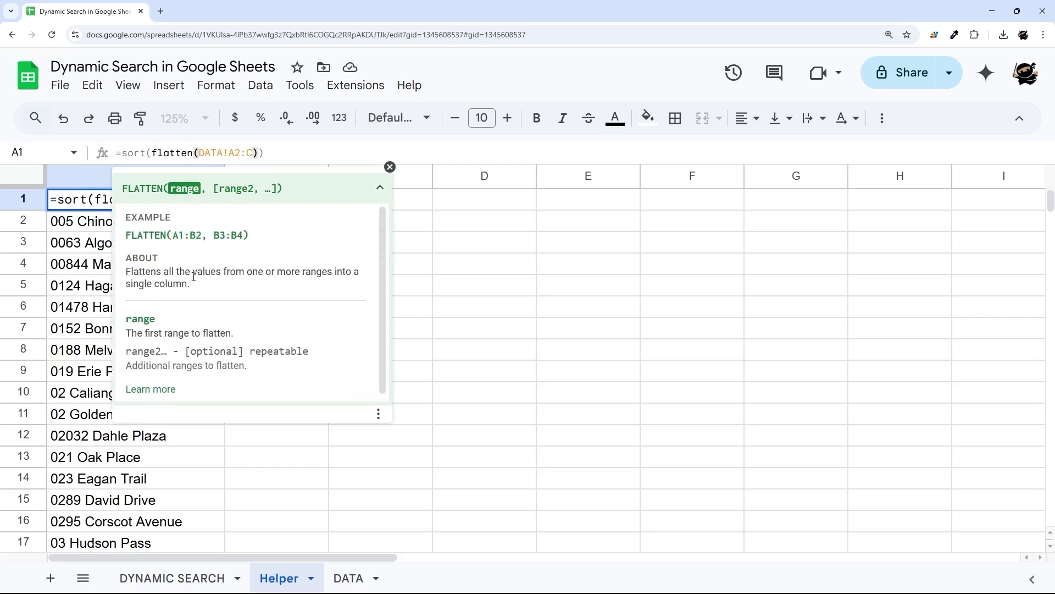
{"action": "left_click", "coordinate": [390, 166]}
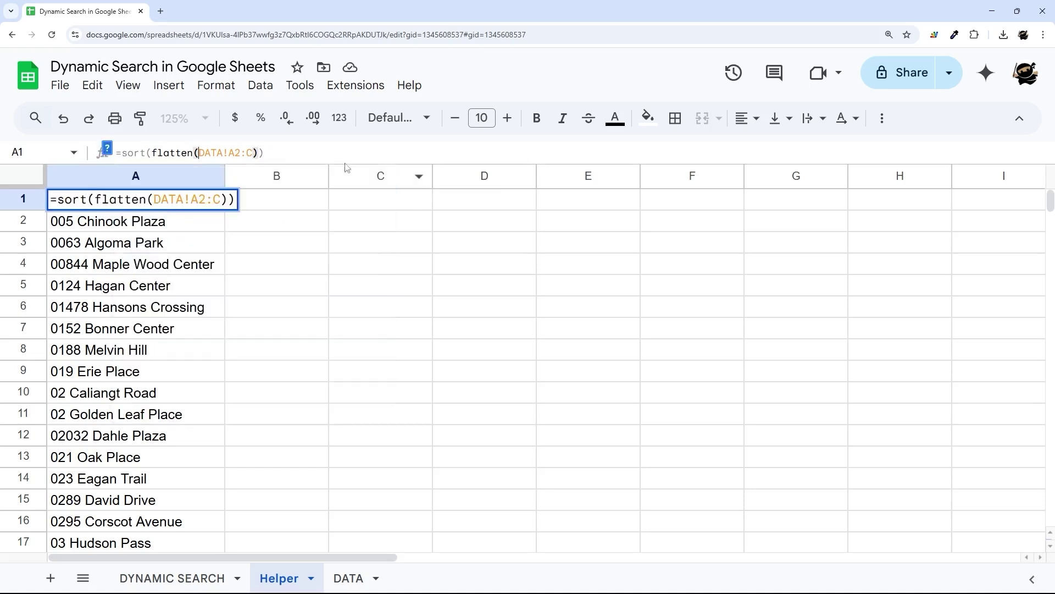
{"action": "left_click", "coordinate": [309, 276]}
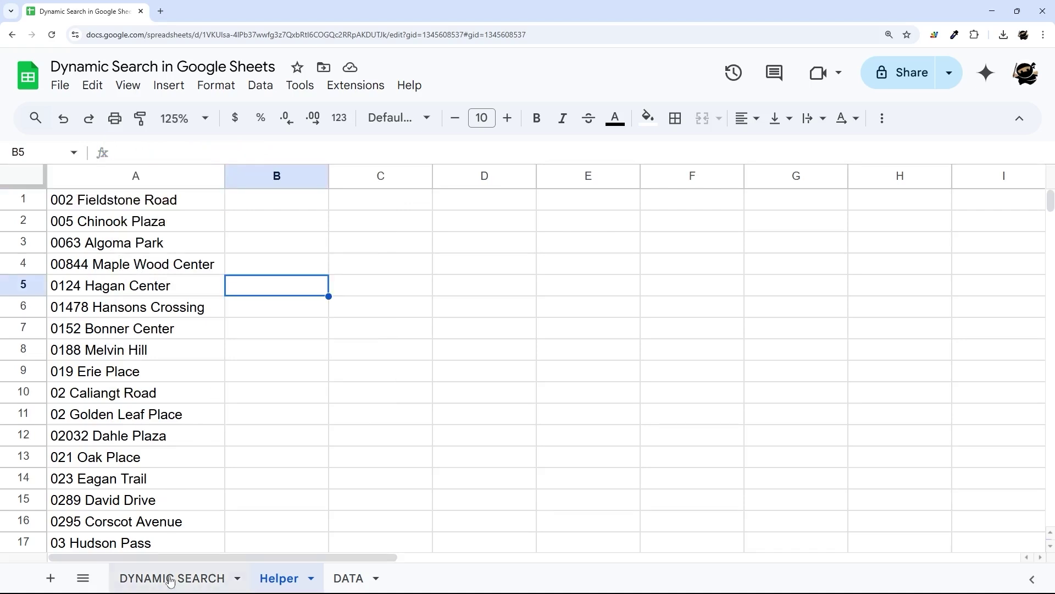
- Go back to DYNAMIC SEARCH and clear the search cell
{"action": "left_click", "coordinate": [172, 577]}
{"action": "left_click", "coordinate": [174, 267]}
{"action": "key", "text": "Delete"}
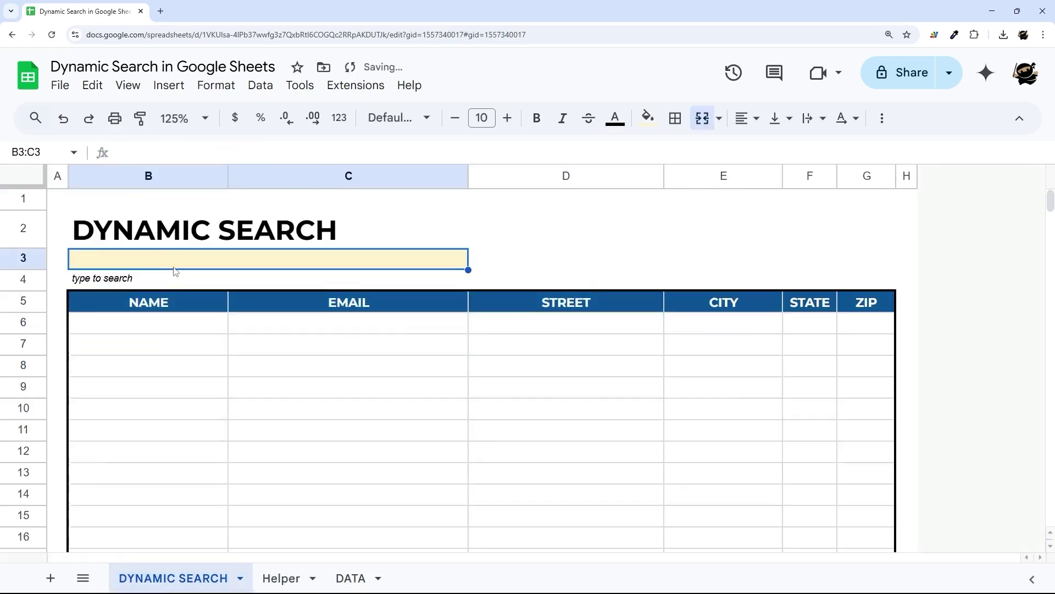
{"action": "type", "text": "ad"}
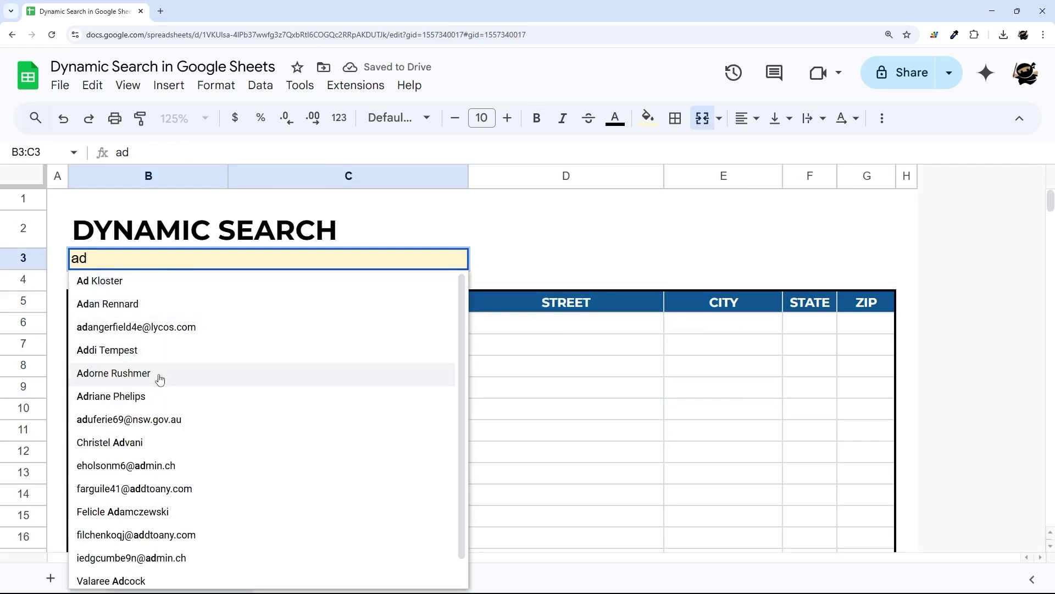
{"action": "key", "text": "BackSpace"}
{"action": "key", "text": "BackSpace"}
{"action": "type", "text": "12"}
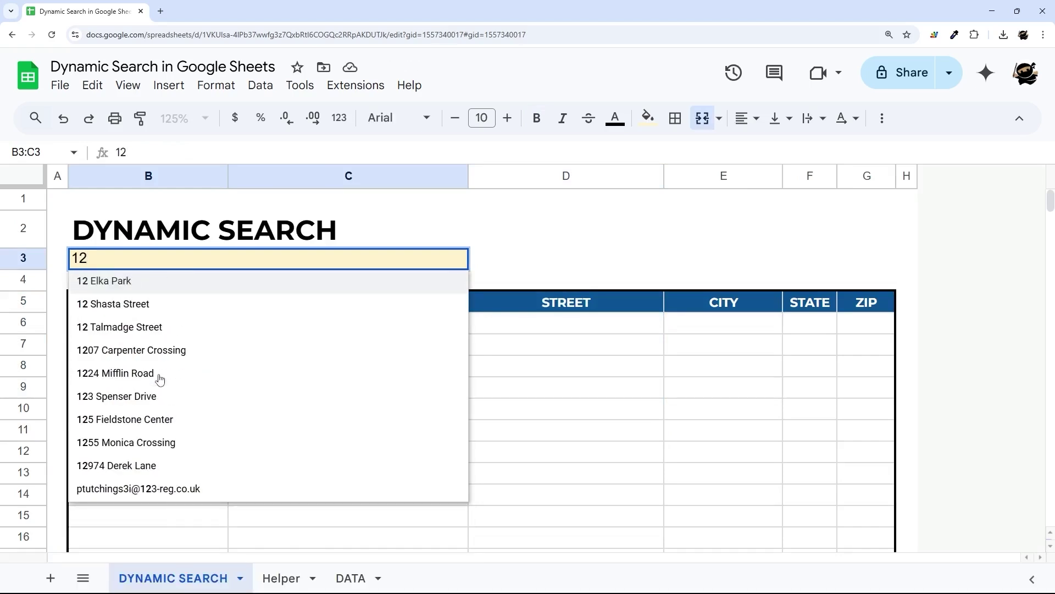
{"action": "left_click", "coordinate": [147, 424]}
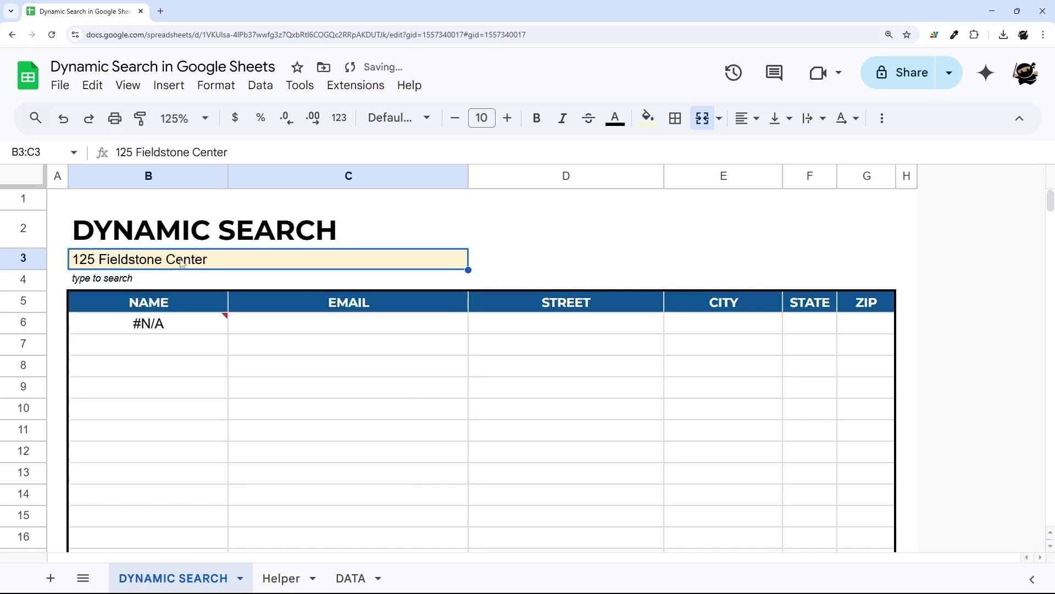
{"action": "left_click", "coordinate": [161, 327]}
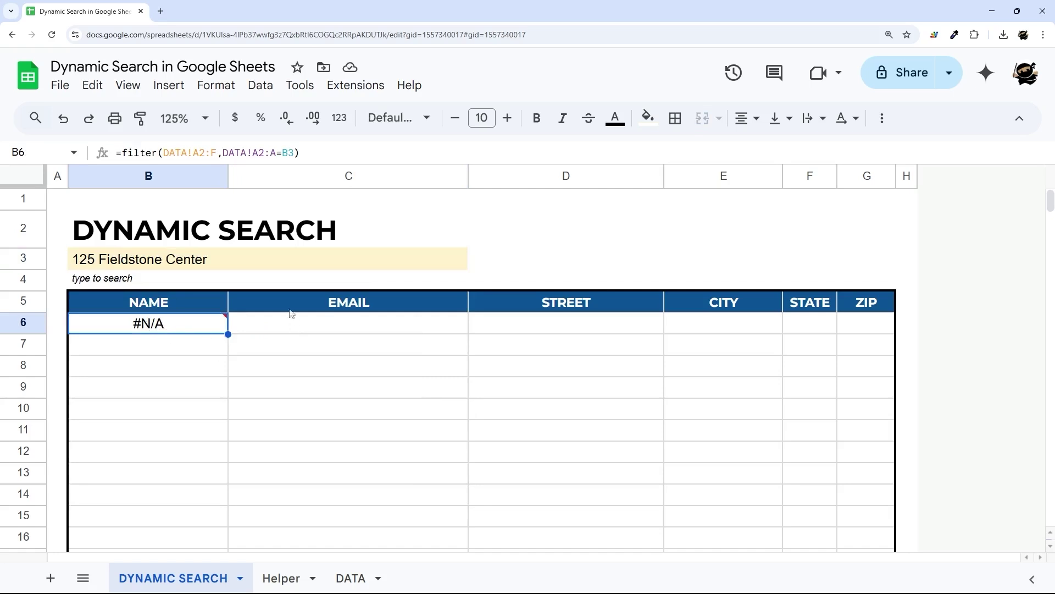
- Wrap the name condition (DATA!A2:A=B3) in parentheses and append two copies joined with +
{"action": "left_click_drag", "start_coordinate": [223, 154], "coordinate": [296, 154]}
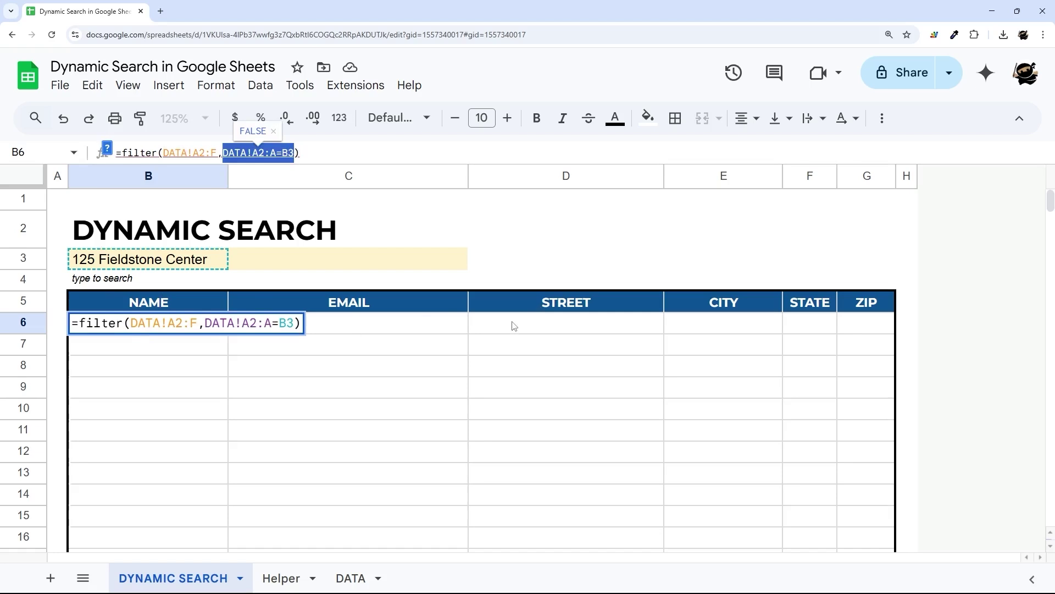
{"action": "key", "text": "Left"}
{"action": "type", "text": "("}
{"action": "key", "text": "Right"}
{"action": "key", "text": "Right"}
{"action": "key", "text": "Right"}
{"action": "key", "text": "Right"}
{"action": "key", "text": "Right"}
{"action": "key", "text": "Right"}
{"action": "key", "text": "Right"}
{"action": "key", "text": "Right"}
{"action": "key", "text": "Right"}
{"action": "key", "text": "Right"}
{"action": "key", "text": "Right"}
{"action": "key", "text": "Right"}
{"action": "type", "text": ")"}
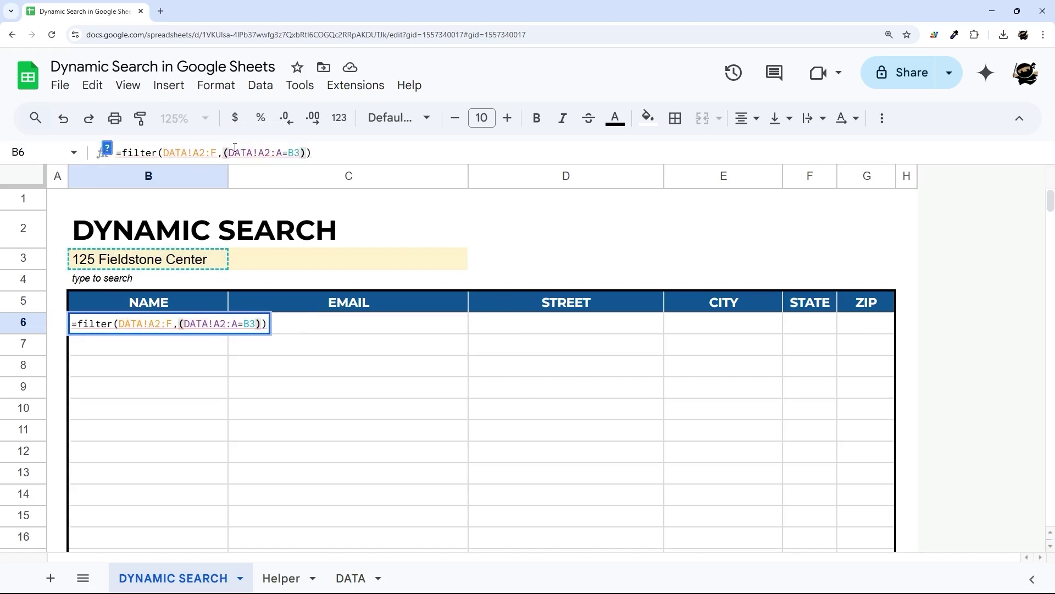
{"action": "left_click_drag", "start_coordinate": [222, 152], "coordinate": [307, 153]}
{"action": "key", "text": "ctrl+c"}
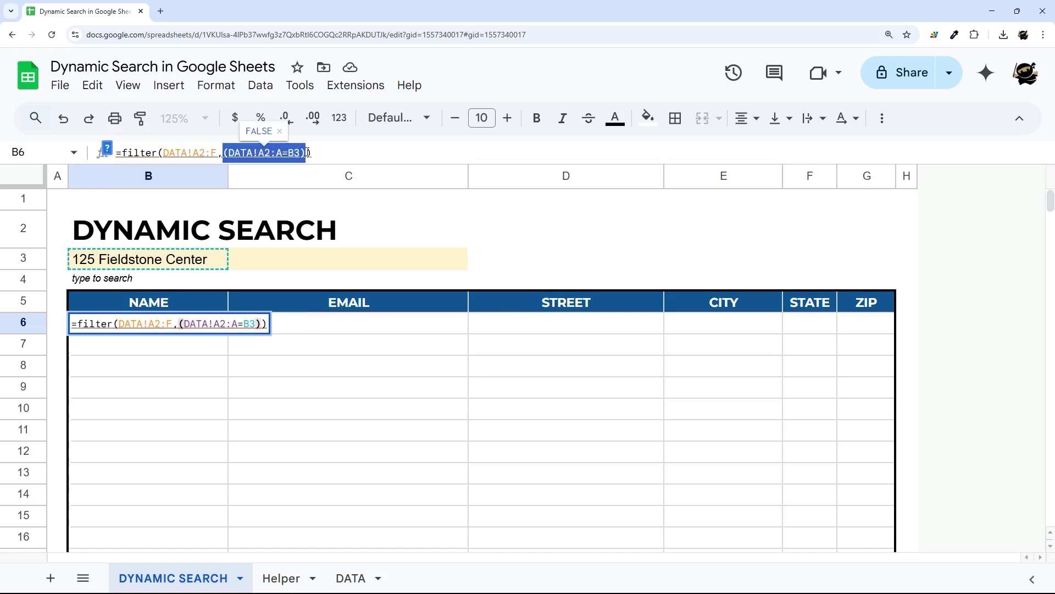
{"action": "left_click", "coordinate": [307, 152]}
{"action": "type", "text": "+"}
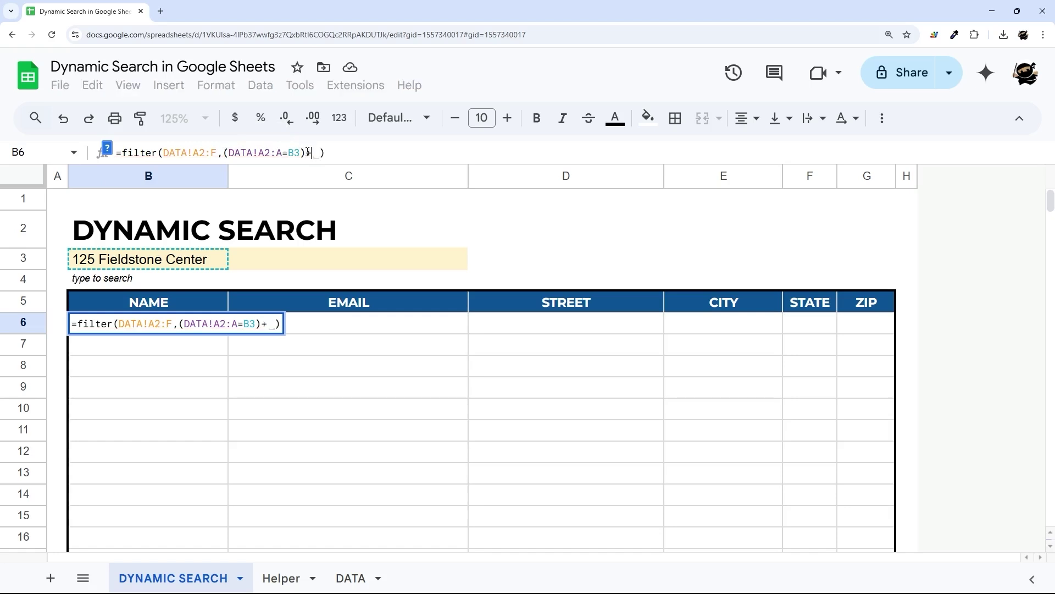
{"action": "key", "text": "ctrl+v"}
{"action": "type", "text": "+"}
{"action": "key", "text": "ctrl+v"}
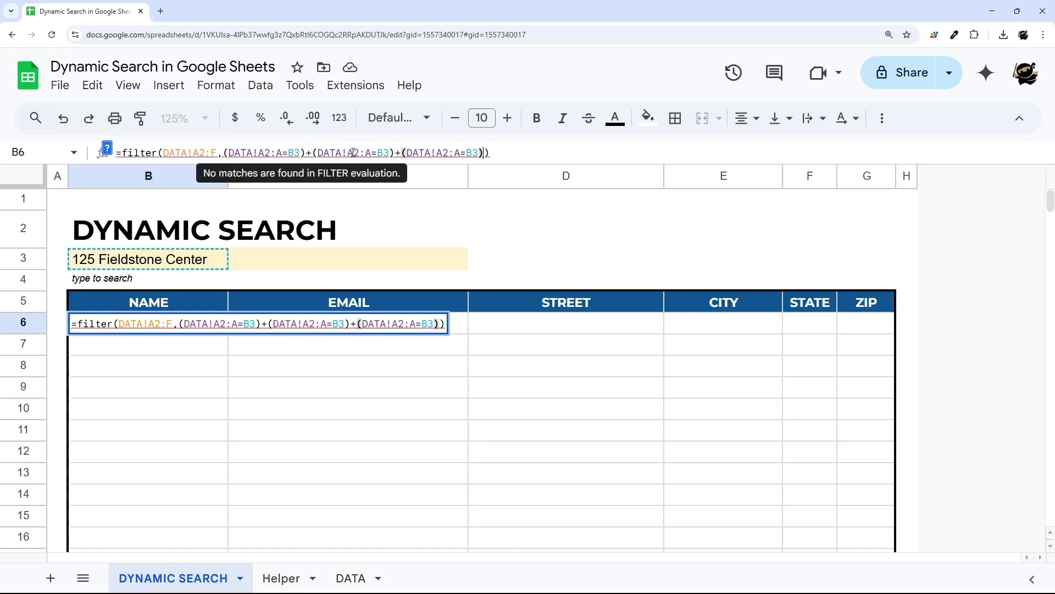
- Point the second and third conditions at DATA!B2:B and DATA!C2:C
{"action": "left_click", "coordinate": [354, 153]}
{"action": "key", "text": "BackSpace"}
{"action": "type", "text": "B"}
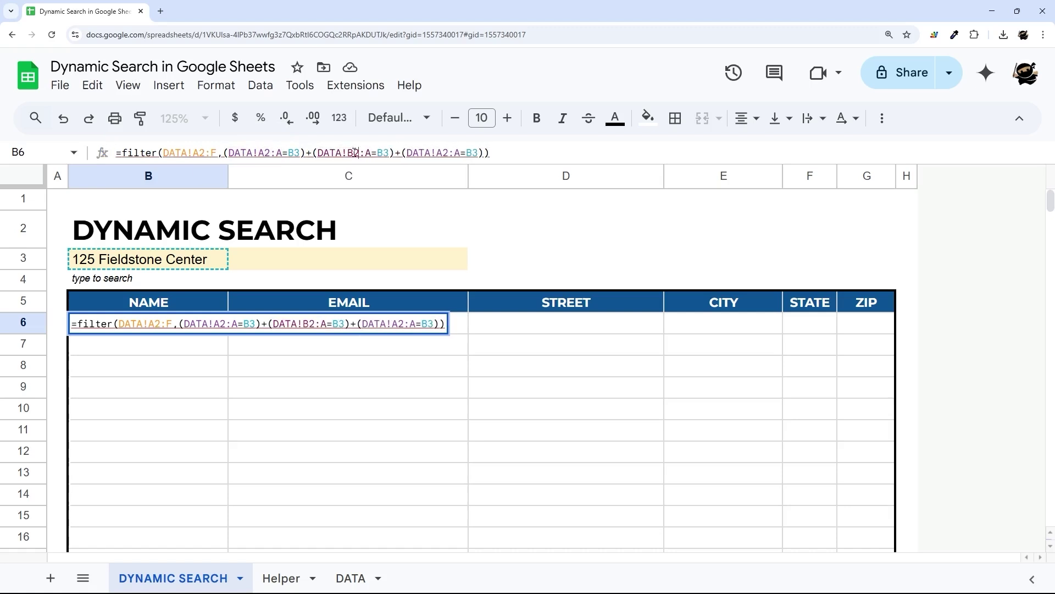
{"action": "key", "text": "Delete"}
{"action": "type", "text": "B"}
{"action": "key", "text": "Right"}
{"action": "key", "text": "Right"}
{"action": "key", "text": "Right"}
{"action": "key", "text": "Right"}
{"action": "key", "text": "Right"}
{"action": "key", "text": "Right"}
{"action": "key", "text": "Right"}
{"action": "key", "text": "Right"}
{"action": "key", "text": "Right"}
{"action": "key", "text": "Right"}
{"action": "key", "text": "Right"}
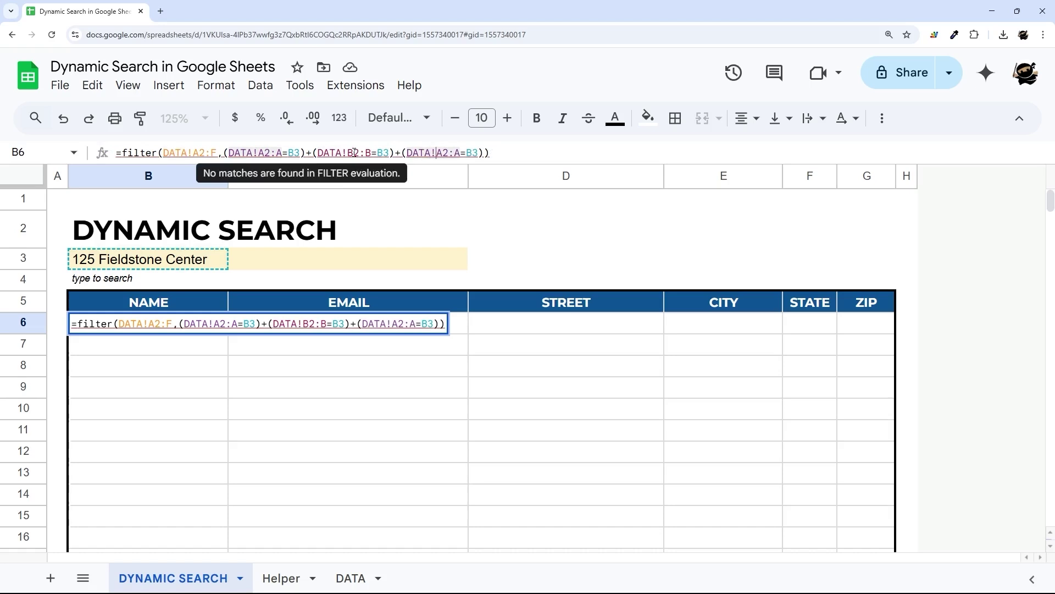
{"action": "type", "text": "C"}
{"action": "key", "text": "Delete"}
{"action": "key", "text": "Right"}
{"action": "key", "text": "Right"}
{"action": "key", "text": "Delete"}
{"action": "type", "text": "C"}
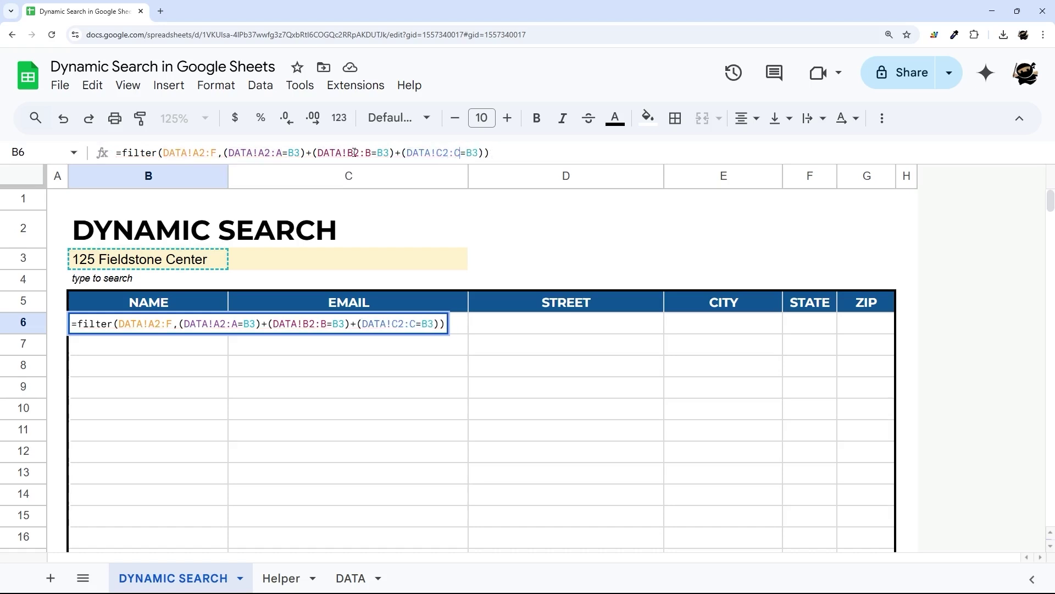
{"action": "double_click", "coordinate": [308, 153]}
- Try * as the joiner between conditions, then revert to + for OR logic
{"action": "type", "text": "*"}
{"action": "key", "text": "BackSpace"}
{"action": "type", "text": "+"}
{"action": "double_click", "coordinate": [308, 153]}
{"action": "left_click", "coordinate": [323, 154]}
- Preview the name, email and street conditions' TRUE/FALSE results, then commit the filter
{"action": "left_click_drag", "start_coordinate": [224, 153], "coordinate": [306, 153]}
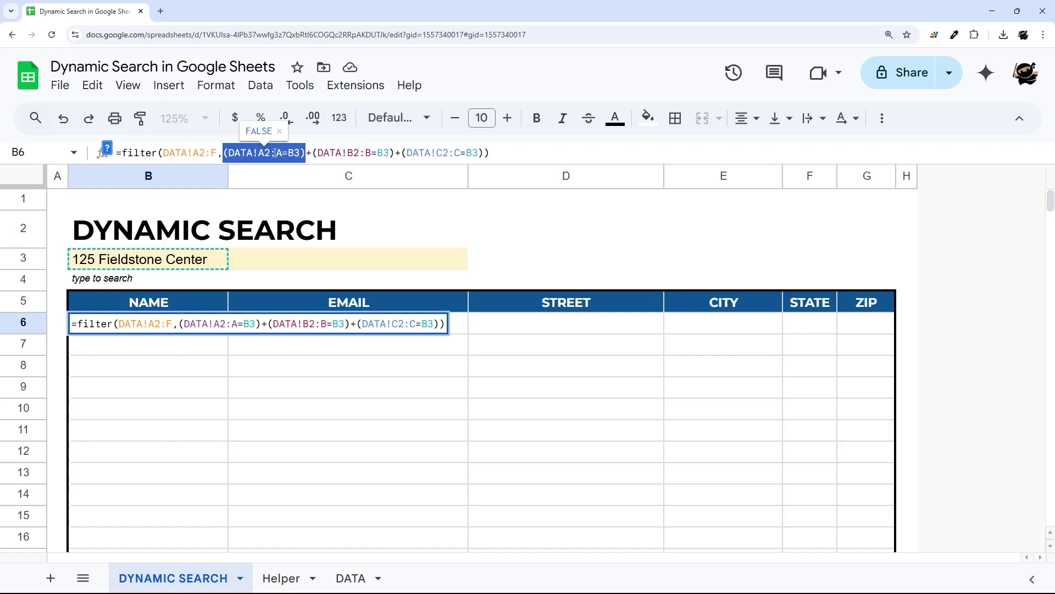
{"action": "left_click", "coordinate": [247, 152]}
{"action": "left_click_drag", "start_coordinate": [223, 152], "coordinate": [307, 153]}
{"action": "left_click_drag", "start_coordinate": [313, 152], "coordinate": [396, 152]}
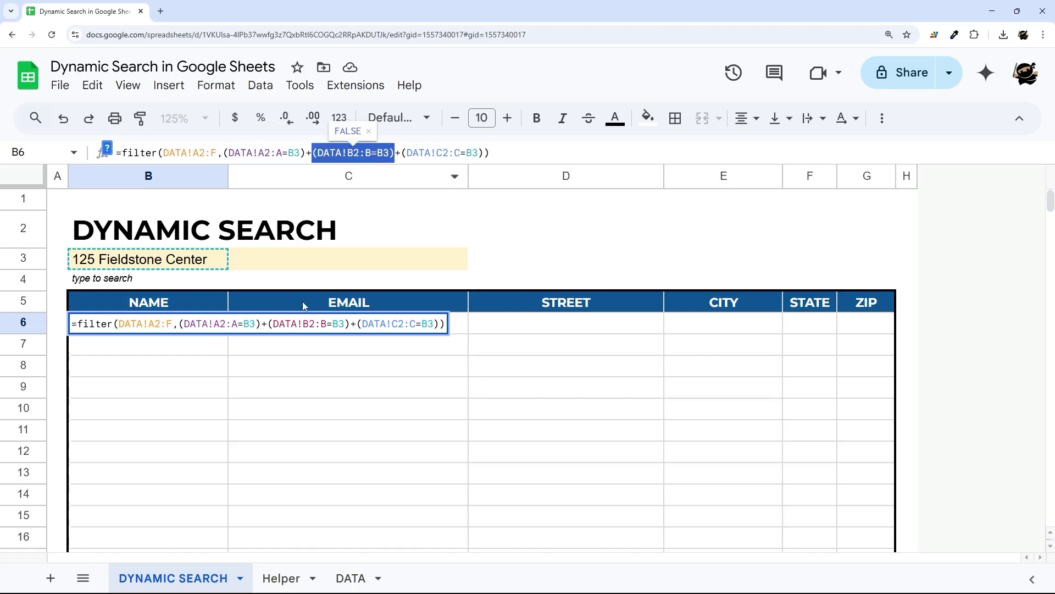
{"action": "left_click", "coordinate": [404, 153]}
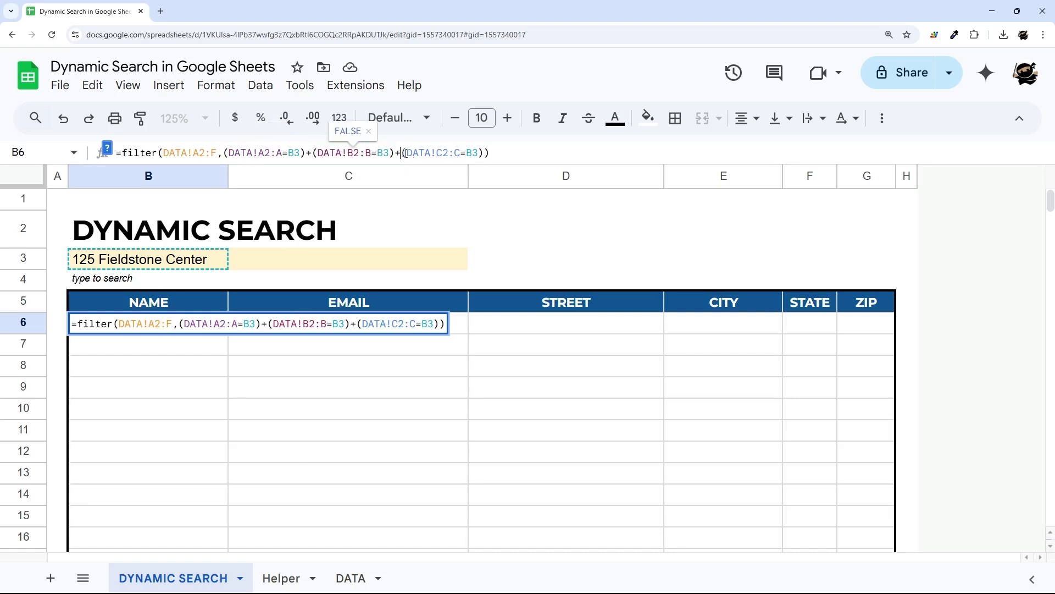
{"action": "left_click_drag", "start_coordinate": [405, 153], "coordinate": [484, 153]}
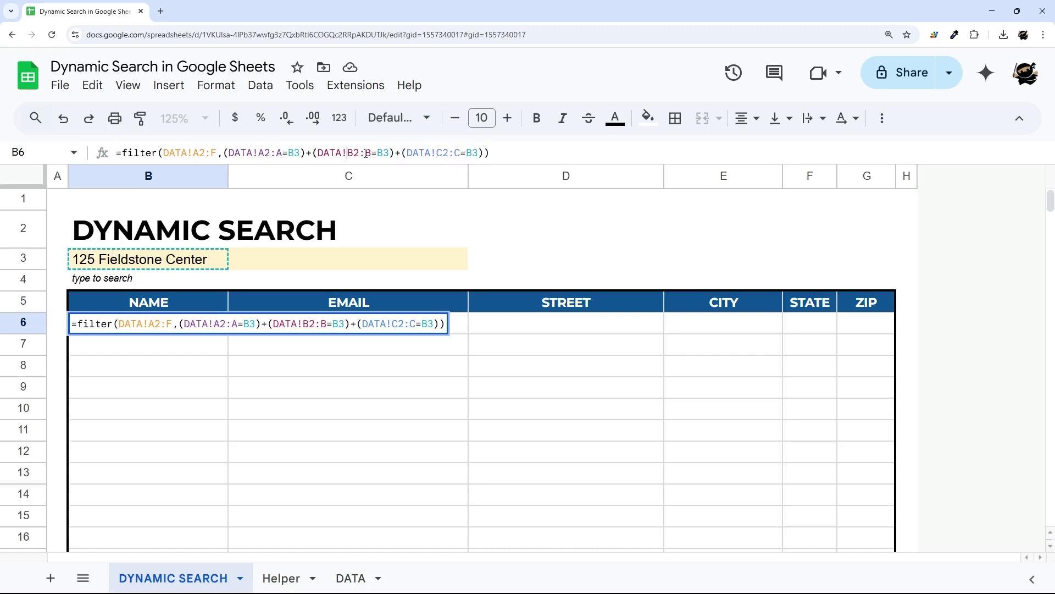
{"action": "double_click", "coordinate": [432, 152]}
{"action": "left_click", "coordinate": [511, 152]}
{"action": "key", "text": "Return"}
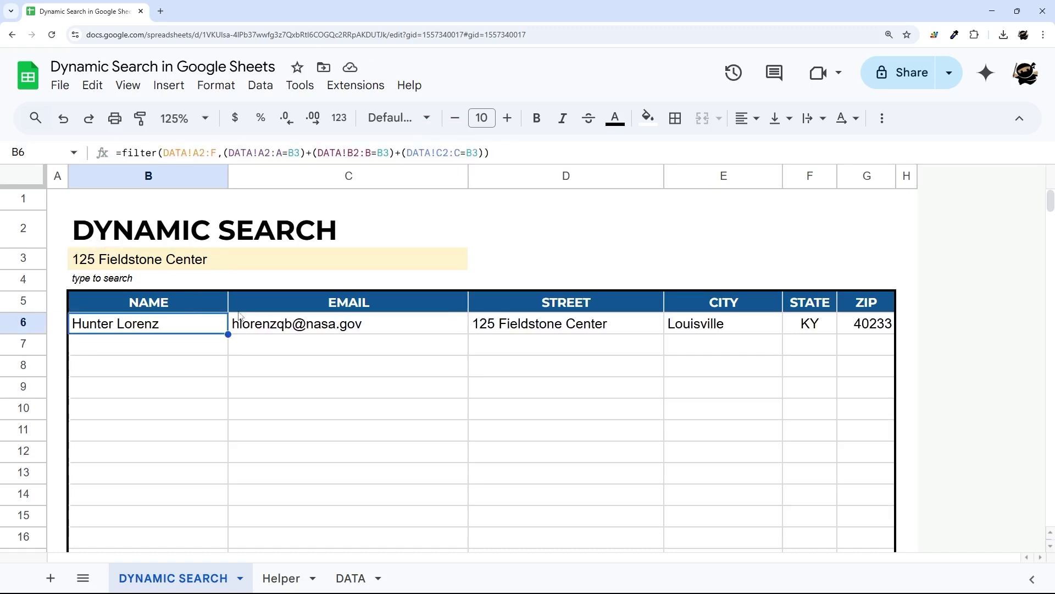
- Replace the search value with a suggested gmail address and review results B6:G9
{"action": "left_click", "coordinate": [208, 267]}
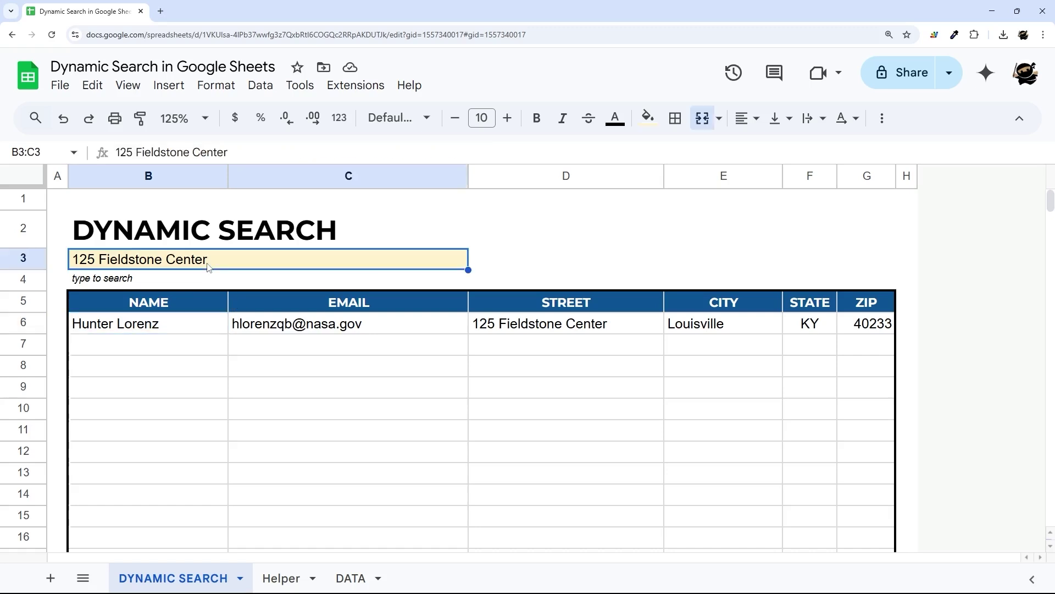
{"action": "key", "text": "Delete"}
{"action": "type", "text": "abl"}
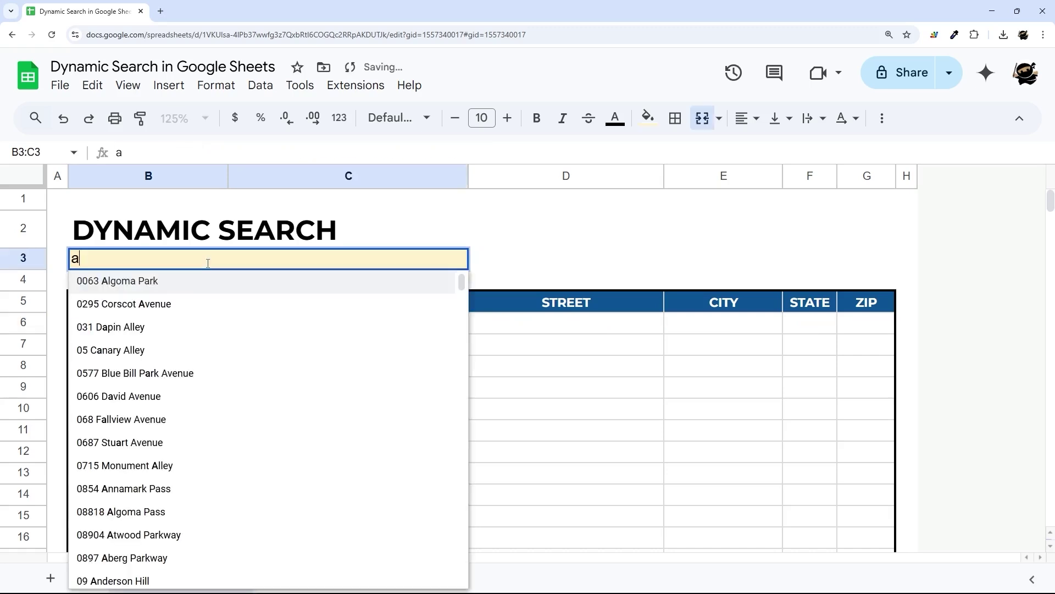
{"action": "key", "text": "BackSpace"}
{"action": "key", "text": "BackSpace"}
{"action": "key", "text": "BackSpace"}
{"action": "type", "text": "gma"}
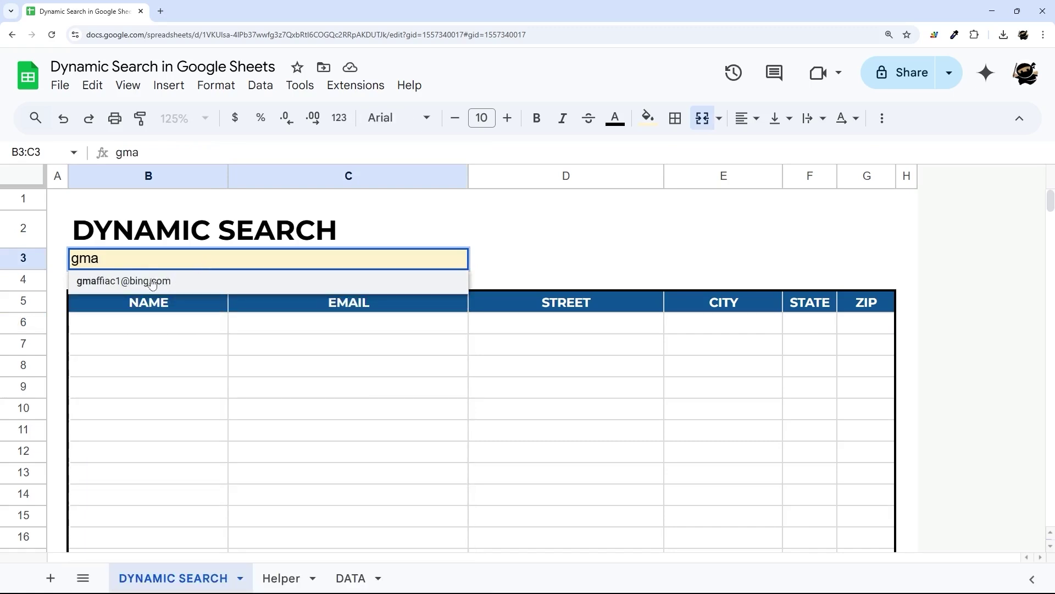
{"action": "left_click", "coordinate": [152, 282]}
{"action": "left_click_drag", "start_coordinate": [181, 324], "coordinate": [868, 387]}
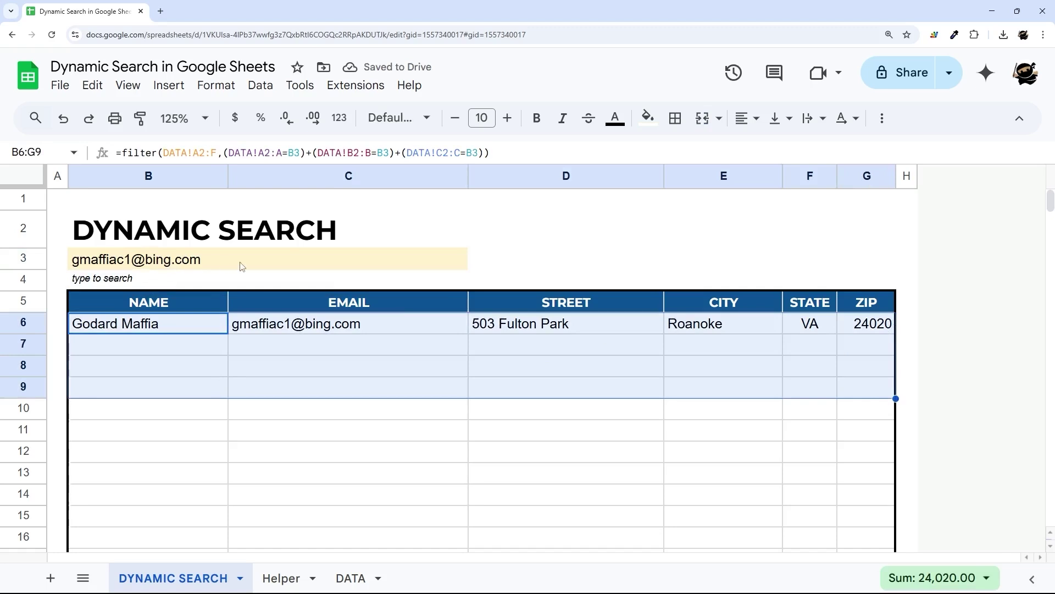
- Check DATA's EMAIL column, then search another suggested e-mail found by typing 'refer'
{"action": "left_click", "coordinate": [346, 576]}
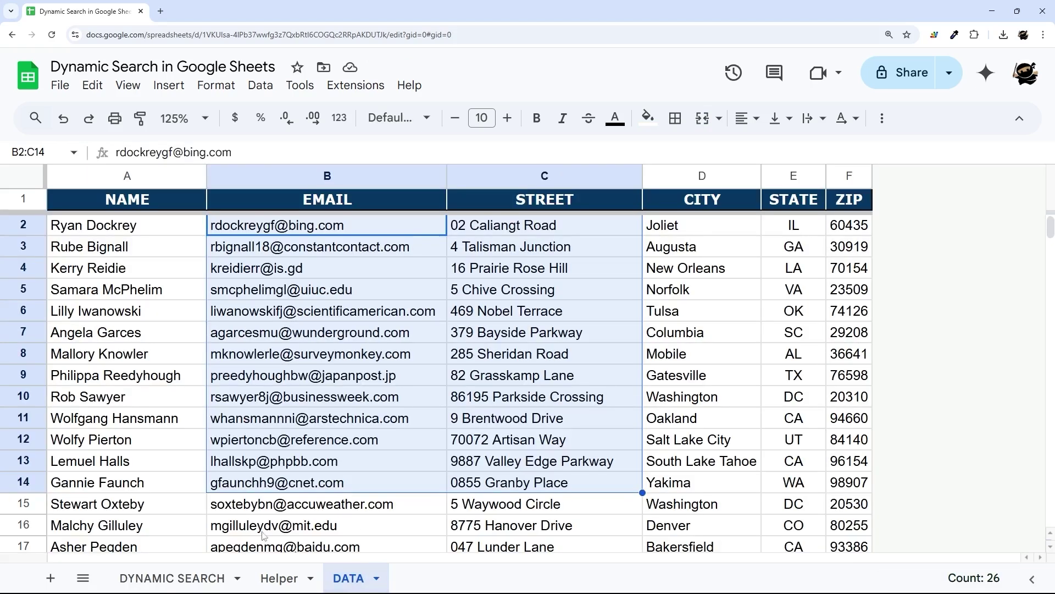
{"action": "left_click", "coordinate": [354, 418]}
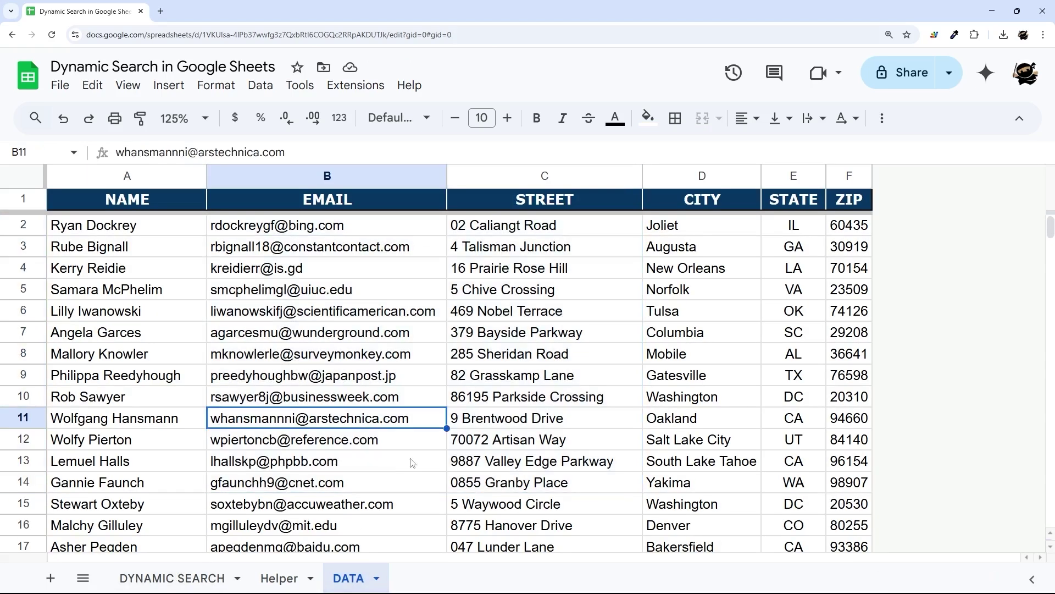
{"action": "left_click", "coordinate": [349, 446]}
{"action": "left_click", "coordinate": [173, 577]}
{"action": "left_click", "coordinate": [169, 263]}
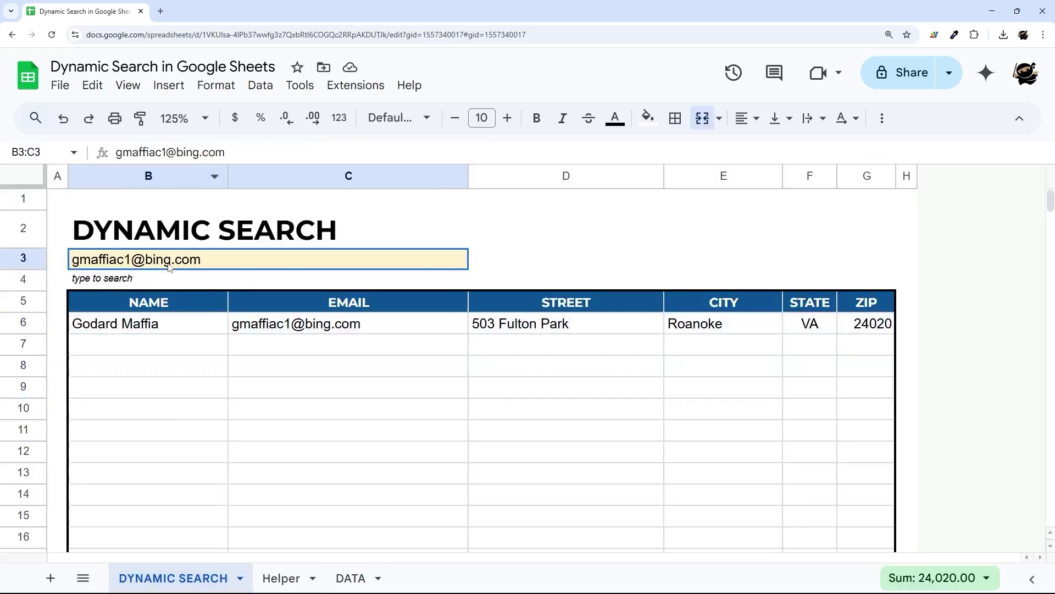
{"action": "type", "text": "refer"}
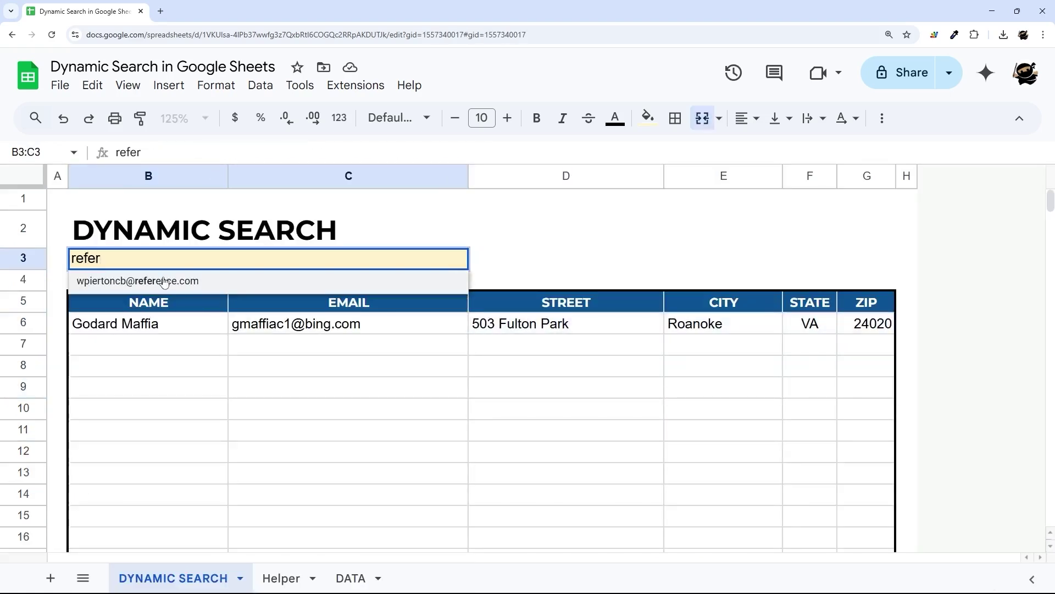
{"action": "left_click", "coordinate": [165, 281]}
{"action": "left_click_drag", "start_coordinate": [157, 327], "coordinate": [882, 392]}
- Clear the search value and switch to the DATA sheet
{"action": "left_click", "coordinate": [220, 266]}
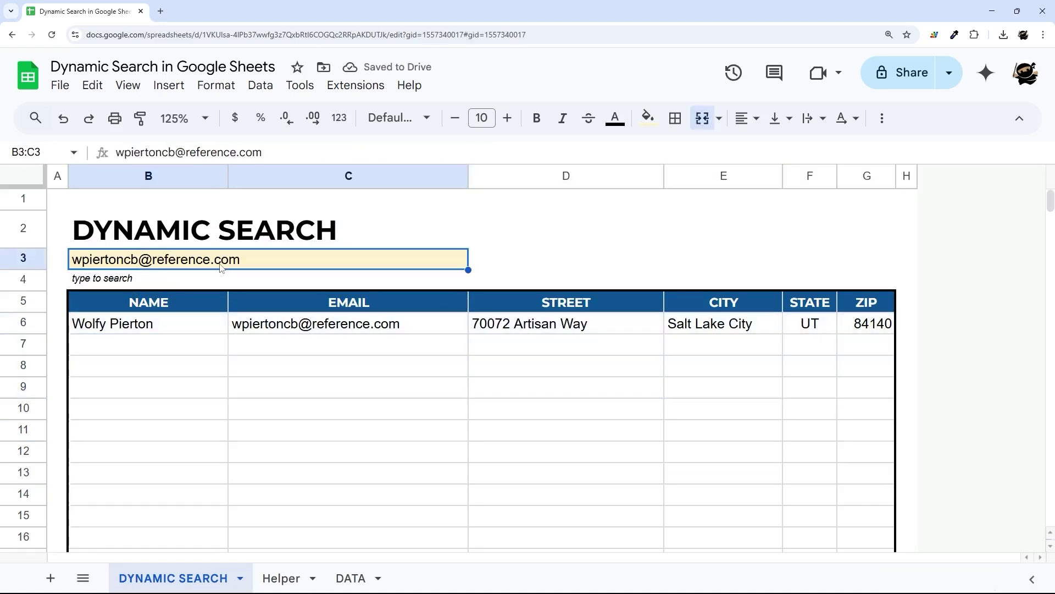
{"action": "key", "text": "Delete"}
{"action": "scroll", "coordinate": [220, 267], "scroll_direction": "down", "scroll_amount": 1}
{"action": "scroll", "coordinate": [194, 261], "scroll_direction": "up", "scroll_amount": 1}
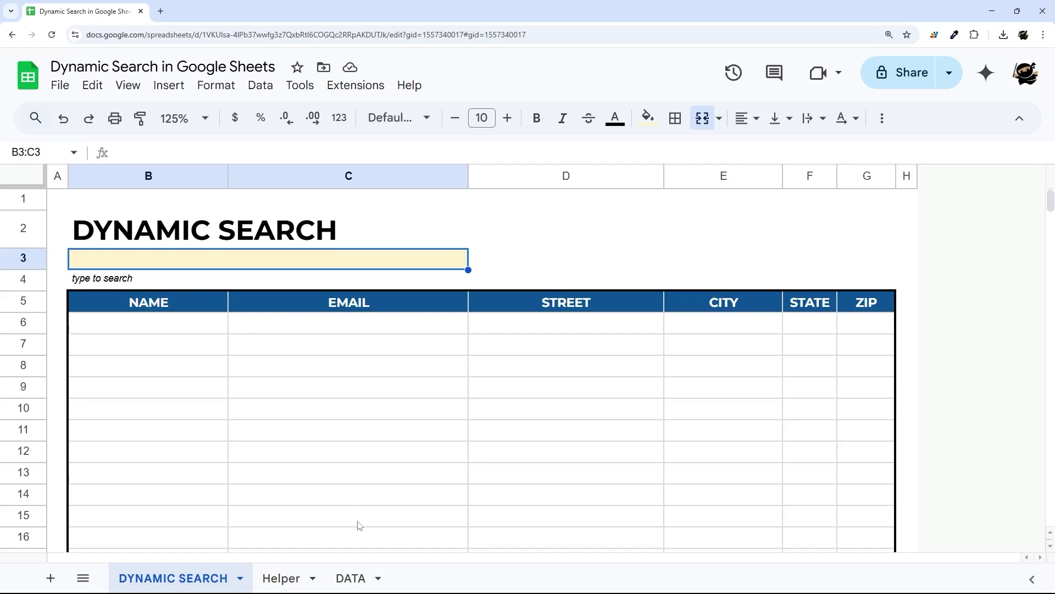
{"action": "left_click", "coordinate": [355, 582]}
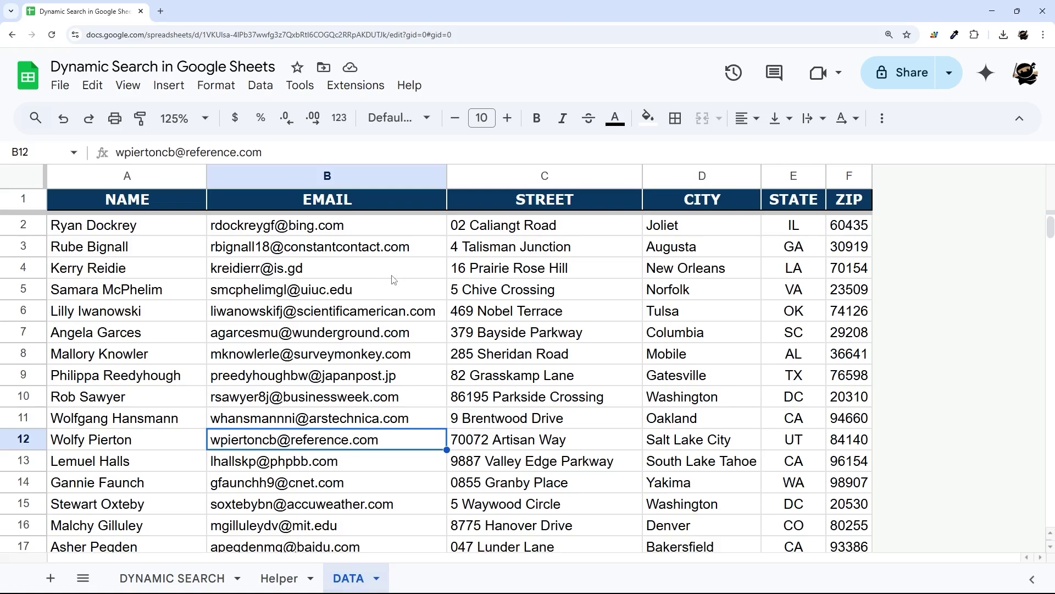
- Look over the street, city and state fields of the DATA records
{"action": "left_click_drag", "start_coordinate": [517, 176], "coordinate": [846, 175]}
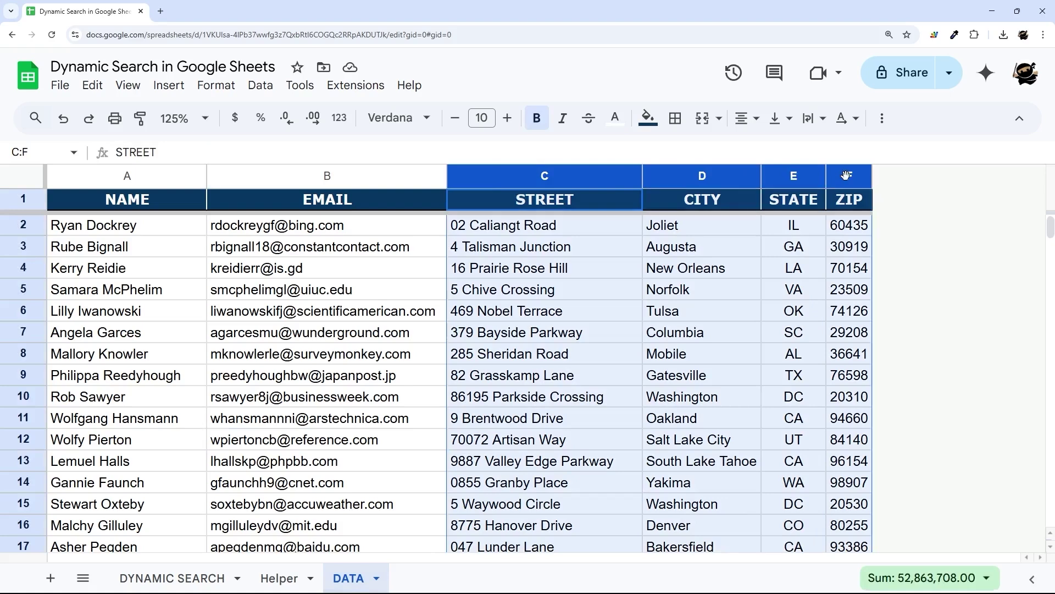
{"action": "left_click_drag", "start_coordinate": [466, 233], "coordinate": [847, 228]}
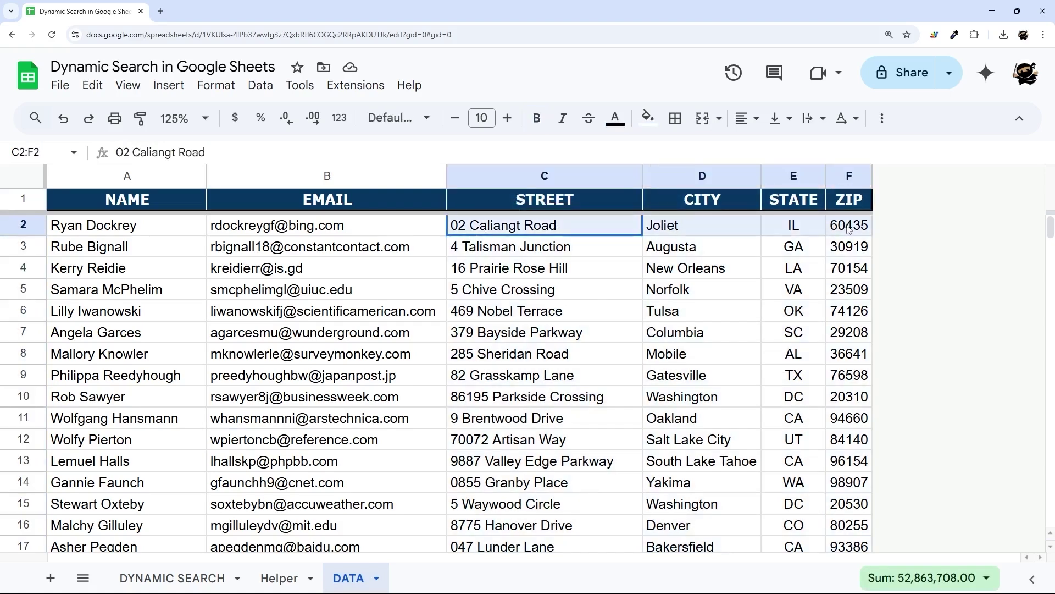
{"action": "left_click", "coordinate": [541, 231]}
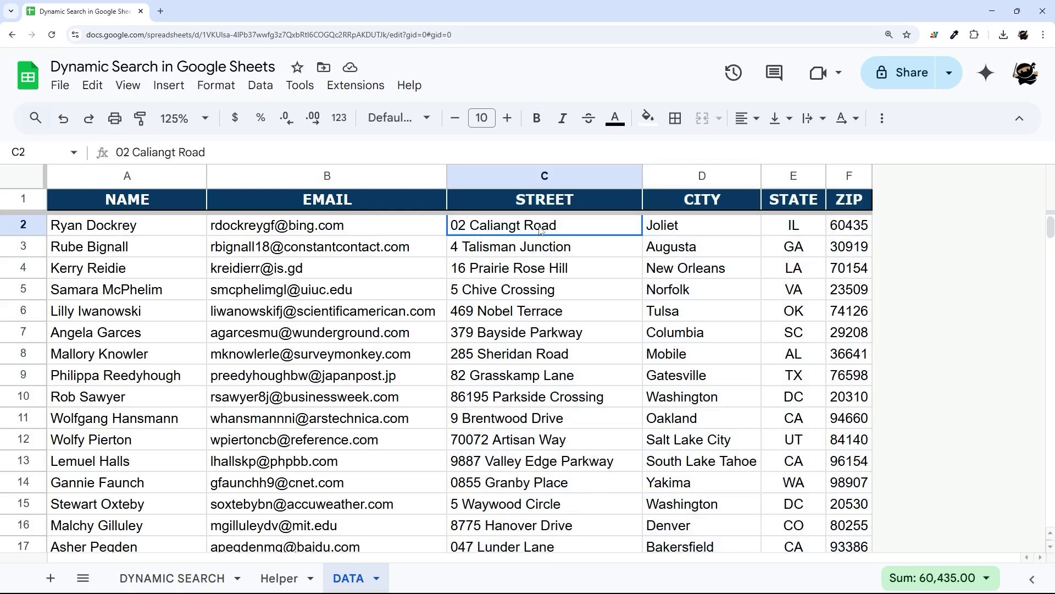
{"action": "left_click_drag", "start_coordinate": [541, 231], "coordinate": [526, 463]}
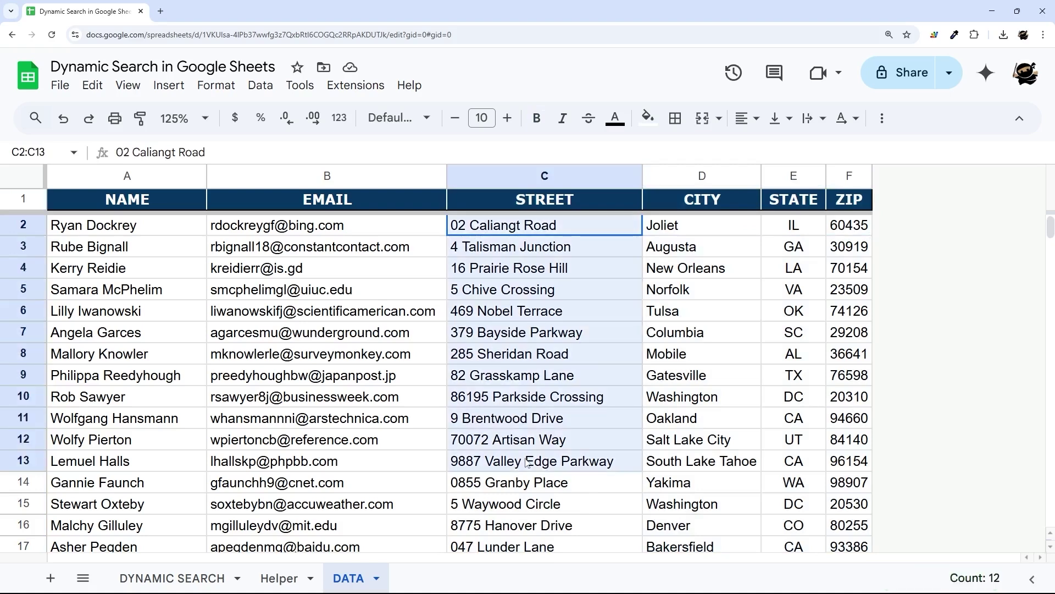
- Insert one empty column G to the right of the ZIP column
{"action": "right_click", "coordinate": [849, 175]}
{"action": "left_click", "coordinate": [777, 182]}
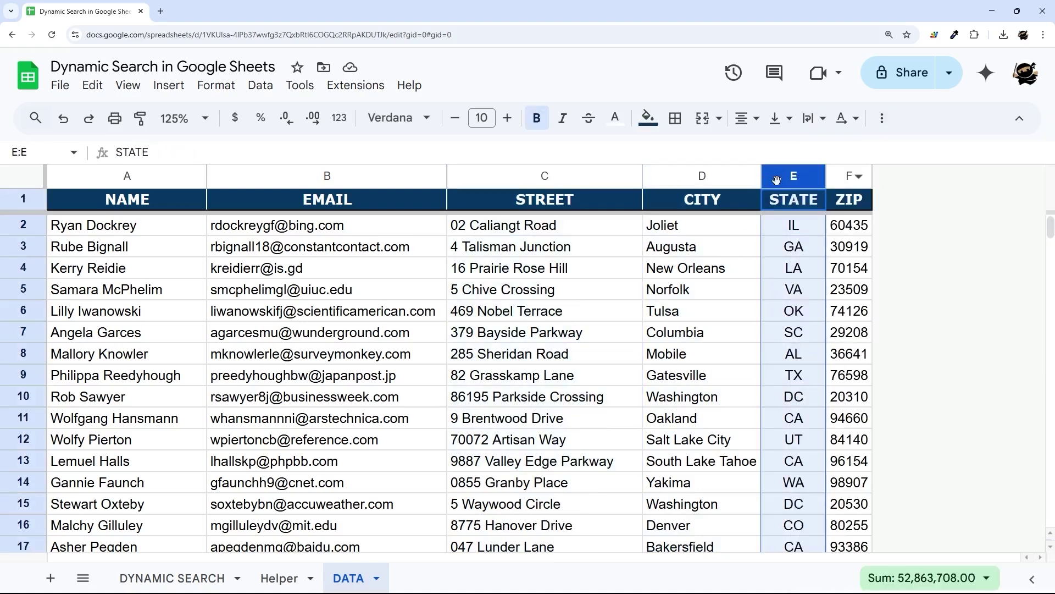
{"action": "right_click", "coordinate": [851, 179]}
{"action": "left_click", "coordinate": [887, 280]}
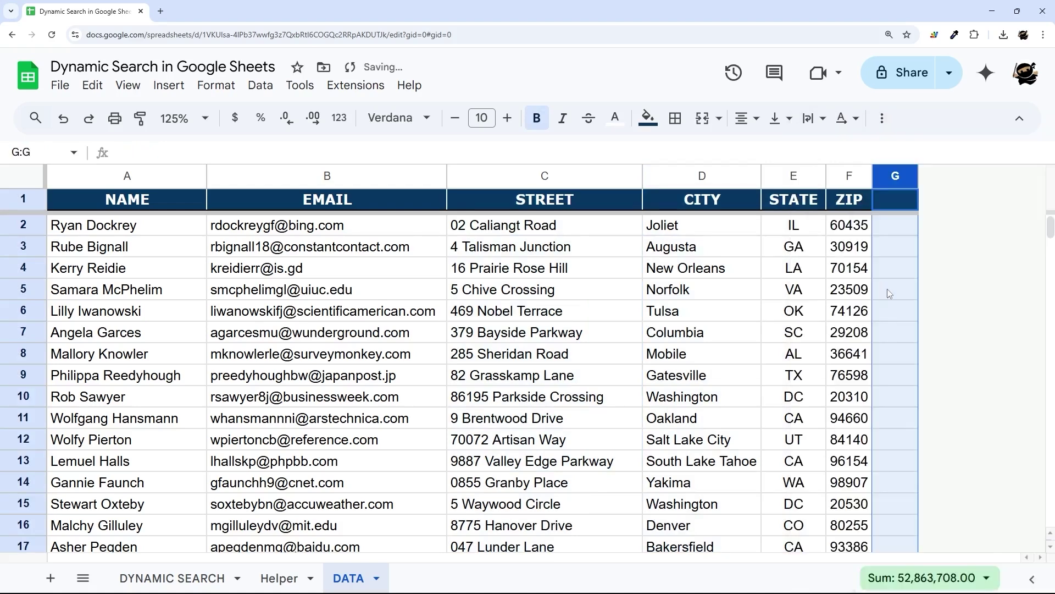
{"action": "left_click", "coordinate": [959, 182]}
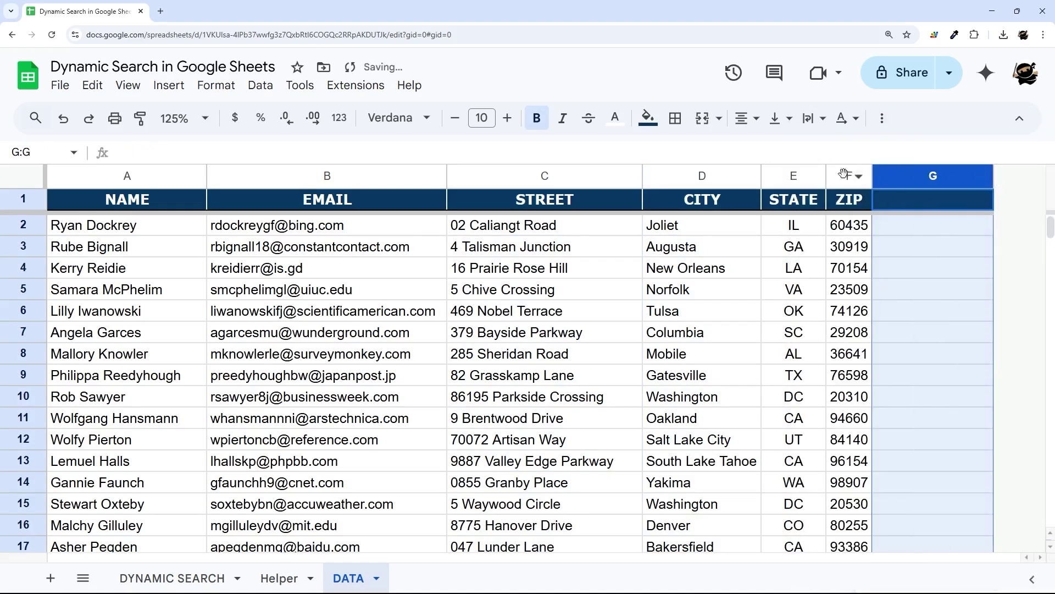
{"action": "right_click", "coordinate": [849, 179]}
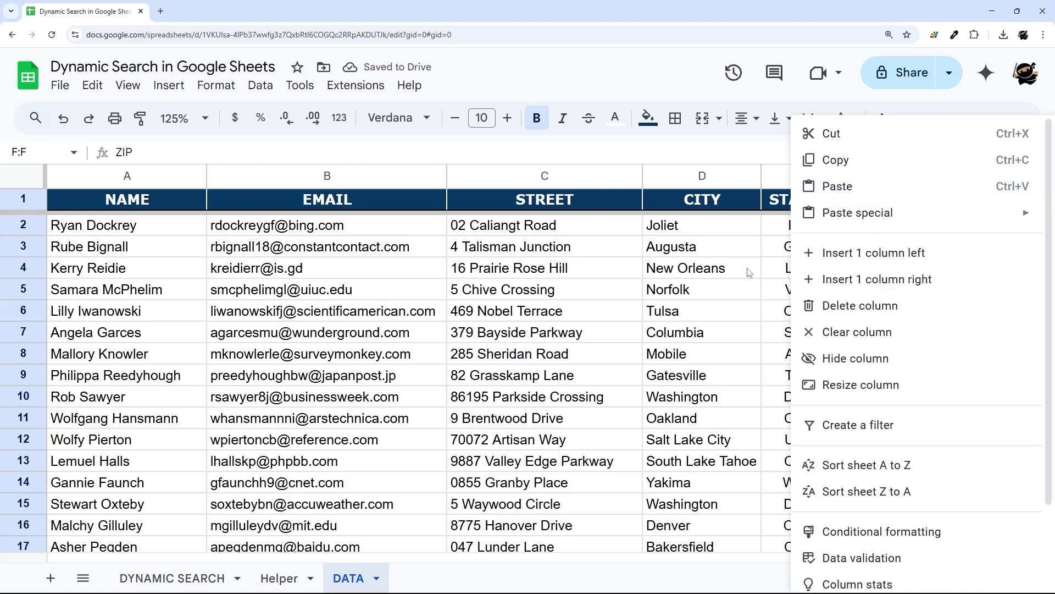
{"action": "left_click", "coordinate": [722, 256]}
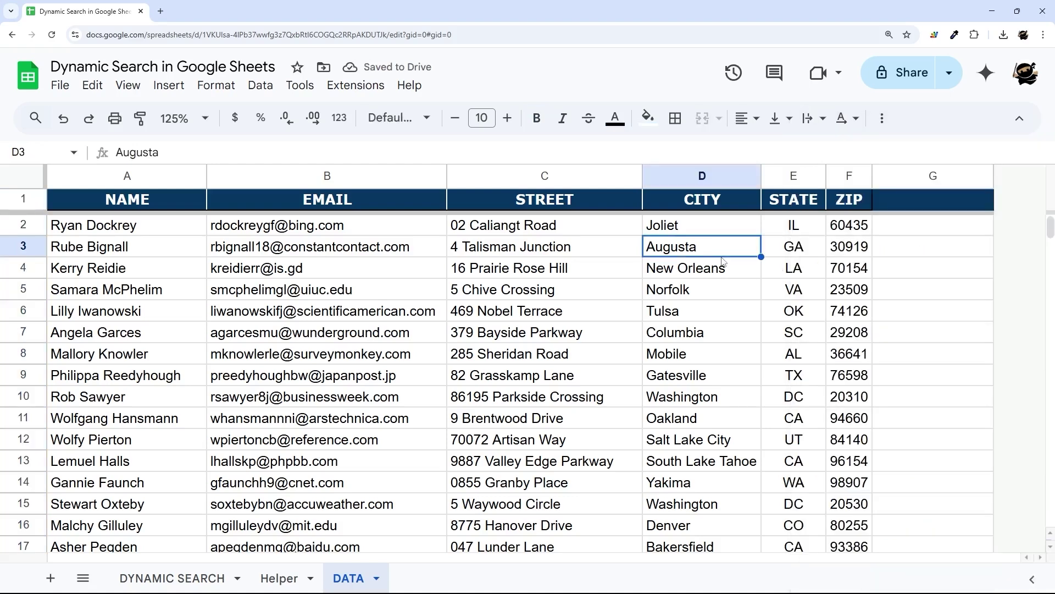
- Compare new column G with the first record's address fields C2:F2, then open Helper
{"action": "left_click_drag", "start_coordinate": [910, 230], "coordinate": [933, 503]}
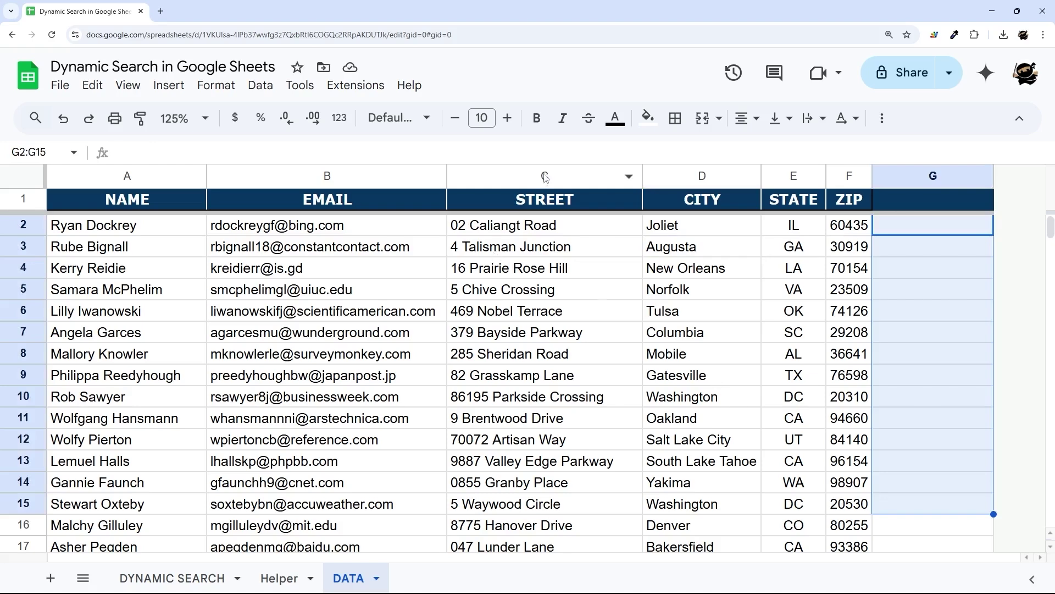
{"action": "left_click_drag", "start_coordinate": [544, 176], "coordinate": [849, 176]}
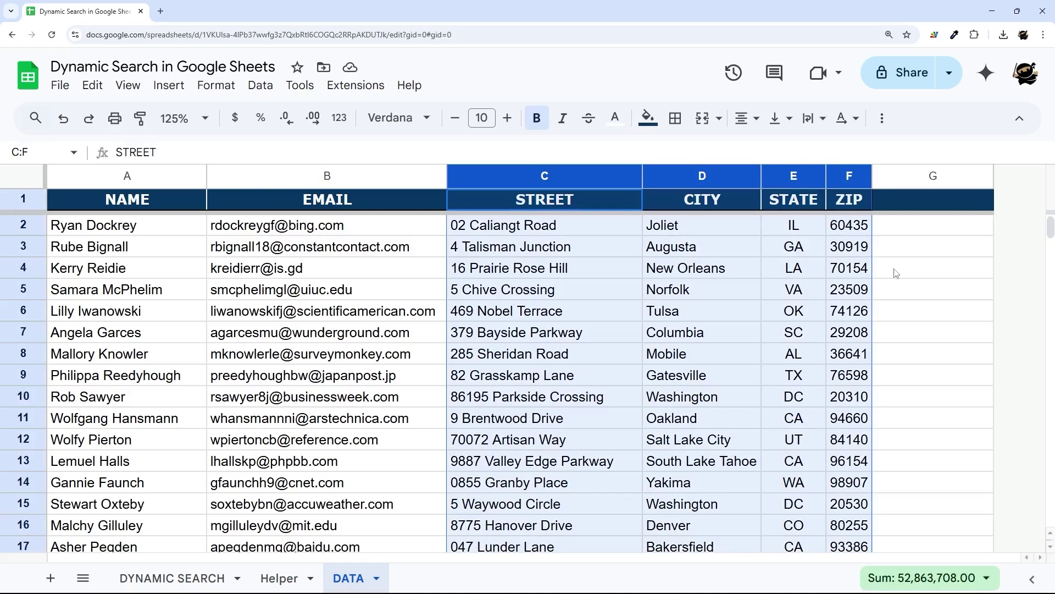
{"action": "left_click", "coordinate": [903, 230]}
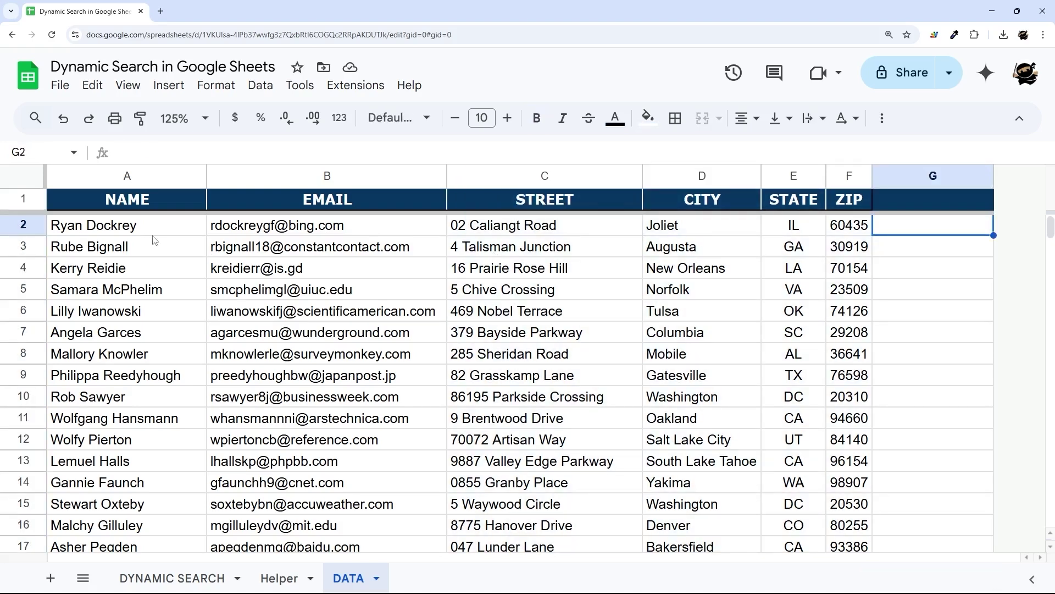
{"action": "left_click", "coordinate": [81, 229]}
{"action": "left_click", "coordinate": [553, 230]}
{"action": "left_click_drag", "start_coordinate": [554, 230], "coordinate": [821, 232]}
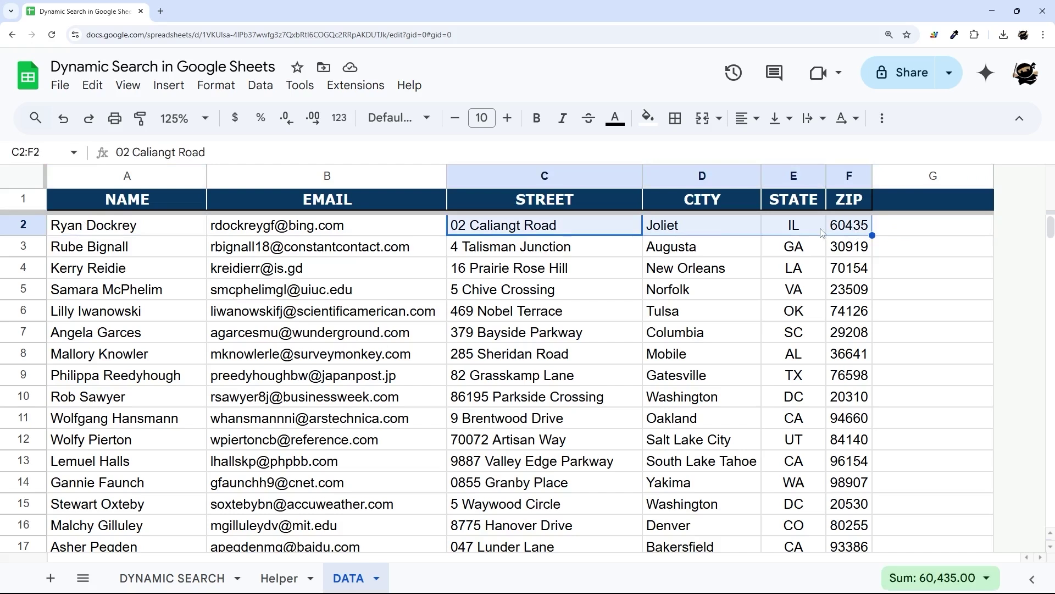
{"action": "left_click", "coordinate": [108, 227]}
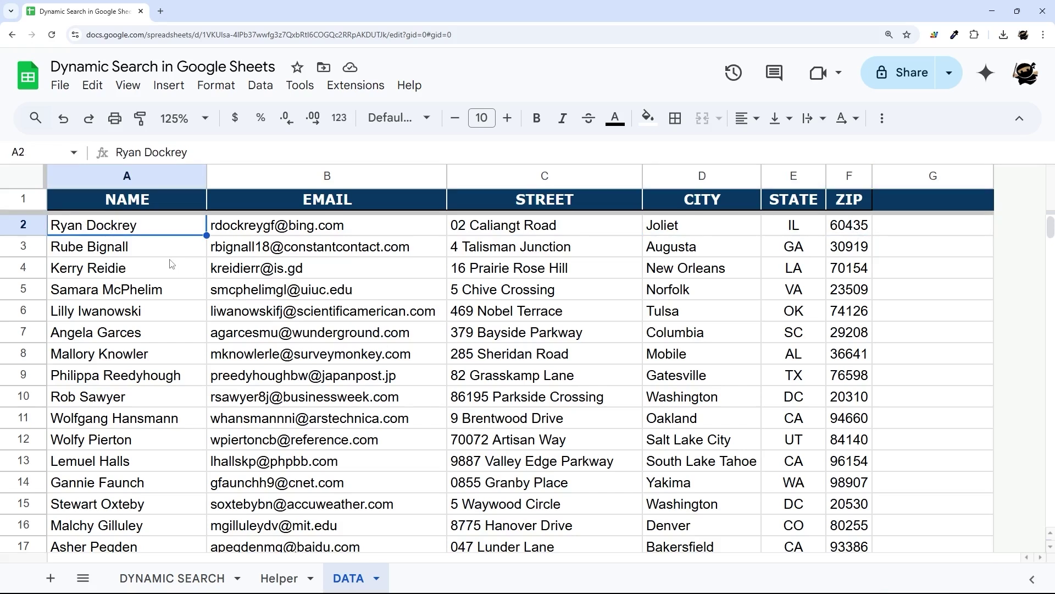
{"action": "left_click", "coordinate": [928, 175]}
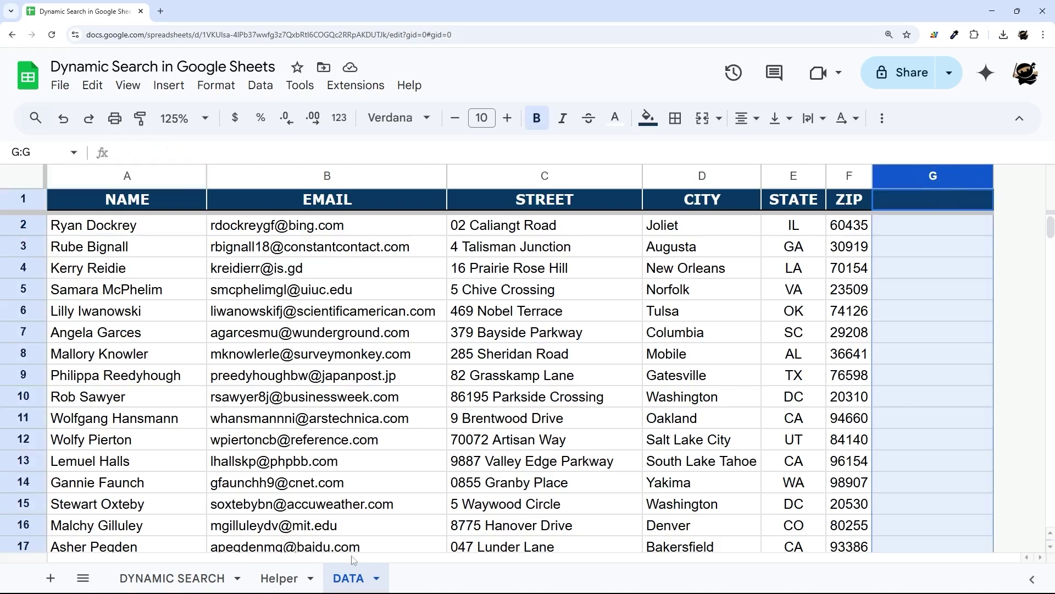
{"action": "left_click", "coordinate": [283, 579]}
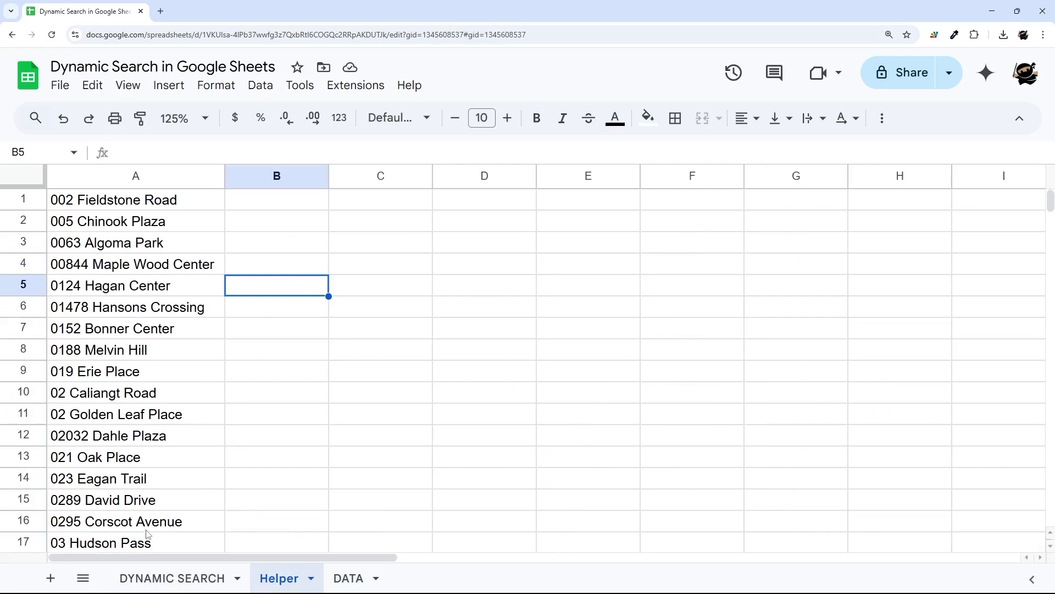
- Glance at DATA's empty column G, then inspect the B6 filter formula on DYNAMIC SEARCH
{"action": "left_click", "coordinate": [159, 584]}
{"action": "left_click_drag", "start_coordinate": [153, 316], "coordinate": [146, 346]}
{"action": "scroll", "coordinate": [208, 412], "scroll_direction": "up", "scroll_amount": 3}
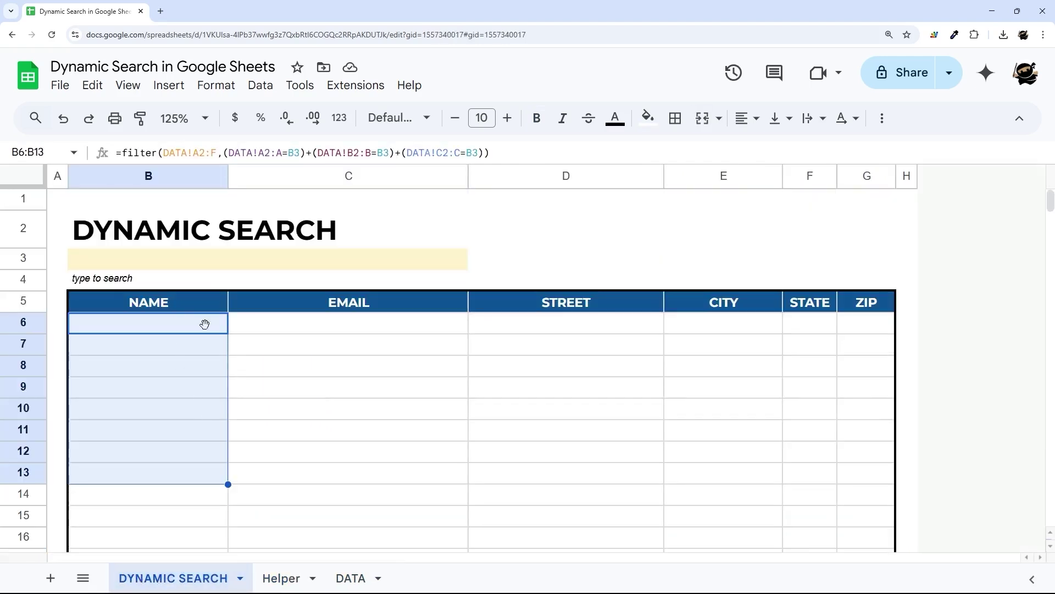
{"action": "left_click", "coordinate": [350, 577]}
{"action": "left_click_drag", "start_coordinate": [907, 225], "coordinate": [890, 369]}
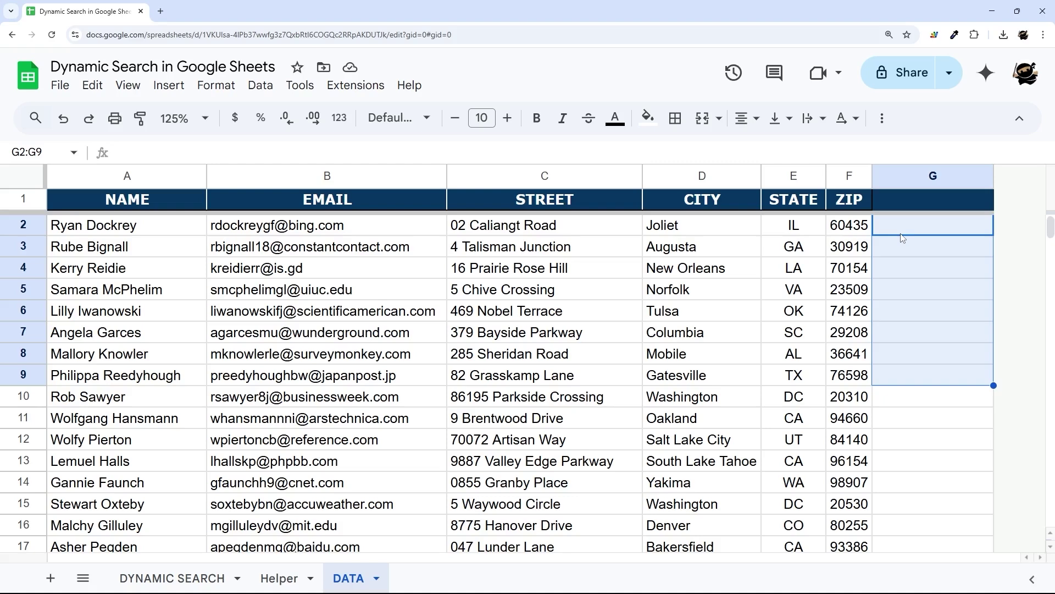
{"action": "left_click", "coordinate": [177, 574]}
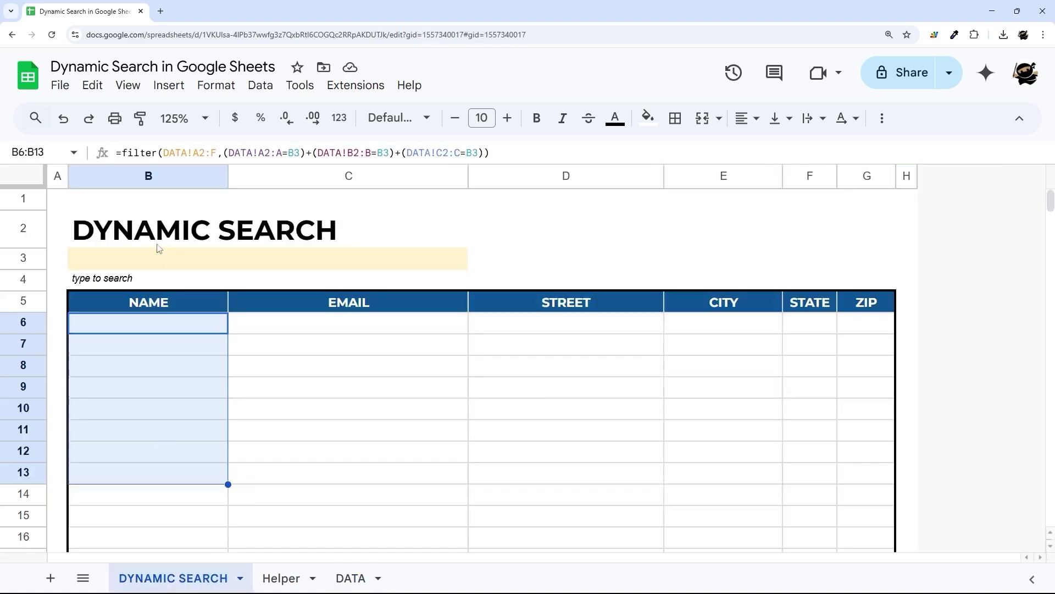
{"action": "left_click", "coordinate": [400, 261]}
{"action": "left_click", "coordinate": [163, 326]}
- Back on DATA, review the address block C2:F7 and select G2 for the new formula
{"action": "left_click", "coordinate": [351, 578]}
{"action": "left_click", "coordinate": [923, 225]}
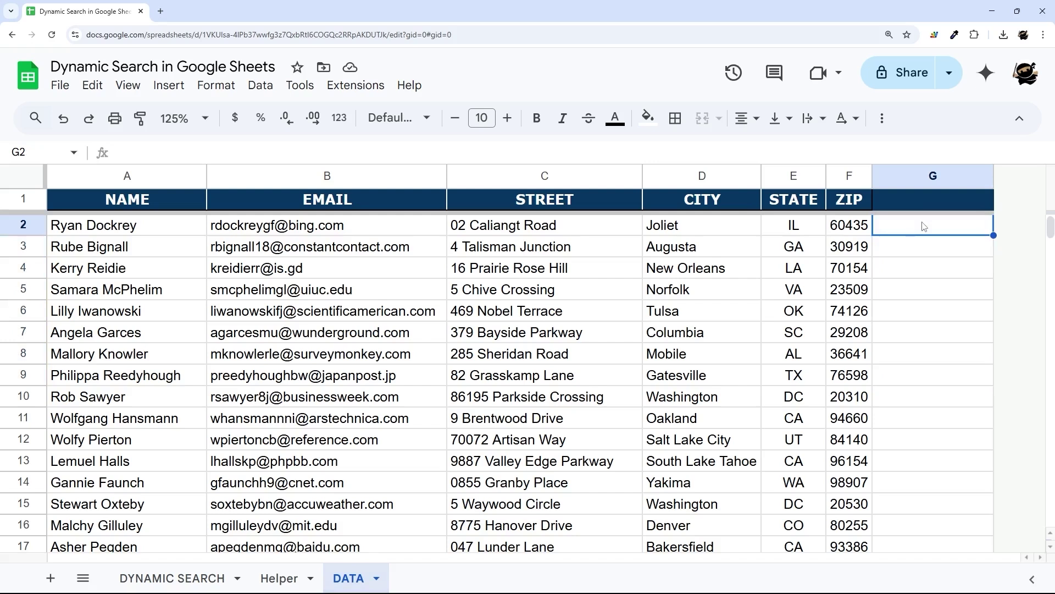
{"action": "left_click_drag", "start_coordinate": [476, 231], "coordinate": [835, 337]}
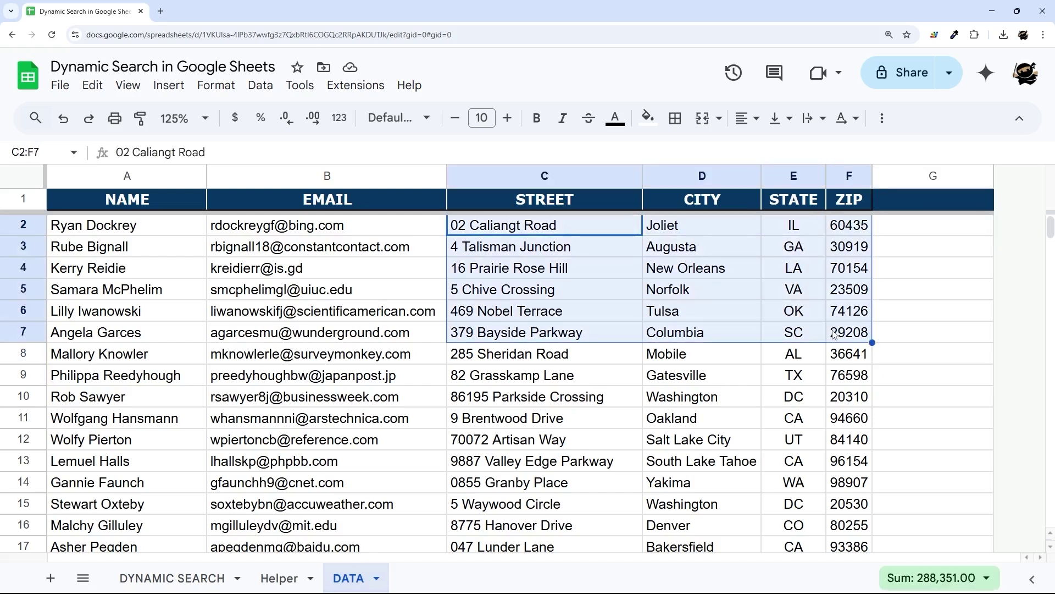
{"action": "left_click", "coordinate": [531, 440], "text": "shift"}
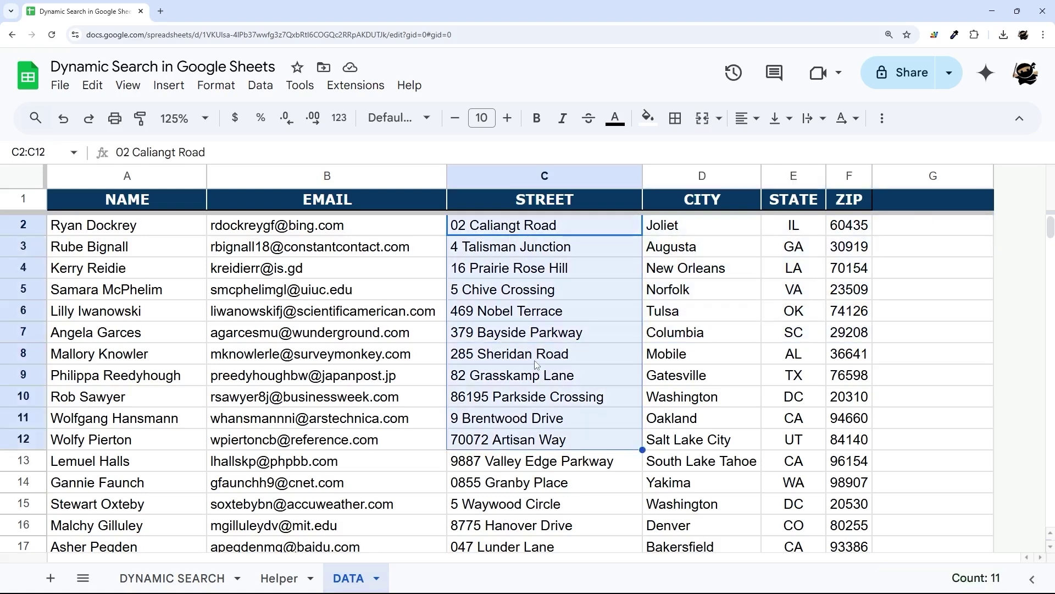
{"action": "left_click", "coordinate": [909, 231]}
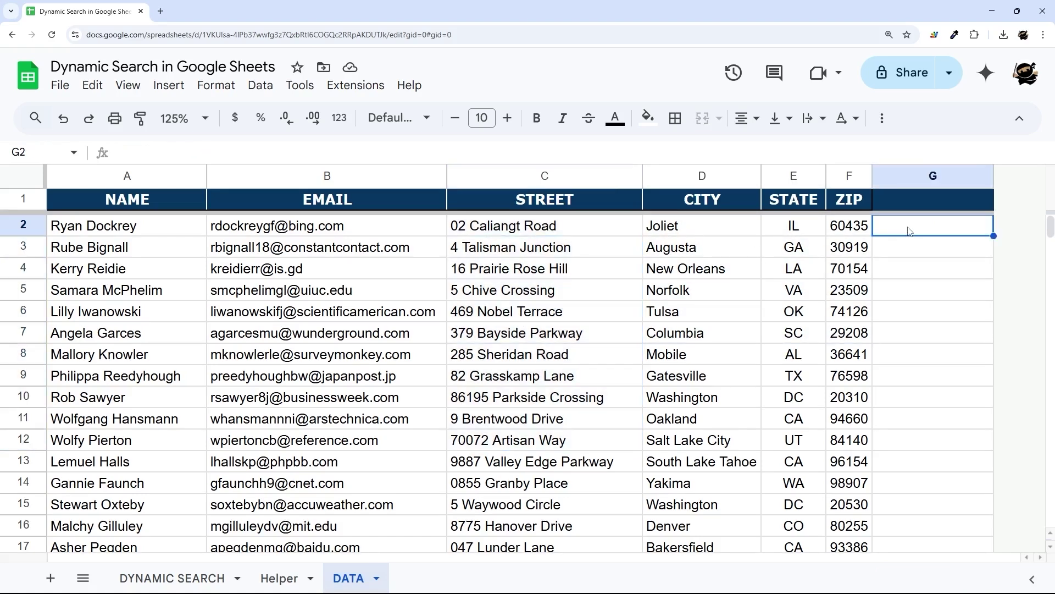
- Enter =arrayformula(C2:C&" "&D2:D) in G2 and drag column G wider
{"action": "type", "text": "=arrayformu"}
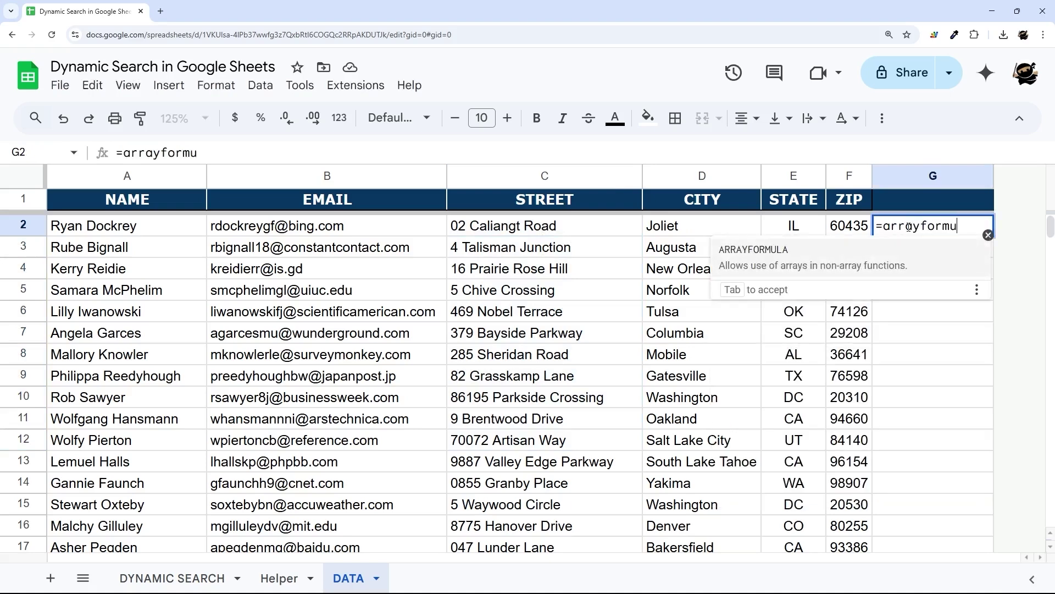
{"action": "type", "text": "la("}
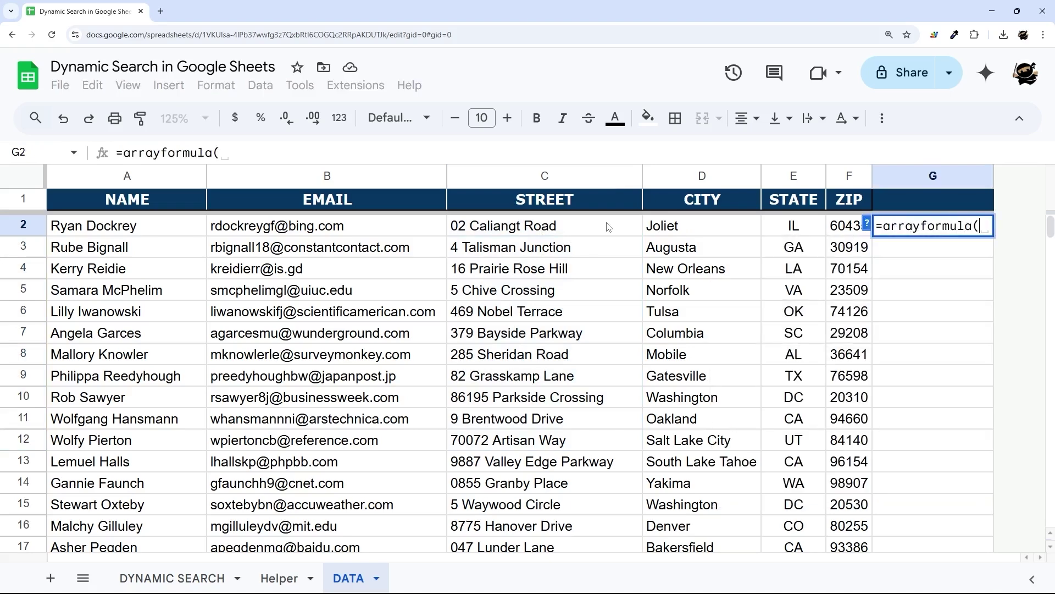
{"action": "type", "text": "C2:C"}
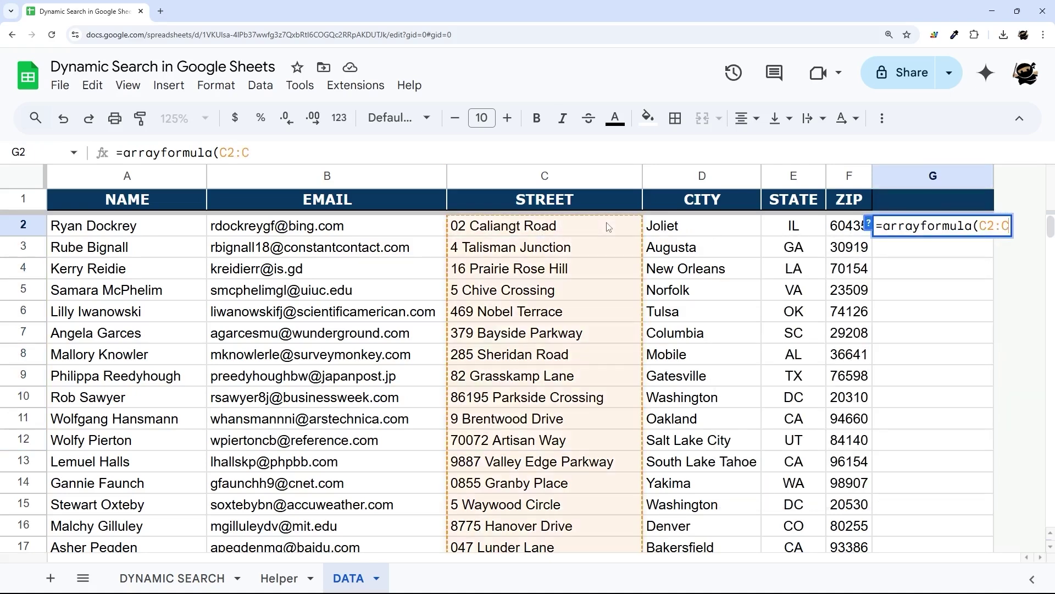
{"action": "type", "text": "&\" \""}
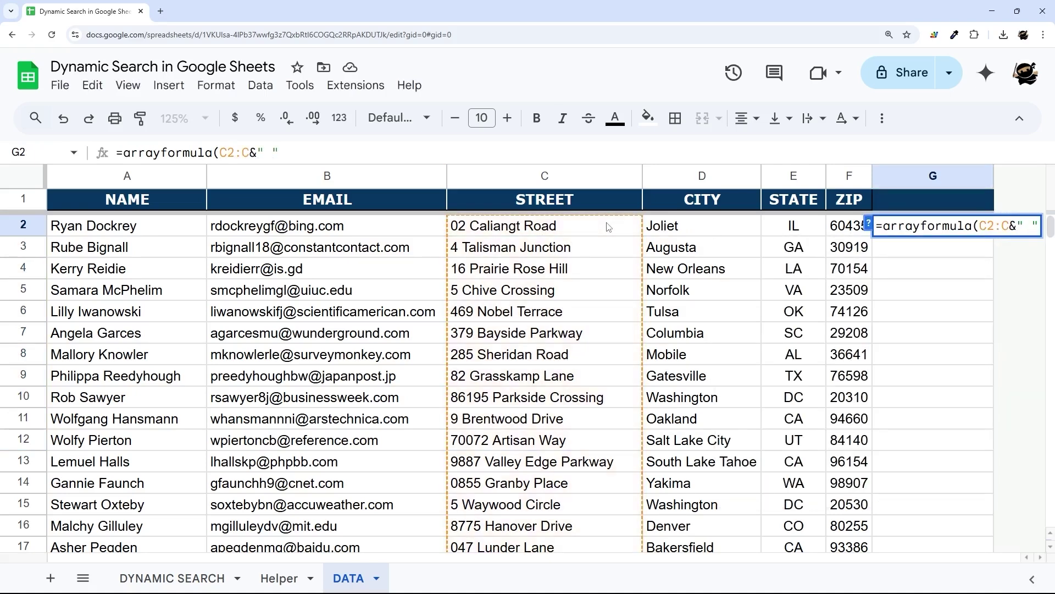
{"action": "type", "text": "&"}
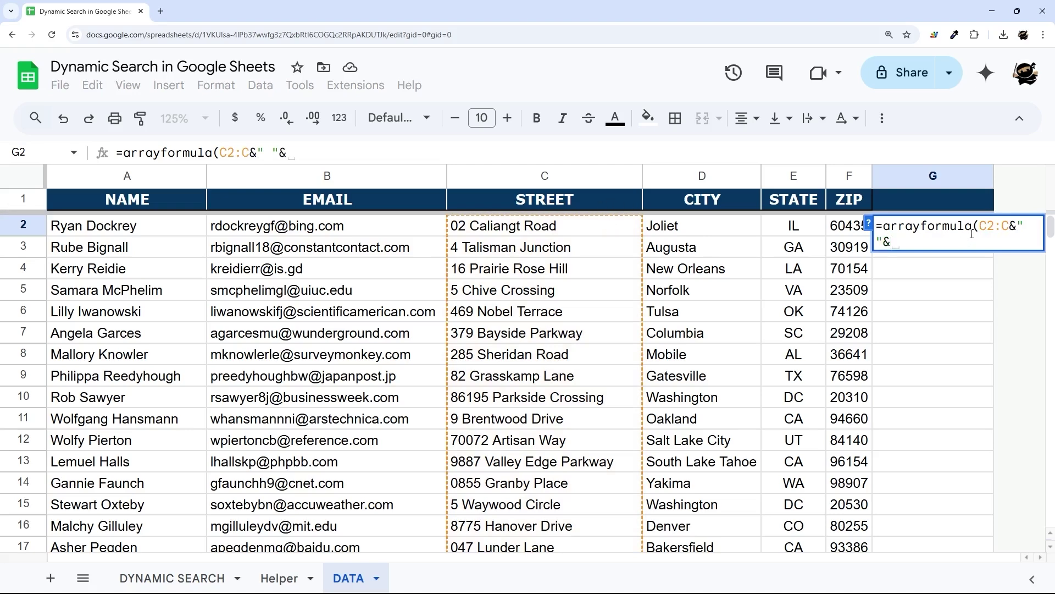
{"action": "left_click_drag", "start_coordinate": [978, 226], "coordinate": [1019, 226]}
{"action": "left_click", "coordinate": [1018, 226]}
{"action": "left_click", "coordinate": [899, 240]}
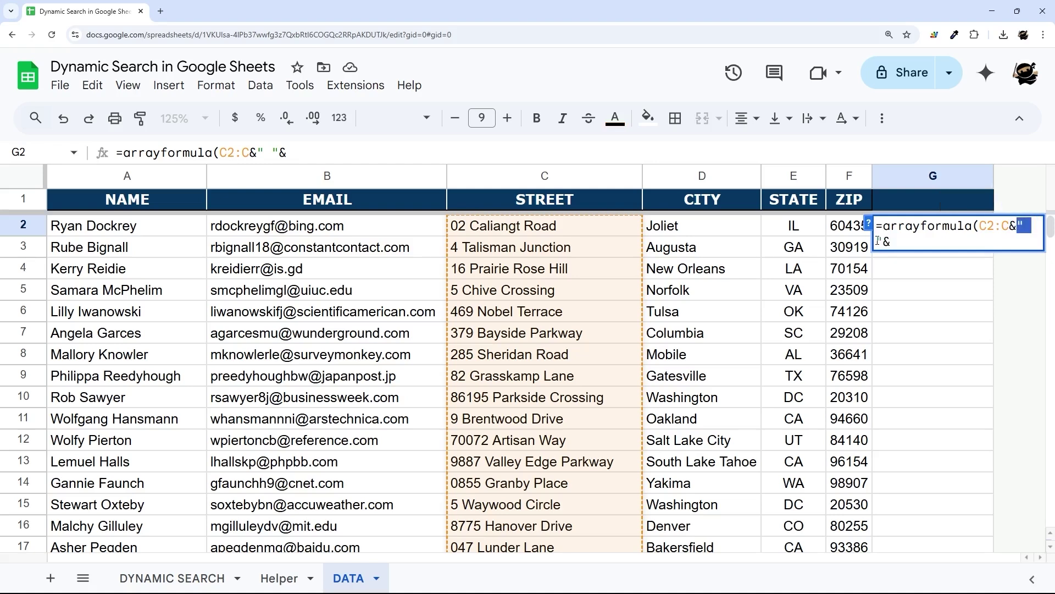
{"action": "type", "text": "D2:D)"}
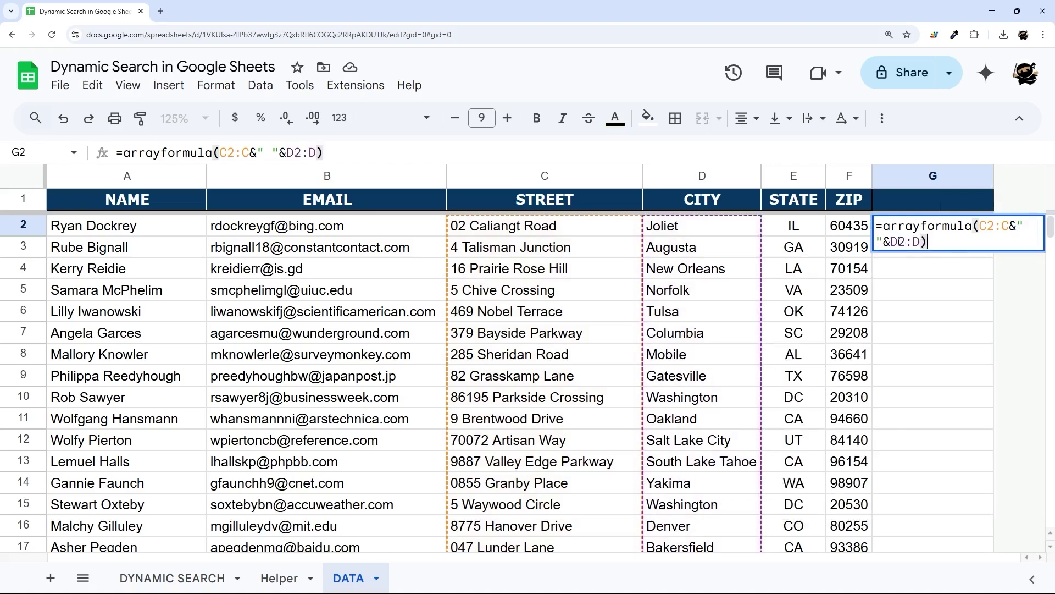
{"action": "key", "text": "Return"}
{"action": "left_click_drag", "start_coordinate": [993, 176], "coordinate": [1045, 176]}
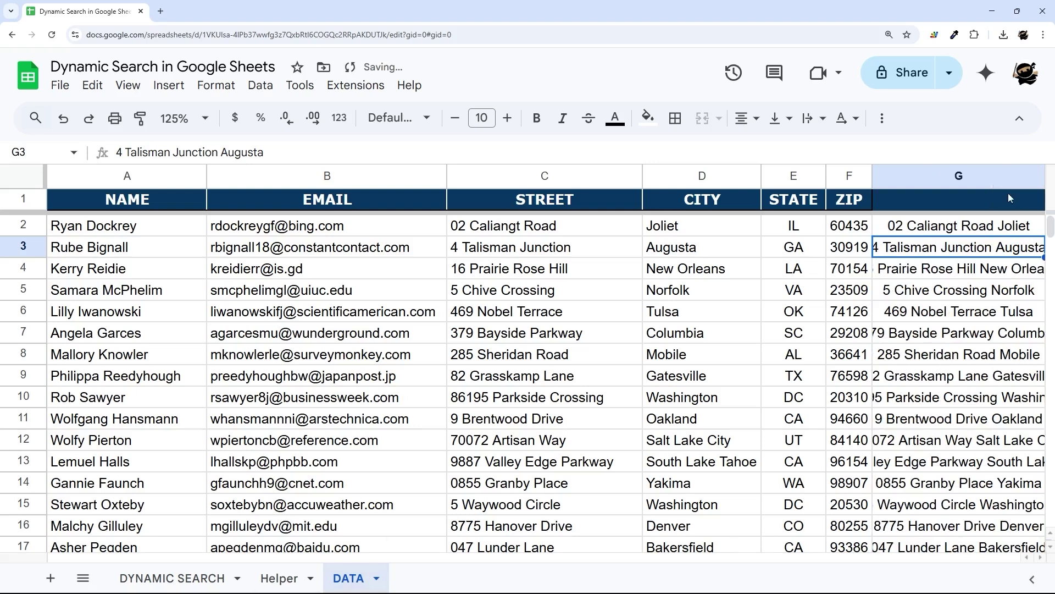
- Resize column G to a width of 230
{"action": "left_click", "coordinate": [963, 174]}
{"action": "right_click", "coordinate": [963, 175]}
{"action": "left_click", "coordinate": [835, 385]}
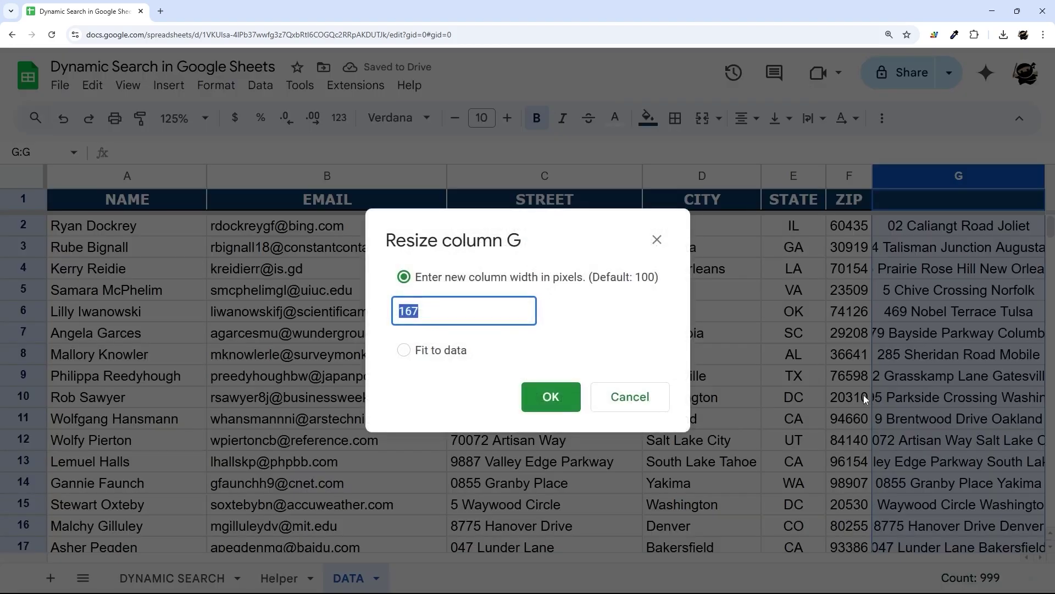
{"action": "type", "text": "230"}
{"action": "key", "text": "Return"}
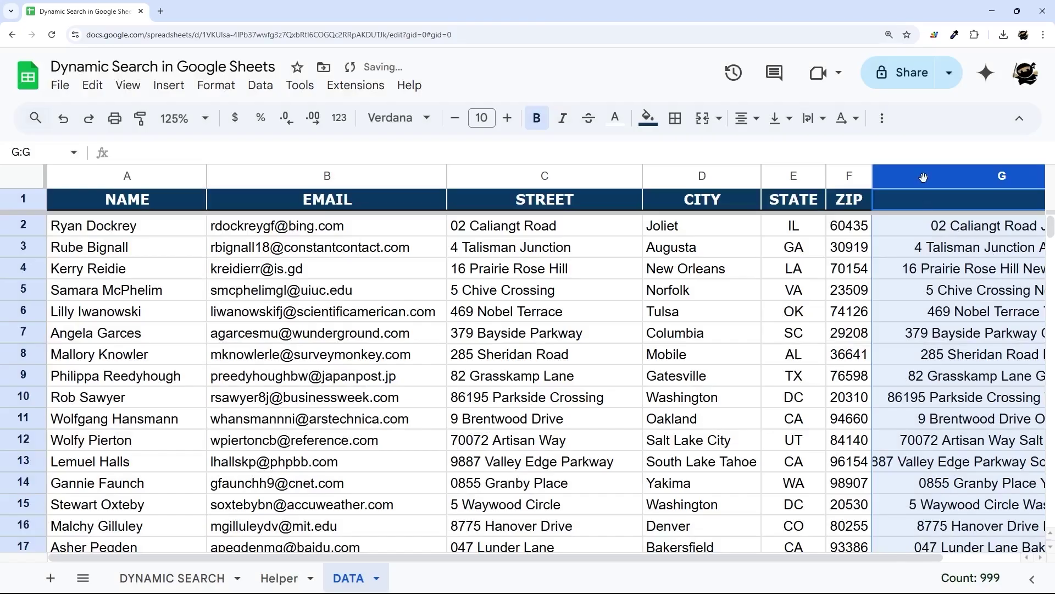
- Insert an empty column H right of G, narrow it, and widen G further
{"action": "right_click", "coordinate": [923, 177]}
{"action": "left_click", "coordinate": [891, 280]}
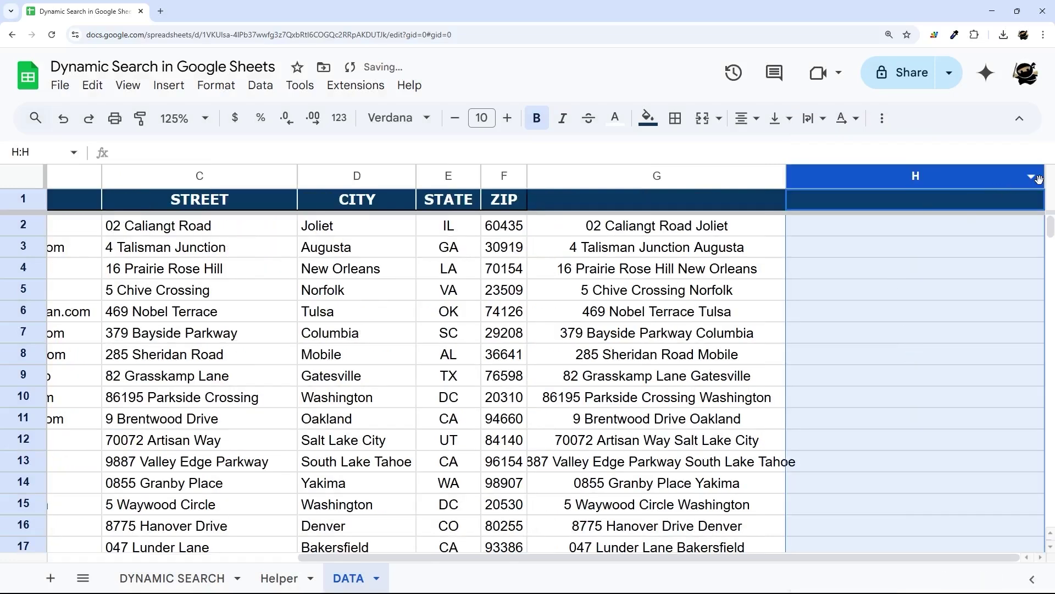
{"action": "left_click_drag", "start_coordinate": [1041, 177], "coordinate": [821, 177]}
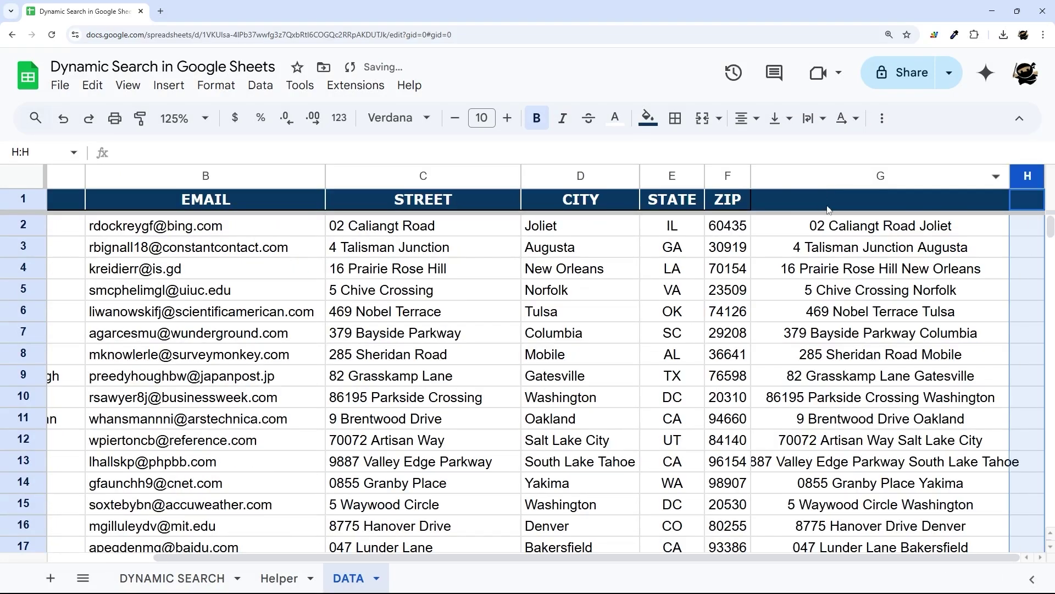
{"action": "left_click_drag", "start_coordinate": [1011, 177], "coordinate": [1041, 177]}
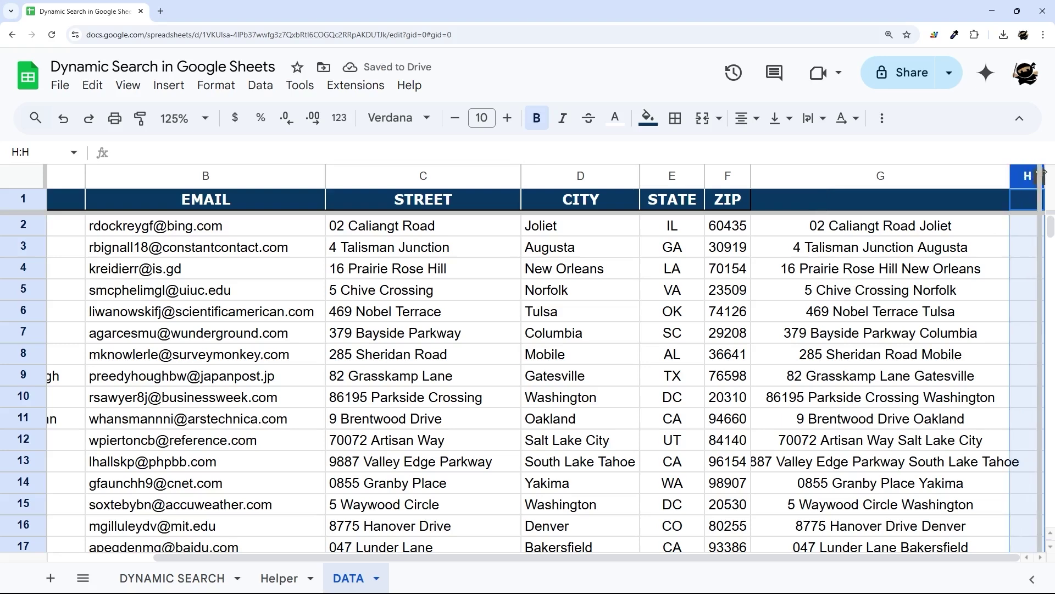
- Left-align column G's addresses and check the entries in G6, G13 and G2
{"action": "left_click", "coordinate": [871, 170]}
{"action": "left_click", "coordinate": [748, 118]}
{"action": "left_click", "coordinate": [741, 146]}
{"action": "left_click", "coordinate": [859, 303]}
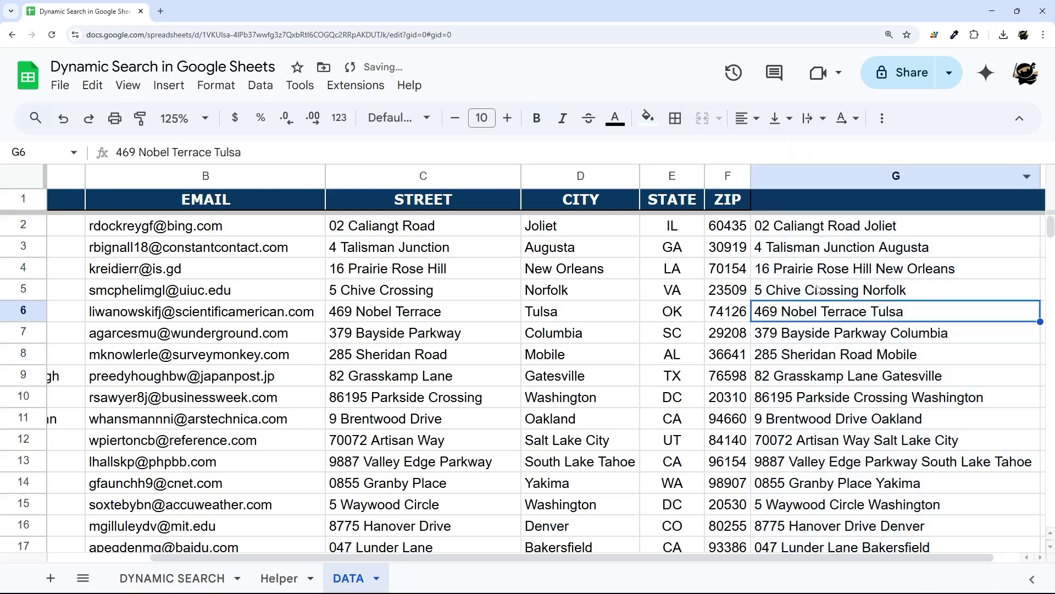
{"action": "left_click", "coordinate": [862, 461]}
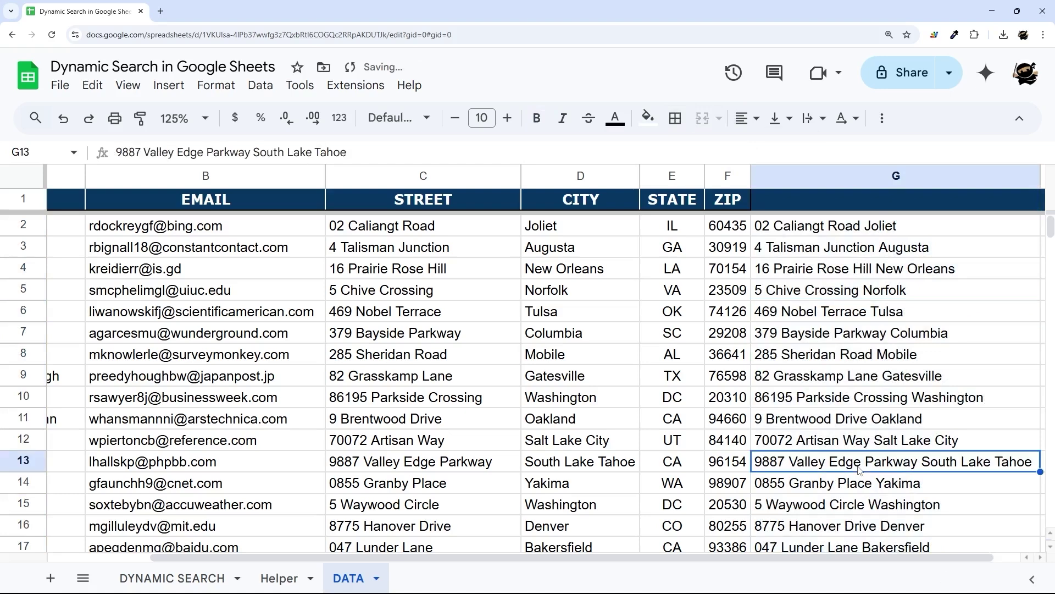
{"action": "left_click", "coordinate": [839, 208]}
{"action": "left_click", "coordinate": [797, 233]}
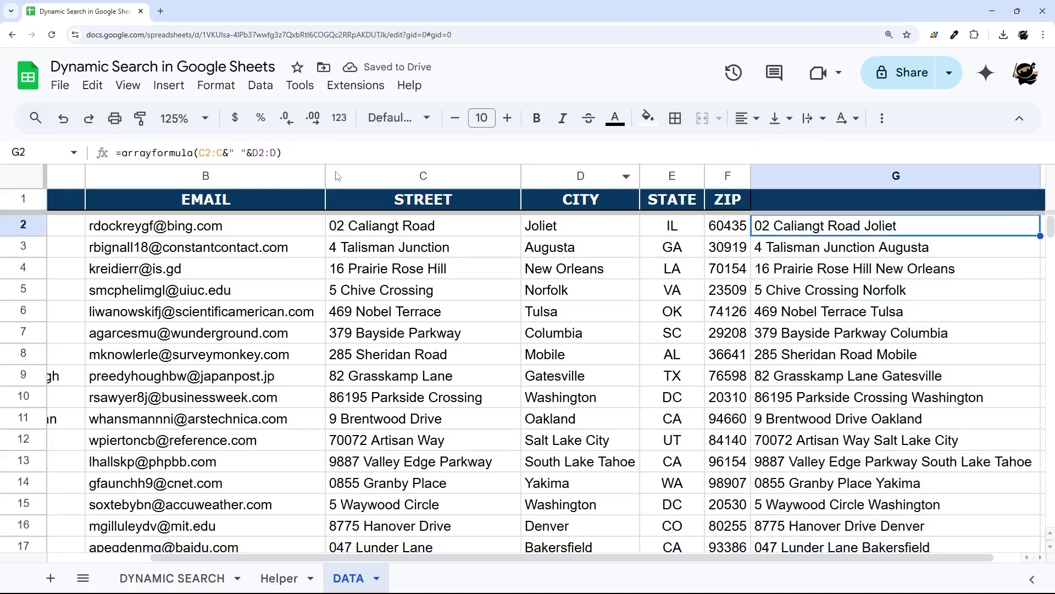
- Extend G2's address formula with a comma separator and the state column E
{"action": "left_click", "coordinate": [234, 151]}
{"action": "type", "text": ","}
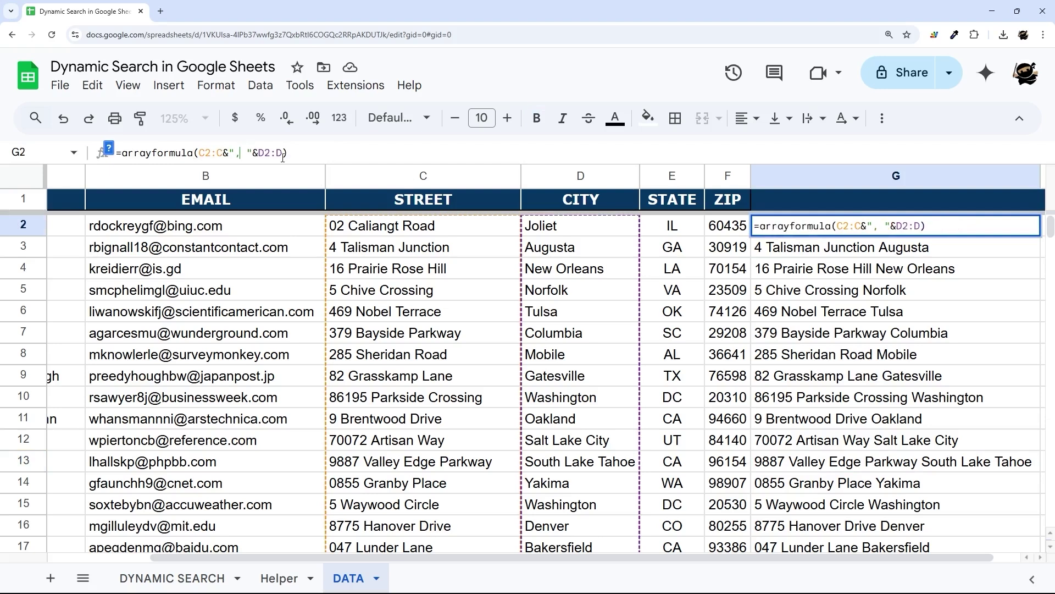
{"action": "key", "text": "Return"}
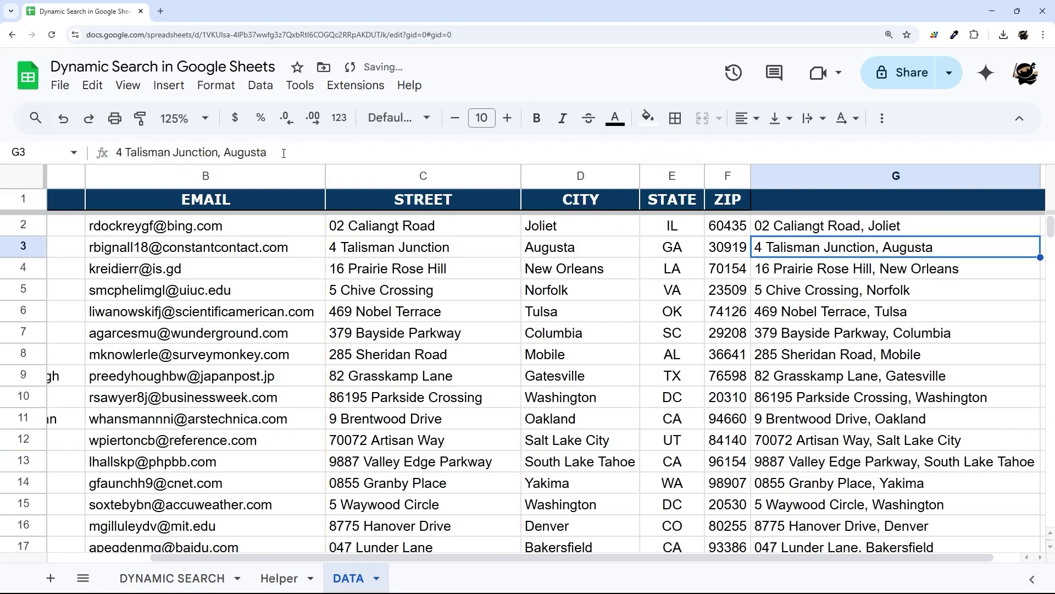
{"action": "key", "text": "Up"}
{"action": "left_click", "coordinate": [283, 152]}
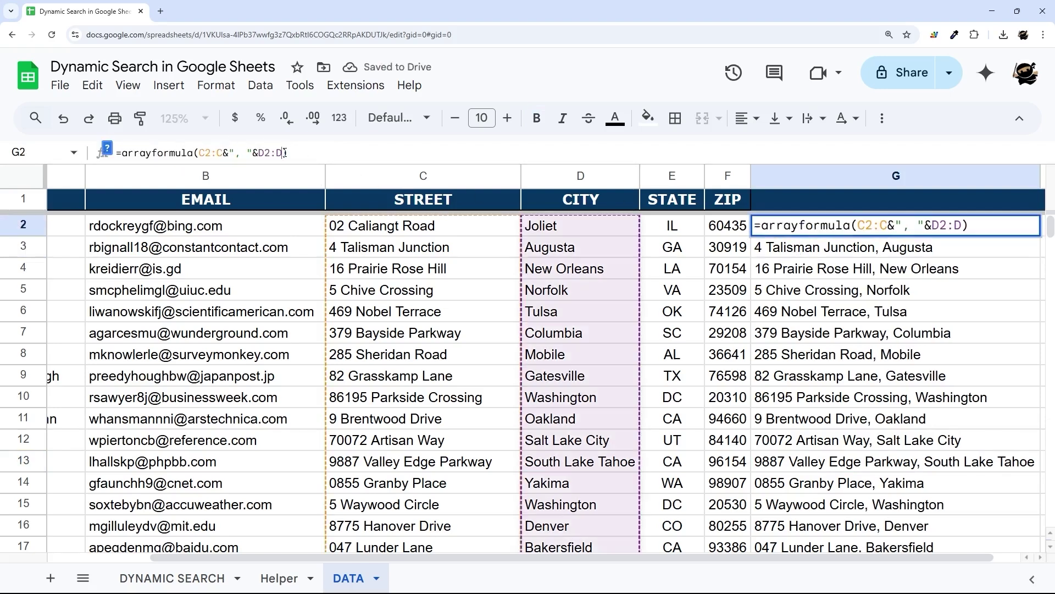
{"action": "type", "text": "& "}
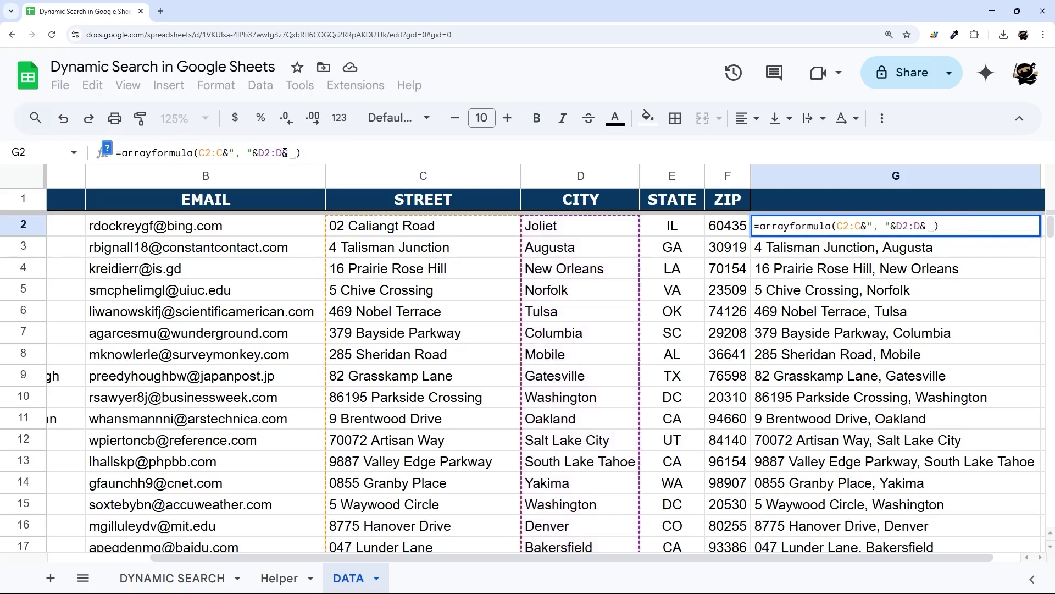
{"action": "type", "text": "\""}
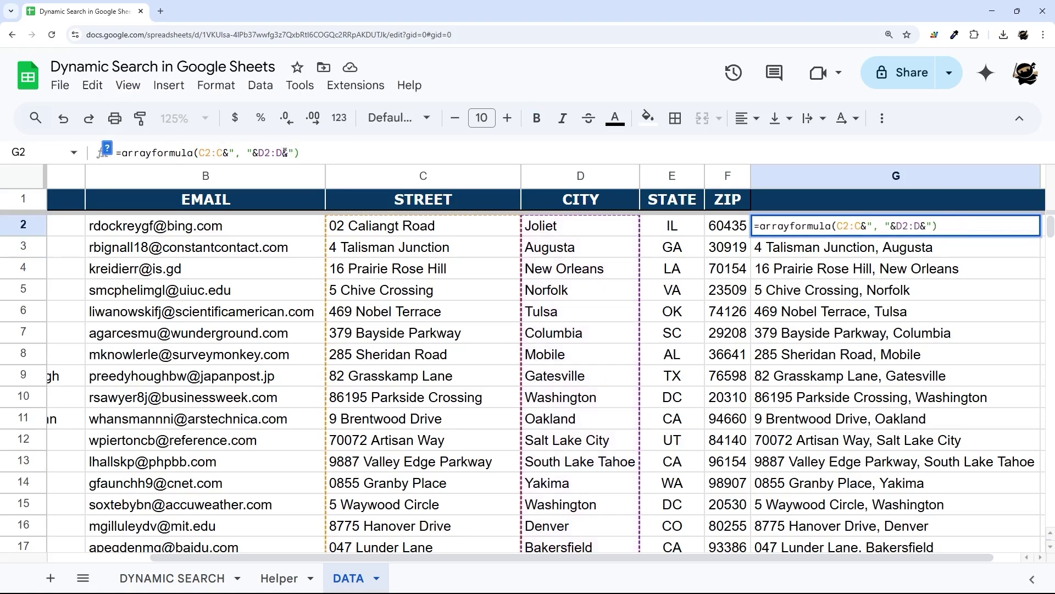
{"action": "type", "text": ", \"*"}
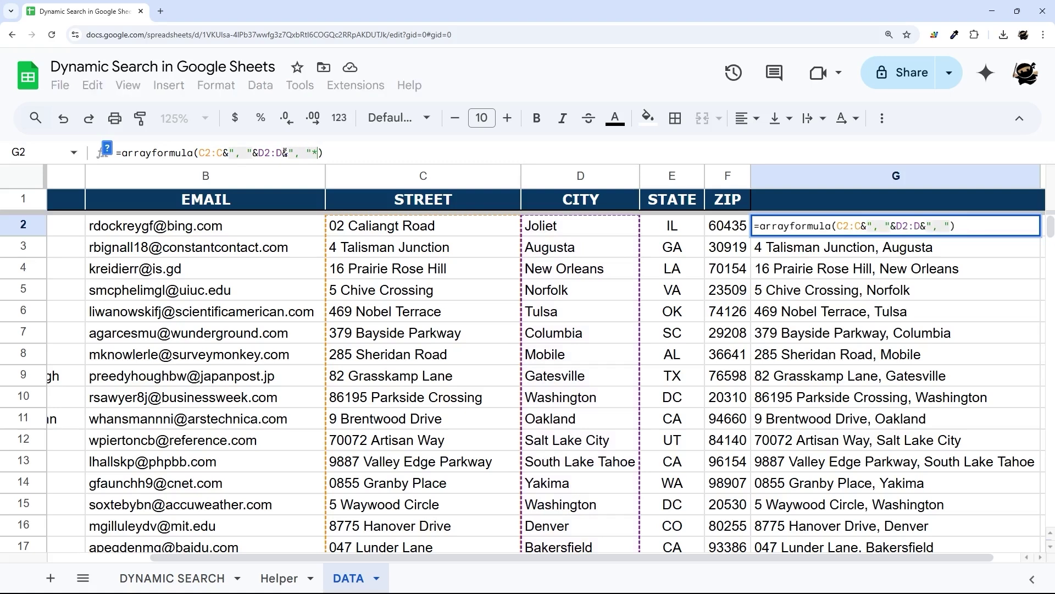
{"action": "key", "text": "BackSpace"}
{"action": "type", "text": "&"}
{"action": "type", "text": "E2:E"}
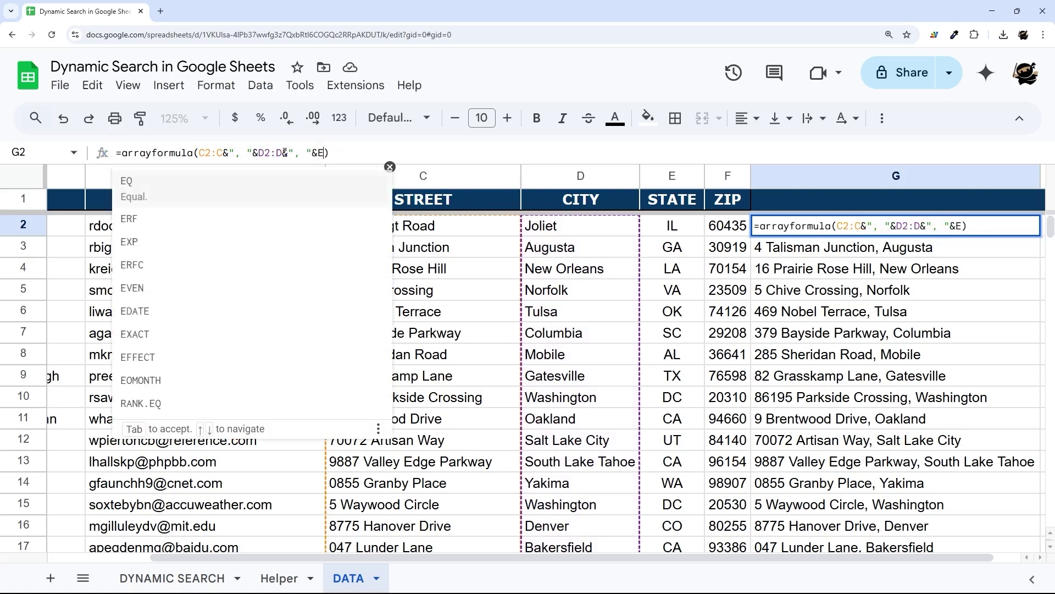
{"action": "key", "text": "Return"}
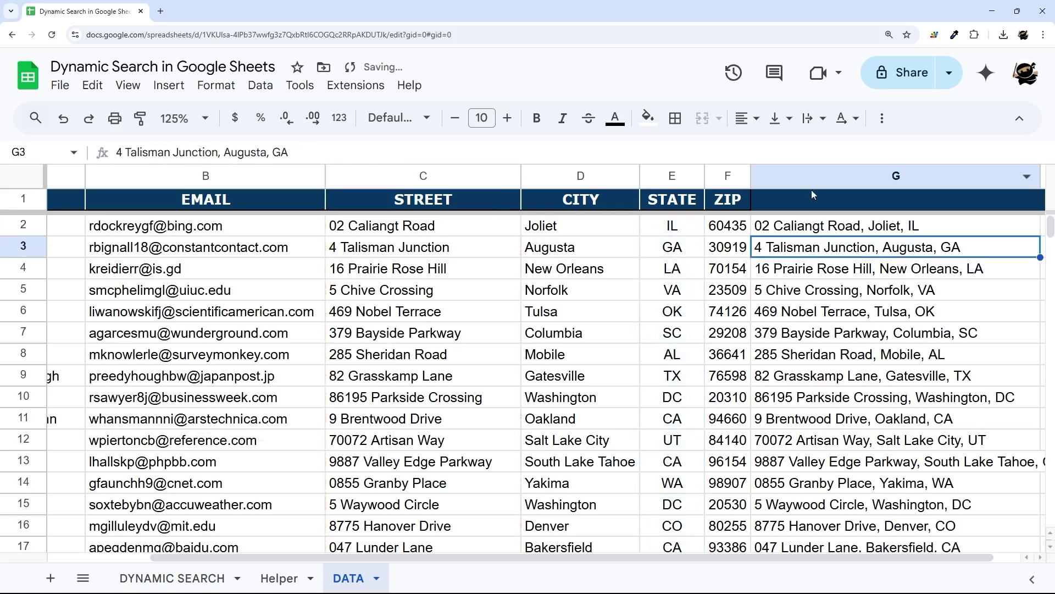
- Append a space and the ZIP column F to G2's address formula
{"action": "left_click", "coordinate": [791, 226]}
{"action": "left_click", "coordinate": [796, 199]}
{"action": "left_click", "coordinate": [789, 230]}
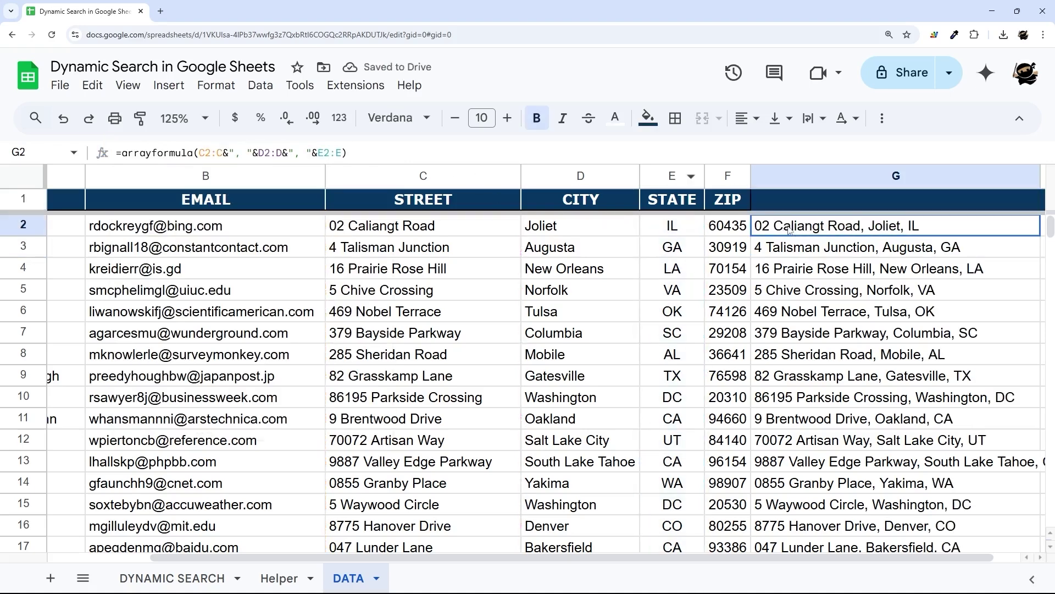
{"action": "left_click", "coordinate": [343, 153]}
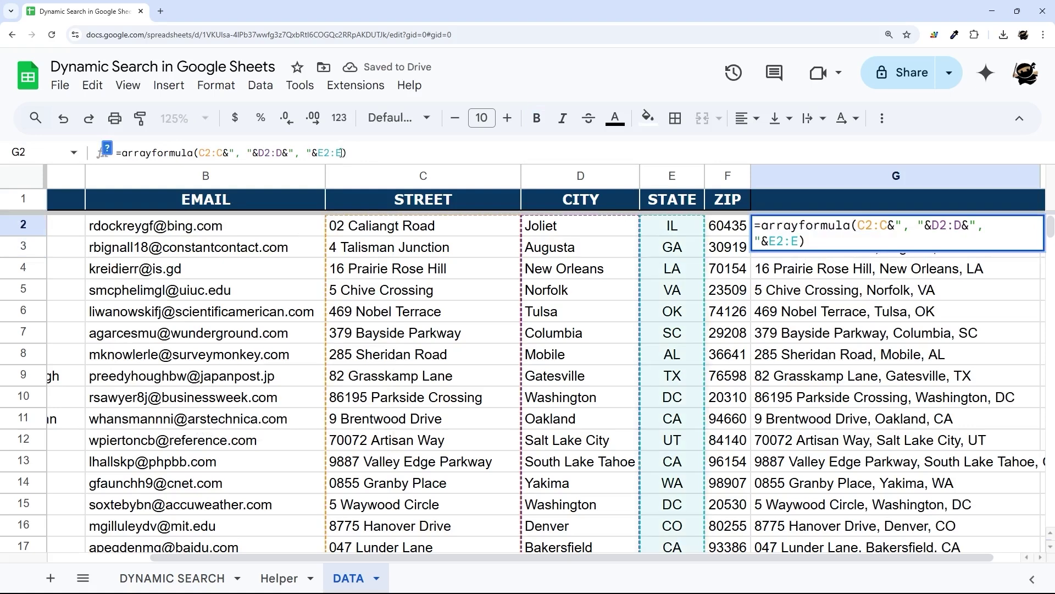
{"action": "type", "text": "&\" \"&F2:F)"}
{"action": "key", "text": "Return"}
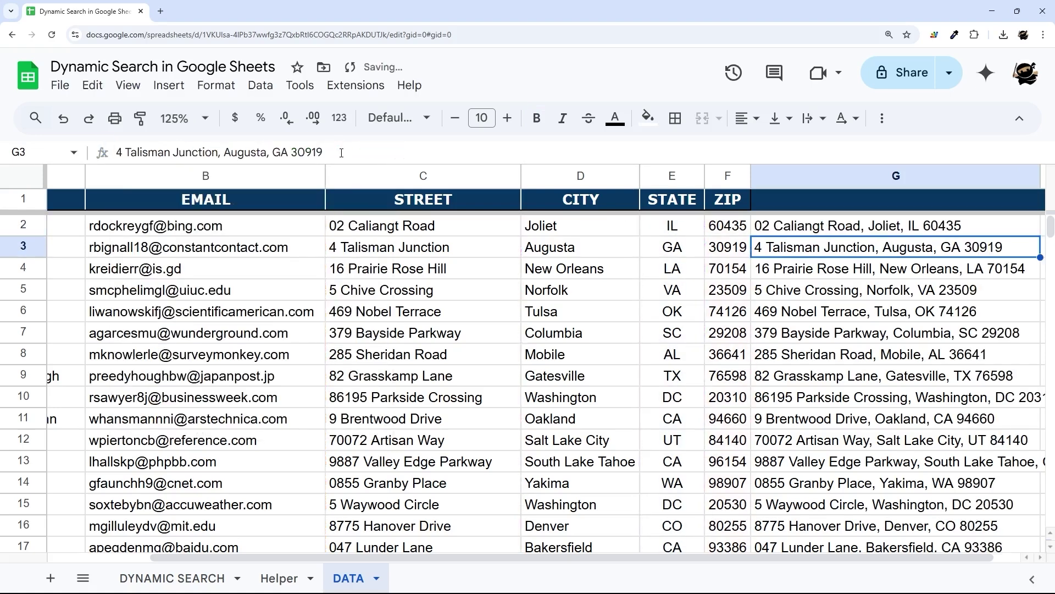
- Try dash and then colon separators before the state in G2's formula
{"action": "left_click", "coordinate": [814, 225]}
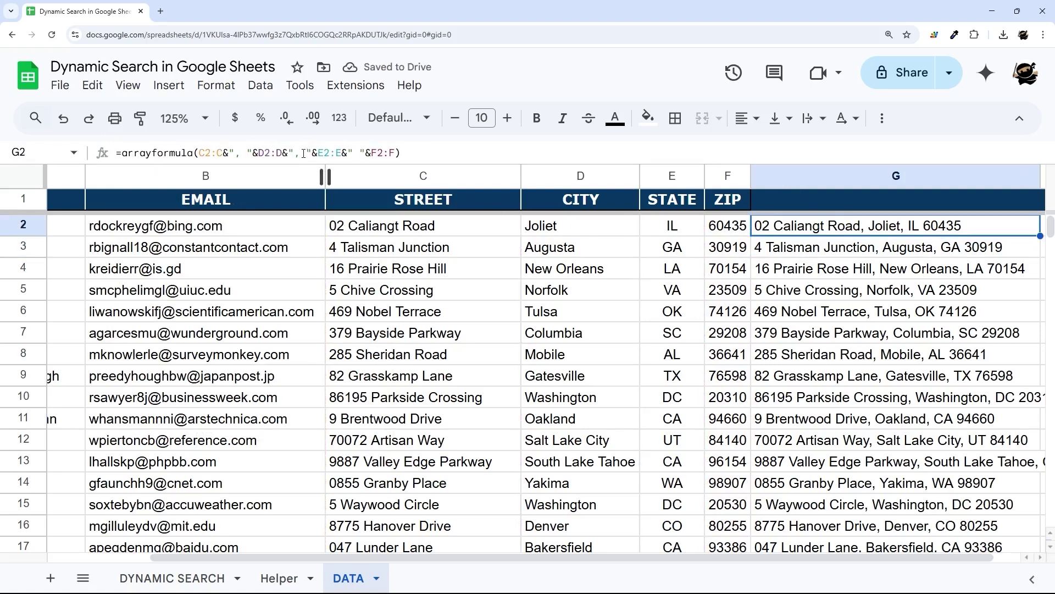
{"action": "left_click", "coordinate": [337, 152]}
{"action": "key", "text": "BackSpace"}
{"action": "type", "text": "-"}
{"action": "key", "text": "Return"}
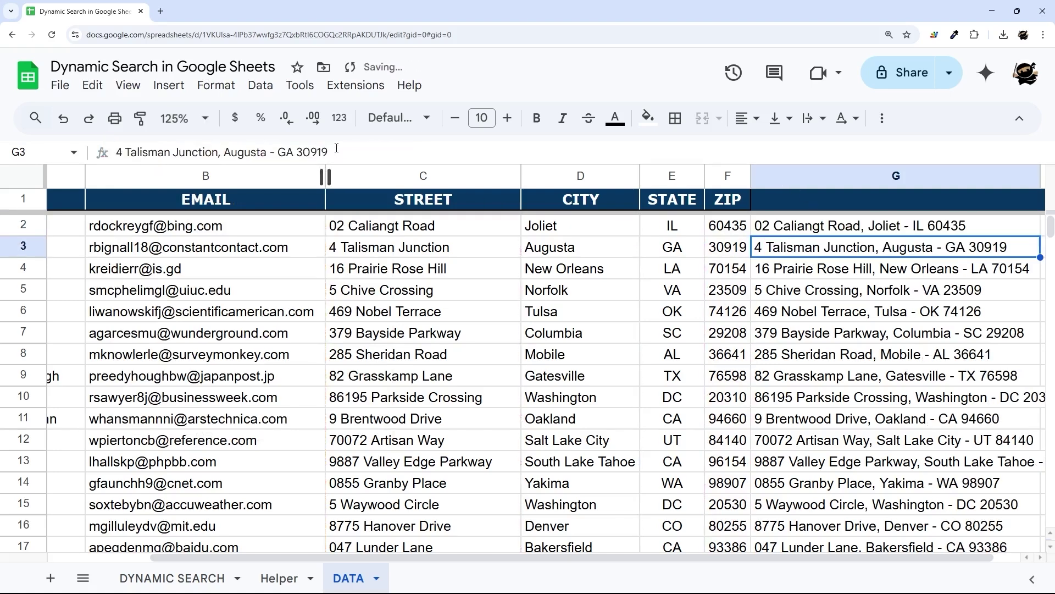
{"action": "key", "text": "Up"}
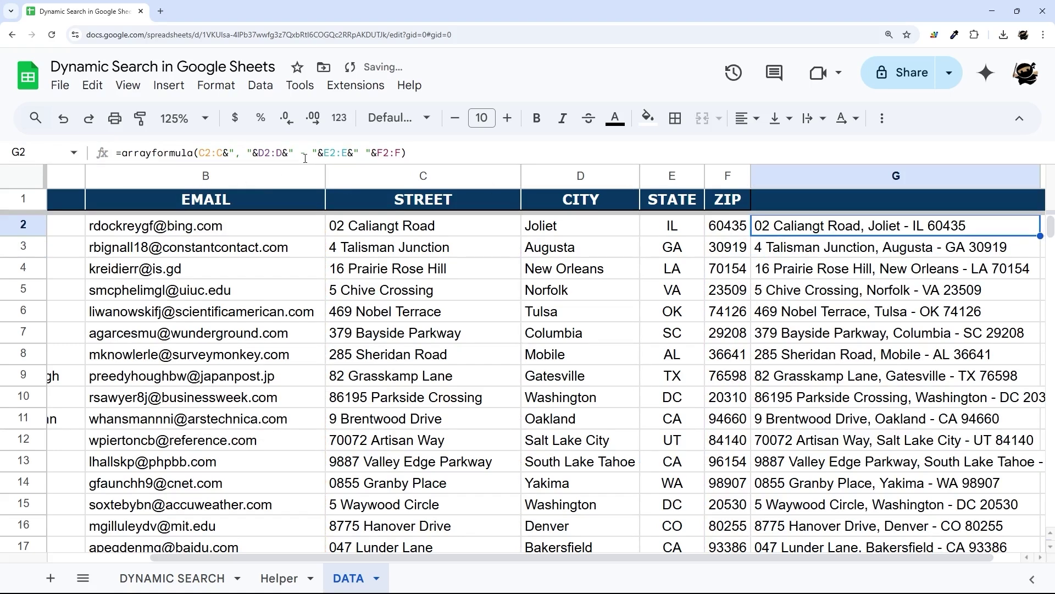
{"action": "left_click", "coordinate": [305, 158]}
{"action": "key", "text": "BackSpace"}
{"action": "type", "text": ":"}
{"action": "key", "text": "Return"}
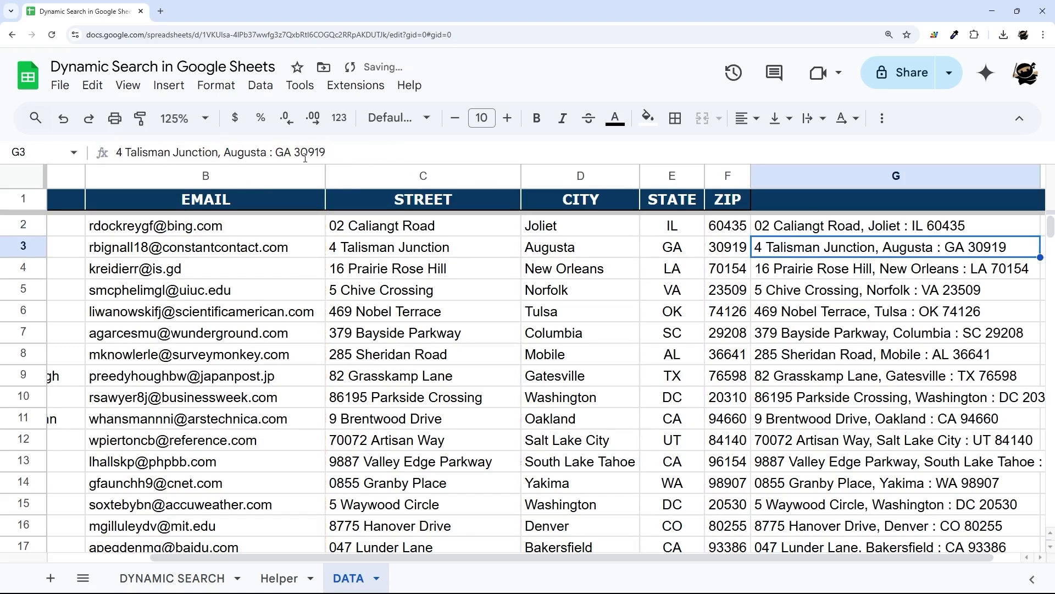
- Set the separator before the state back to a comma
{"action": "left_click", "coordinate": [844, 229]}
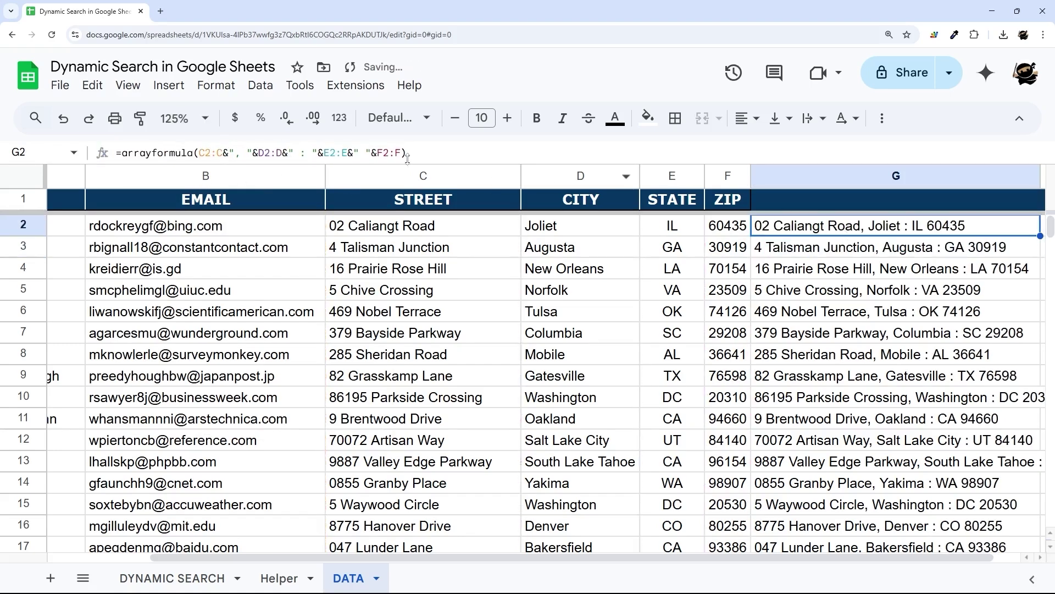
{"action": "double_click", "coordinate": [303, 152]}
{"action": "type", "text": ","}
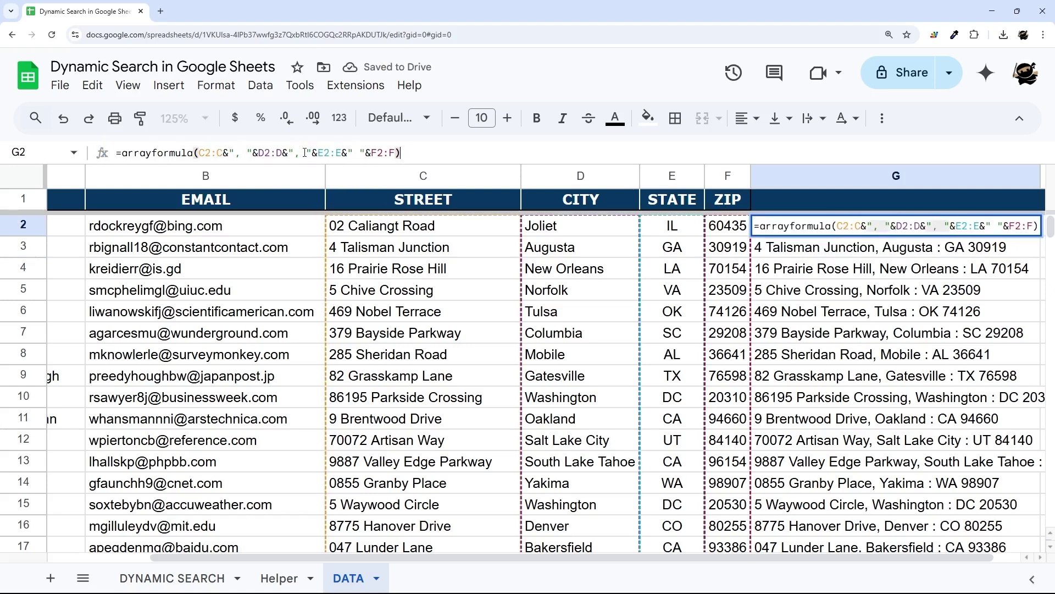
{"action": "key", "text": "Return"}
- Delete the address formula from cell G2
{"action": "left_click", "coordinate": [802, 231]}
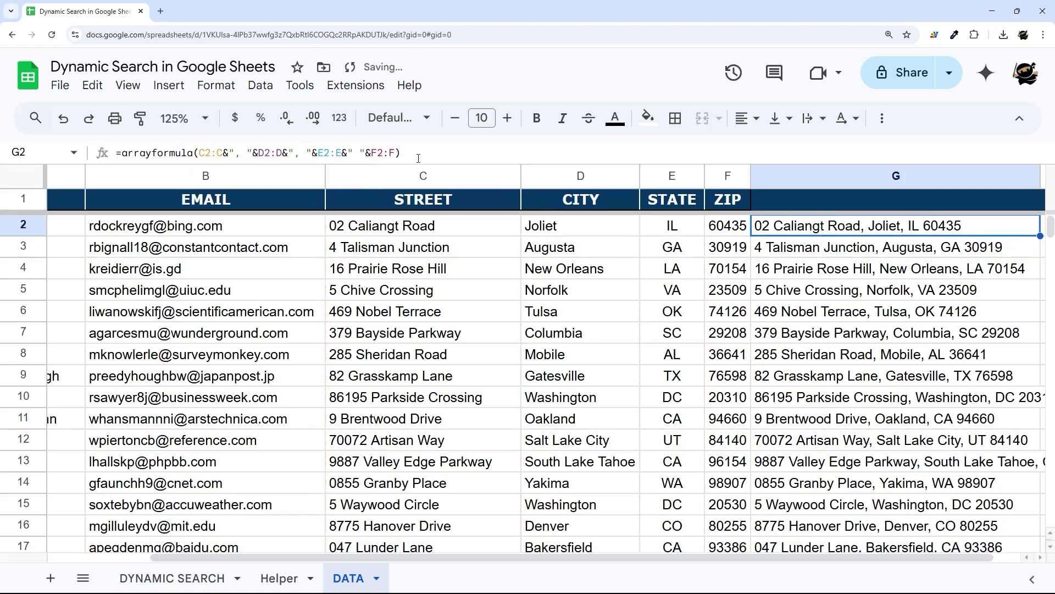
{"action": "double_click", "coordinate": [812, 230]}
{"action": "key", "text": "ctrl+c"}
{"action": "key", "text": "BackSpace"}
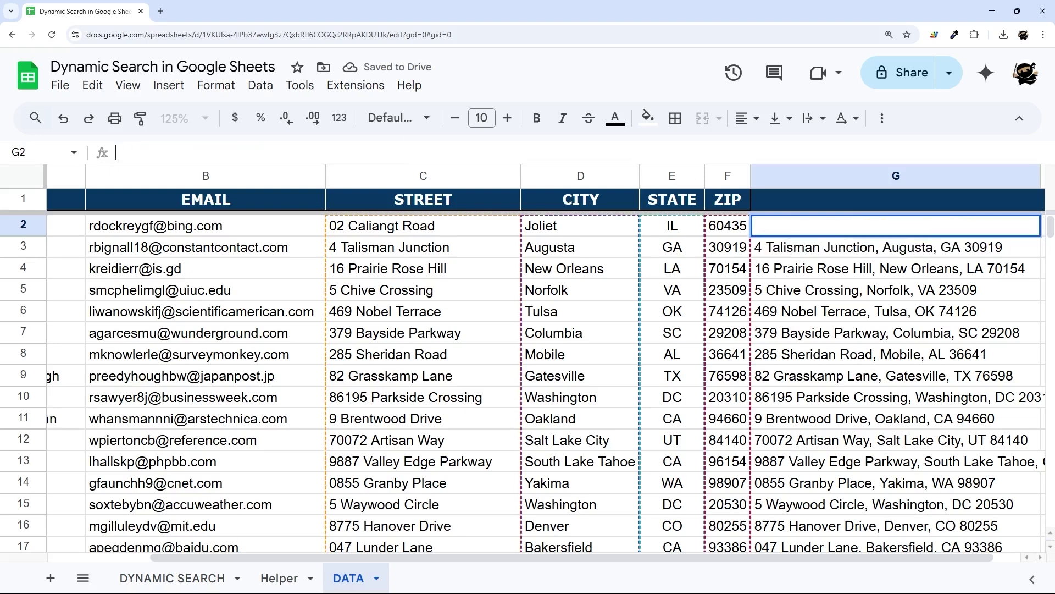
- Enter a G1 array formula with a "Title" header above the pasted address arrayformula
{"action": "key", "text": "Return"}
{"action": "double_click", "coordinate": [792, 202]}
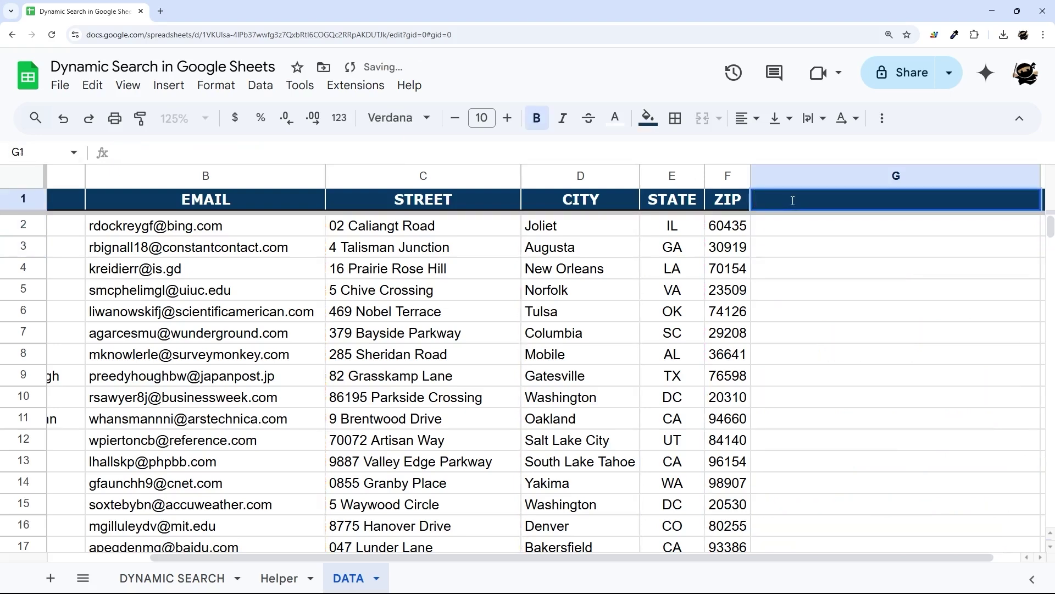
{"action": "type", "text": "={"}
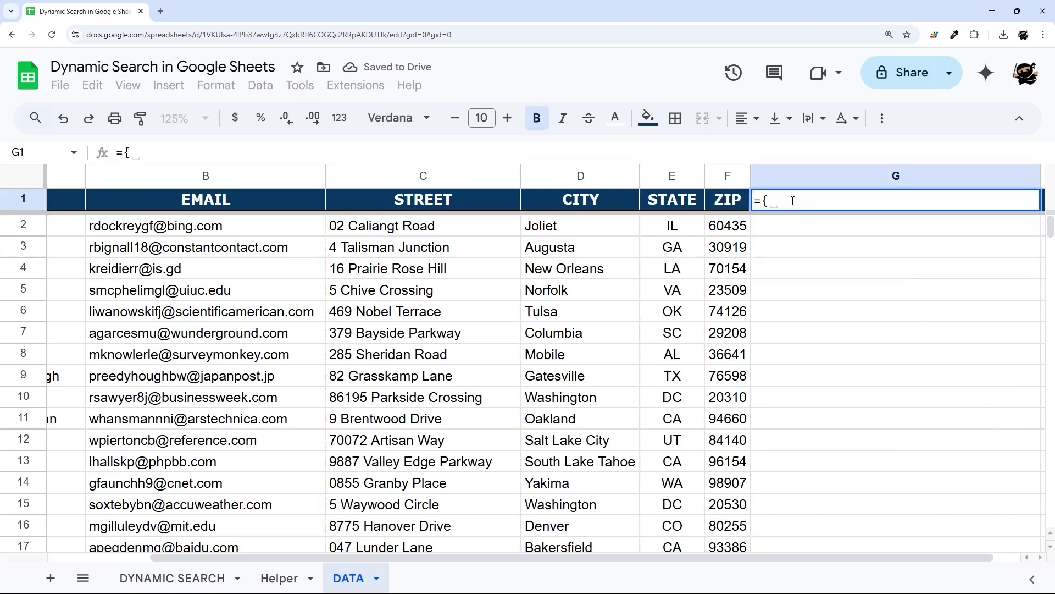
{"action": "type", "text": "\"Title\";"}
{"action": "key", "text": "ctrl+v"}
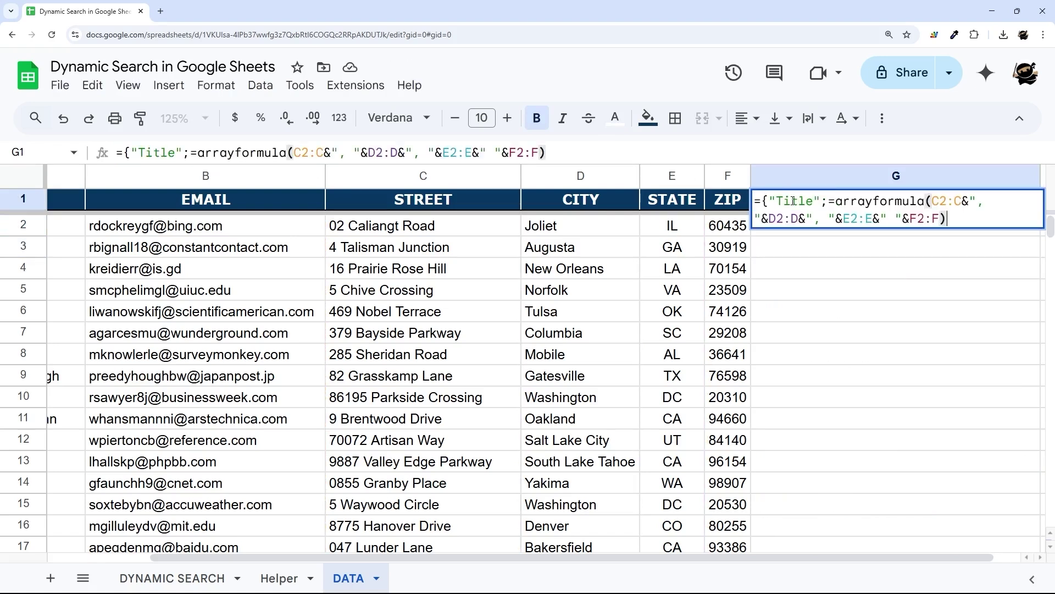
{"action": "type", "text": "}"}
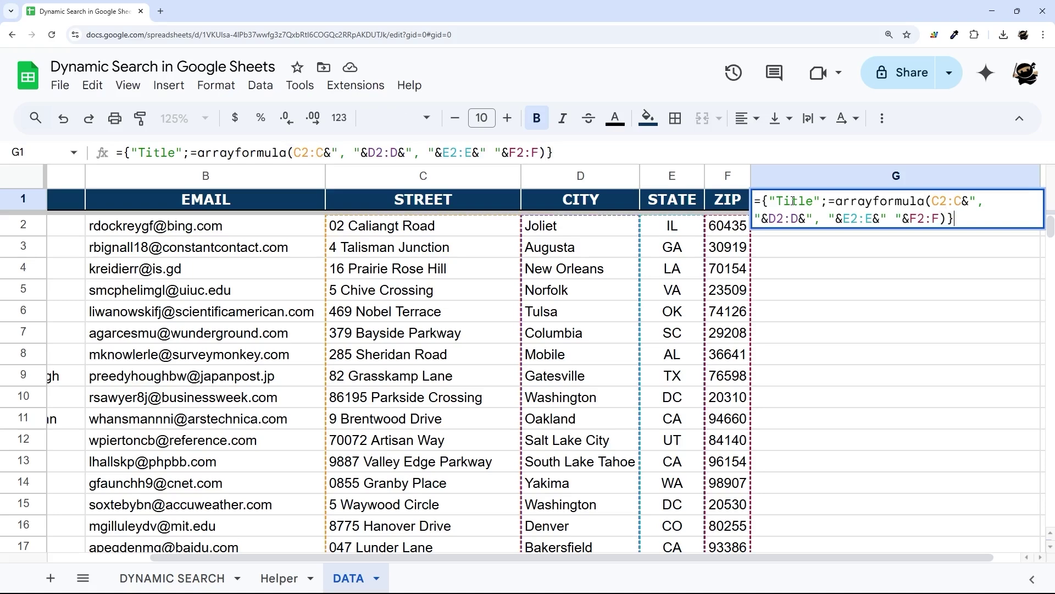
{"action": "left_click", "coordinate": [835, 202]}
{"action": "key", "text": "BackSpace"}
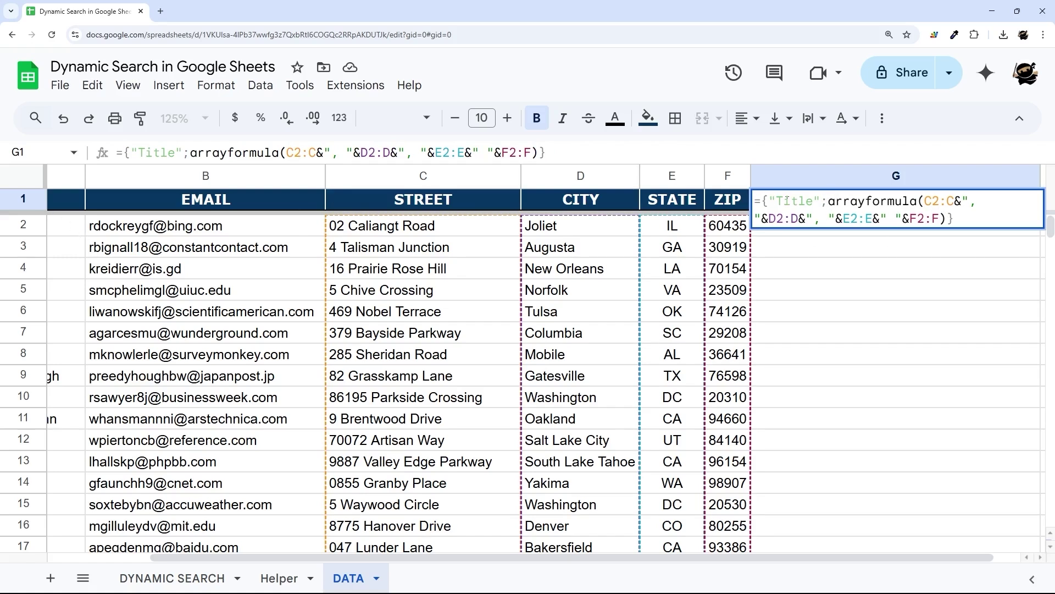
- Replace the Title placeholder with "Address" and confirm G1's array formula
{"action": "left_click", "coordinate": [769, 199]}
{"action": "left_click", "coordinate": [976, 215]}
{"action": "left_click_drag", "start_coordinate": [769, 201], "coordinate": [818, 202]}
{"action": "left_click", "coordinate": [824, 201]}
{"action": "type", "text": "Address"}
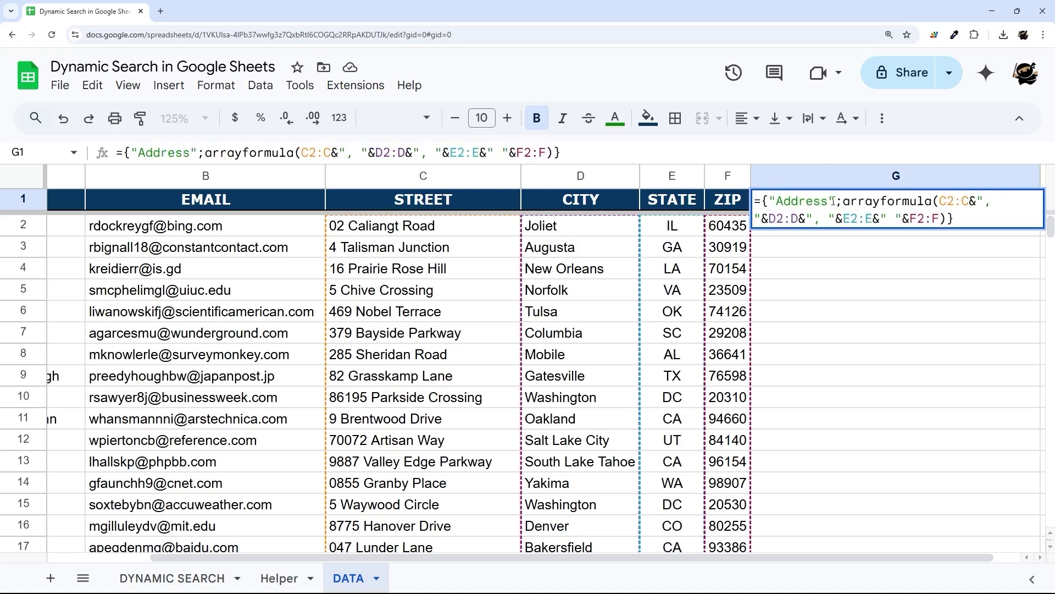
{"action": "left_click_drag", "start_coordinate": [844, 201], "coordinate": [951, 219]}
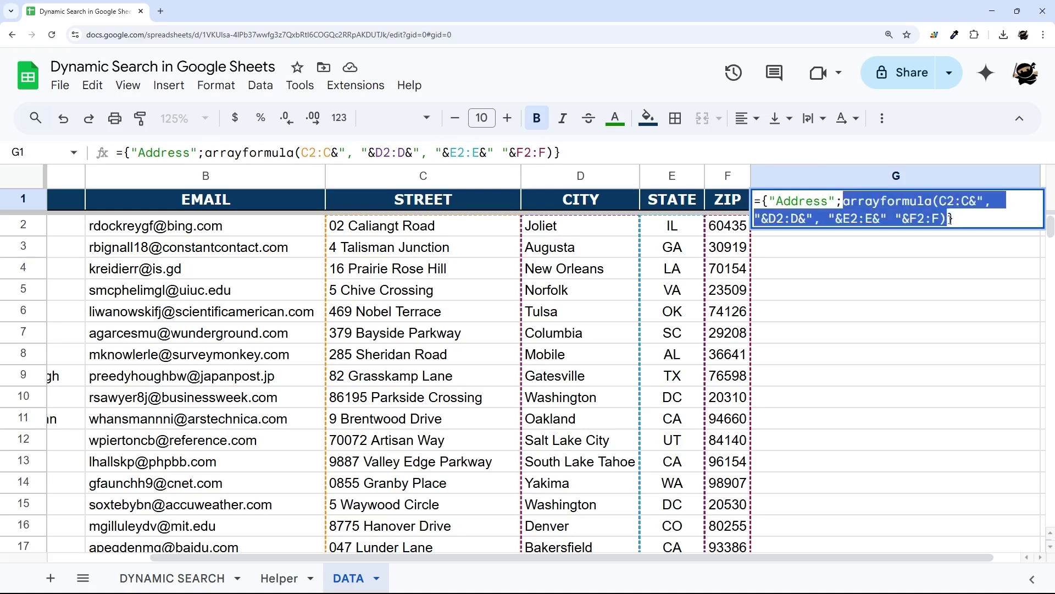
{"action": "left_click", "coordinate": [845, 201]}
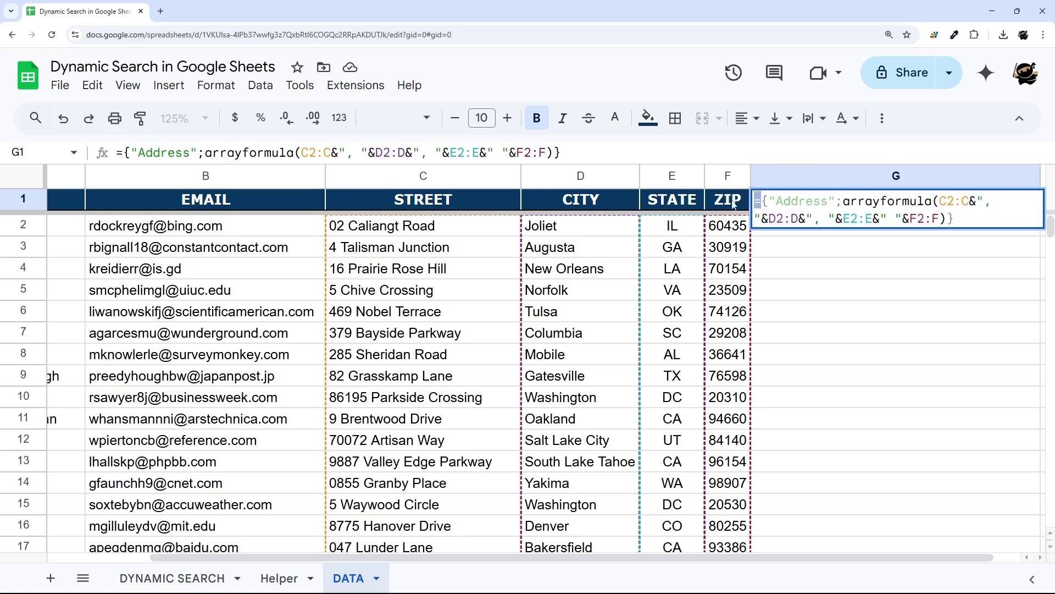
{"action": "left_click", "coordinate": [969, 223]}
{"action": "key", "text": "Return"}
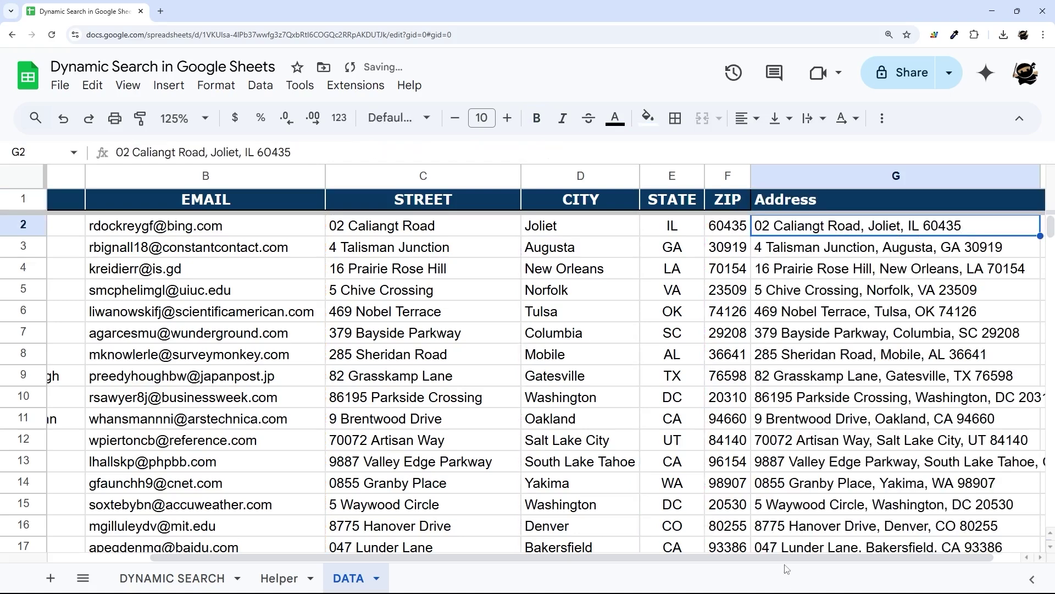
- Check the new Address column results and go to the Helper sheet
{"action": "scroll", "coordinate": [787, 570], "scroll_direction": "right", "scroll_amount": 1}
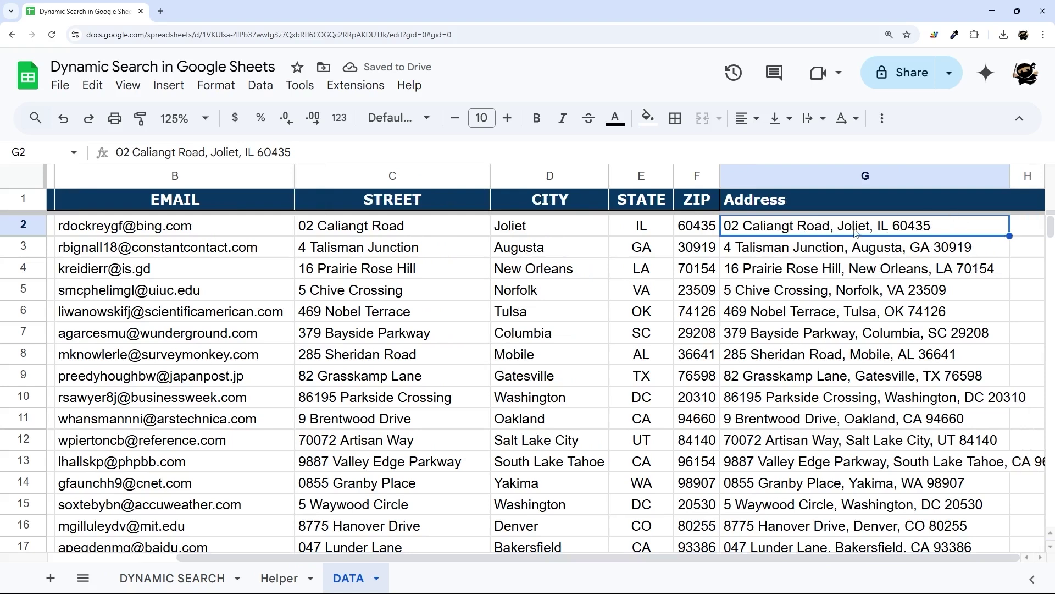
{"action": "left_click_drag", "start_coordinate": [840, 204], "coordinate": [850, 375]}
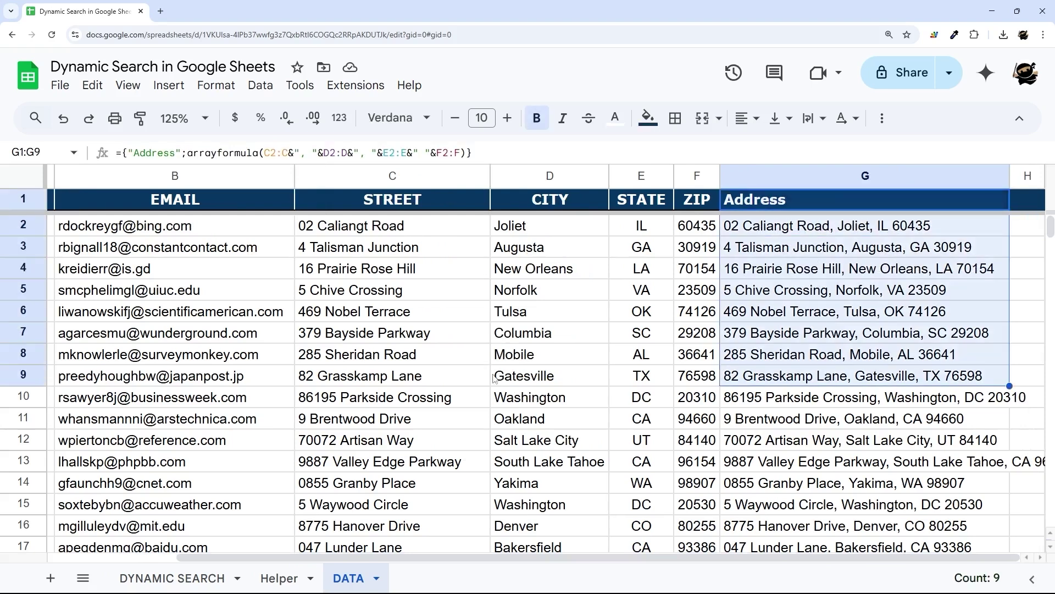
{"action": "left_click", "coordinate": [278, 578]}
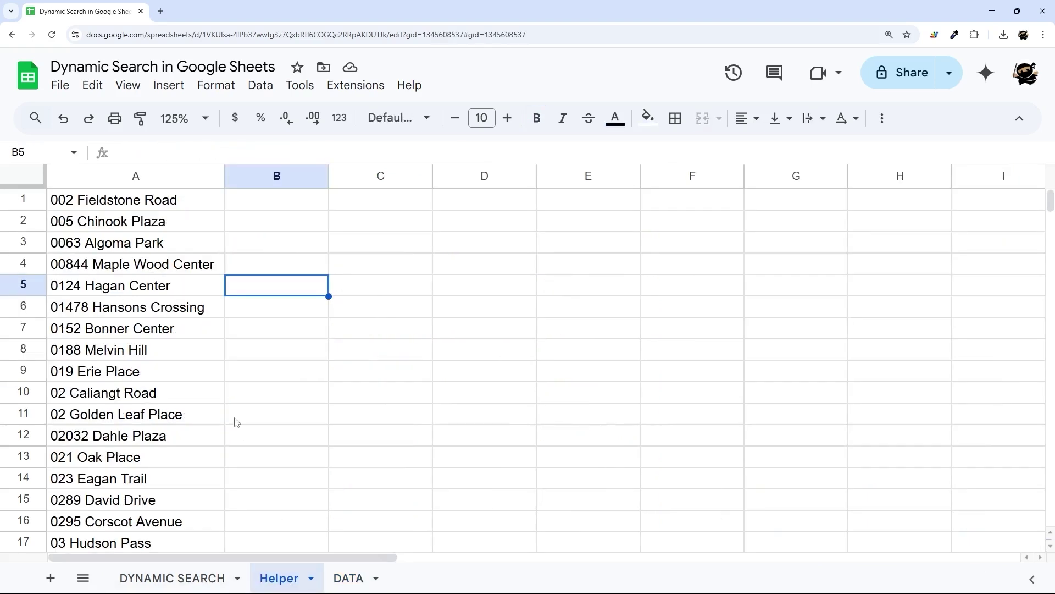
- Change Helper A1's formula to =sort(DATA!G2:G), dropping the flatten wrapper, then go back to DATA
{"action": "left_click", "coordinate": [159, 203]}
{"action": "left_click", "coordinate": [348, 579]}
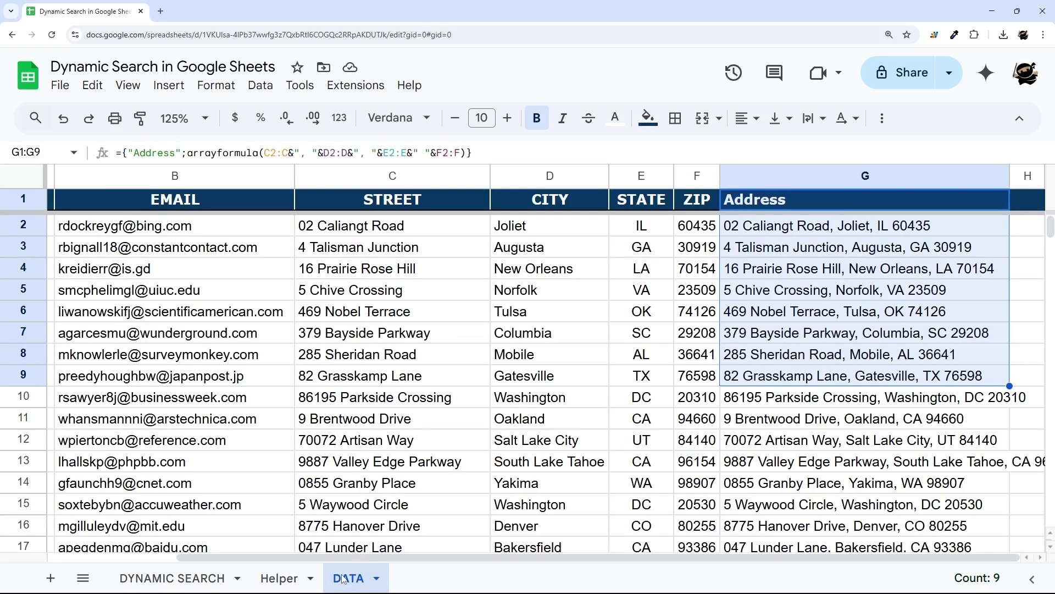
{"action": "left_click", "coordinate": [172, 578]}
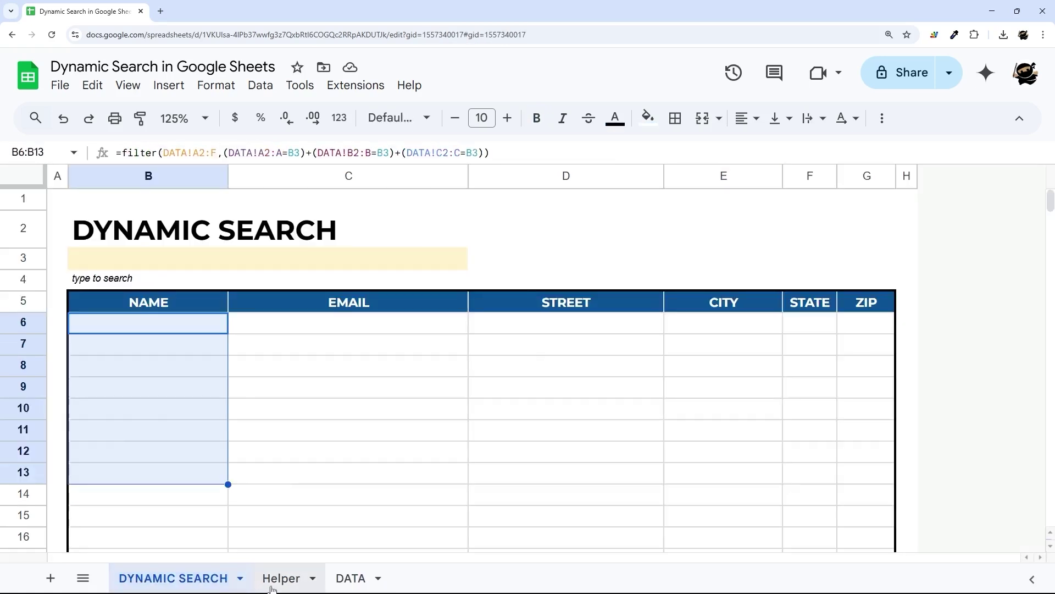
{"action": "left_click", "coordinate": [278, 578]}
{"action": "left_click", "coordinate": [236, 151]}
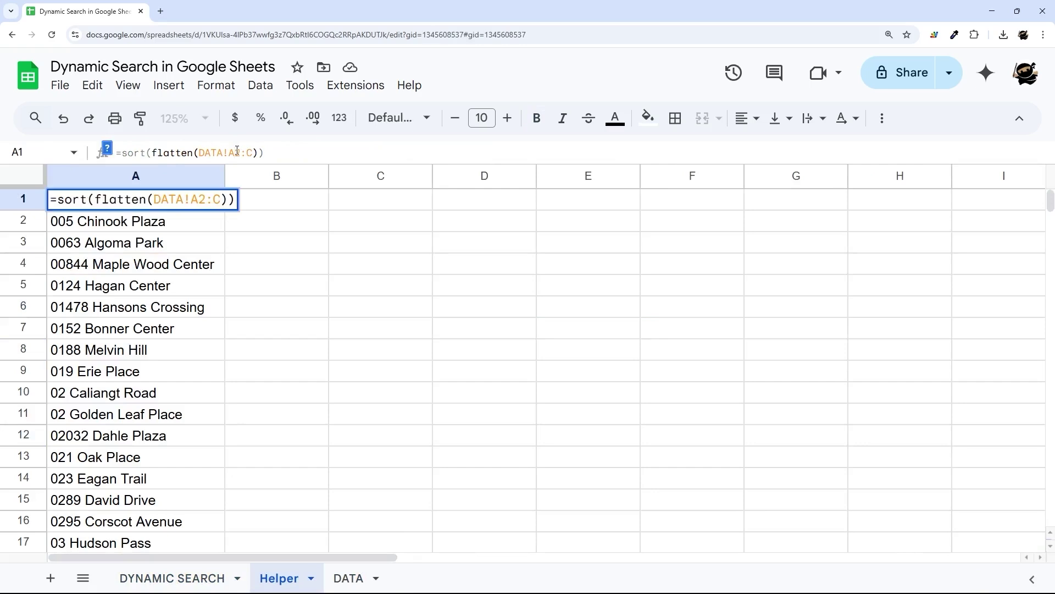
{"action": "key", "text": "BackSpace"}
{"action": "type", "text": "G"}
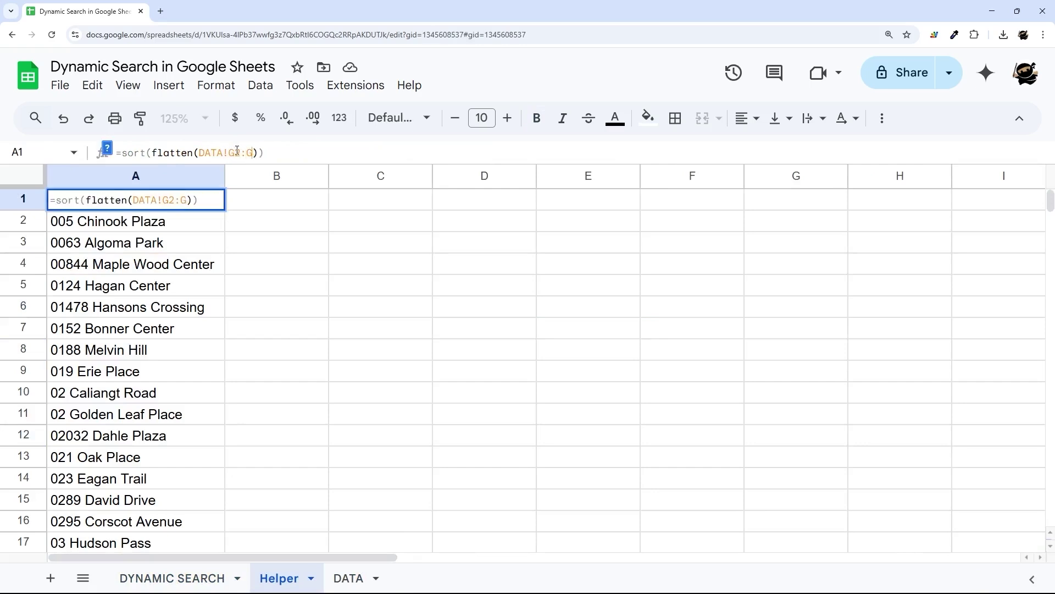
{"action": "key", "text": "Left"}
{"action": "key", "text": "Left"}
{"action": "key", "text": "Left"}
{"action": "key", "text": "BackSpace"}
{"action": "key", "text": "BackSpace"}
{"action": "key", "text": "BackSpace"}
{"action": "key", "text": "BackSpace"}
{"action": "key", "text": "BackSpace"}
{"action": "key", "text": "BackSpace"}
{"action": "key", "text": "BackSpace"}
{"action": "key", "text": "BackSpace"}
{"action": "key", "text": "End"}
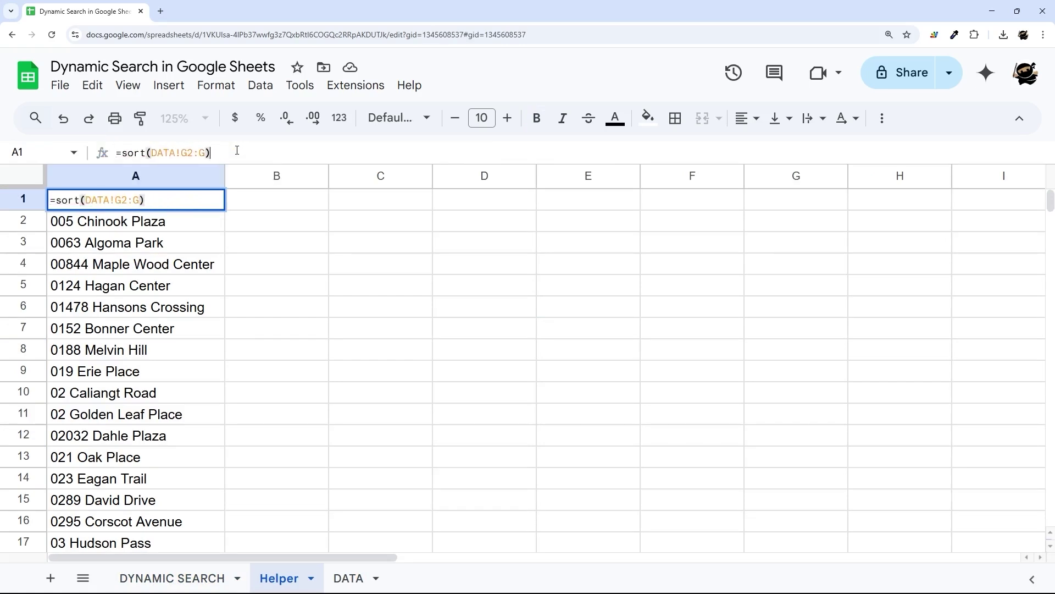
{"action": "key", "text": "Return"}
{"action": "left_click", "coordinate": [165, 208]}
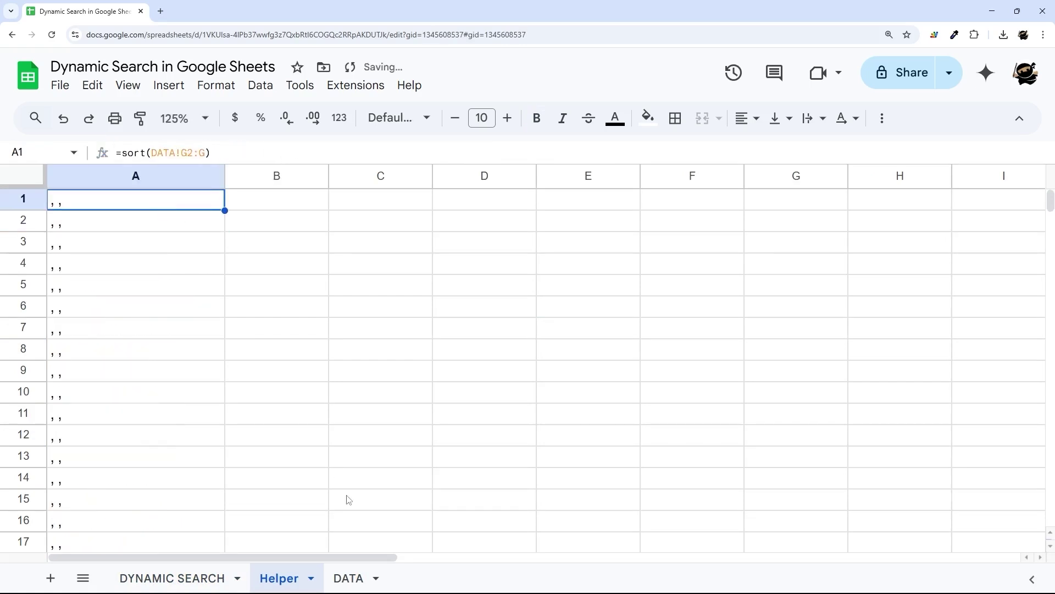
{"action": "left_click", "coordinate": [349, 579]}
{"action": "scroll", "coordinate": [894, 344], "scroll_direction": "down", "scroll_amount": 1}
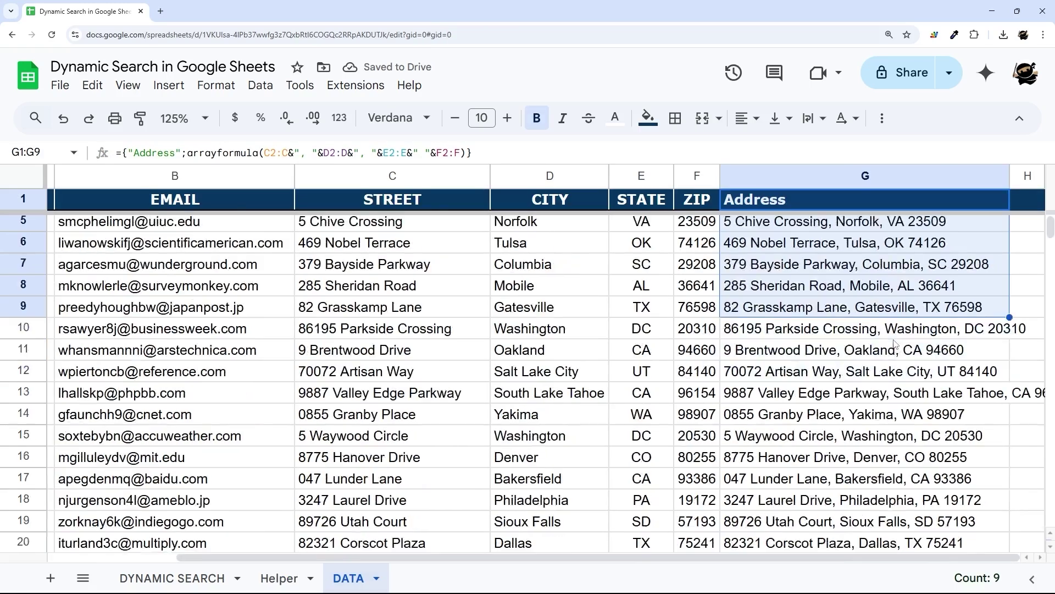
{"action": "scroll", "coordinate": [894, 345], "scroll_direction": "down", "scroll_amount": 20}
{"action": "left_click_drag", "start_coordinate": [1049, 264], "coordinate": [1025, 522]}
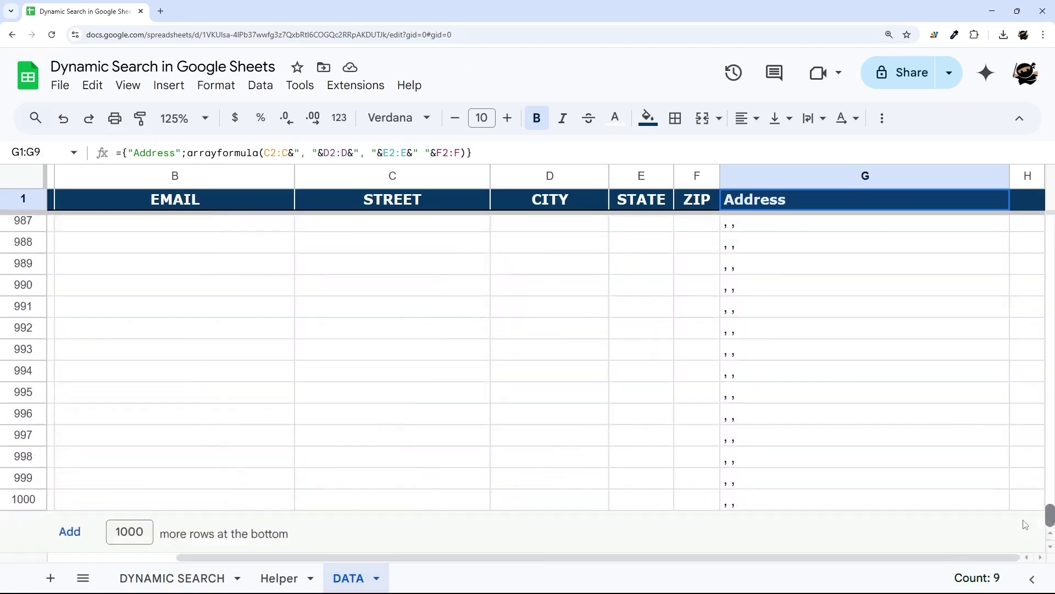
{"action": "scroll", "coordinate": [1026, 525], "scroll_direction": "up", "scroll_amount": 12}
{"action": "scroll", "coordinate": [910, 435], "scroll_direction": "down", "scroll_amount": 10}
{"action": "left_click_drag", "start_coordinate": [763, 343], "coordinate": [781, 489]}
{"action": "scroll", "coordinate": [816, 371], "scroll_direction": "up", "scroll_amount": 20}
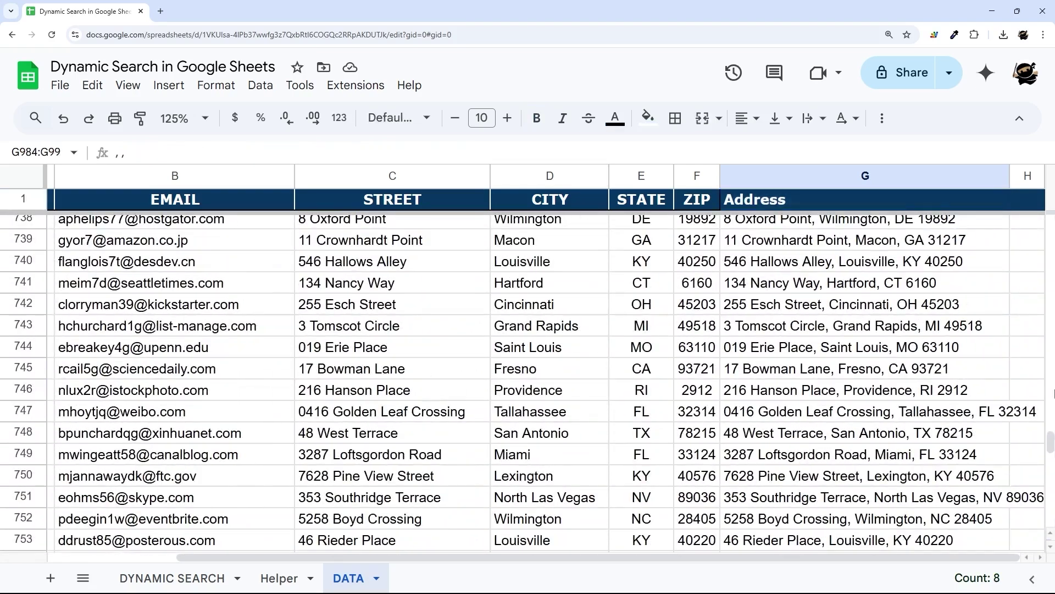
{"action": "left_click_drag", "start_coordinate": [1050, 440], "coordinate": [1050, 222]}
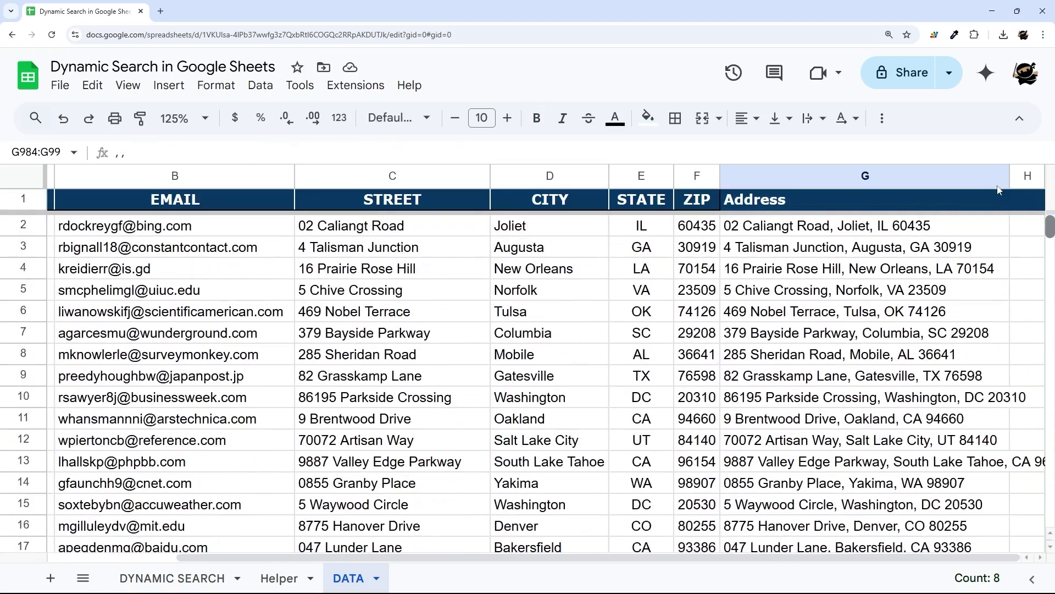
{"action": "left_click", "coordinate": [763, 208]}
- Wrap the Address concatenation in IF(C2:C="",,…) and widen Helper's column A
{"action": "left_click", "coordinate": [265, 152]}
{"action": "type", "text": "IF(C2"}
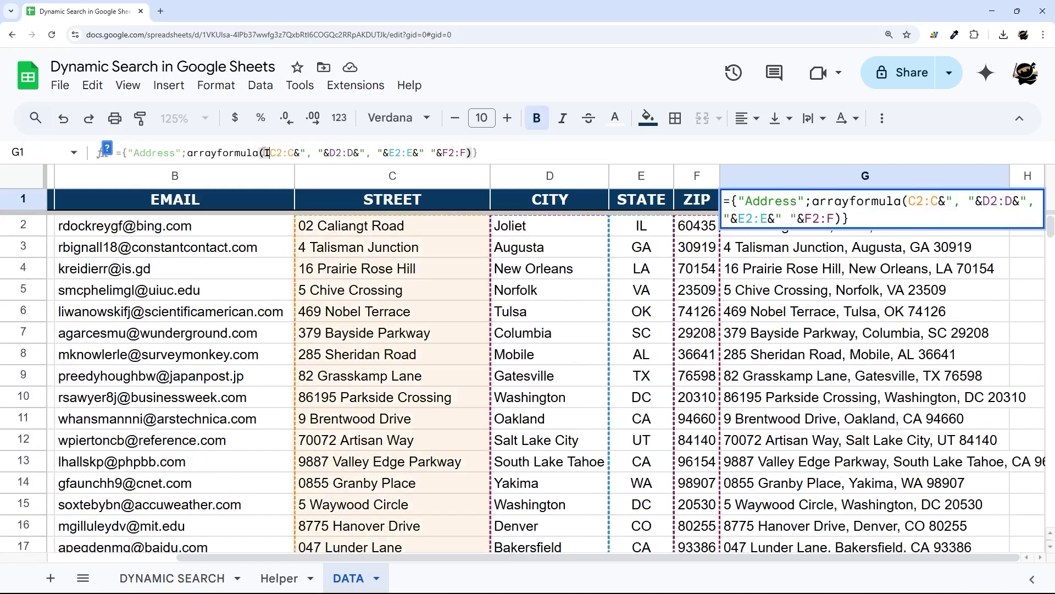
{"action": "type", "text": ":C=\"\""}
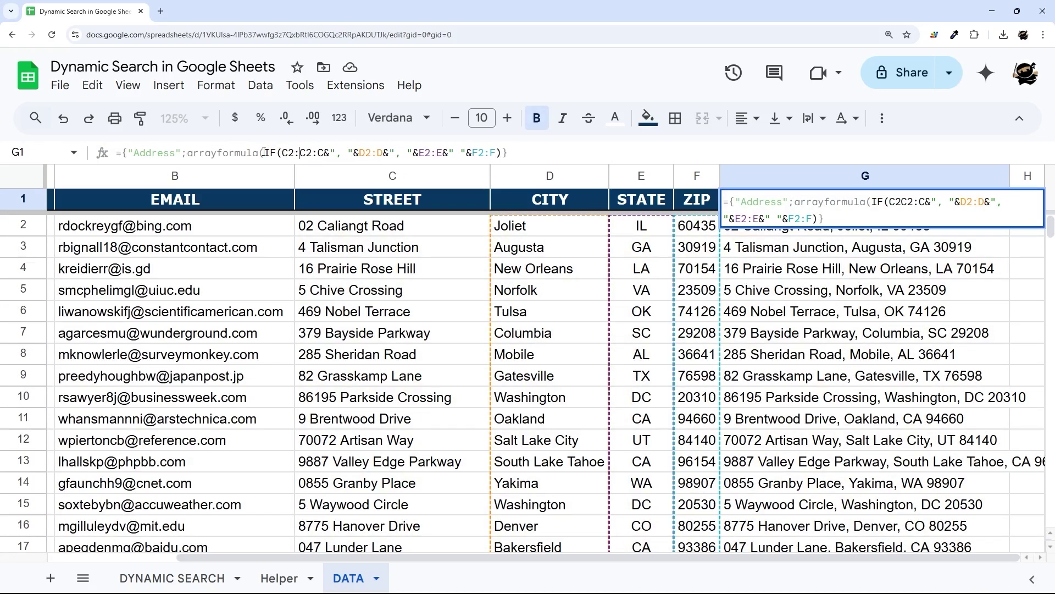
{"action": "type", "text": ",,"}
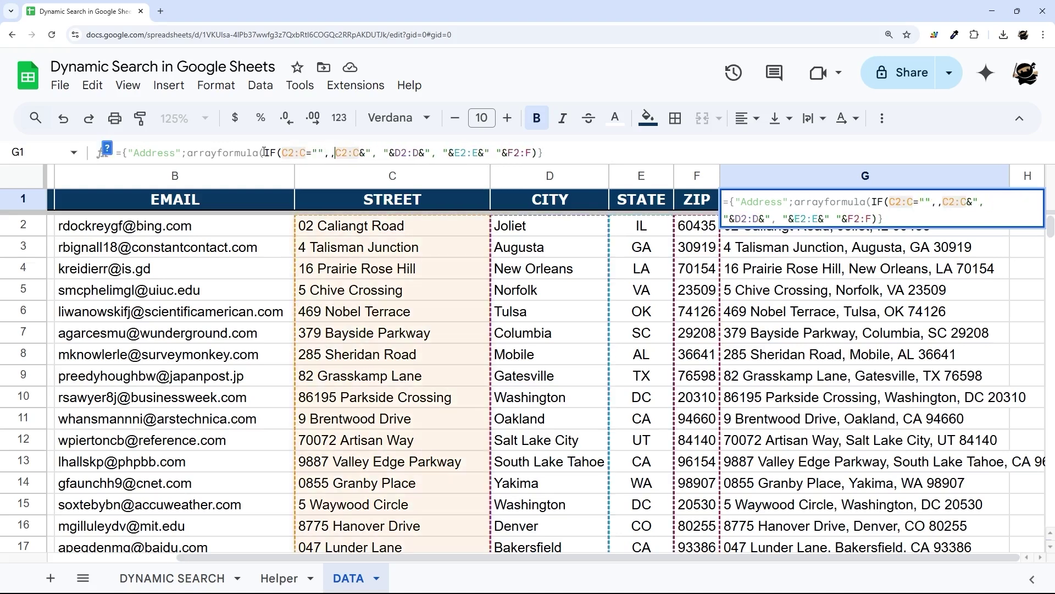
{"action": "key", "text": "End"}
{"action": "key", "text": "Left"}
{"action": "type", "text": ")"}
{"action": "key", "text": "Return"}
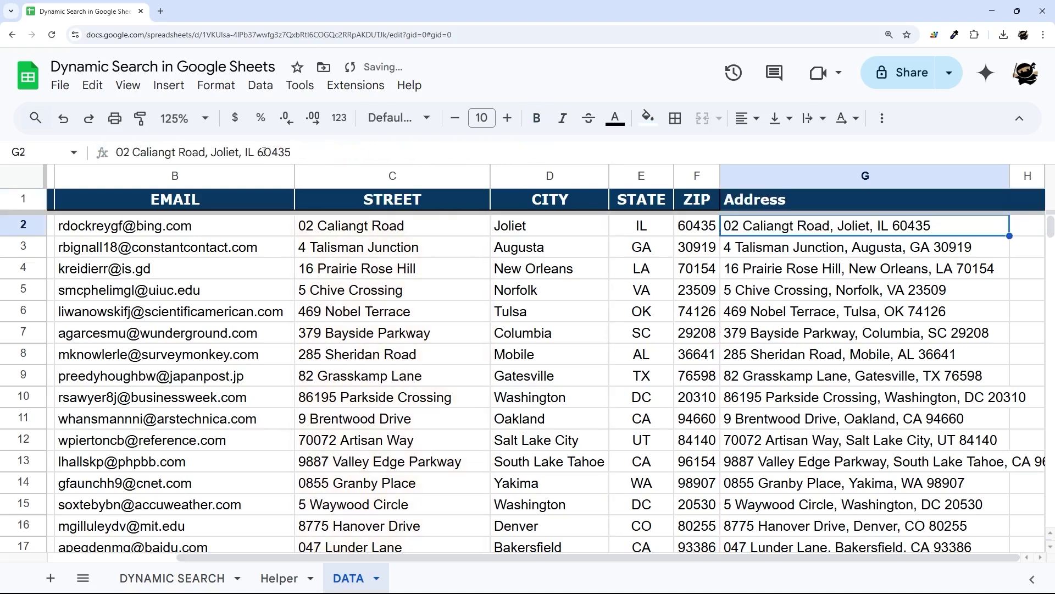
{"action": "left_click", "coordinate": [283, 581]}
{"action": "left_click_drag", "start_coordinate": [223, 176], "coordinate": [410, 187]}
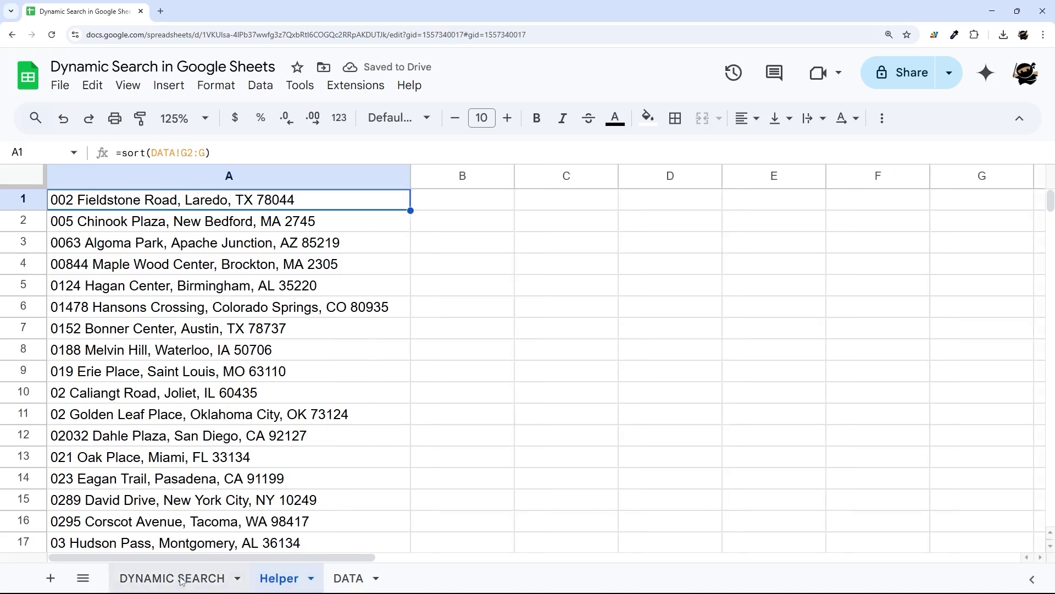
{"action": "left_click", "coordinate": [182, 579]}
{"action": "left_click", "coordinate": [156, 261]}
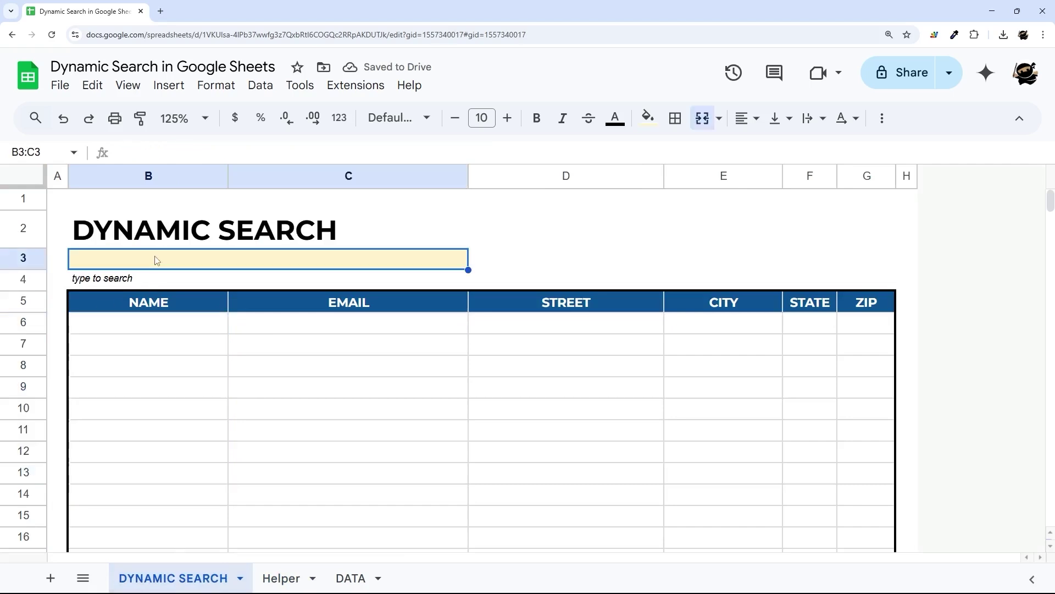
{"action": "type", "text": "1"}
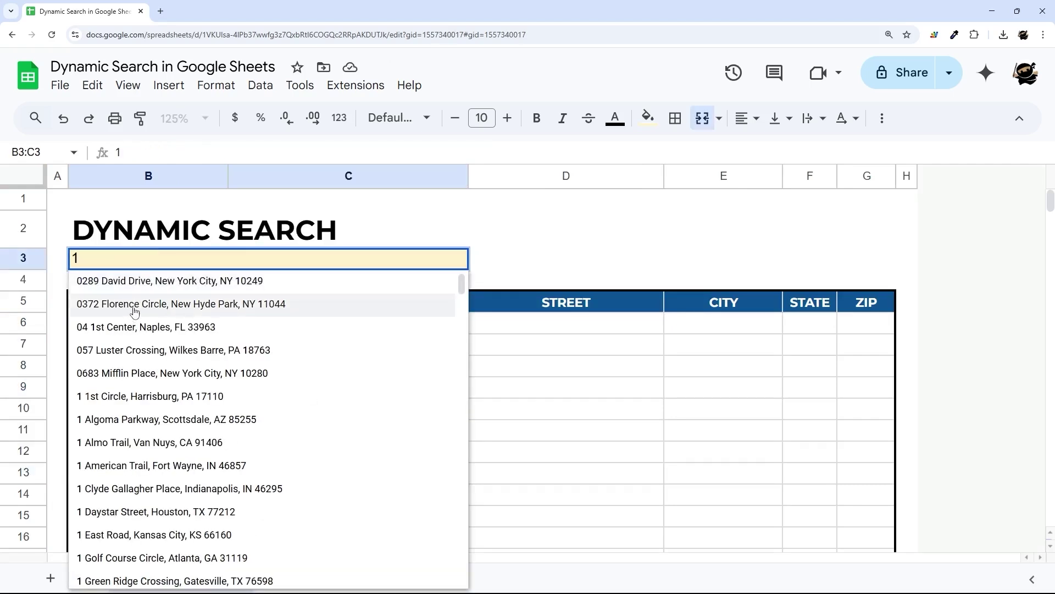
{"action": "left_click", "coordinate": [134, 308]}
{"action": "left_click", "coordinate": [183, 333]}
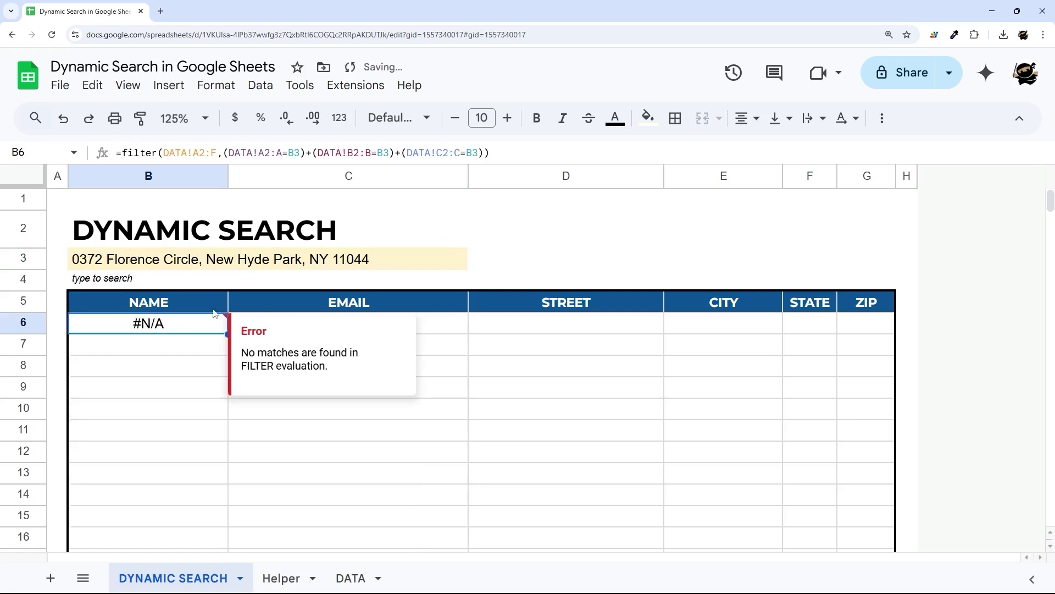
- Change B6's filter to =filter(DATA!A2:F,DATA!G2:G=B3) and review the returned record
{"action": "left_click", "coordinate": [254, 152]}
{"action": "left_click_drag", "start_coordinate": [254, 153], "coordinate": [407, 153]}
{"action": "key", "text": "BackSpace"}
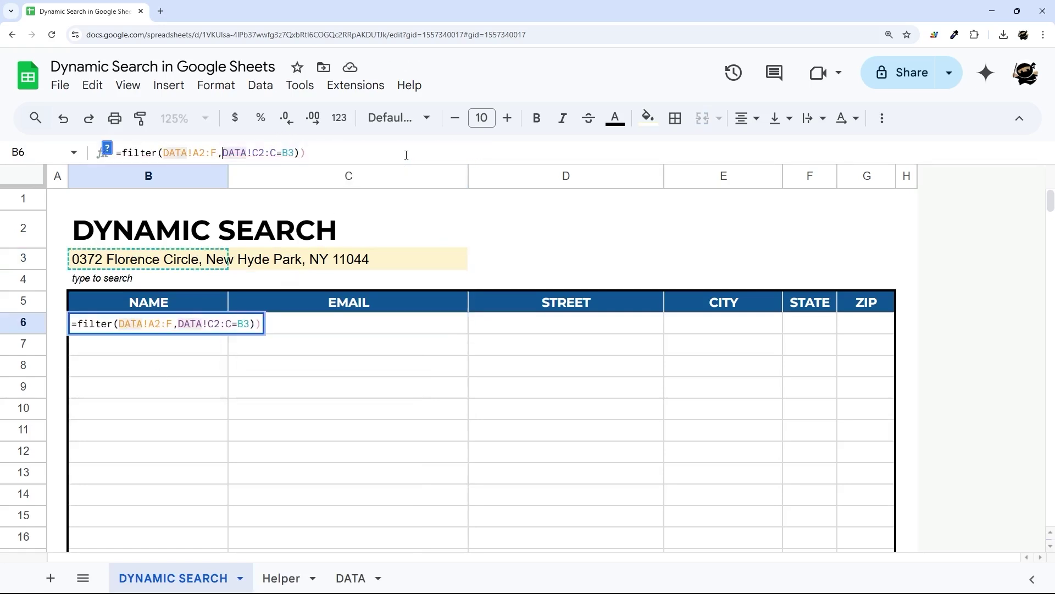
{"action": "key", "text": "End"}
{"action": "key", "text": "BackSpace"}
{"action": "key", "text": "BackSpace"}
{"action": "type", "text": "G"}
{"action": "key", "text": "Delete"}
{"action": "type", "text": "G"}
{"action": "key", "text": "Return"}
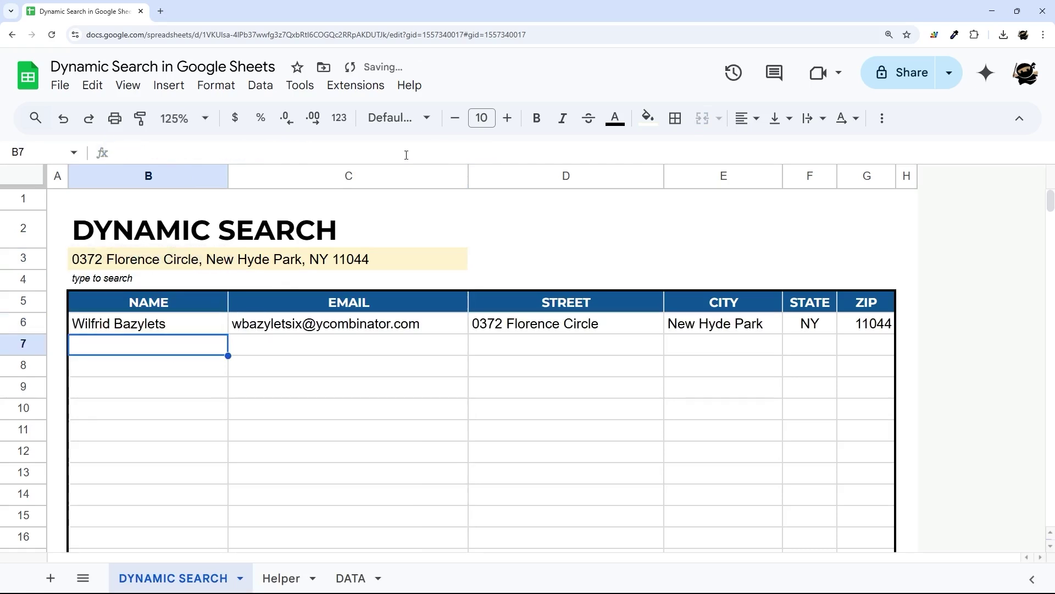
{"action": "left_click", "coordinate": [191, 323]}
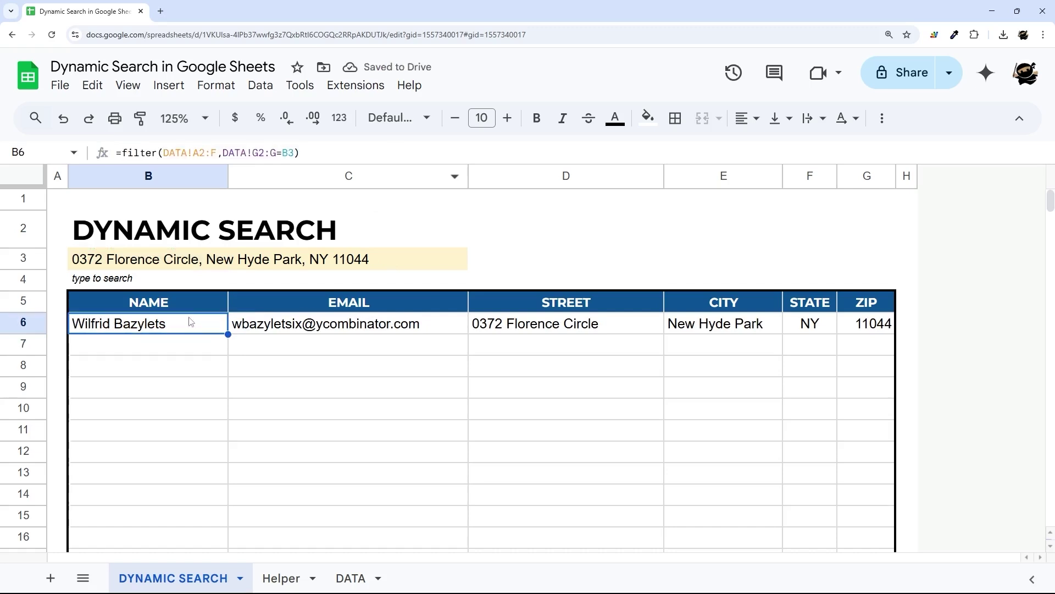
{"action": "left_click", "coordinate": [213, 267]}
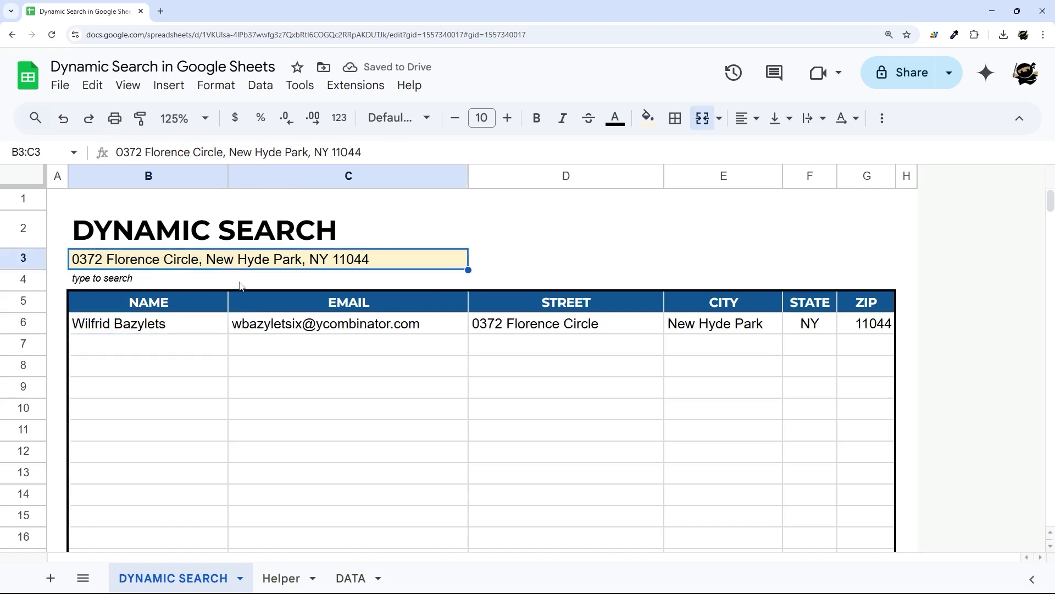
{"action": "left_click_drag", "start_coordinate": [170, 328], "coordinate": [829, 493]}
- Insert a widened column before the table and label B5 "Link"
{"action": "left_click", "coordinate": [152, 263]}
{"action": "right_click", "coordinate": [62, 175]}
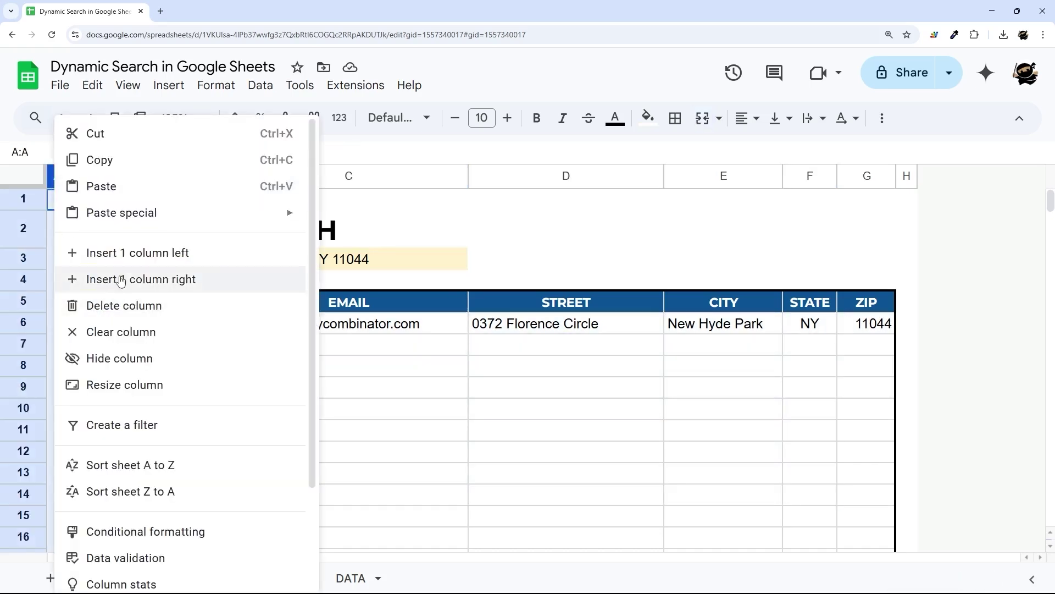
{"action": "left_click", "coordinate": [117, 278]}
{"action": "left_click_drag", "start_coordinate": [89, 175], "coordinate": [154, 176]}
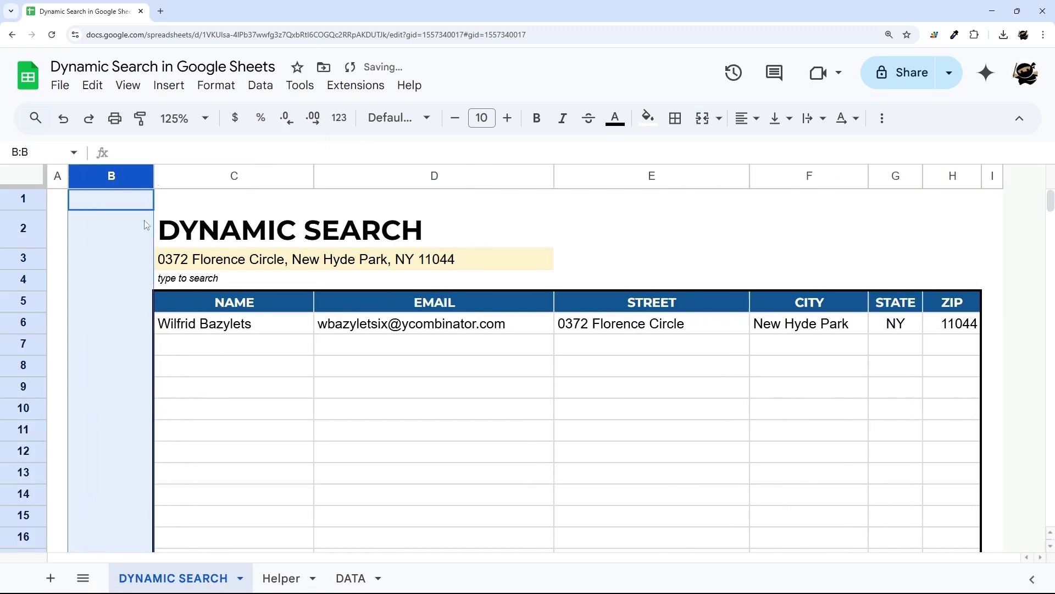
{"action": "left_click", "coordinate": [132, 314]}
{"action": "type", "text": "Link"}
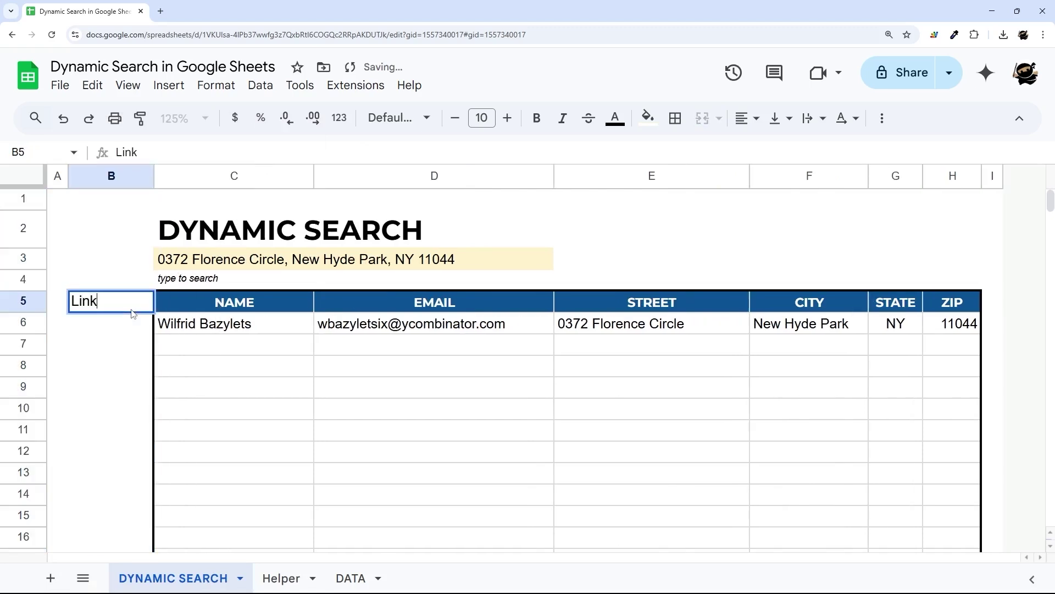
{"action": "key", "text": "Return"}
- Test an entry in the result's email cell D6, then undo it
{"action": "left_click", "coordinate": [189, 309]}
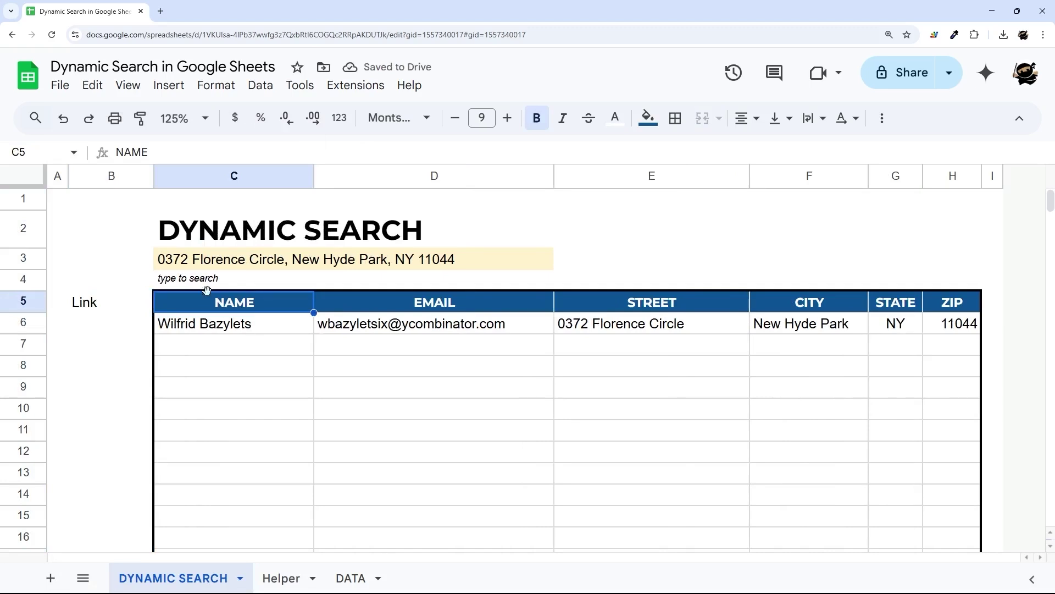
{"action": "left_click", "coordinate": [490, 327]}
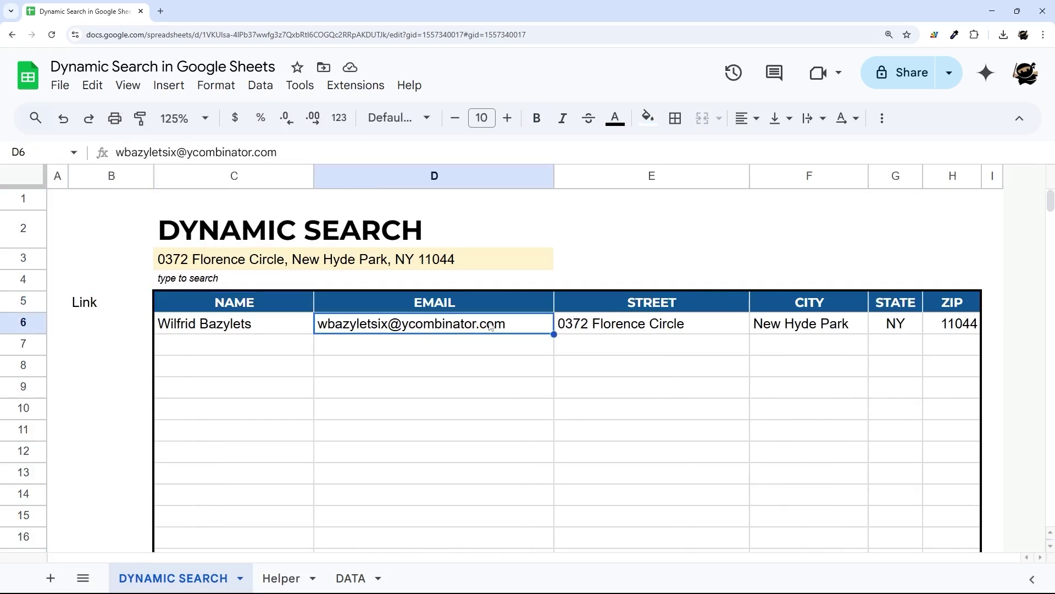
{"action": "type", "text": "gjh"}
{"action": "key", "text": "BackSpace"}
{"action": "key", "text": "Return"}
{"action": "left_click", "coordinate": [491, 326]}
{"action": "key", "text": "ctrl+z"}
{"action": "left_click_drag", "start_coordinate": [223, 325], "coordinate": [943, 477]}
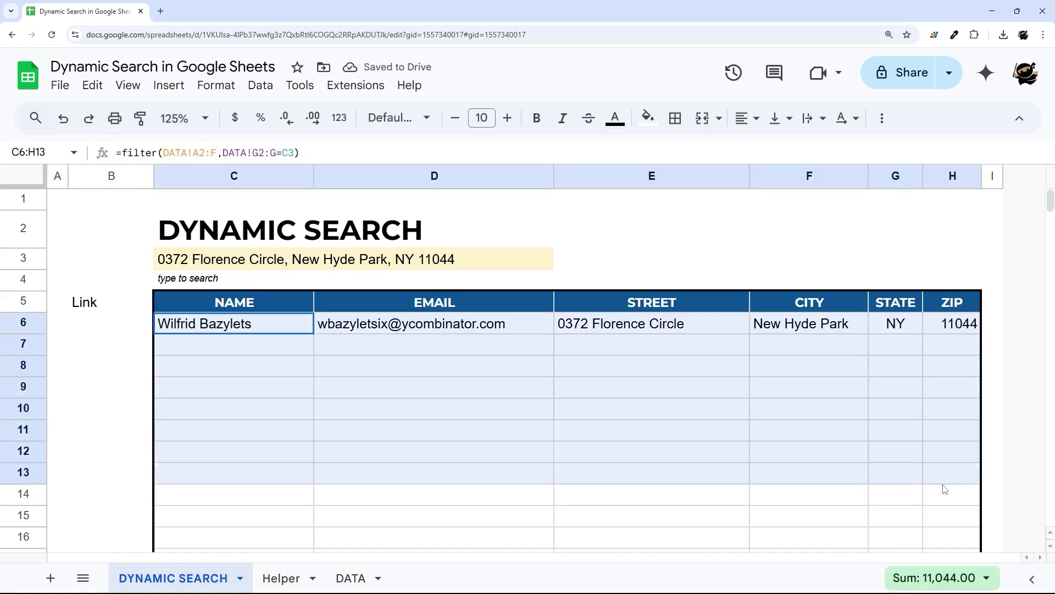
{"action": "left_click", "coordinate": [263, 294]}
- Copy the NAME column's formatting onto the Link column with Paint format
{"action": "left_click_drag", "start_coordinate": [1050, 200], "coordinate": [1024, 559]}
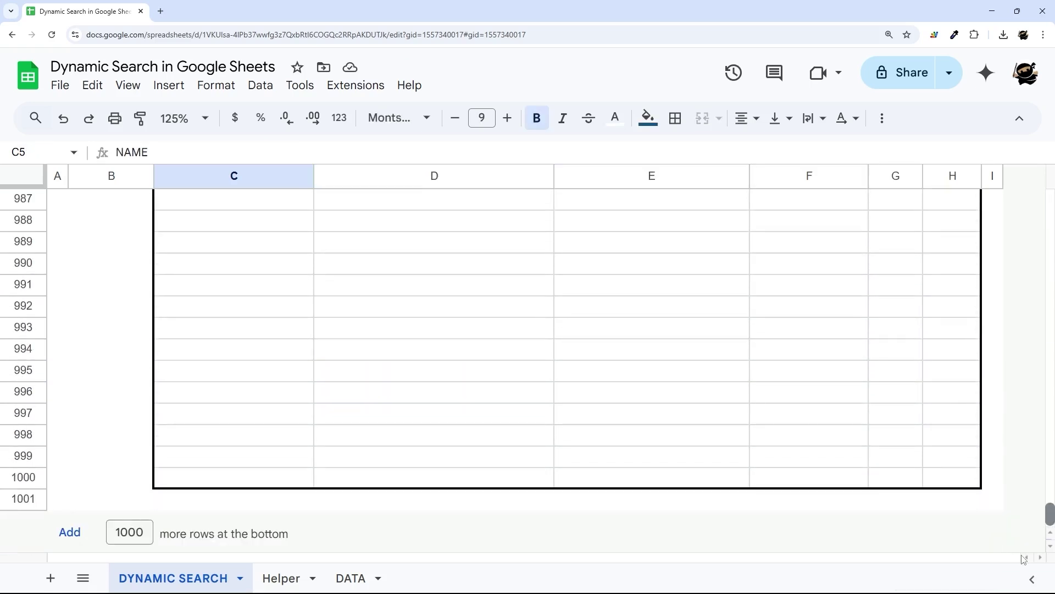
{"action": "left_click", "coordinate": [224, 482], "text": "shift"}
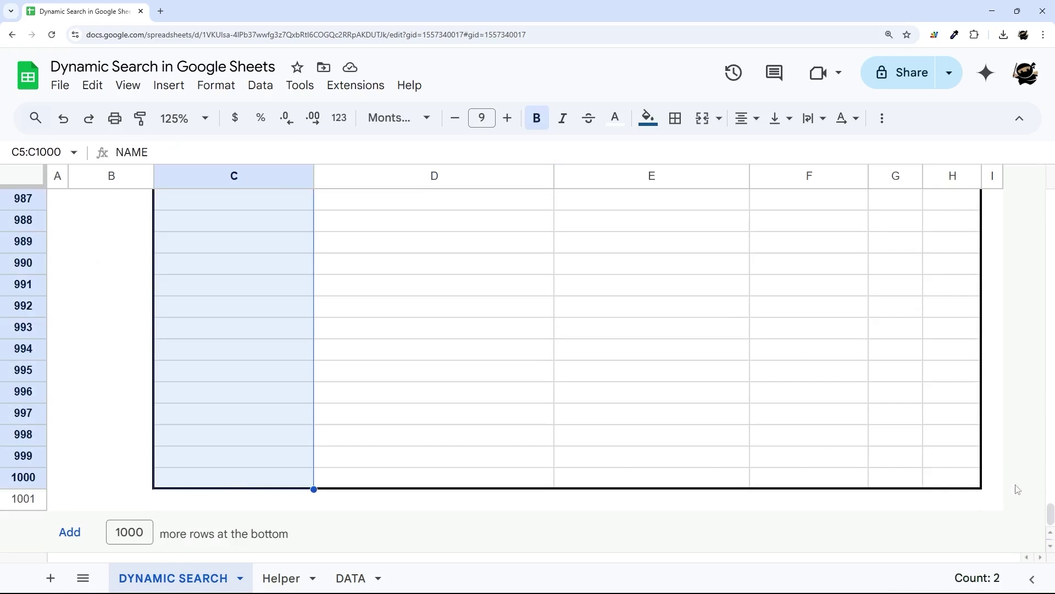
{"action": "left_click_drag", "start_coordinate": [1050, 513], "coordinate": [1030, 171]}
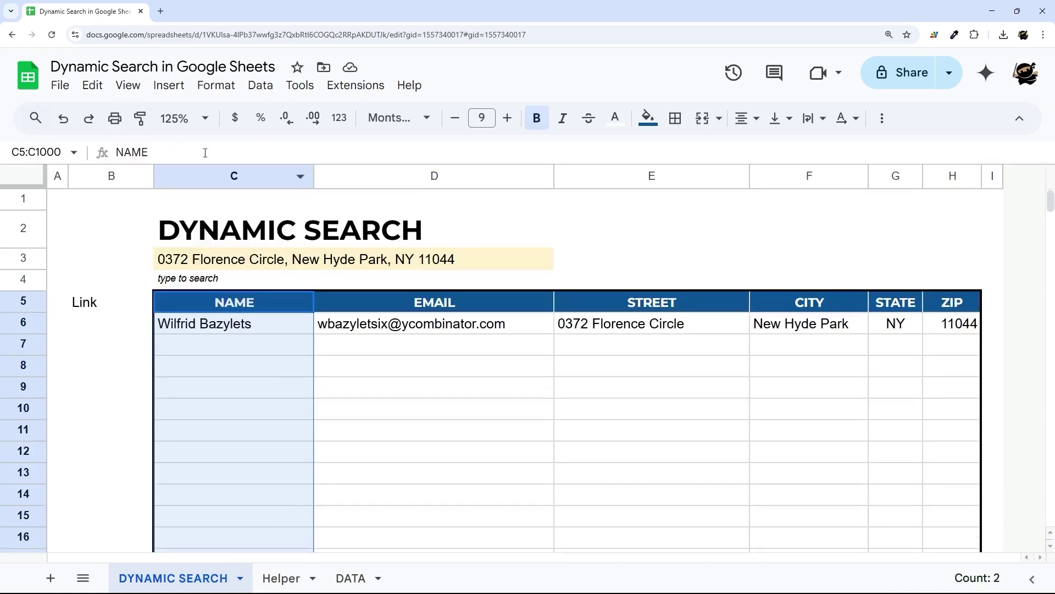
{"action": "left_click", "coordinate": [140, 119]}
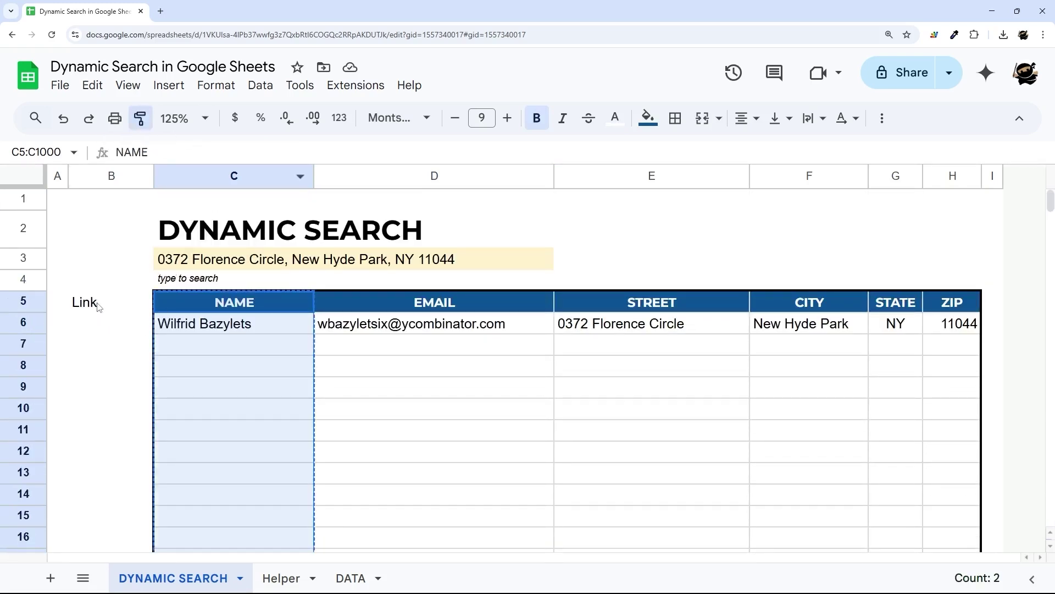
{"action": "left_click", "coordinate": [98, 307]}
{"action": "left_click", "coordinate": [229, 367]}
{"action": "left_click", "coordinate": [120, 327]}
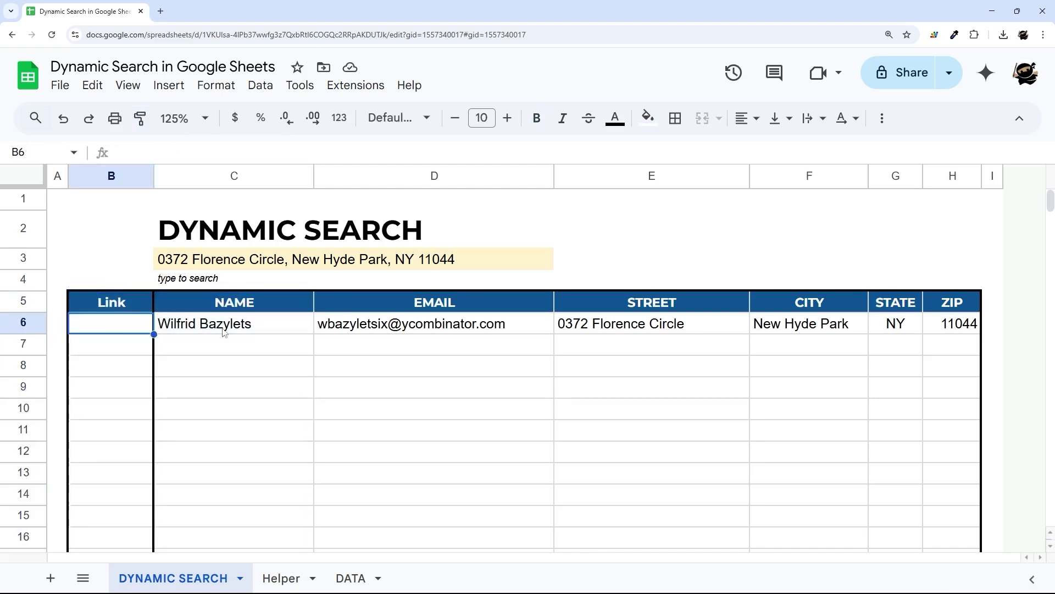
{"action": "left_click_drag", "start_coordinate": [235, 333], "coordinate": [967, 328]}
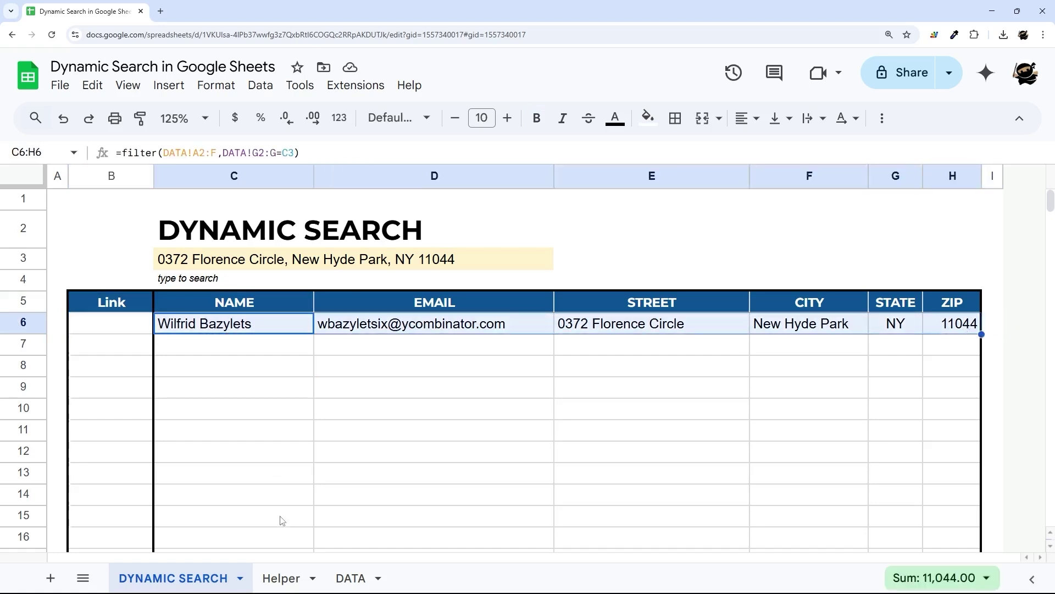
{"action": "left_click", "coordinate": [252, 325]}
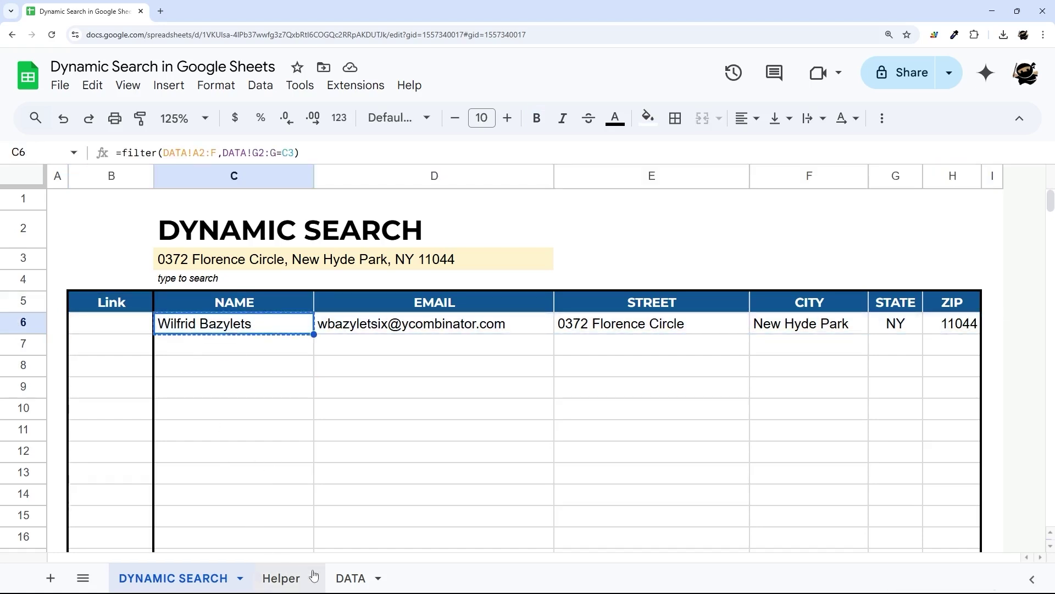
- Find the matching person's record on DATA and select its cell A566
{"action": "left_click", "coordinate": [343, 577]}
{"action": "key", "text": "ctrl+f"}
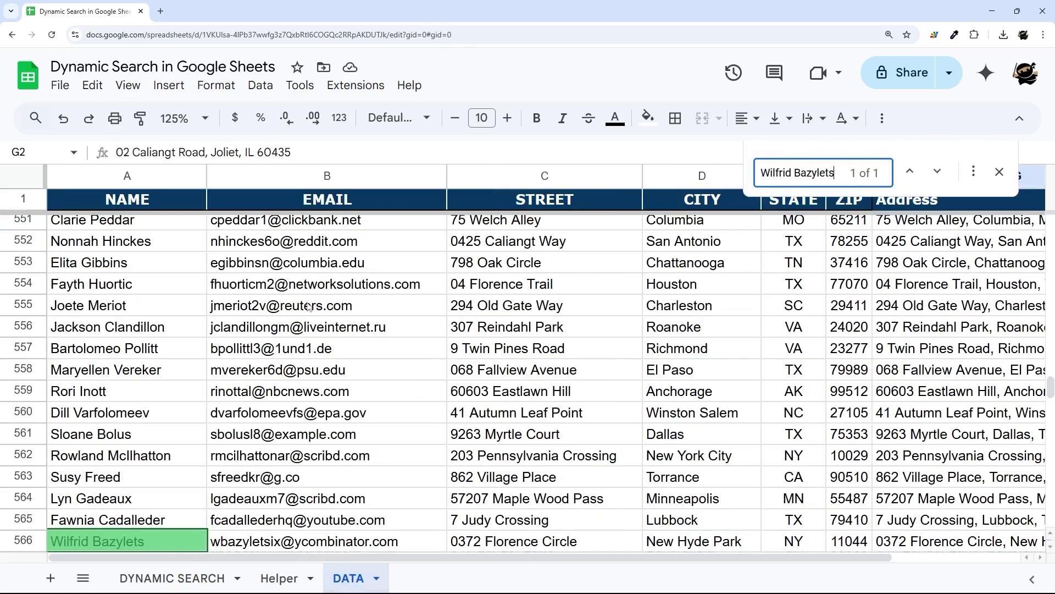
{"action": "left_click", "coordinate": [27, 403]}
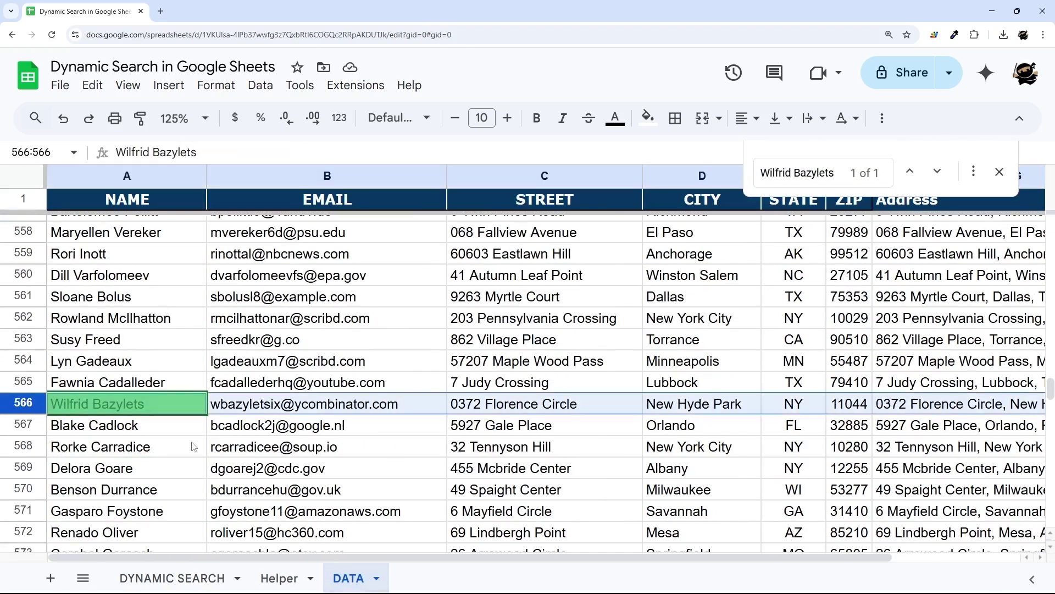
{"action": "left_click", "coordinate": [144, 403]}
{"action": "left_click", "coordinate": [998, 172]}
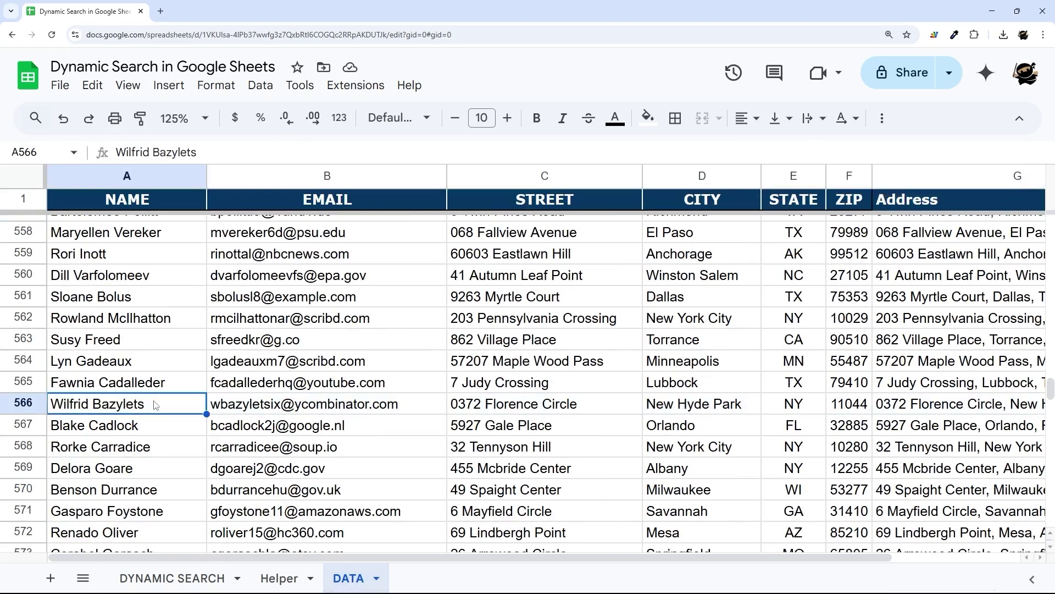
- Copy a link to cell A566 and paste it into DYNAMIC SEARCH's C1
{"action": "right_click", "coordinate": [102, 410]}
{"action": "scroll", "coordinate": [259, 495], "scroll_direction": "down", "scroll_amount": 3}
{"action": "mouse_move", "coordinate": [202, 578]}
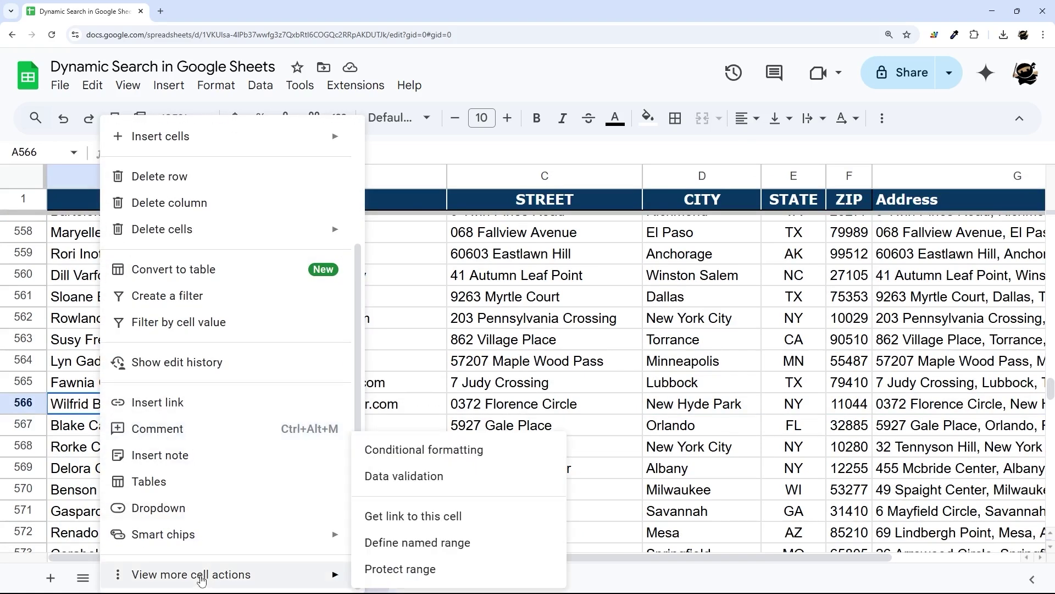
{"action": "left_click", "coordinate": [430, 521]}
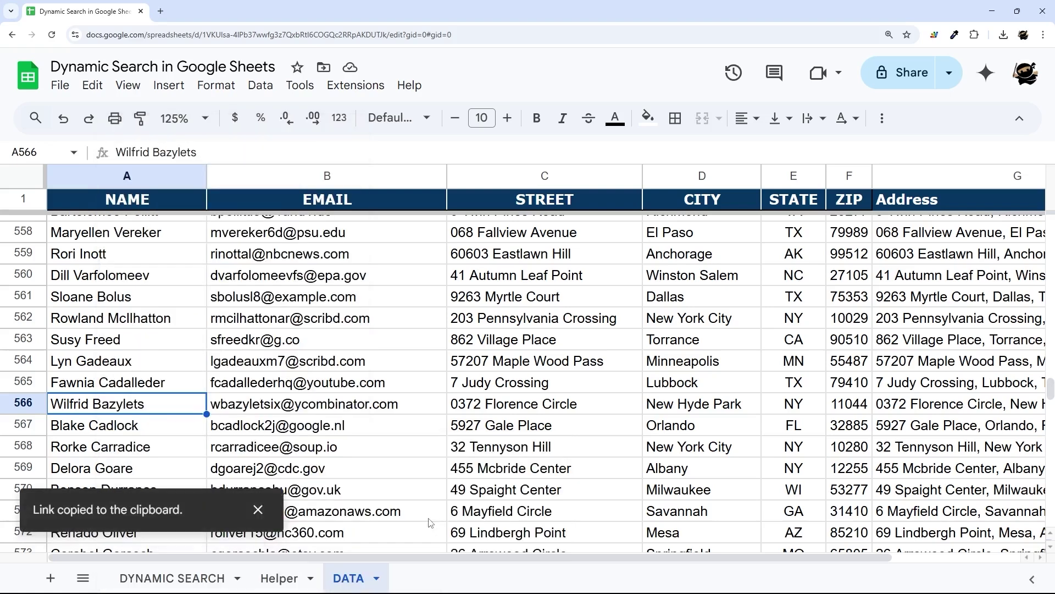
{"action": "left_click", "coordinate": [172, 578]}
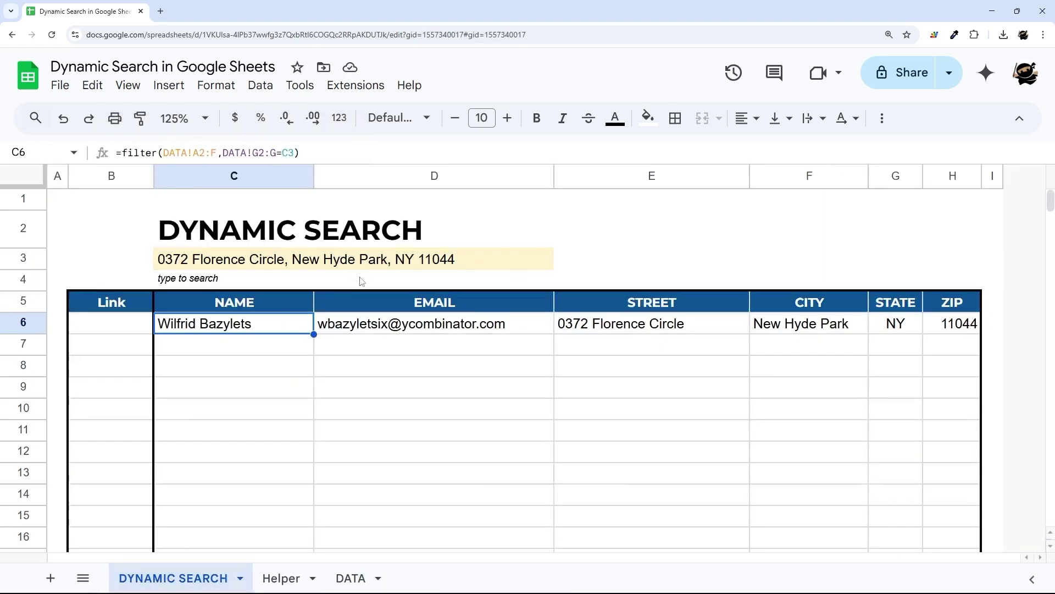
{"action": "double_click", "coordinate": [240, 201]}
{"action": "key", "text": "ctrl+v"}
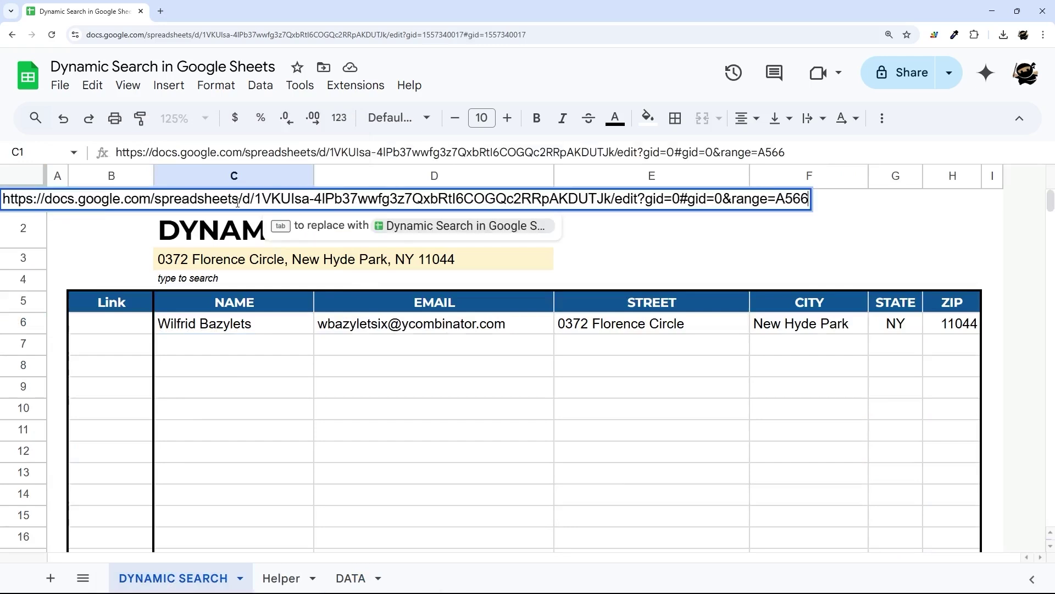
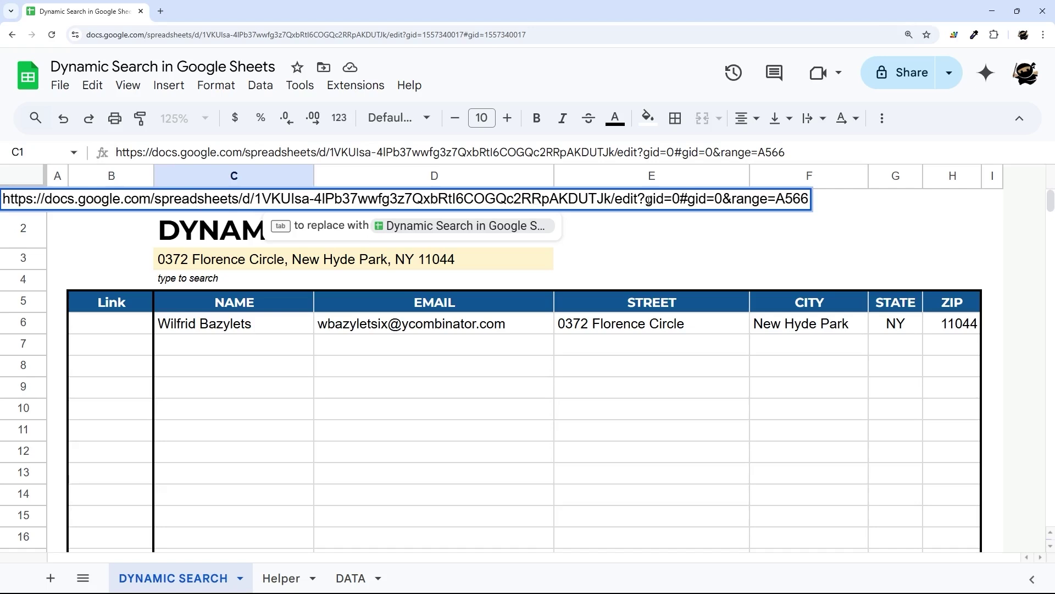
- Shorten C1's link text to '#gid=0&range=A566' by deleting the URL before #gid
{"action": "left_click_drag", "start_coordinate": [681, 198], "coordinate": [3, 198]}
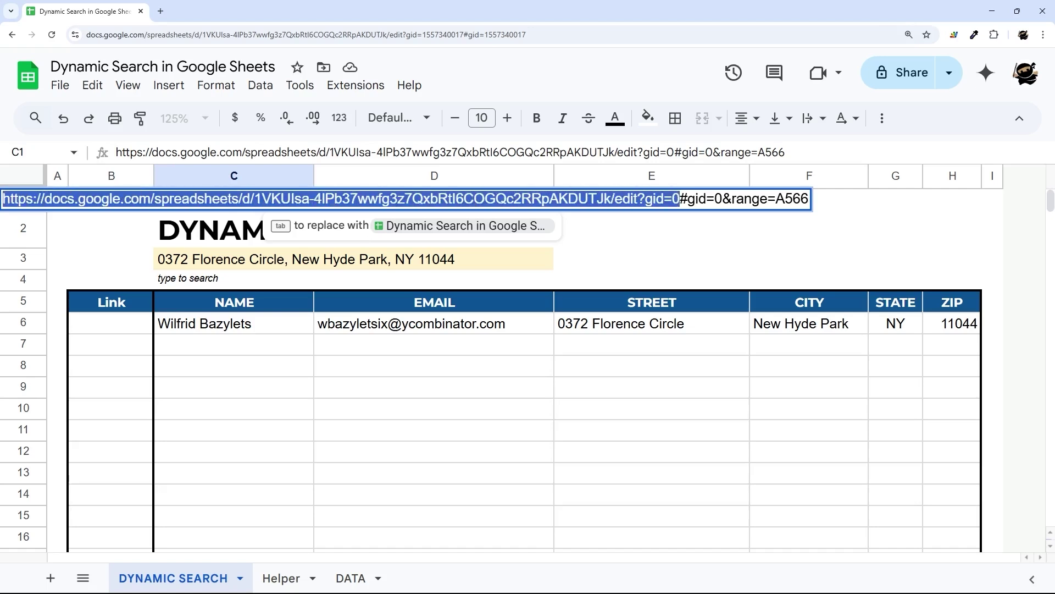
{"action": "key", "text": "BackSpace"}
{"action": "key", "text": "Return"}
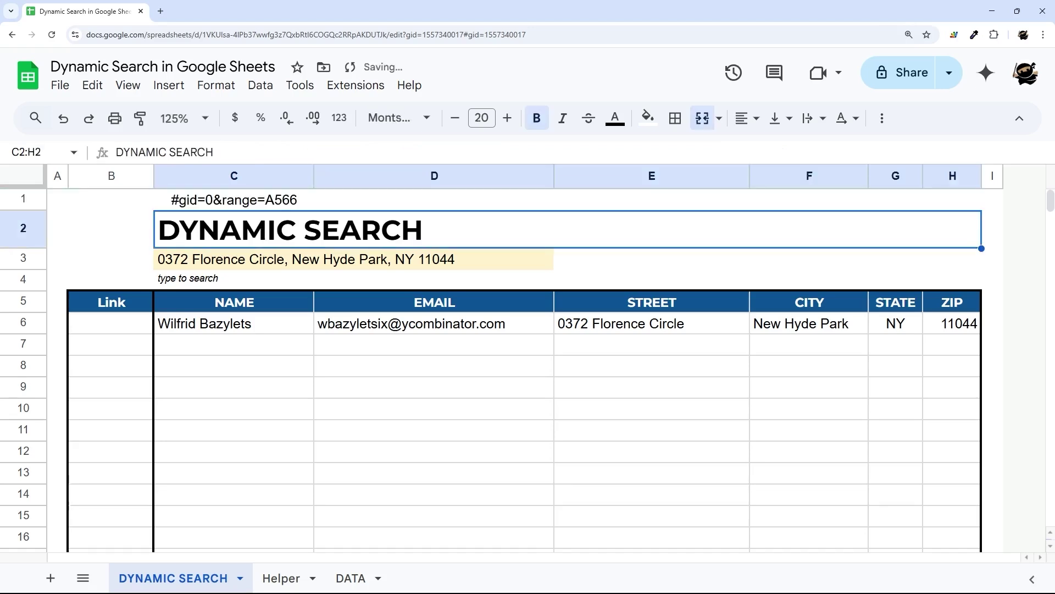
- Highlight #gid=0 in C1 and view the DATA sheet at row 566
{"action": "left_click", "coordinate": [215, 208]}
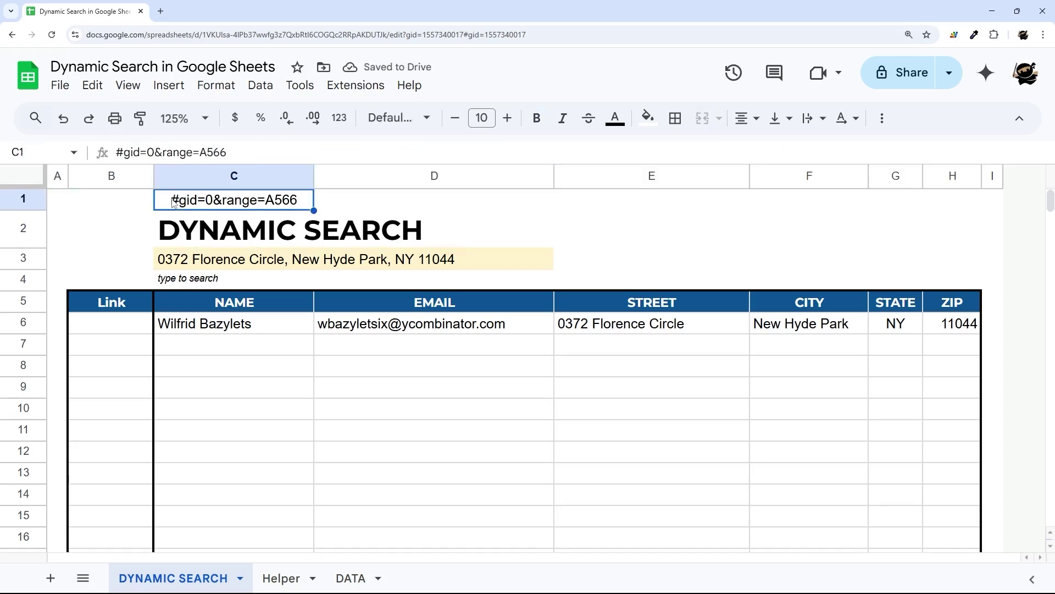
{"action": "double_click", "coordinate": [174, 203]}
{"action": "left_click_drag", "start_coordinate": [170, 199], "coordinate": [214, 198]}
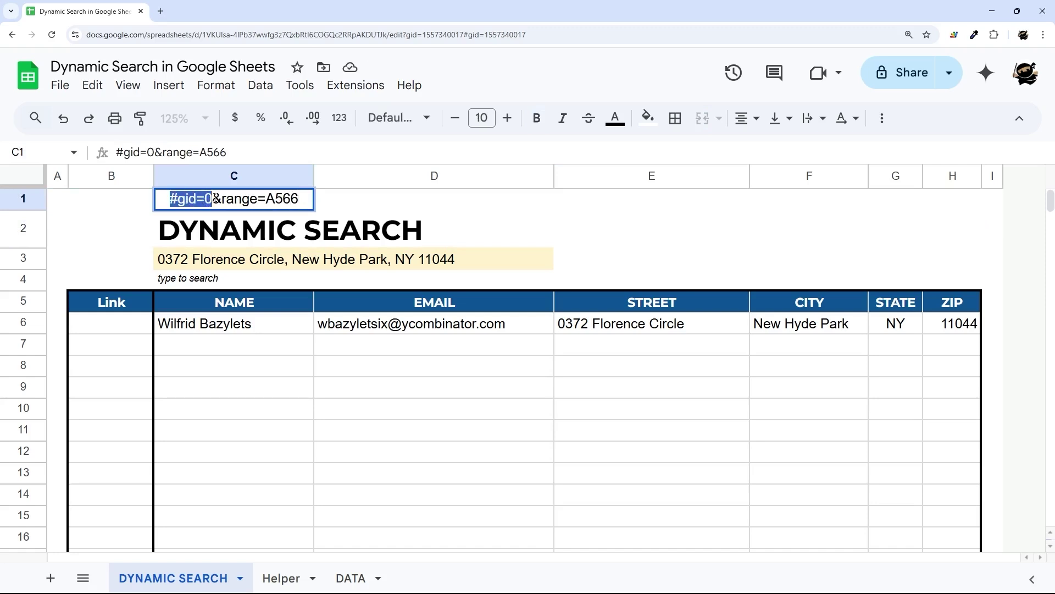
{"action": "left_click", "coordinate": [350, 578]}
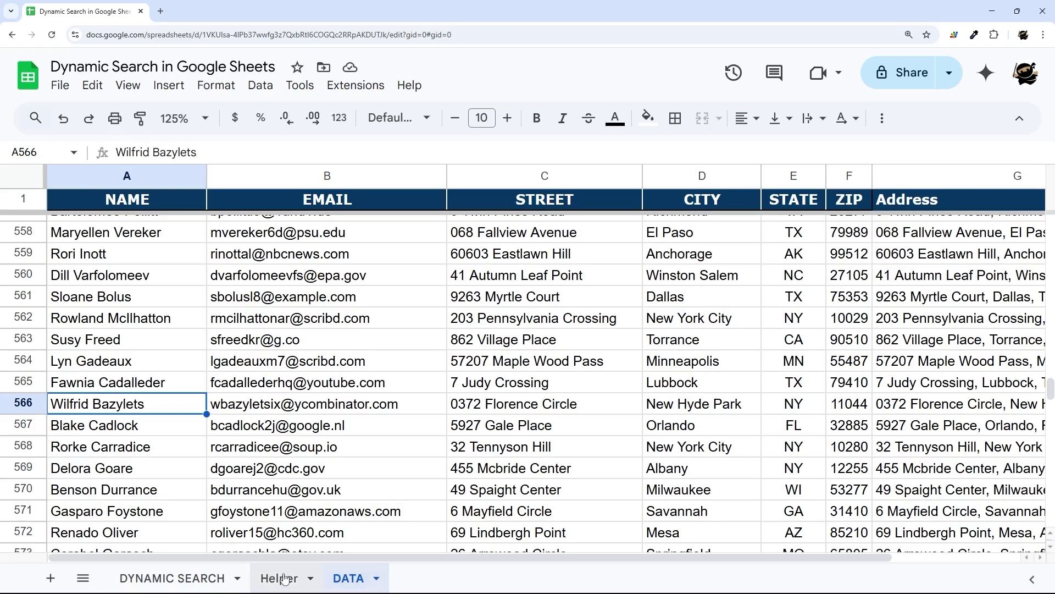
- Compare the Helper, DATA and DYNAMIC SEARCH gid values in the address bar, confirming DATA is 0
{"action": "left_click", "coordinate": [284, 578]}
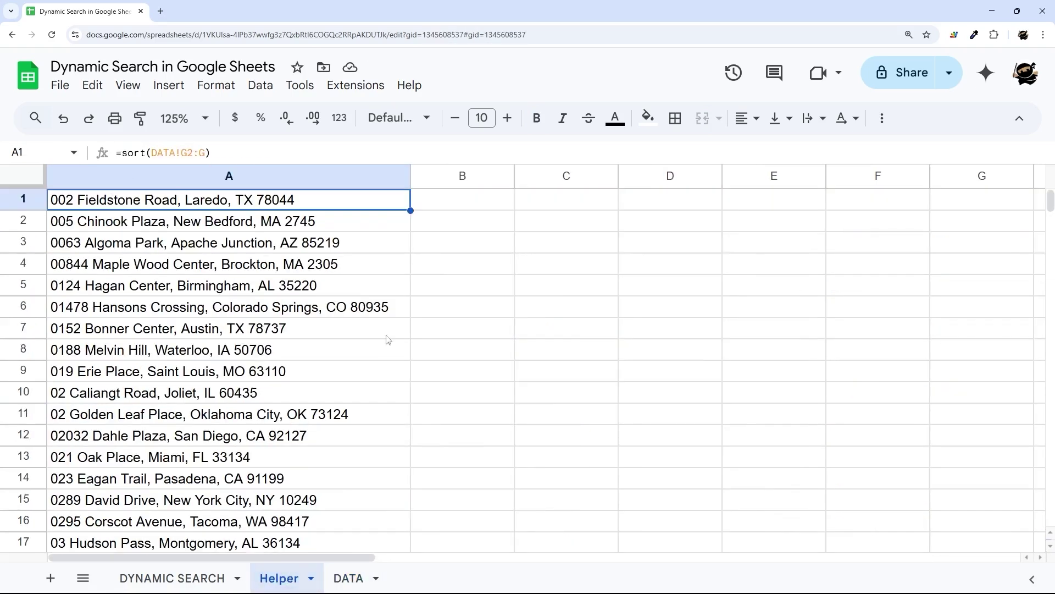
{"action": "double_click", "coordinate": [485, 36]}
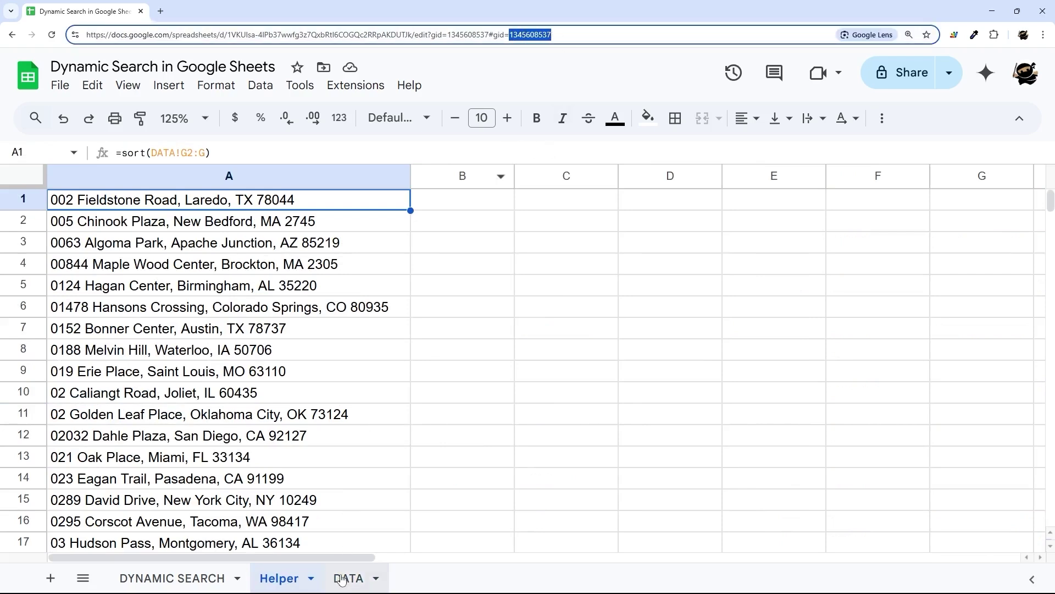
{"action": "left_click", "coordinate": [350, 577]}
{"action": "double_click", "coordinate": [474, 35]}
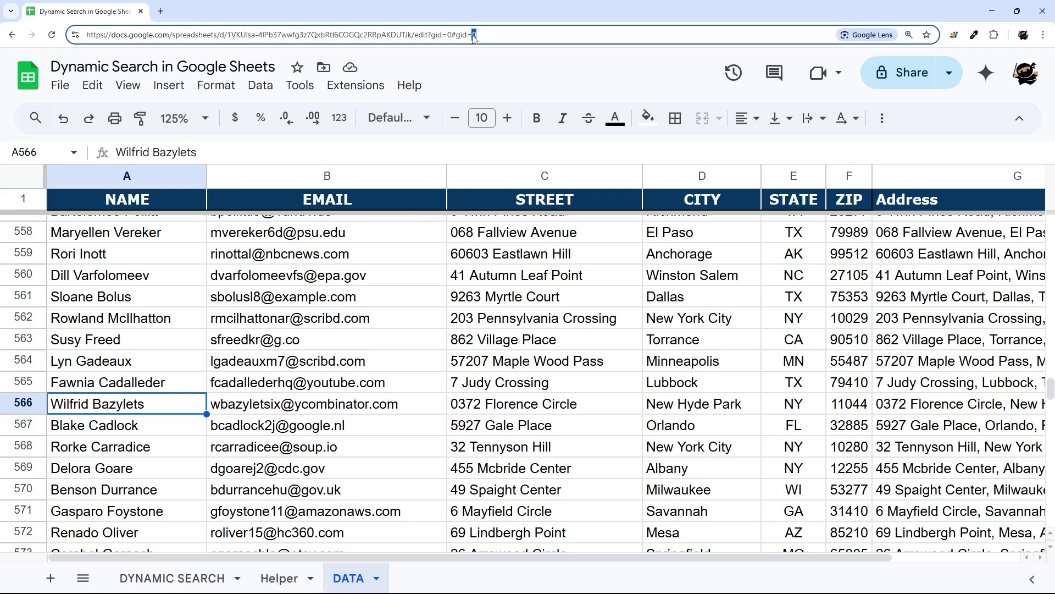
{"action": "left_click", "coordinate": [259, 580]}
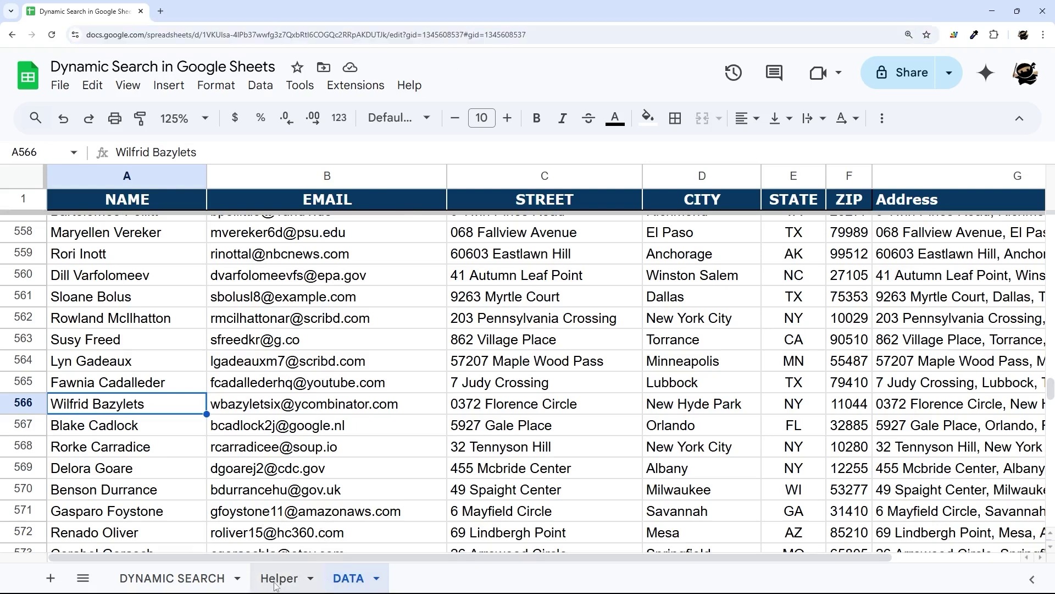
{"action": "double_click", "coordinate": [530, 35]}
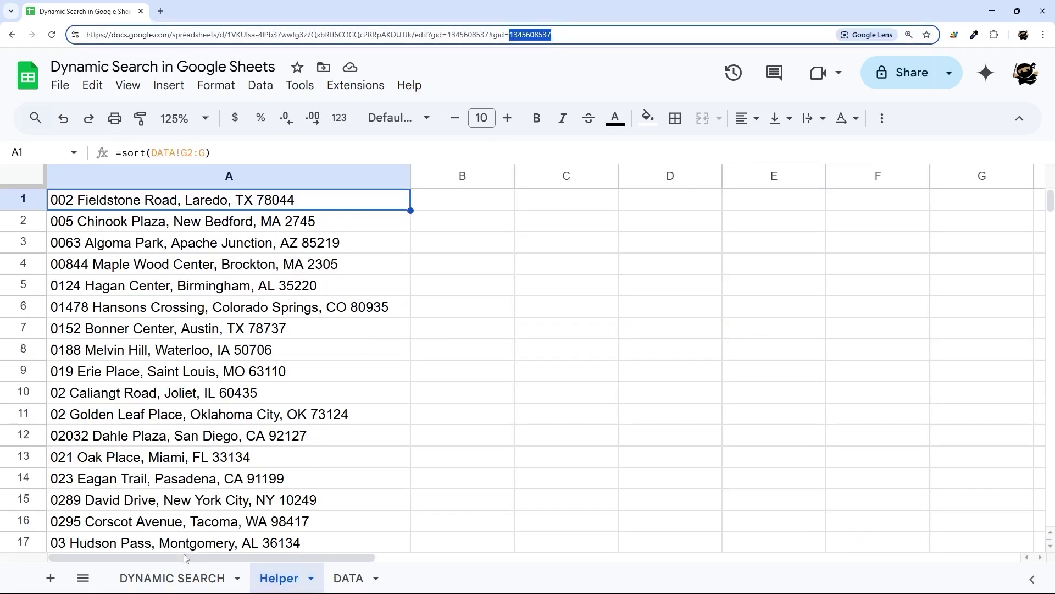
{"action": "left_click", "coordinate": [185, 577]}
{"action": "left_click_drag", "start_coordinate": [487, 34], "coordinate": [568, 34]}
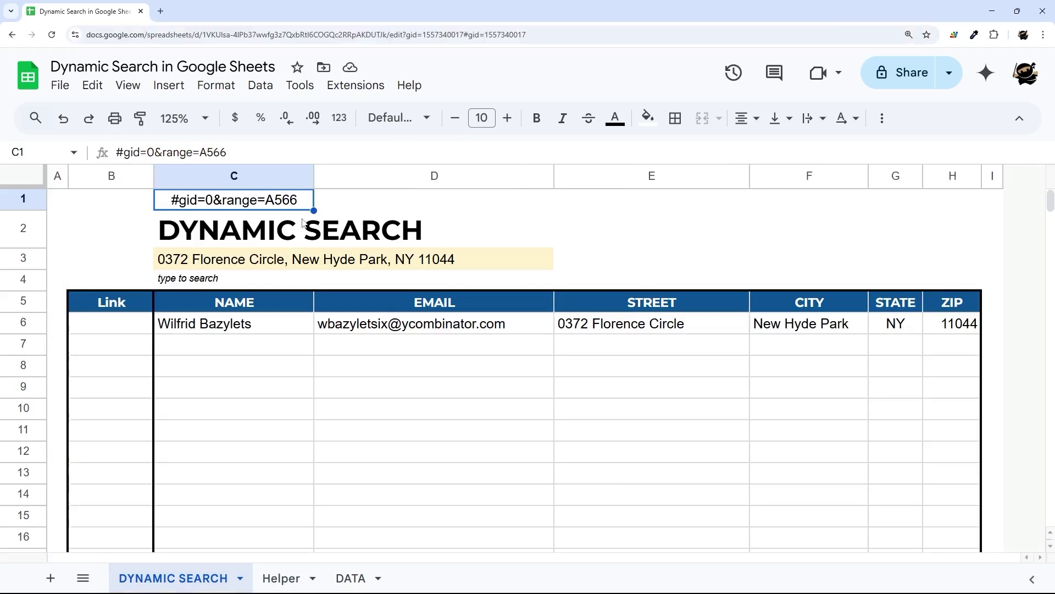
- Delete the '#gid=0&range=A566' text from C1, leaving the cell empty
{"action": "double_click", "coordinate": [208, 199]}
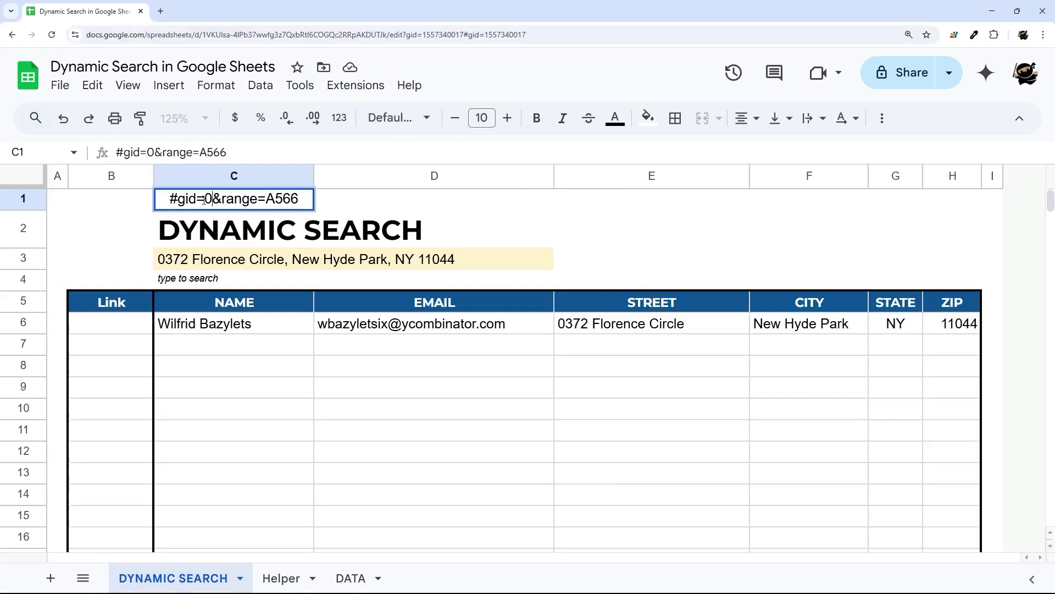
{"action": "left_click_drag", "start_coordinate": [213, 199], "coordinate": [135, 208]}
{"action": "left_click", "coordinate": [220, 197]}
{"action": "left_click_drag", "start_coordinate": [222, 198], "coordinate": [302, 197]}
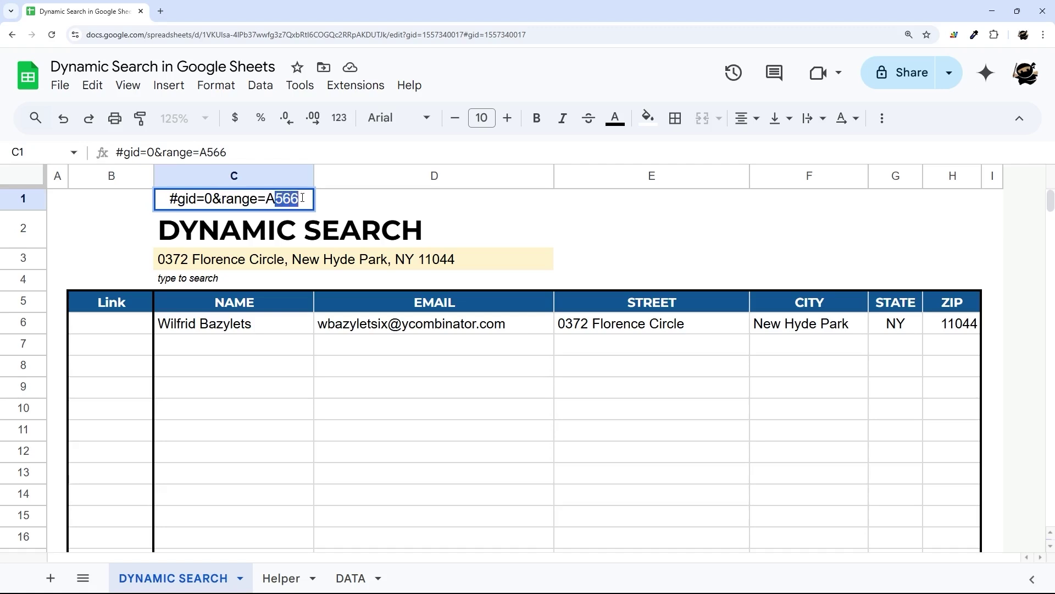
{"action": "key", "text": "BackSpace"}
{"action": "key", "text": "ctrl+a"}
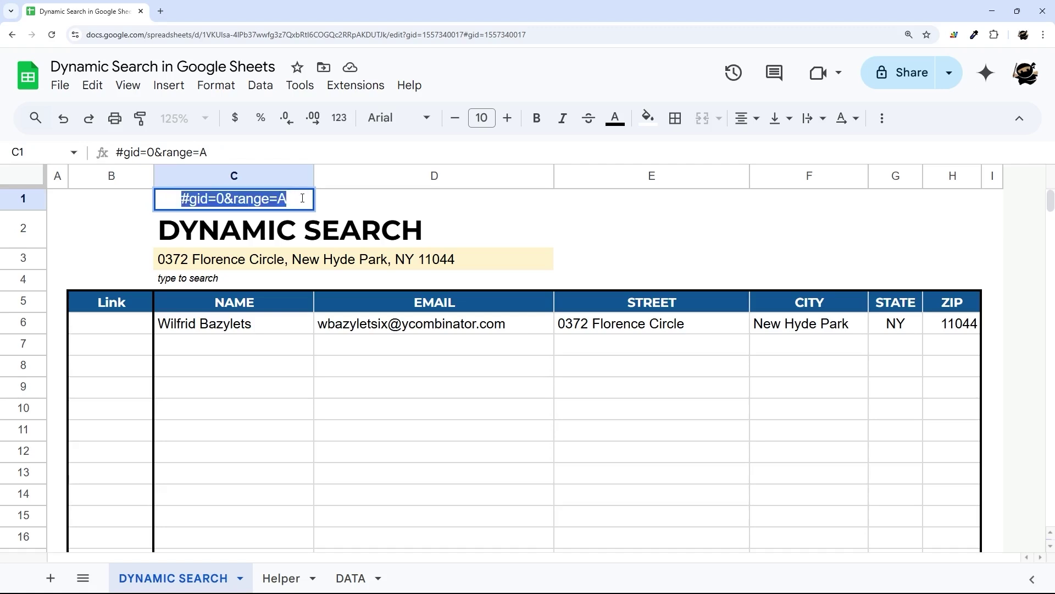
{"action": "key", "text": "ctrl+x"}
{"action": "key", "text": "Return"}
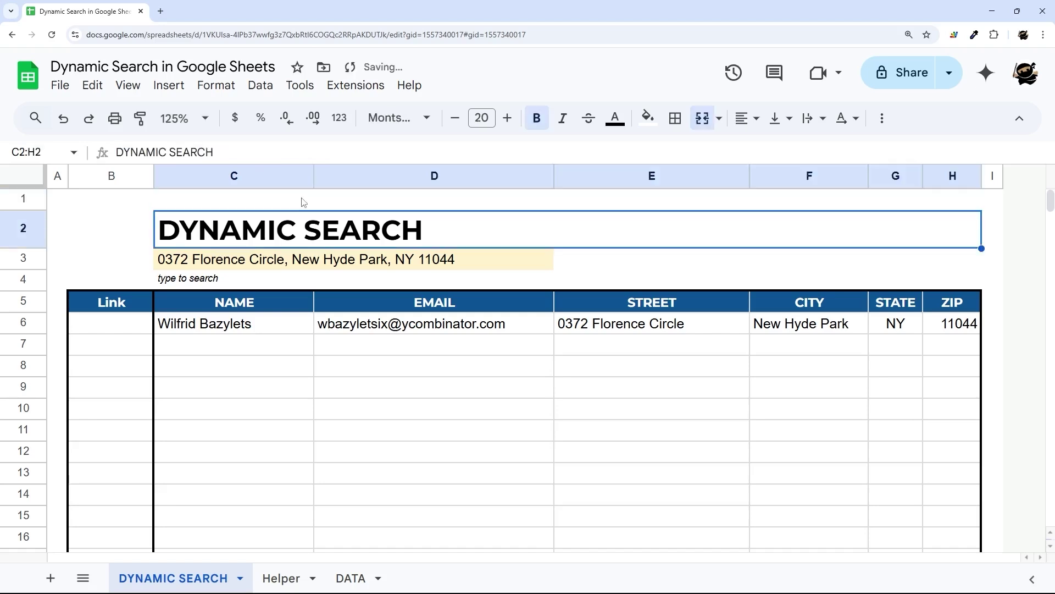
{"action": "left_click", "coordinate": [116, 328]}
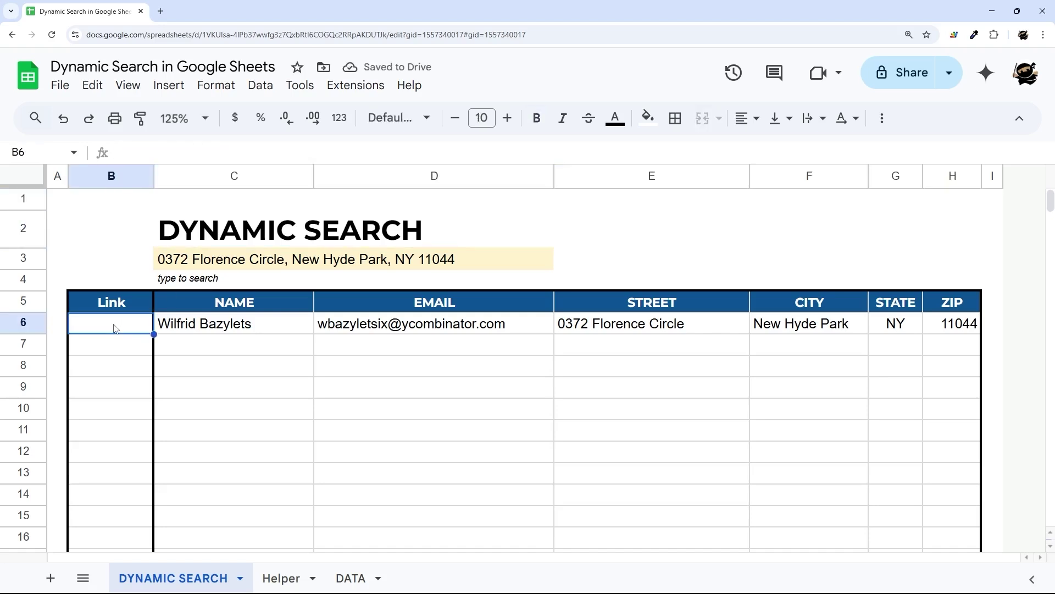
- Enter =HYPERLINK("#gid=0&range=A","Link") in B6
{"action": "type", "text": "=hyp"}
{"action": "key", "text": "Tab"}
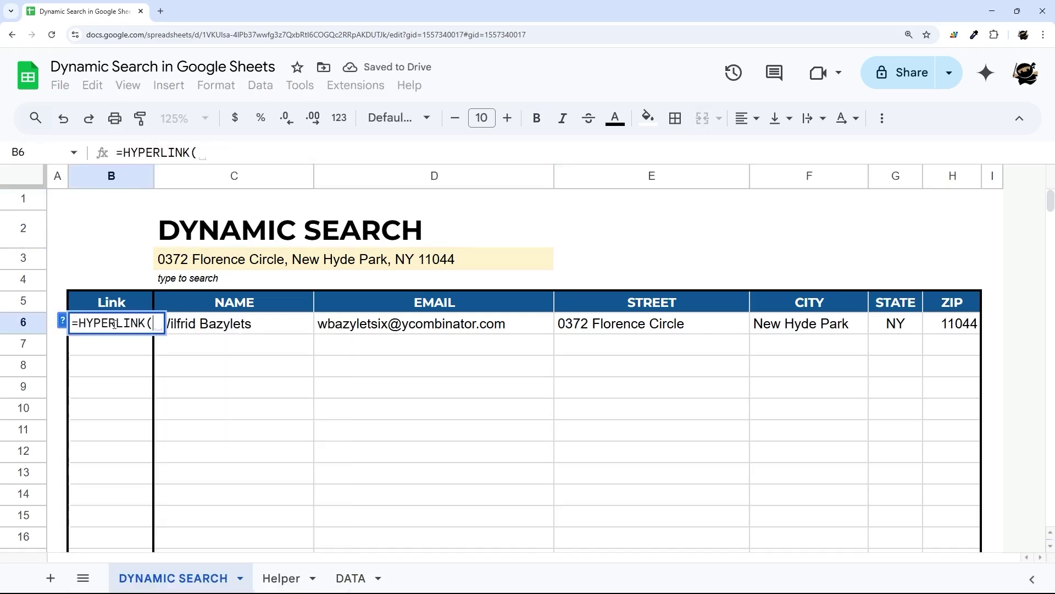
{"action": "left_click", "coordinate": [62, 321]}
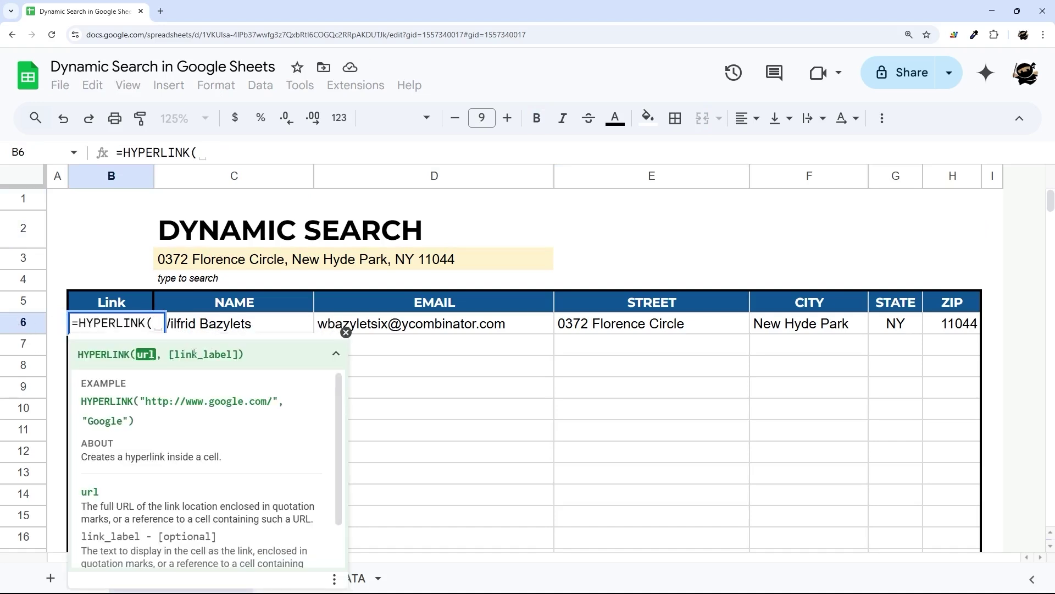
{"action": "left_click", "coordinate": [346, 332]}
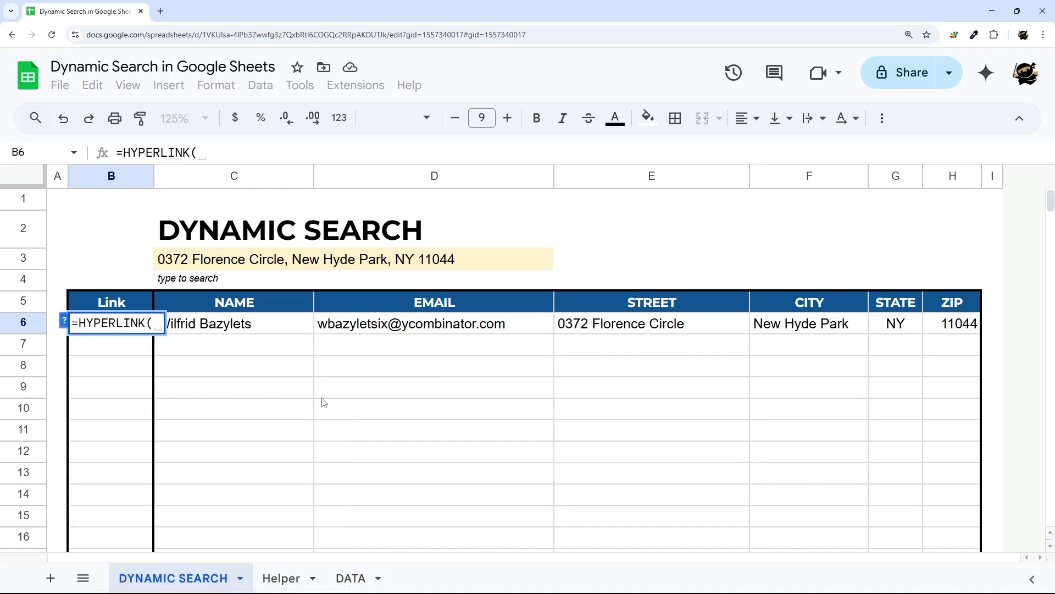
{"action": "type", "text": "\"#gid=0&range=A\""}
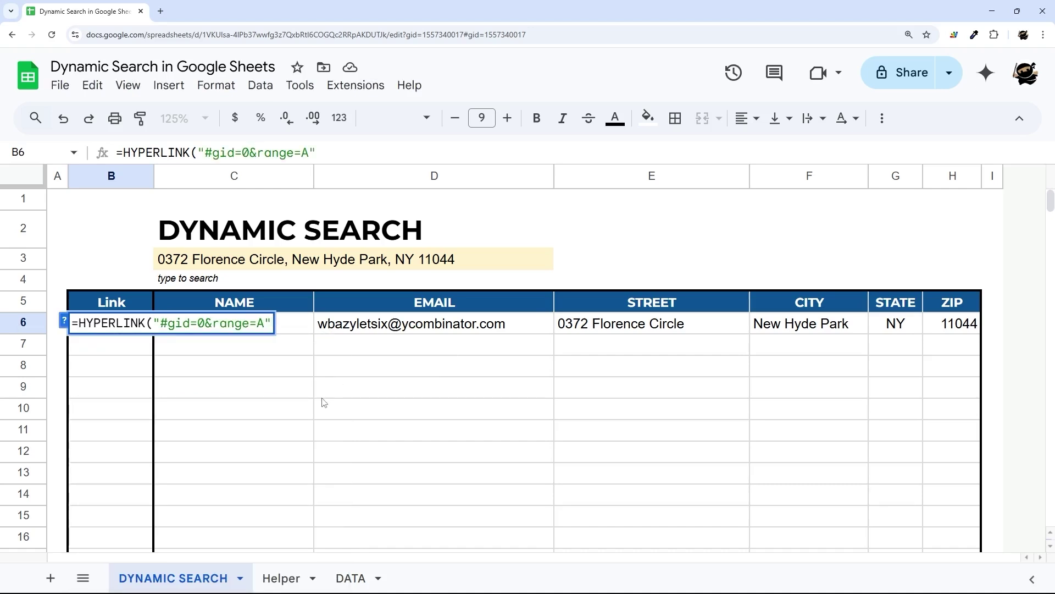
{"action": "type", "text": ", "}
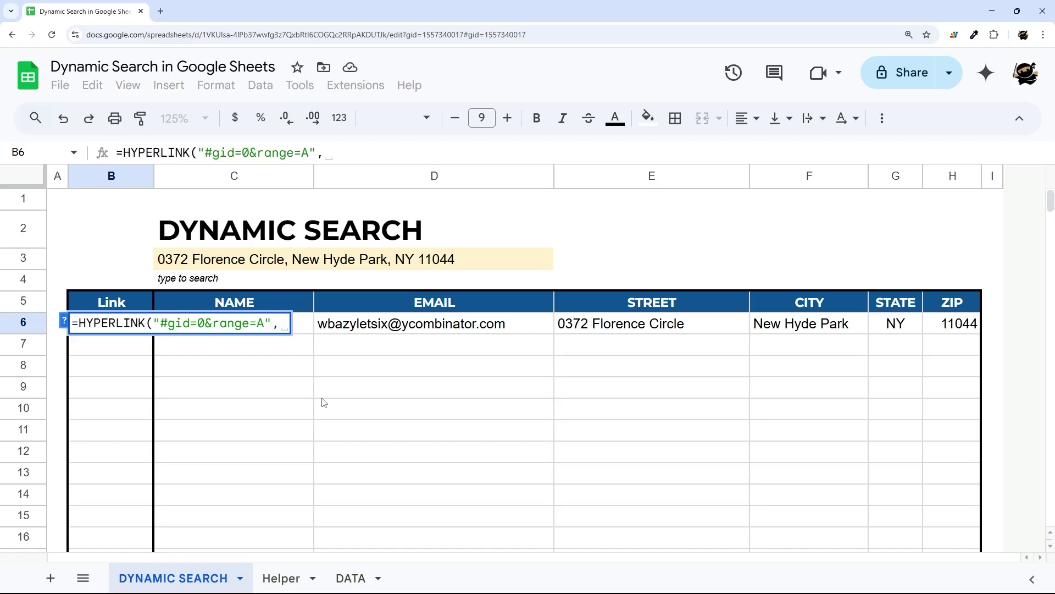
{"action": "type", "text": "\"Link\")"}
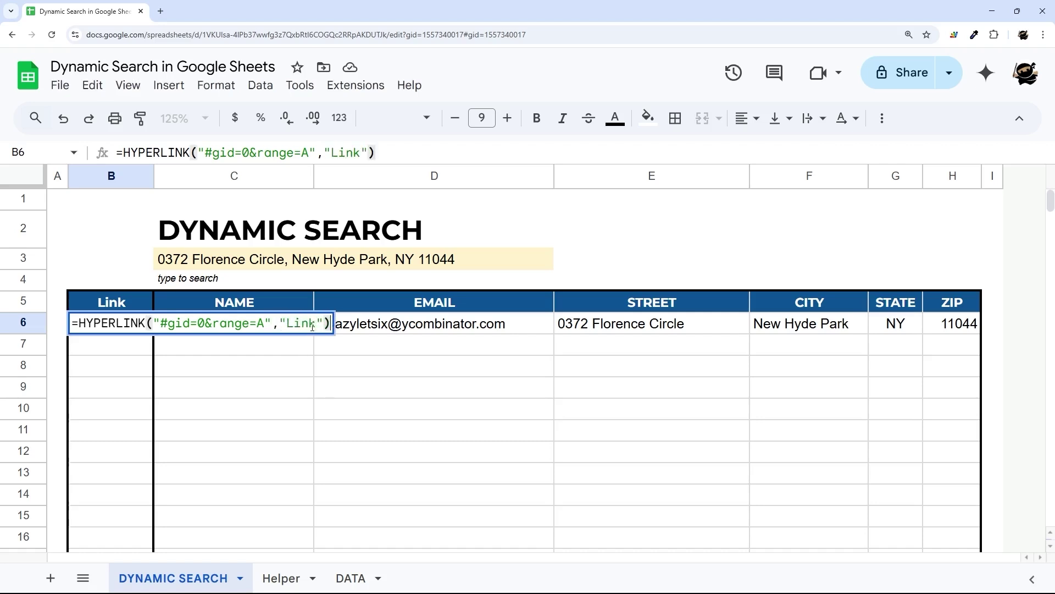
{"action": "key", "text": "Return"}
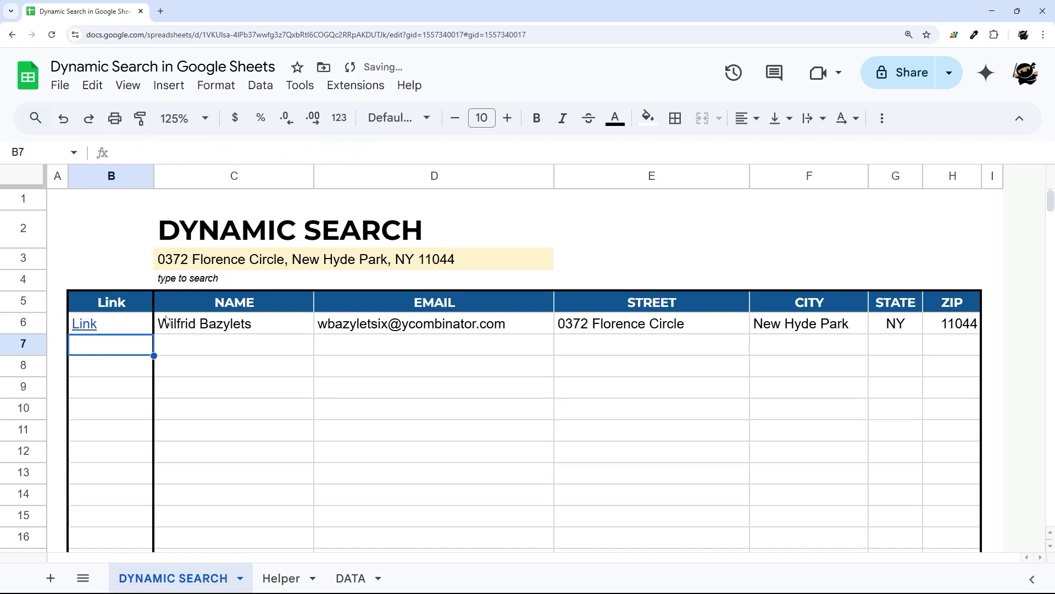
- Follow the B6 Link to the DATA sheet, then return to DYNAMIC SEARCH
{"action": "mouse_move", "coordinate": [88, 327]}
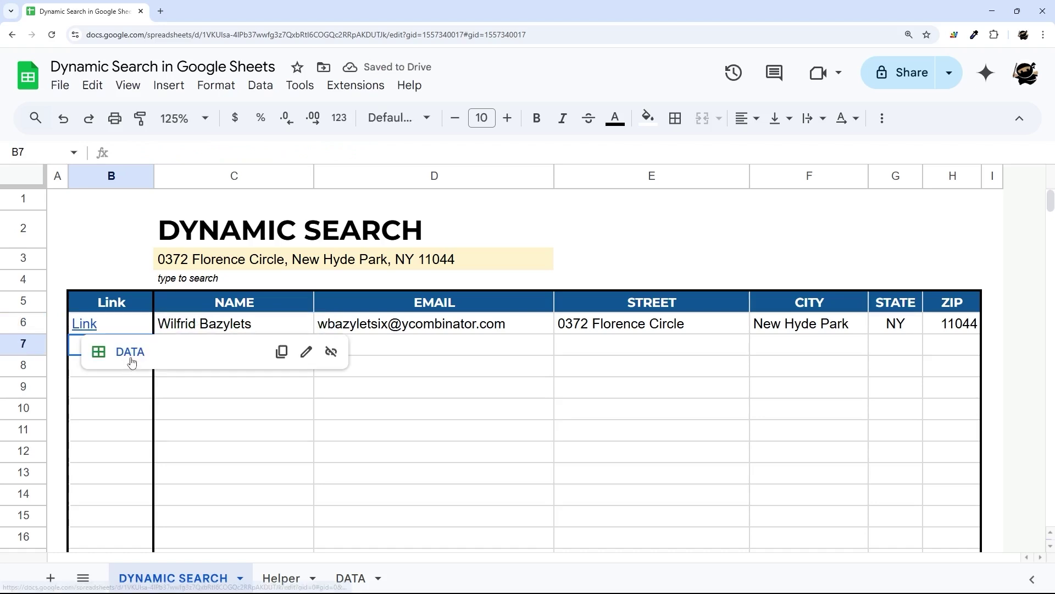
{"action": "left_click", "coordinate": [350, 578]}
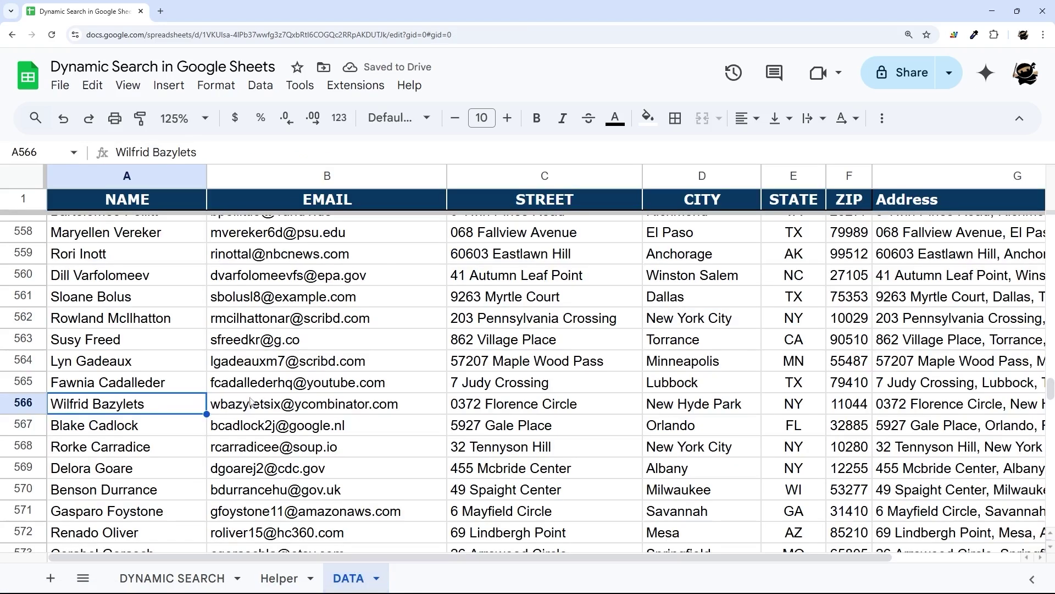
{"action": "left_click", "coordinate": [171, 578]}
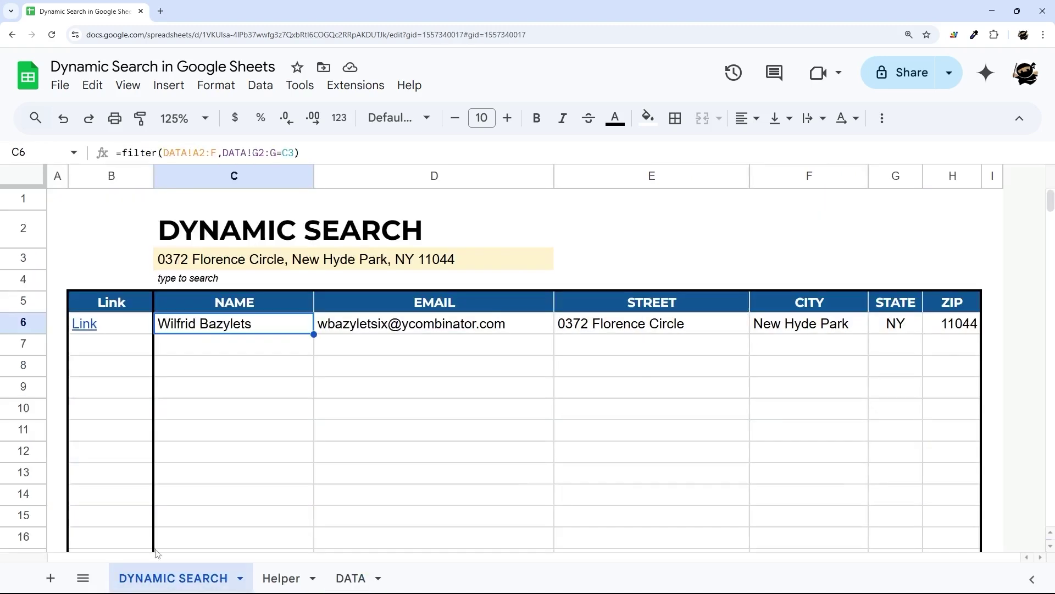
- Enter =match(C6,DATA!A:A,0) in B8 and confirm it returns DATA row 566
{"action": "left_click", "coordinate": [96, 366]}
{"action": "type", "text": "=mat"}
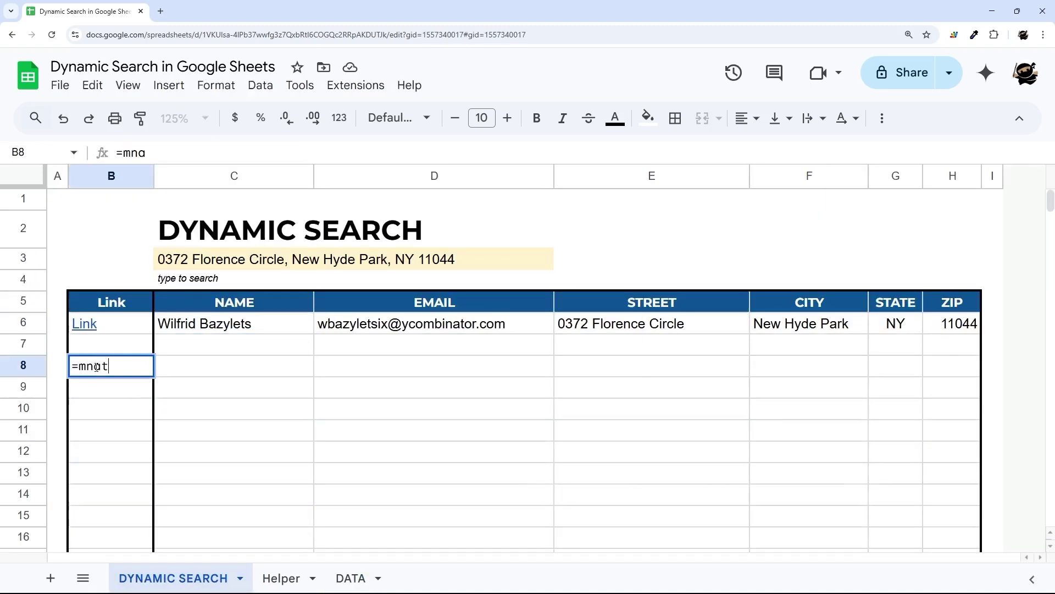
{"action": "type", "text": "ch("}
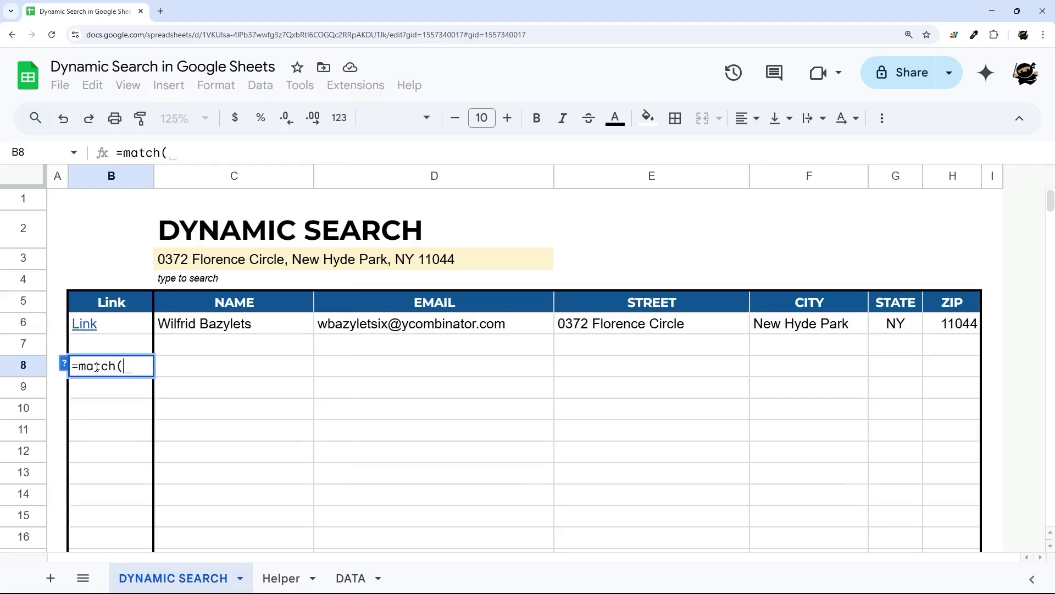
{"action": "left_click", "coordinate": [199, 328]}
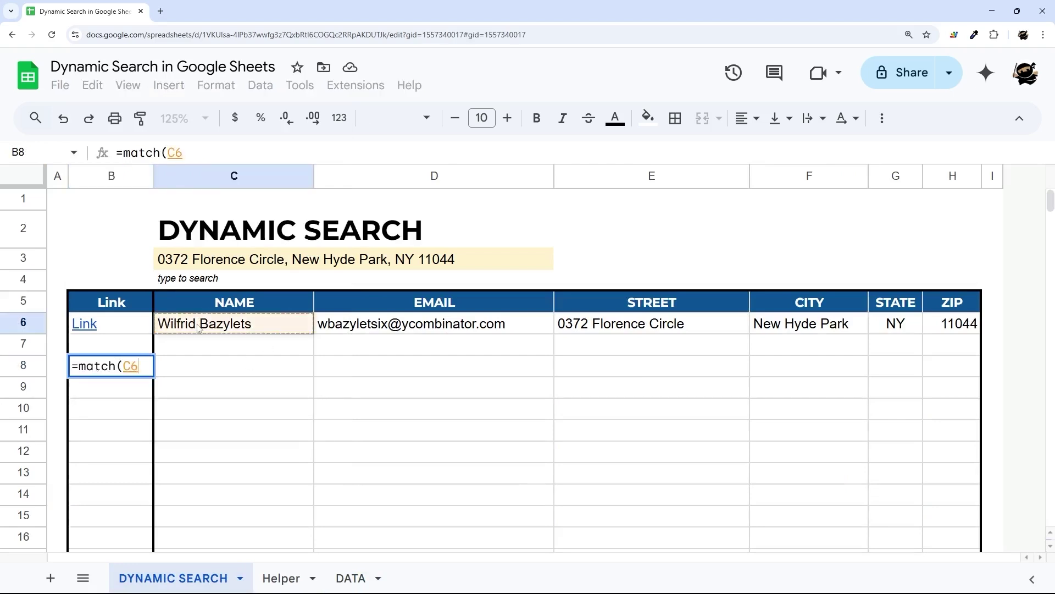
{"action": "type", "text": ","}
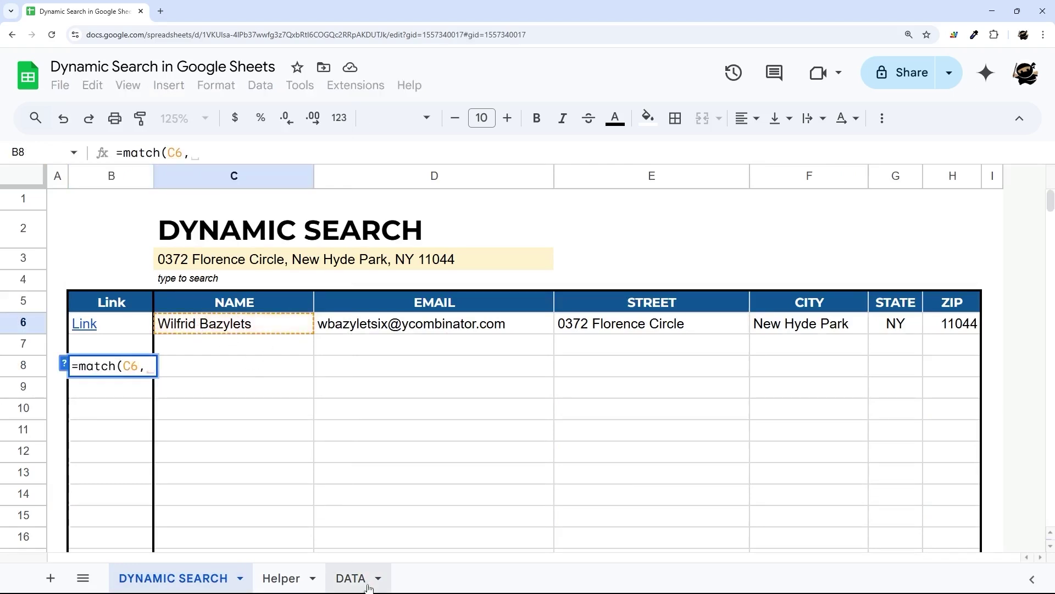
{"action": "left_click", "coordinate": [351, 577]}
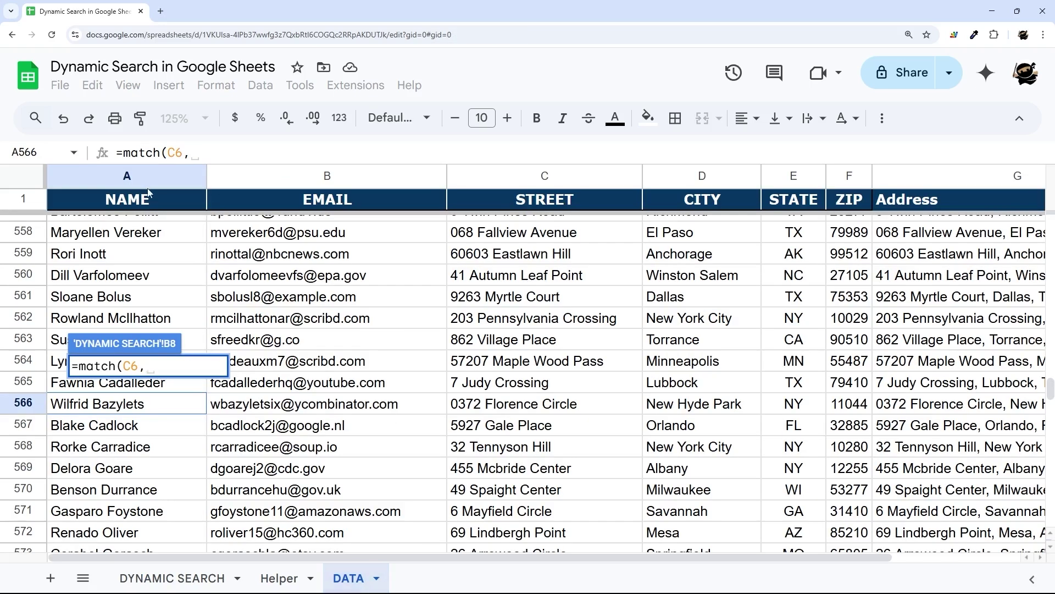
{"action": "left_click", "coordinate": [127, 175]}
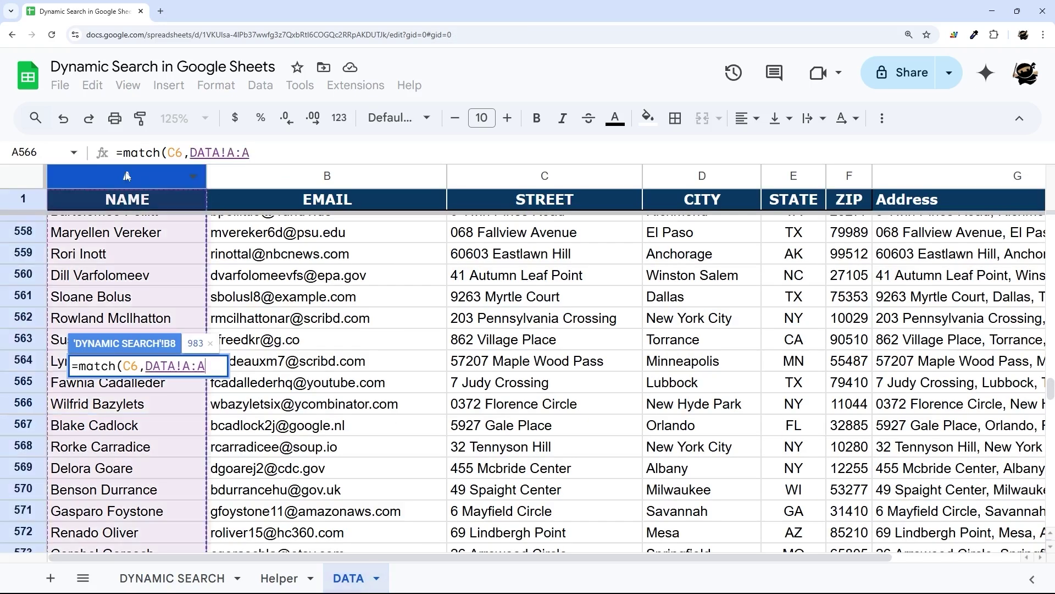
{"action": "type", "text": ",0)"}
{"action": "key", "text": "Return"}
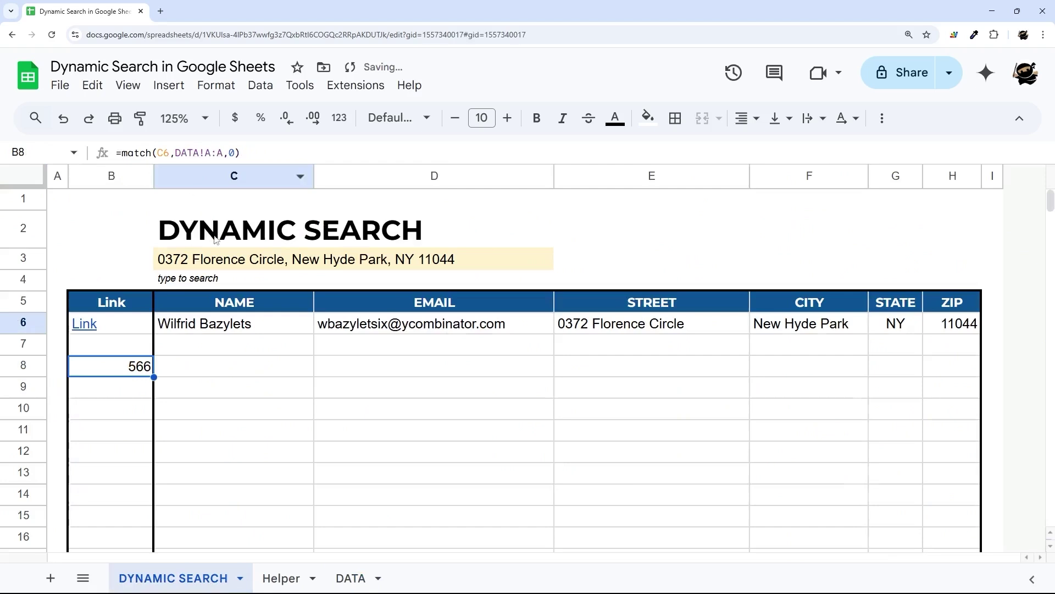
{"action": "left_click", "coordinate": [355, 577]}
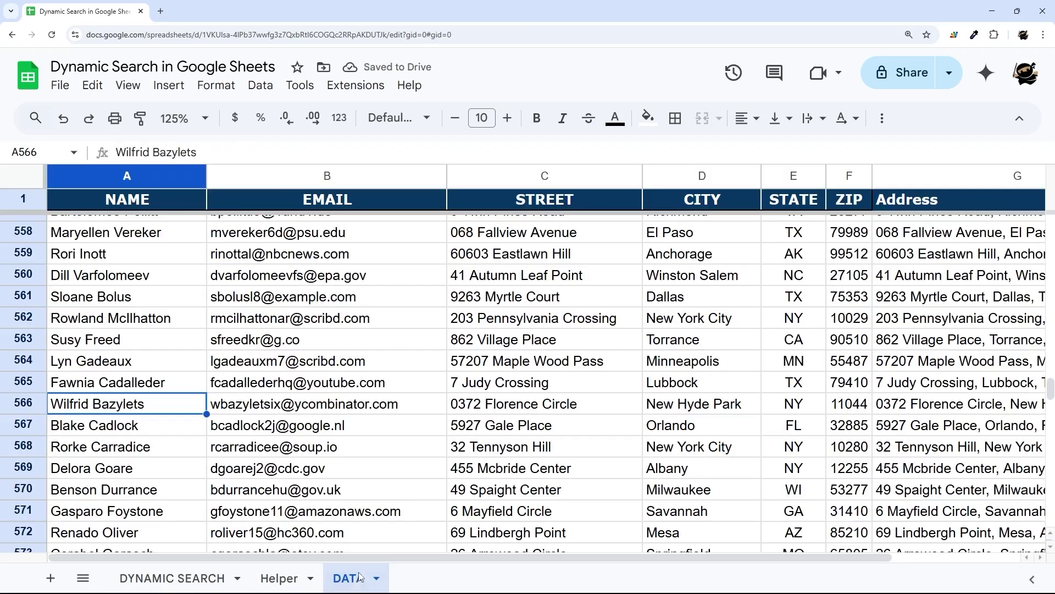
{"action": "left_click", "coordinate": [23, 405]}
{"action": "left_click", "coordinate": [172, 578]}
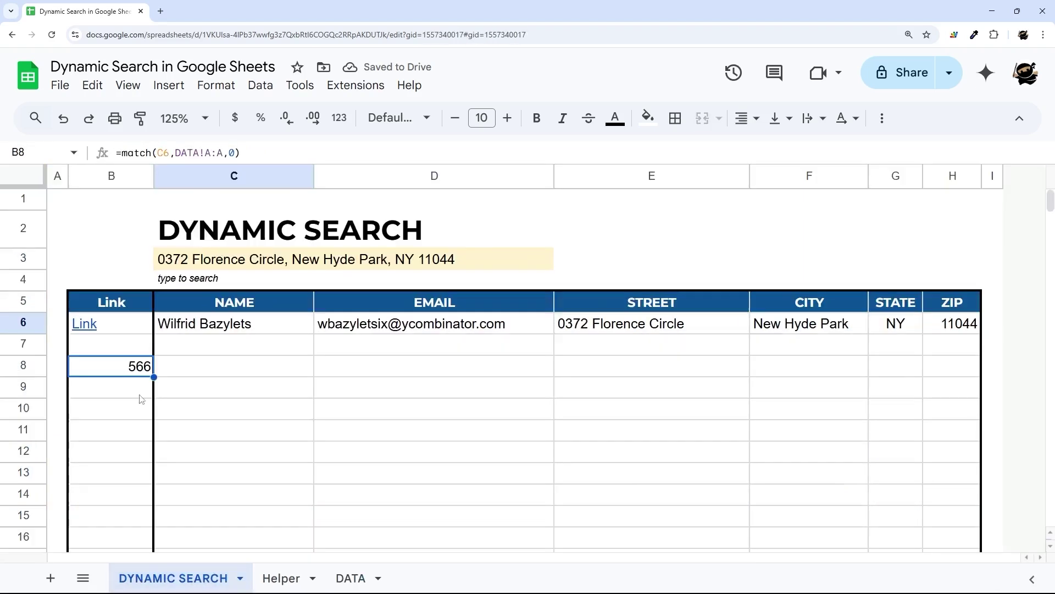
- Cut the MATCH formula out of B8 and leave the cell empty
{"action": "left_click_drag", "start_coordinate": [240, 152], "coordinate": [123, 152]}
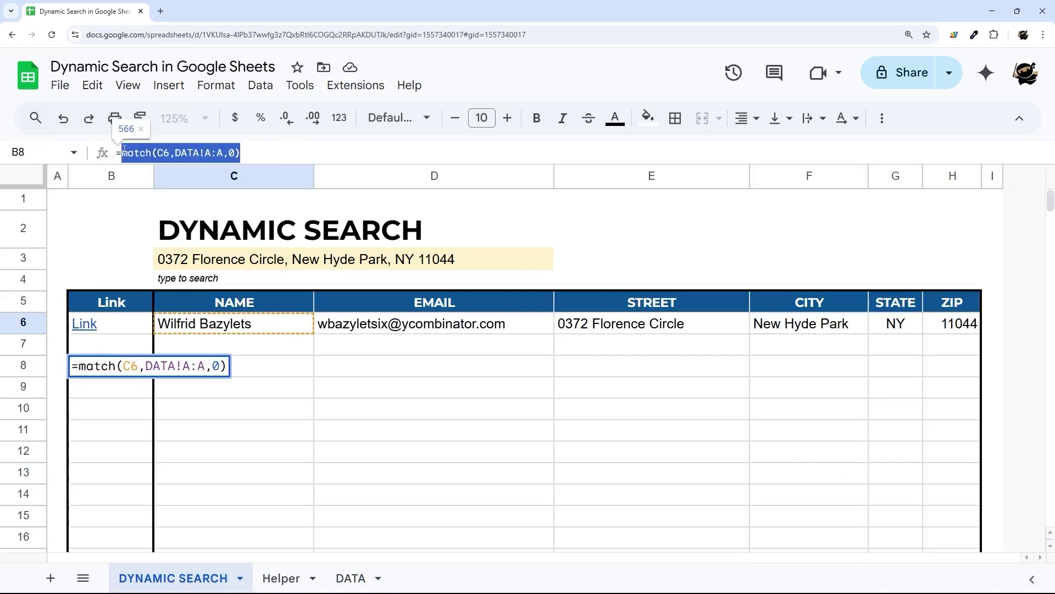
{"action": "key", "text": "ctrl+x"}
{"action": "key", "text": "BackSpace"}
{"action": "key", "text": "Return"}
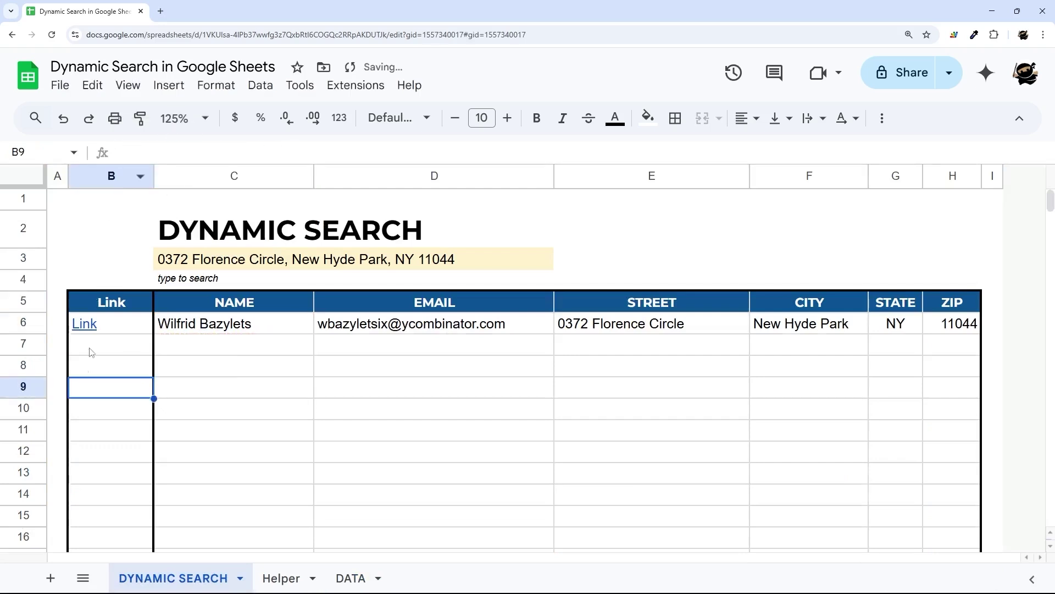
- Append &match(C6,DATA!A:A,0) after the range address in B6's HYPERLINK formula
{"action": "left_click", "coordinate": [115, 326]}
{"action": "left_click", "coordinate": [277, 153]}
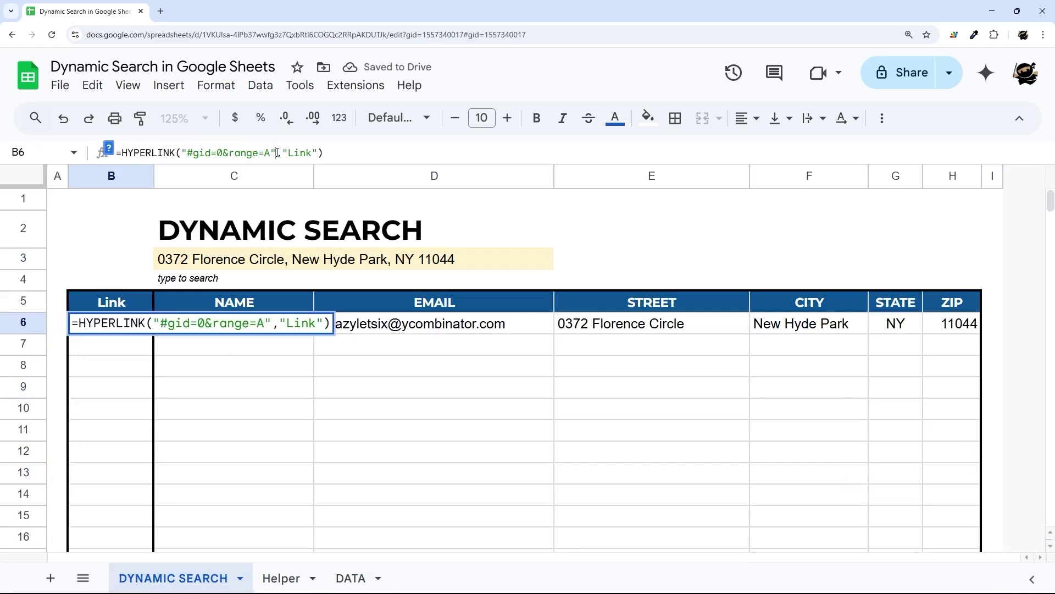
{"action": "type", "text": "&"}
{"action": "key", "text": "ctrl+v"}
{"action": "key", "text": "Return"}
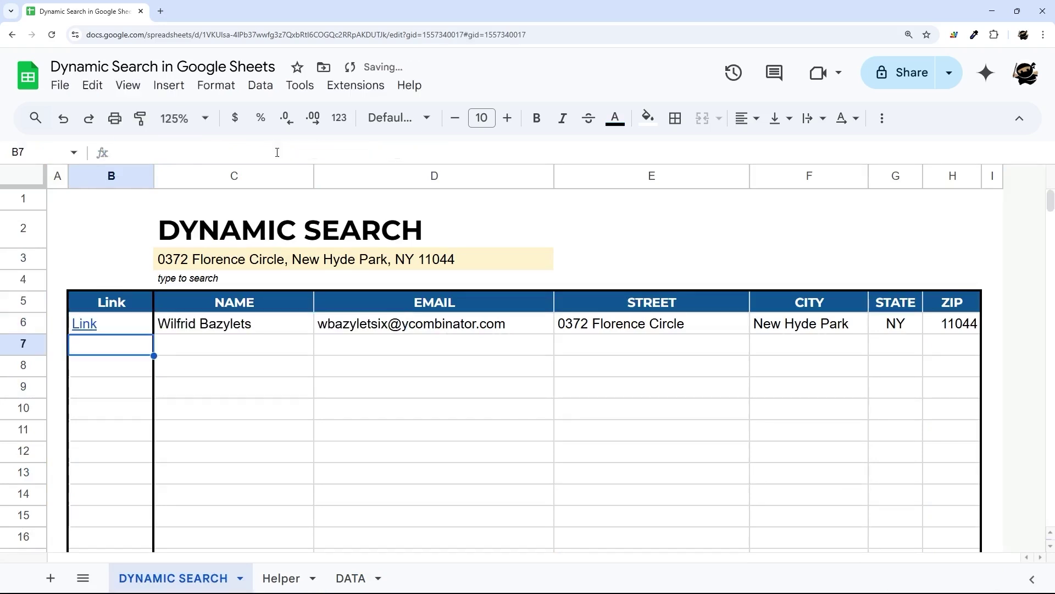
- Test the B6 Link, confirming it lands on DATA row 566, then return to DYNAMIC SEARCH
{"action": "mouse_move", "coordinate": [86, 330]}
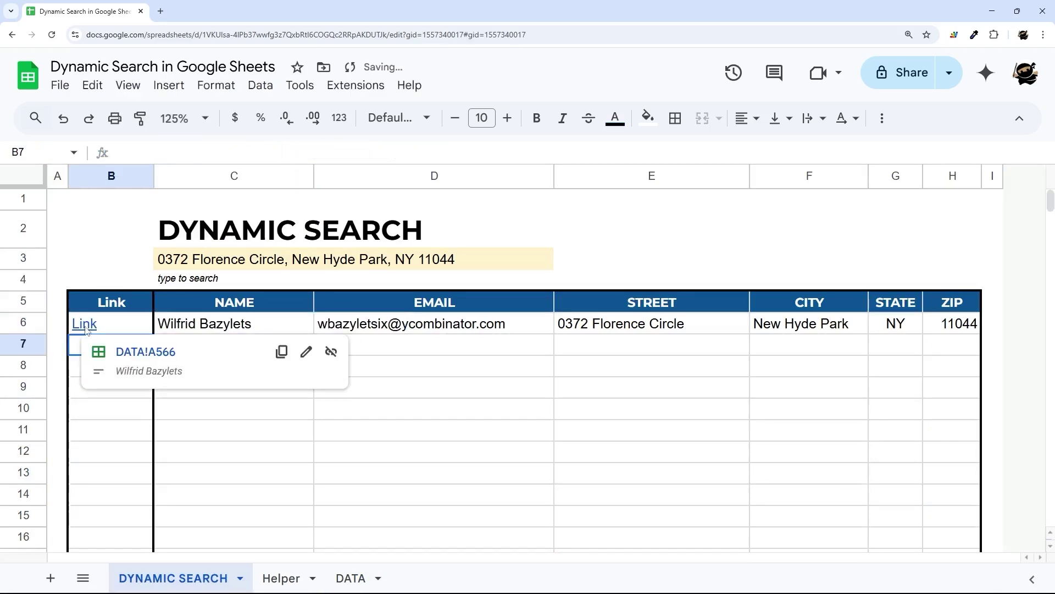
{"action": "left_click", "coordinate": [156, 357]}
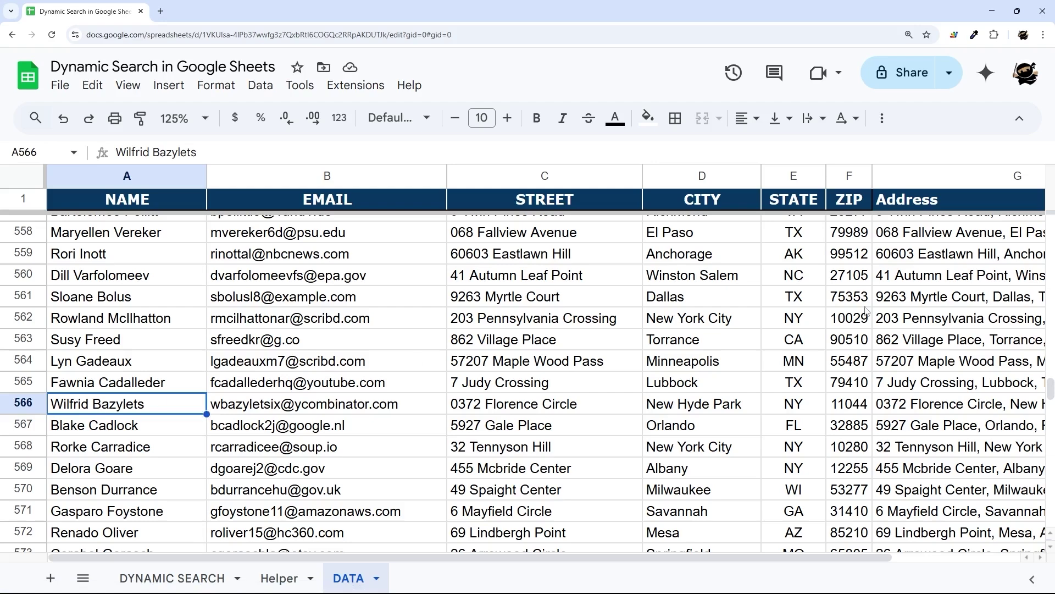
{"action": "left_click_drag", "start_coordinate": [1049, 388], "coordinate": [1049, 226]}
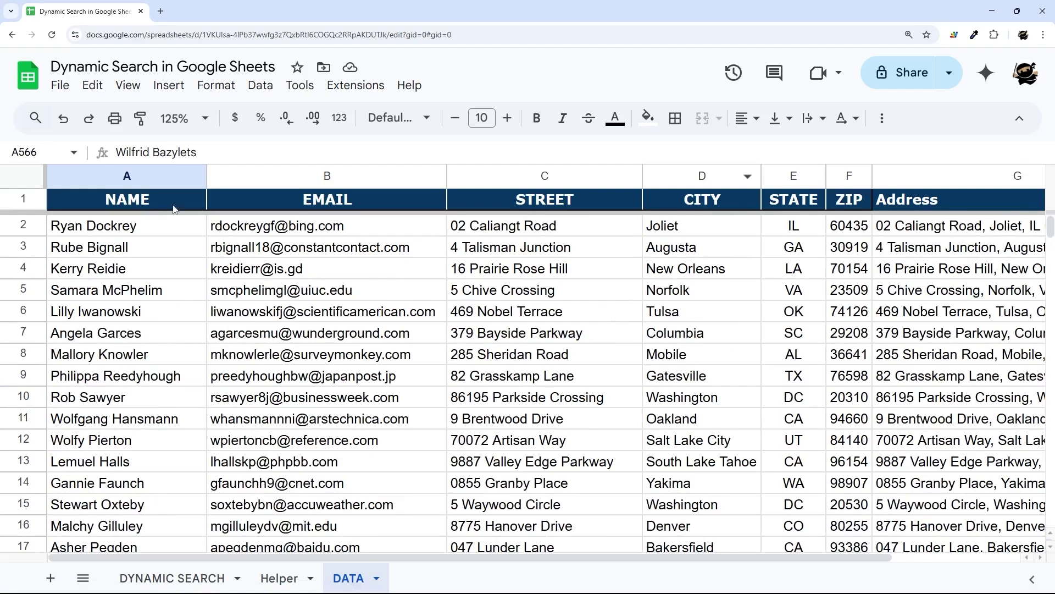
{"action": "left_click", "coordinate": [194, 207]}
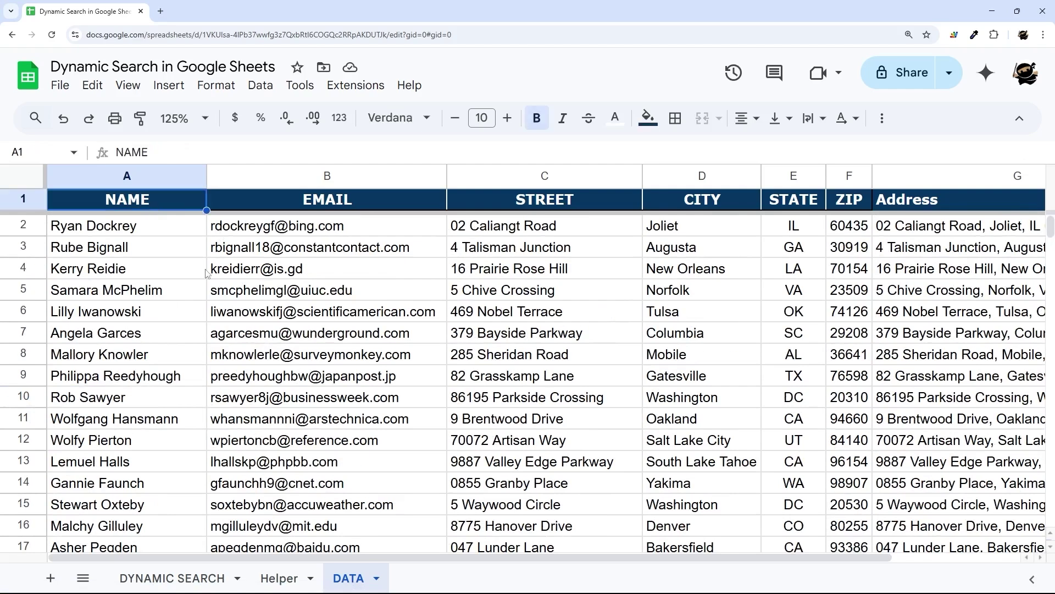
{"action": "left_click", "coordinate": [171, 576]}
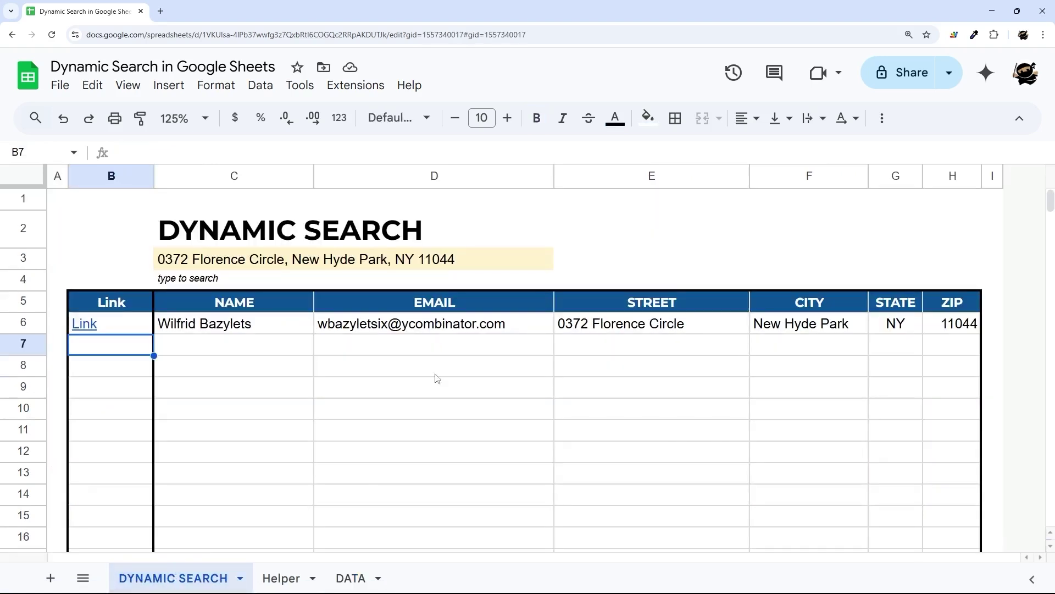
{"action": "left_click", "coordinate": [97, 325]}
{"action": "left_click", "coordinate": [146, 353]}
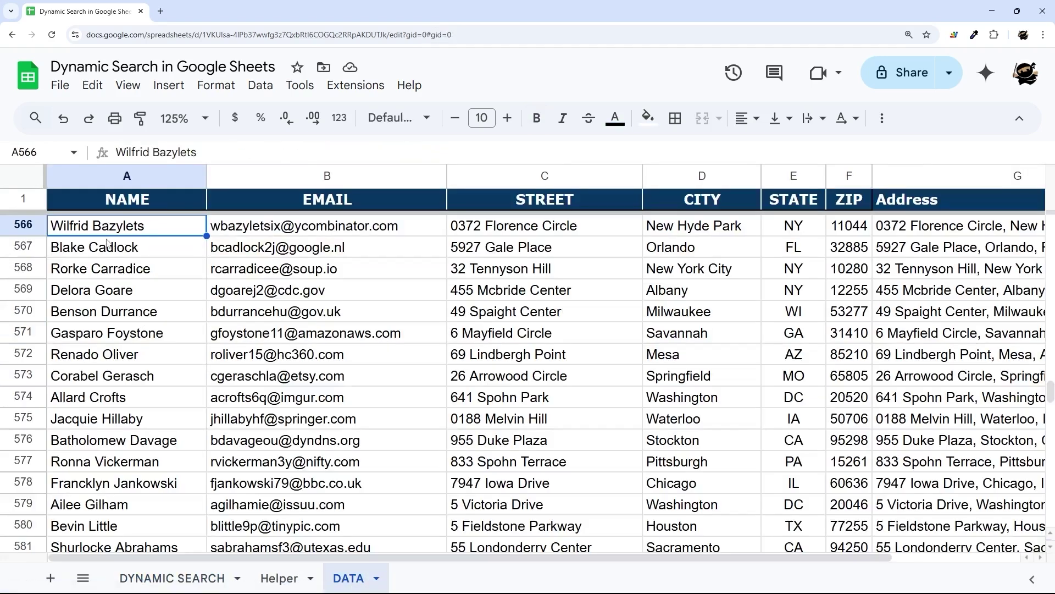
{"action": "left_click", "coordinate": [25, 224]}
{"action": "left_click", "coordinate": [171, 578]}
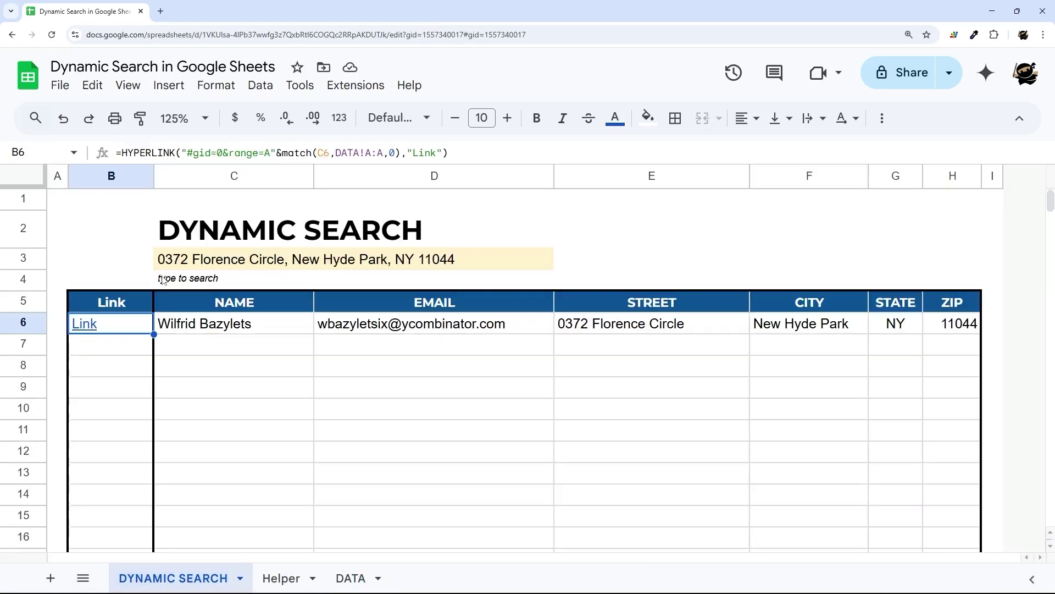
{"action": "left_click", "coordinate": [249, 266]}
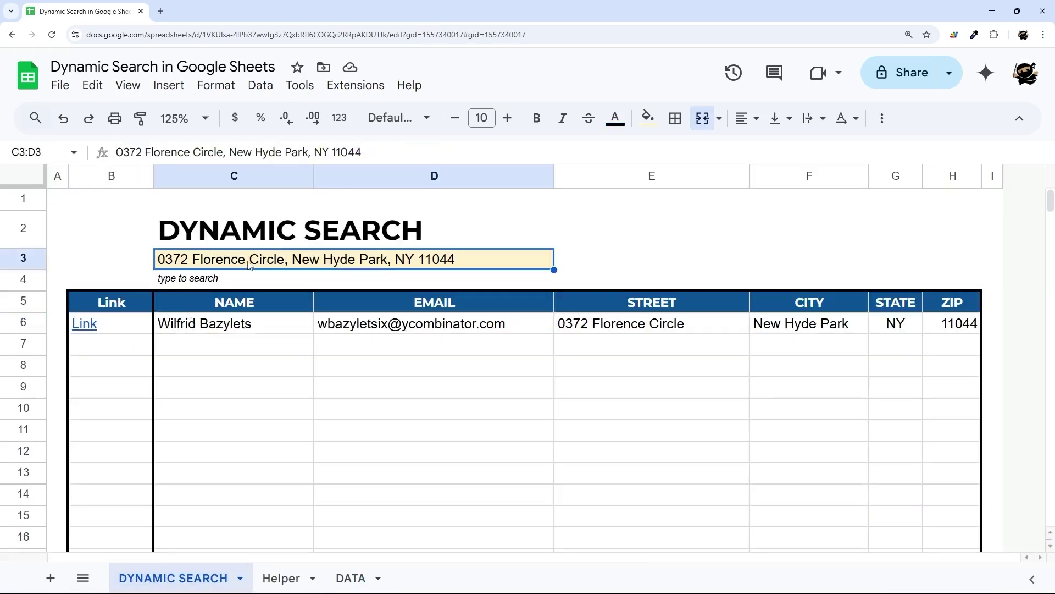
{"action": "type", "text": "6"}
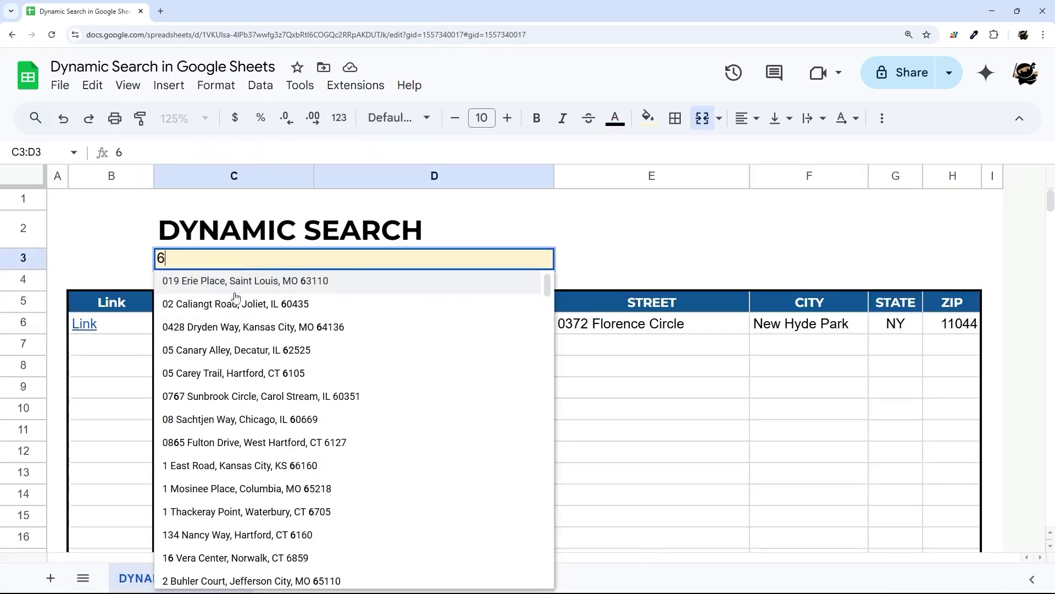
{"action": "left_click", "coordinate": [223, 373]}
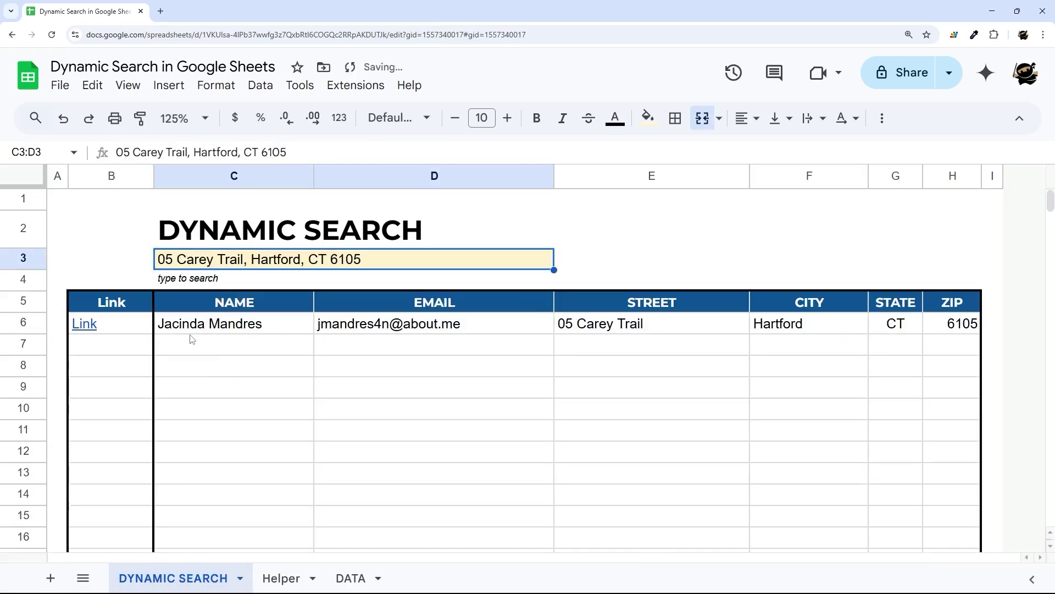
{"action": "left_click", "coordinate": [222, 329]}
{"action": "mouse_move", "coordinate": [82, 326]}
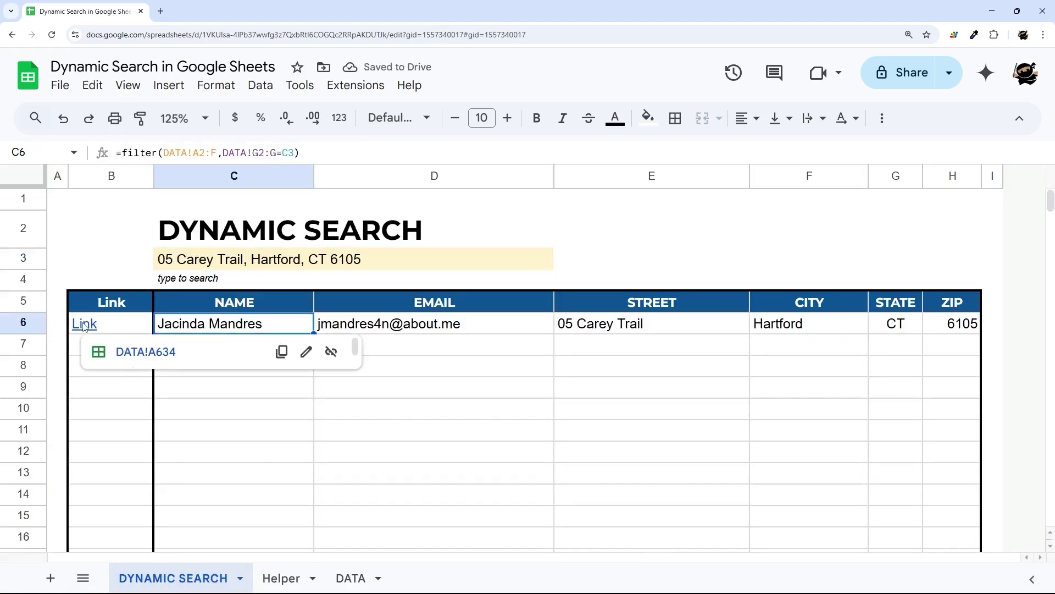
{"action": "left_click", "coordinate": [160, 352]}
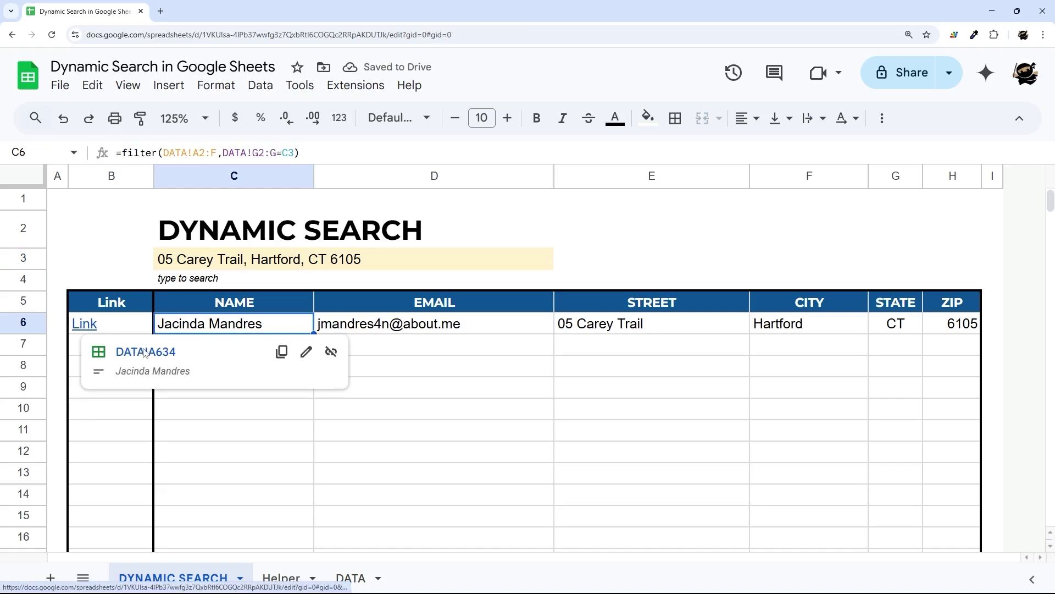
{"action": "left_click", "coordinate": [21, 226]}
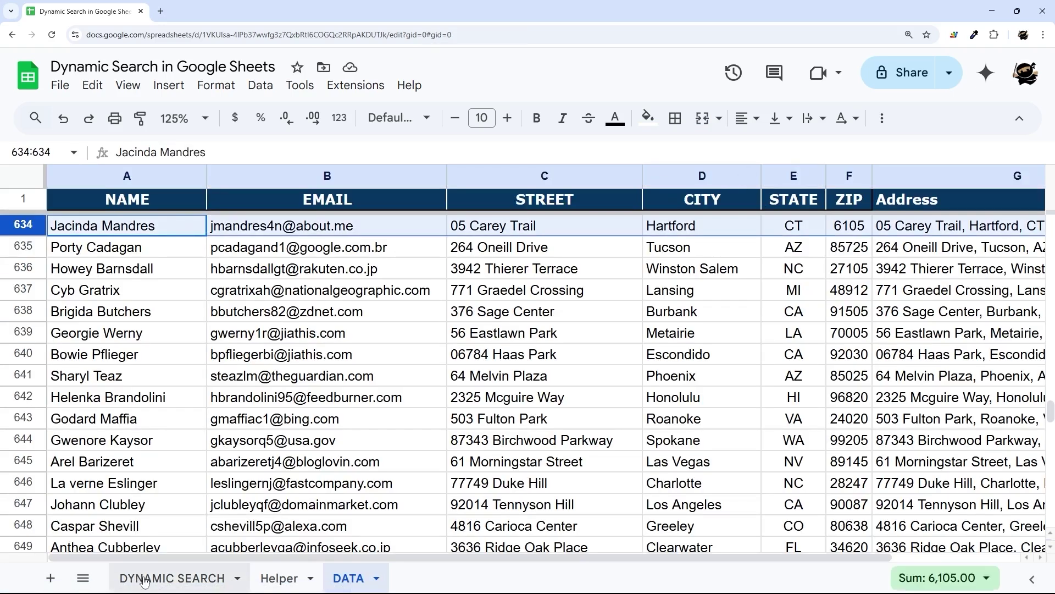
{"action": "left_click", "coordinate": [172, 578]}
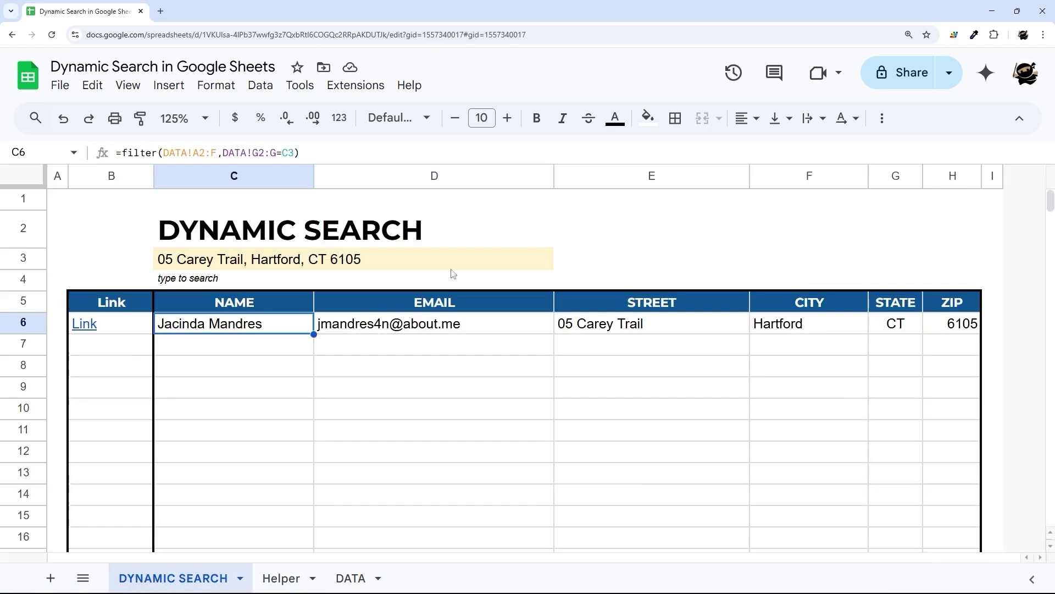
- Review the result cells and bring up B6's Link formula for editing
{"action": "left_click", "coordinate": [144, 324]}
{"action": "left_click", "coordinate": [292, 335], "text": "shift"}
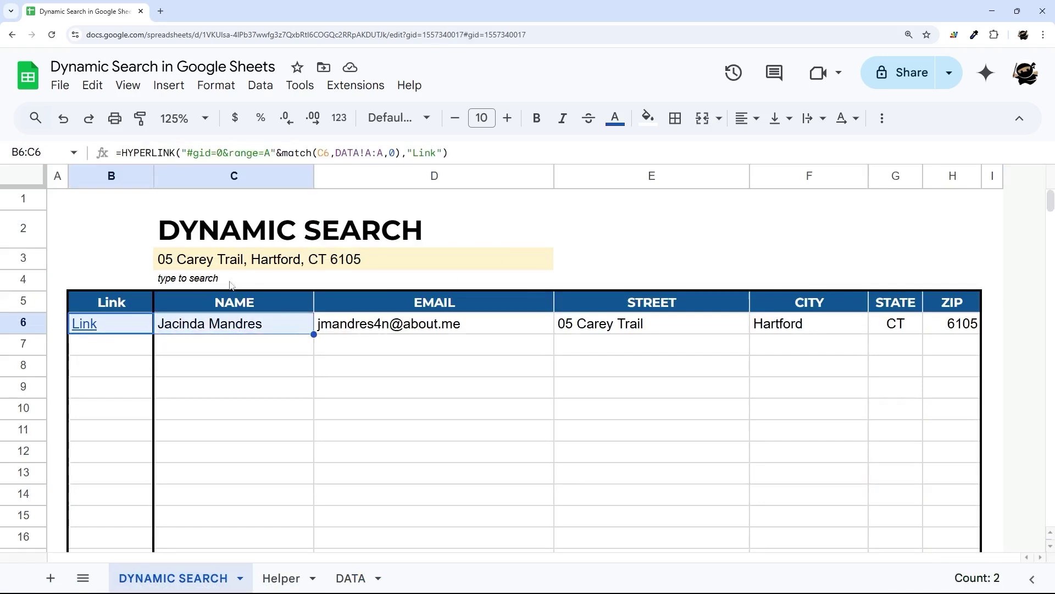
{"action": "left_click", "coordinate": [215, 267]}
{"action": "left_click_drag", "start_coordinate": [625, 328], "coordinate": [980, 334]}
{"action": "left_click", "coordinate": [132, 325]}
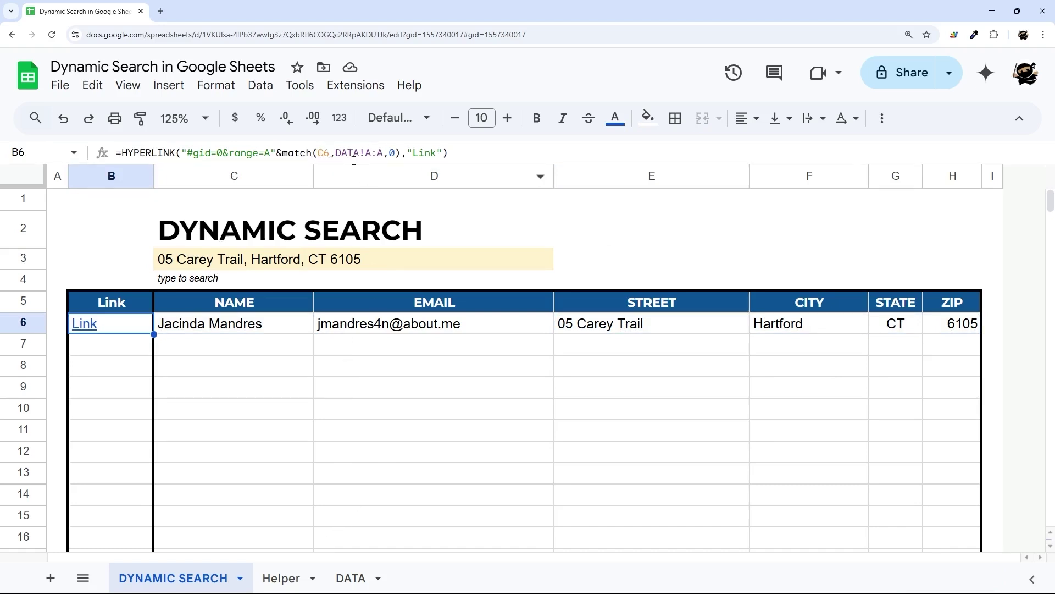
{"action": "left_click", "coordinate": [329, 151]}
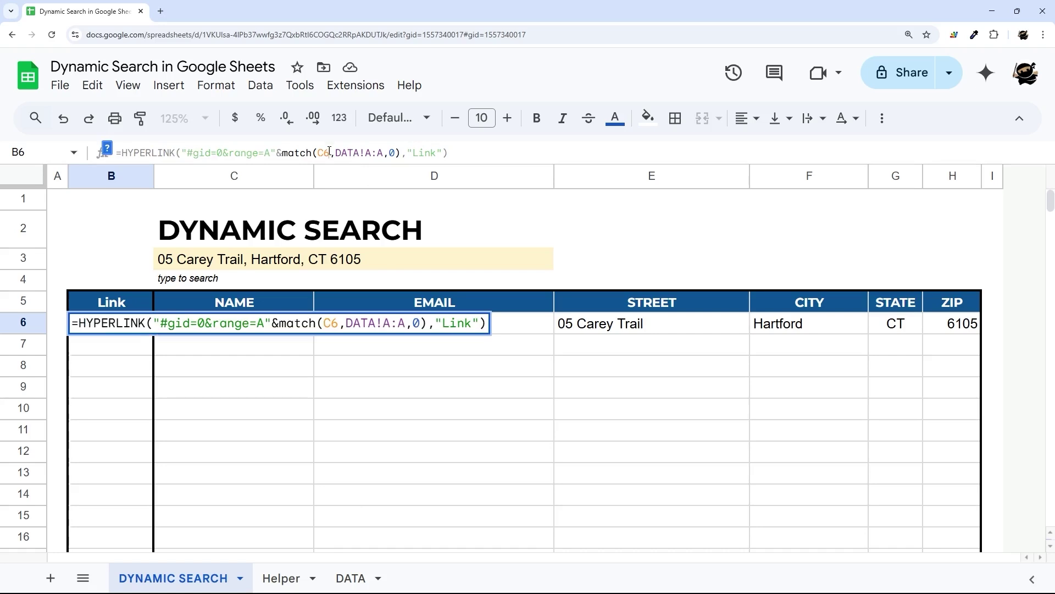
- Change B6's MATCH lookup value to E6&", "&F6&", "&G6&" "&H6
{"action": "key", "text": "BackSpace"}
{"action": "key", "text": "BackSpace"}
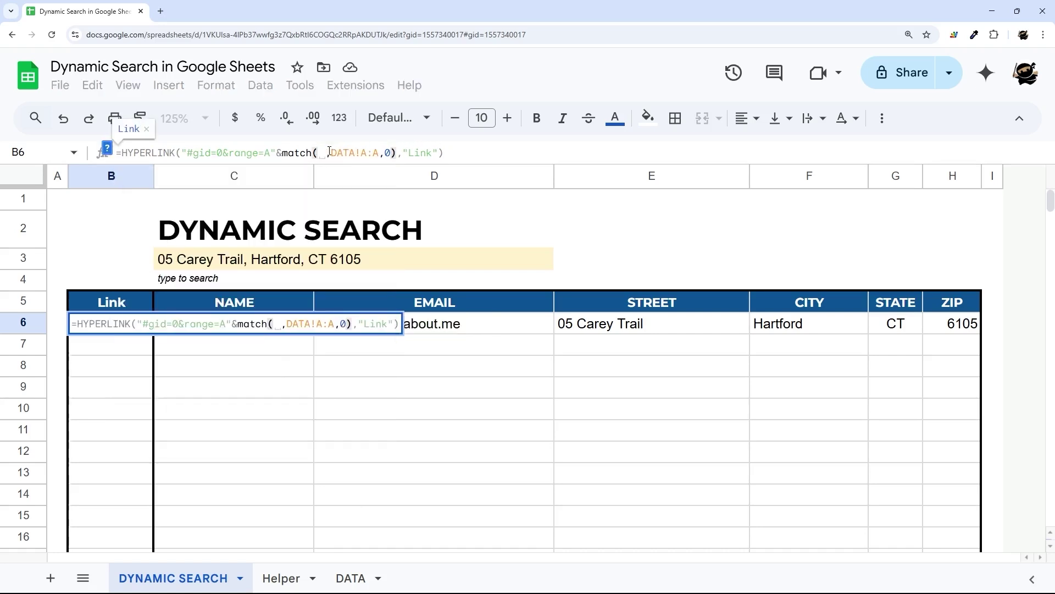
{"action": "type", "text": "E6"}
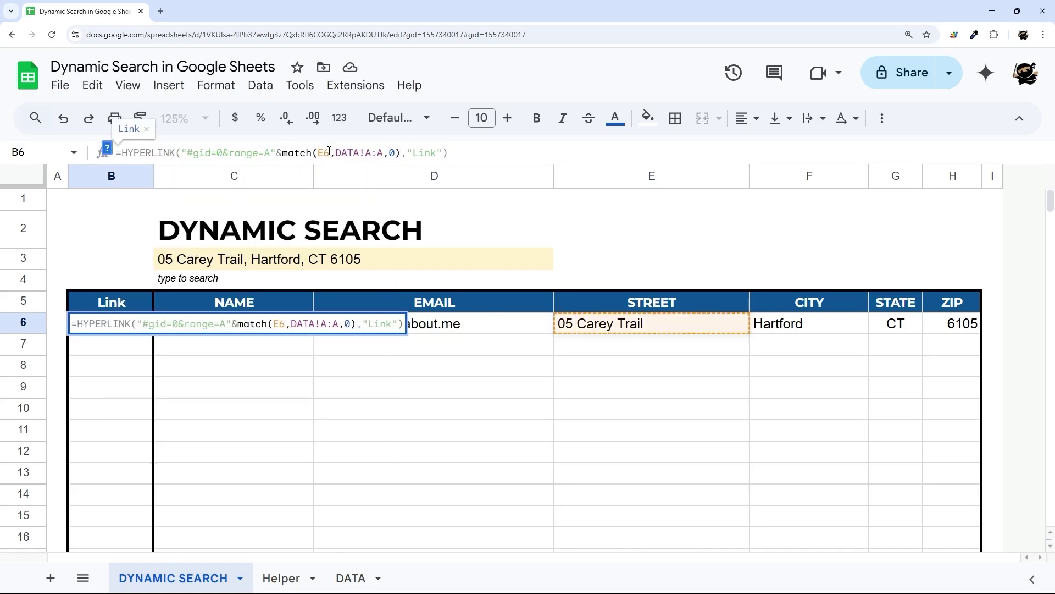
{"action": "type", "text": "&\", \"&"}
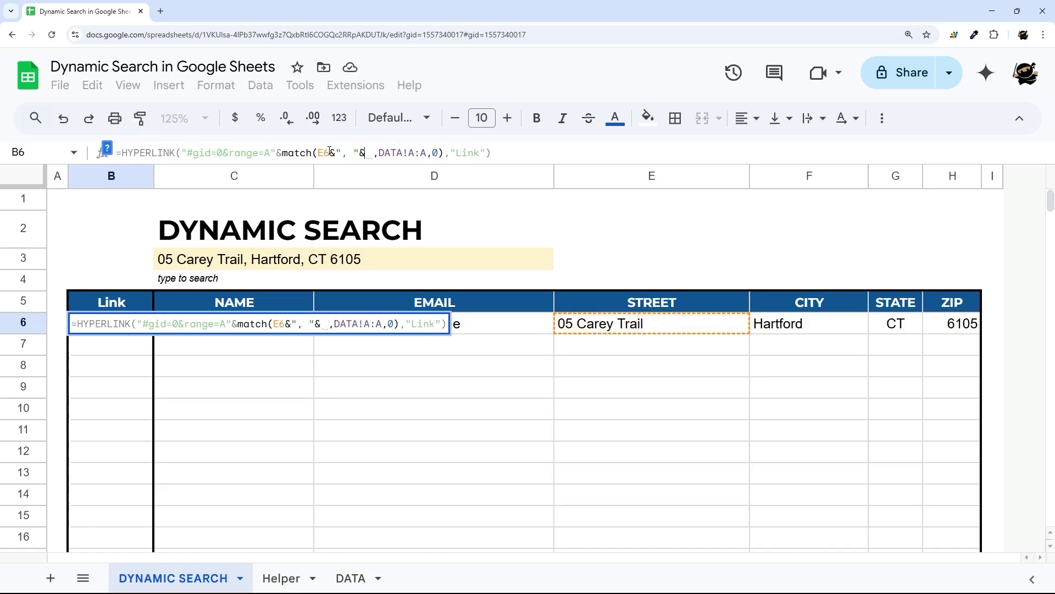
{"action": "key", "text": "BackSpace"}
{"action": "type", "text": "F6"}
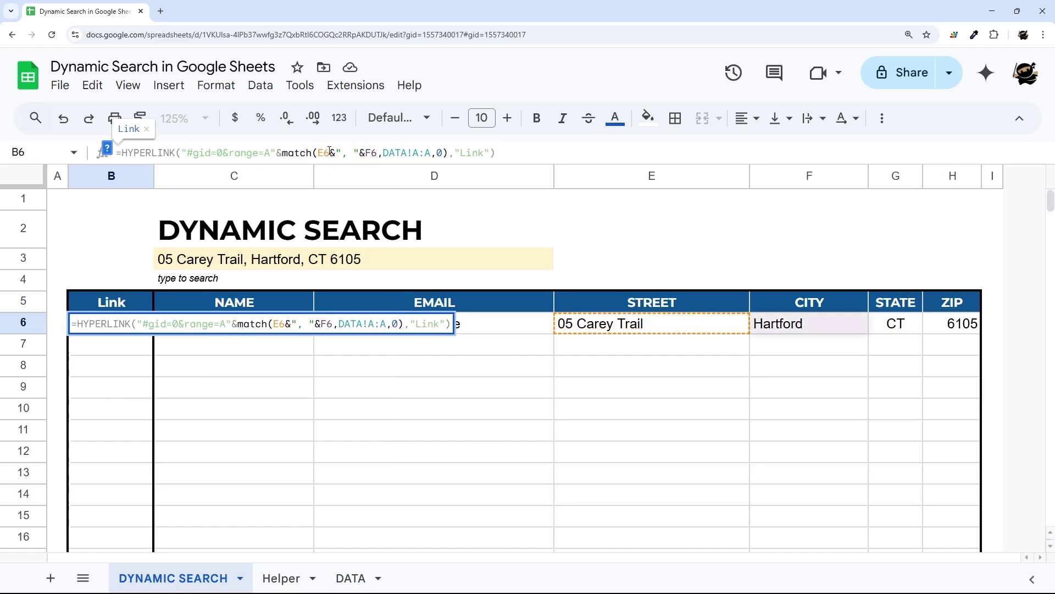
{"action": "type", "text": "&\", "}
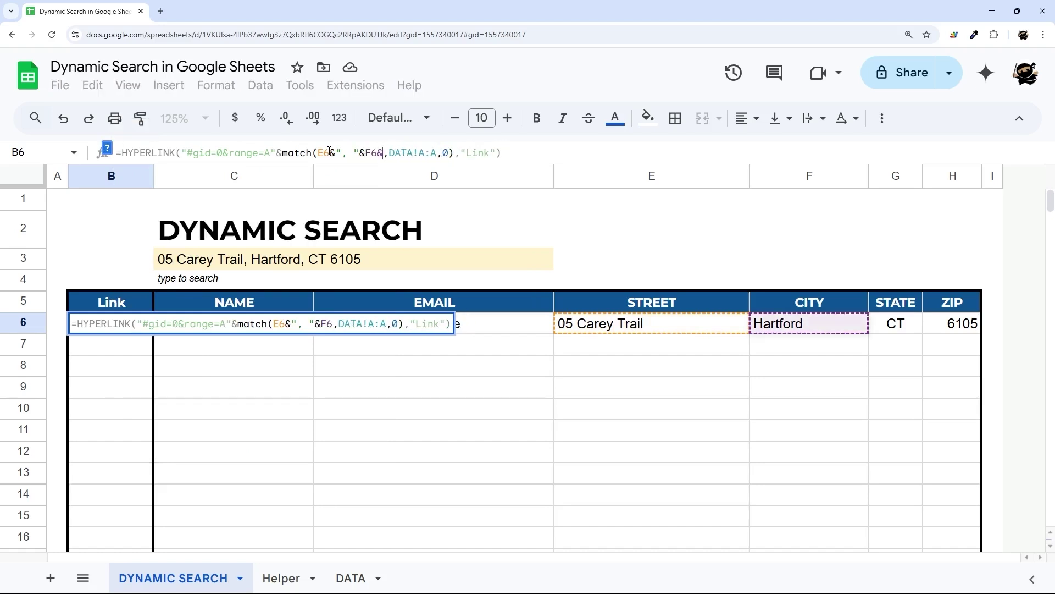
{"action": "type", "text": "\"&G6"}
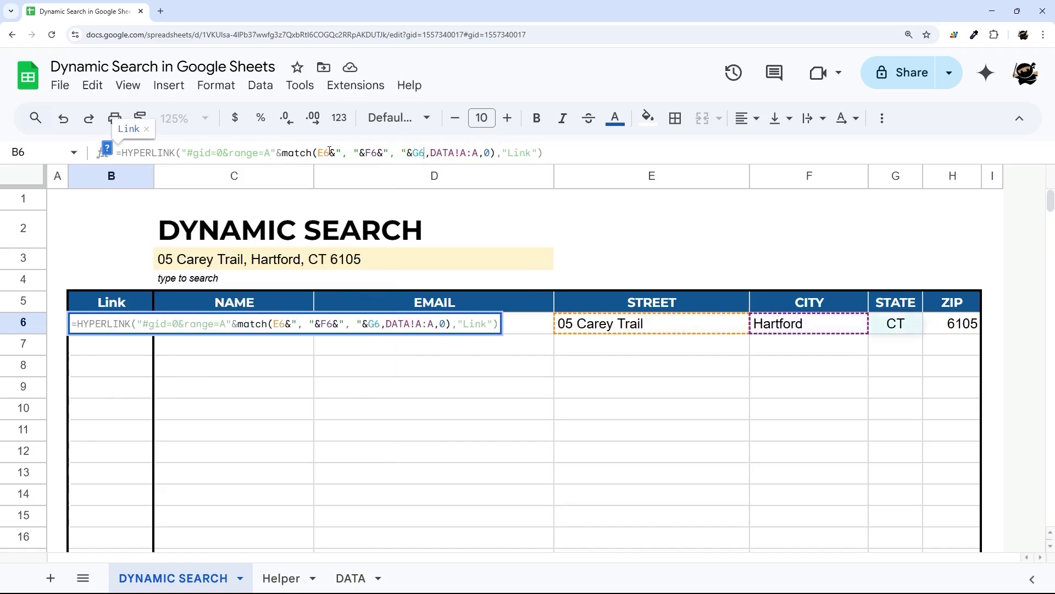
{"action": "type", "text": "&\" \"&"}
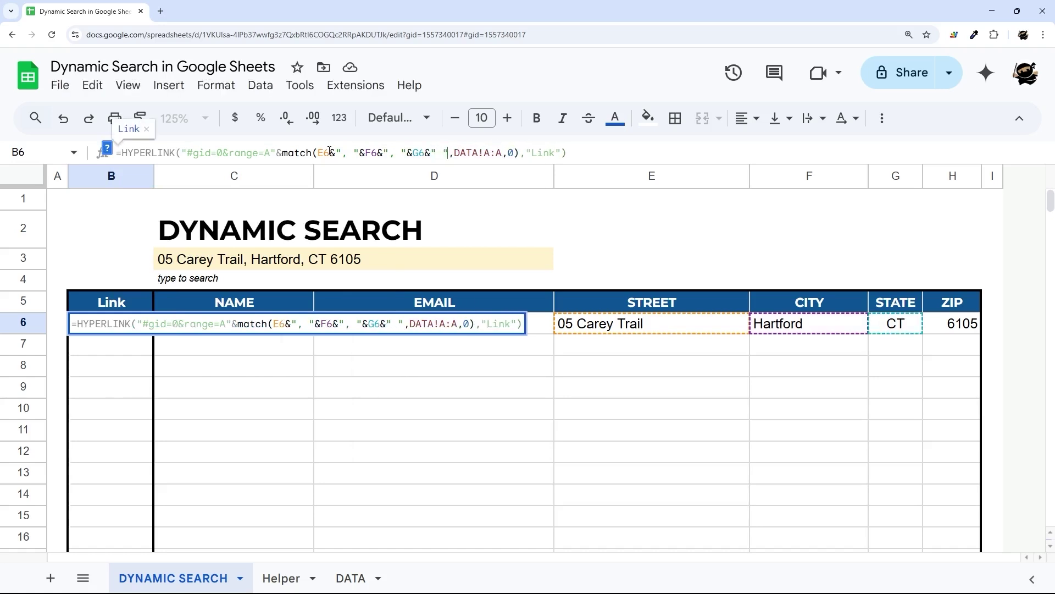
{"action": "type", "text": "G"}
{"action": "key", "text": "BackSpace"}
{"action": "type", "text": "H6"}
{"action": "key", "text": "Return"}
{"action": "key", "text": "Up"}
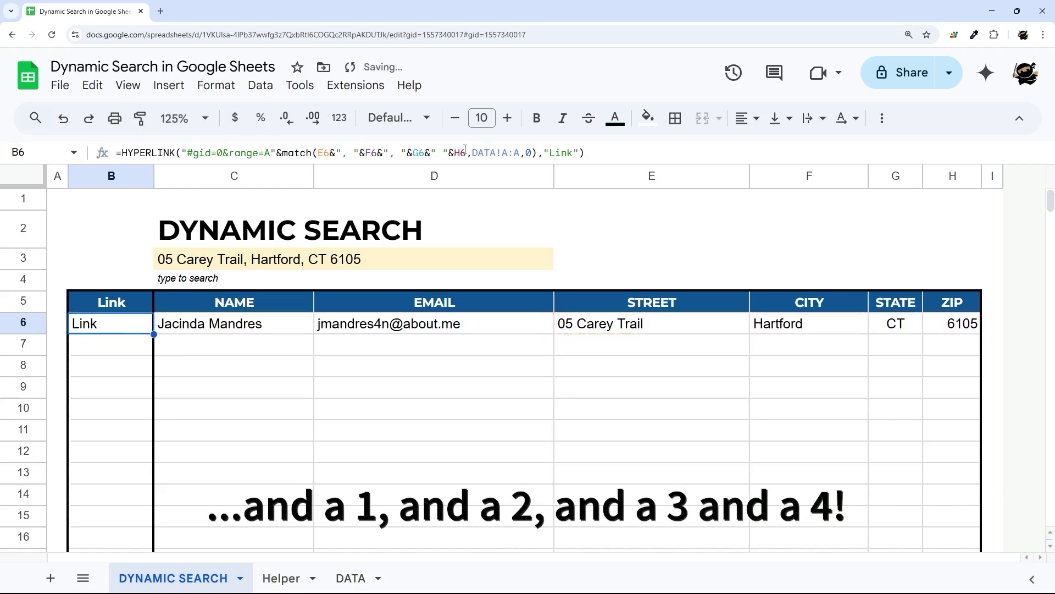
- Switch the MATCH lookup range in B6 to DATA!G:G
{"action": "left_click", "coordinate": [505, 153]}
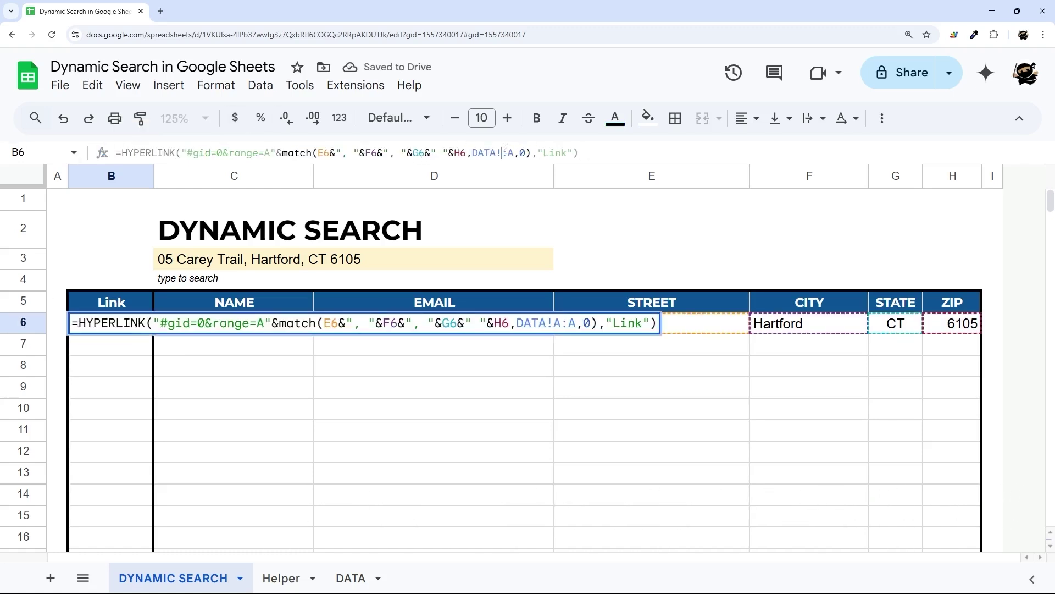
{"action": "key", "text": "Return"}
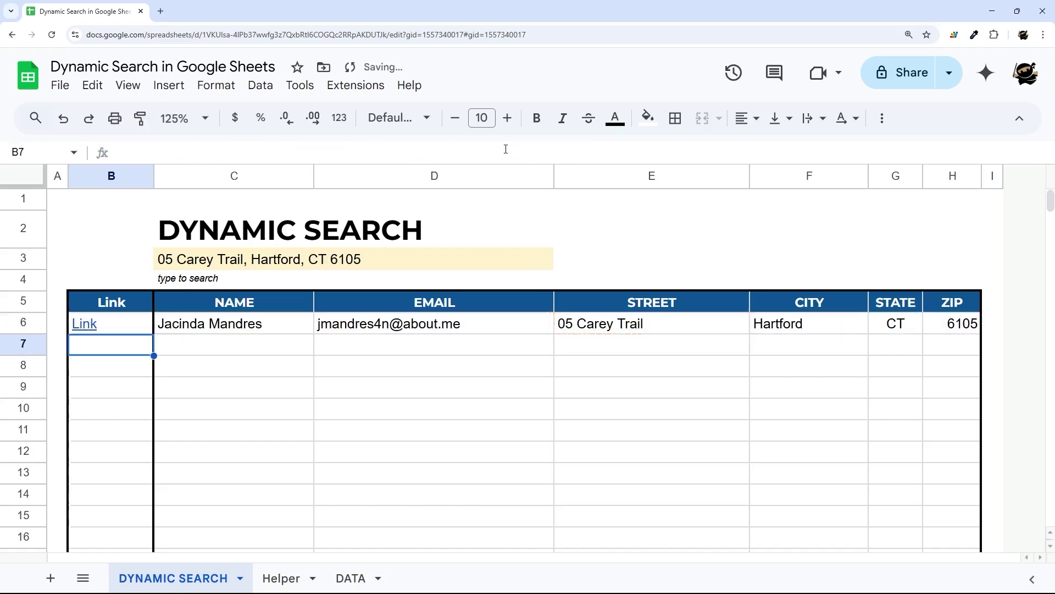
{"action": "left_click", "coordinate": [128, 330]}
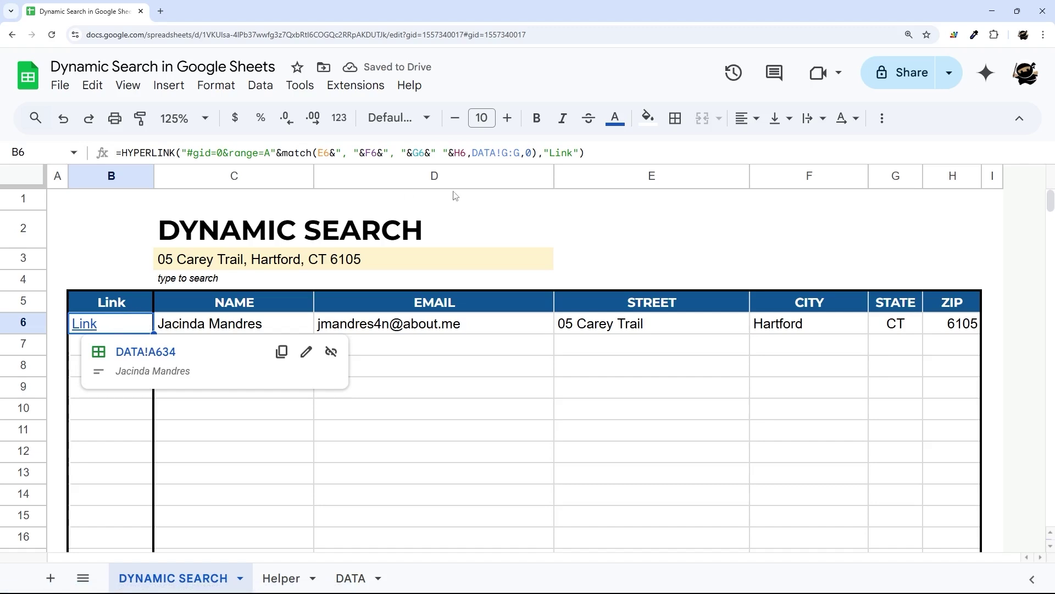
{"action": "left_click_drag", "start_coordinate": [318, 153], "coordinate": [466, 153]}
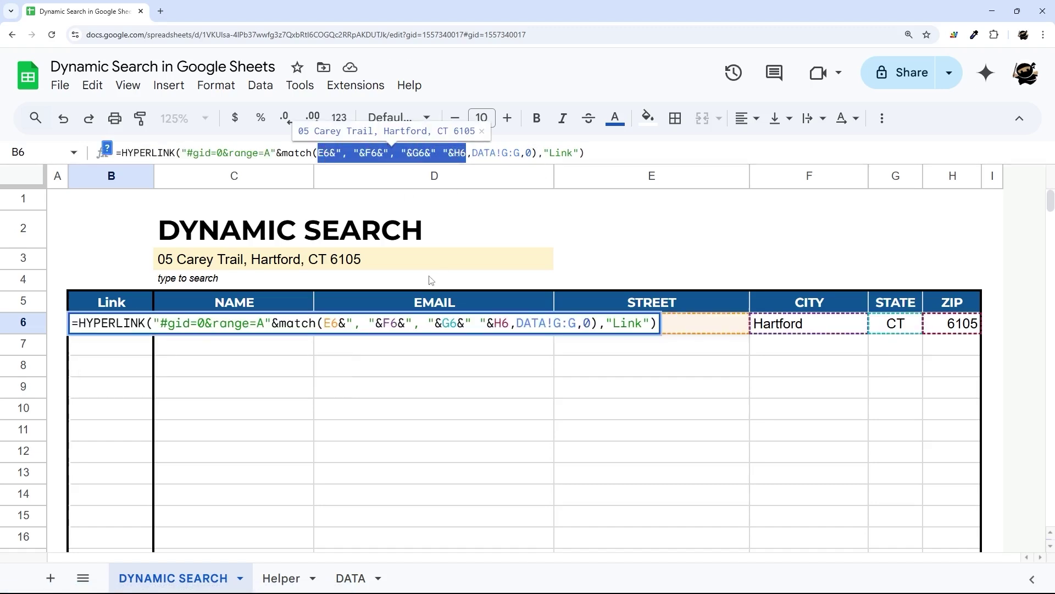
{"action": "key", "text": "Escape"}
{"action": "left_click", "coordinate": [198, 324]}
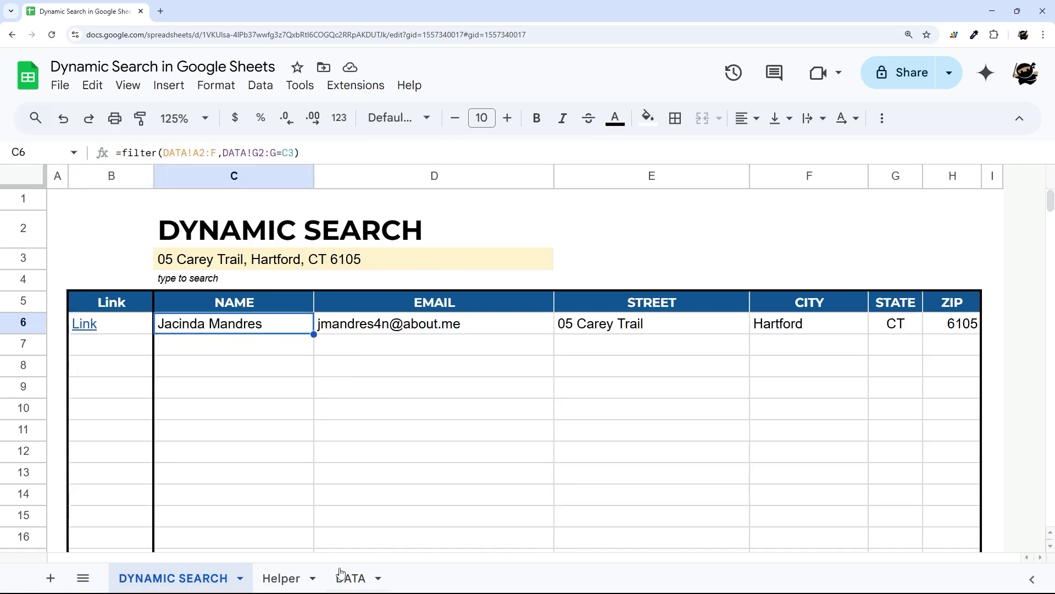
{"action": "left_click", "coordinate": [351, 577]}
{"action": "left_click_drag", "start_coordinate": [129, 226], "coordinate": [135, 420]}
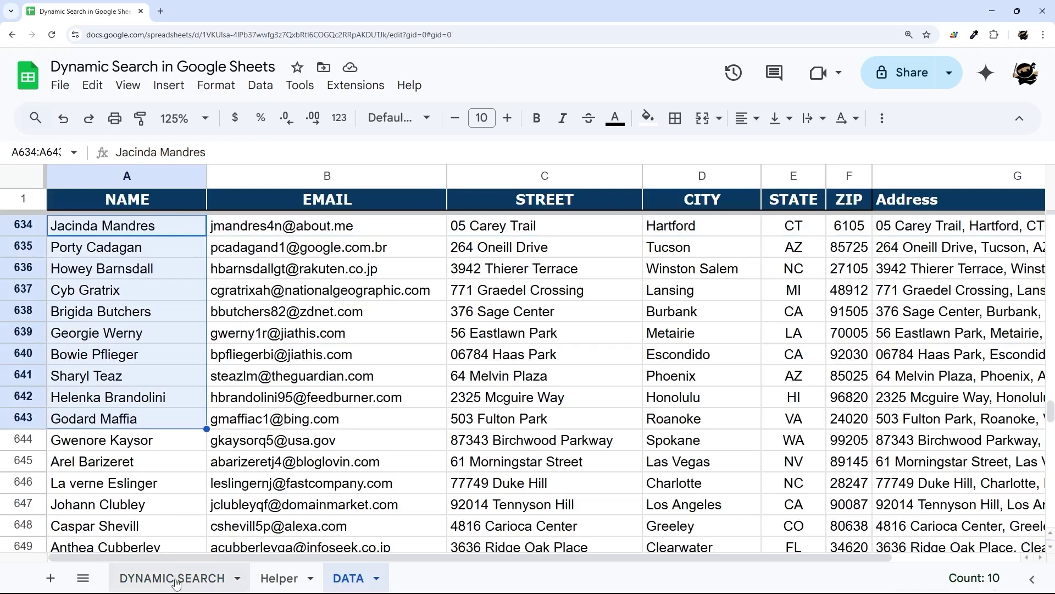
{"action": "left_click", "coordinate": [943, 177]}
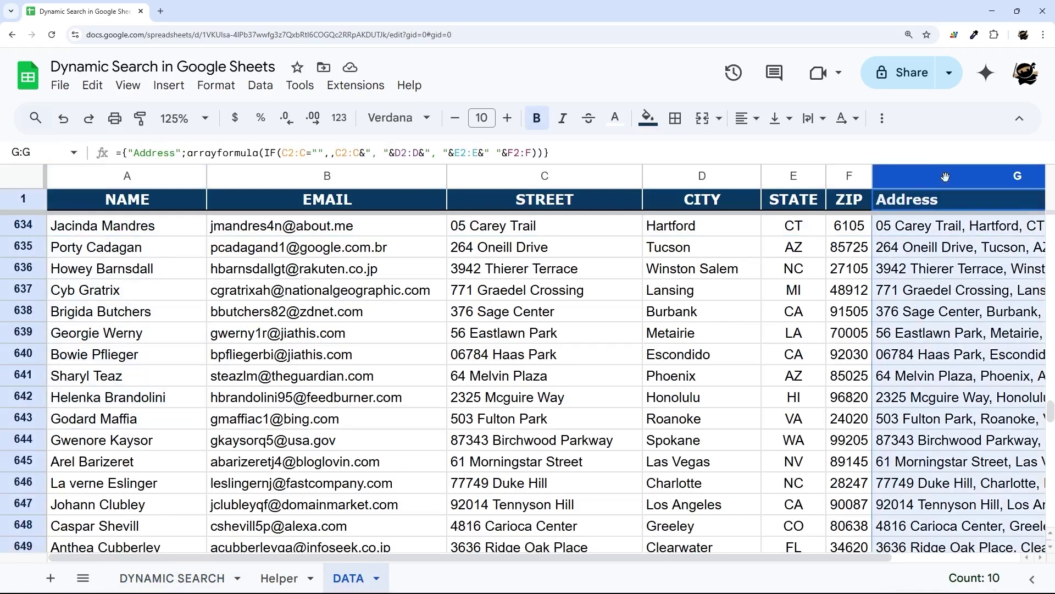
{"action": "left_click_drag", "start_coordinate": [922, 227], "coordinate": [925, 431]}
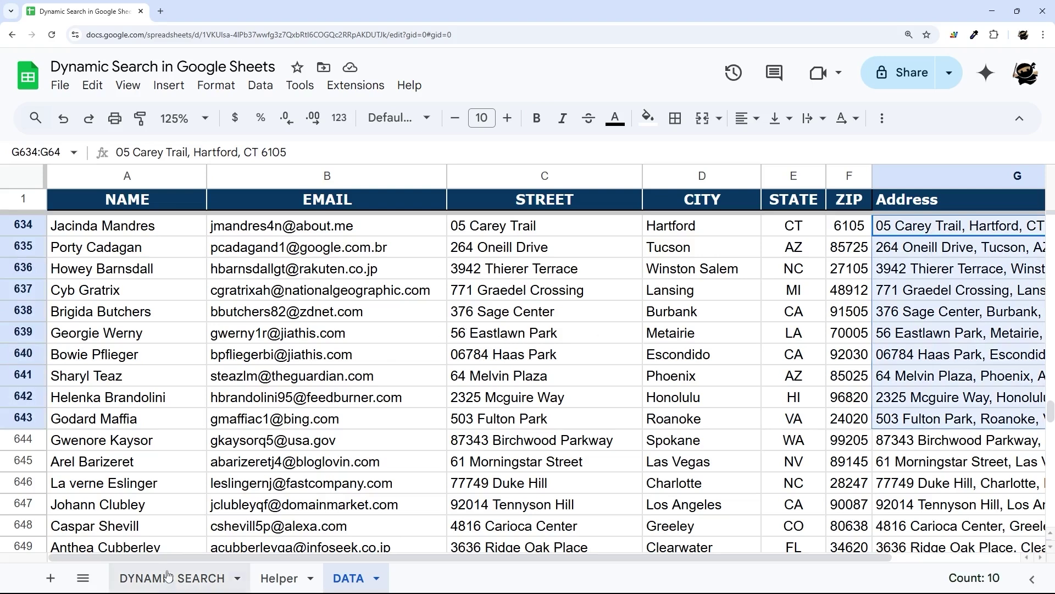
{"action": "left_click", "coordinate": [170, 578]}
{"action": "left_click", "coordinate": [102, 329]}
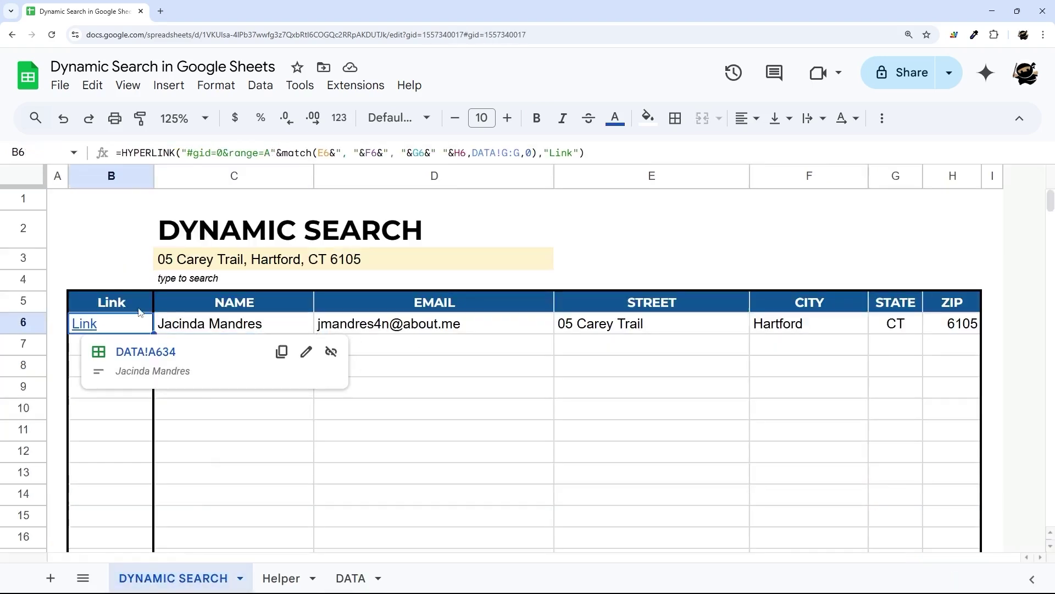
{"action": "left_click", "coordinate": [485, 396]}
{"action": "left_click", "coordinate": [122, 325]}
- Wrap B6's Link formula in IF(C6="","",…) and fill it down to B1000
{"action": "left_click", "coordinate": [122, 152]}
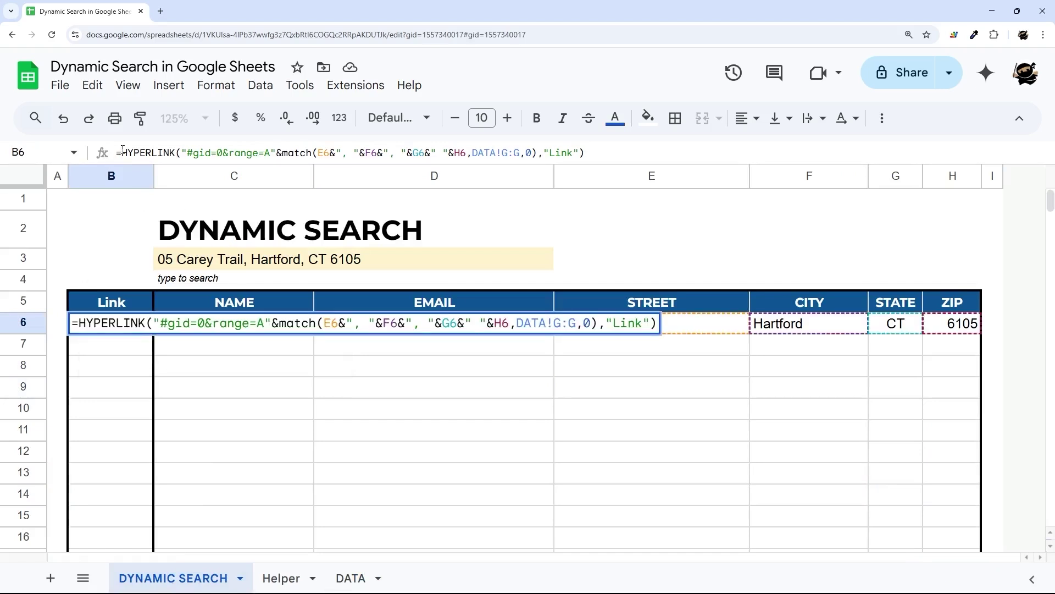
{"action": "type", "text": "IF(C6=\"\",\"\","}
{"action": "key", "text": "Return"}
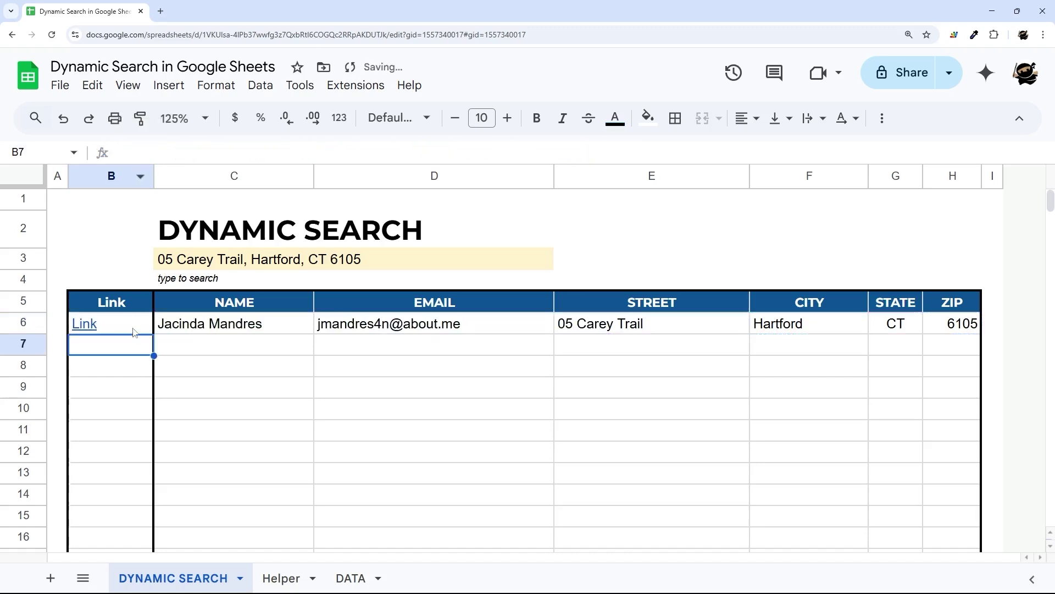
{"action": "left_click", "coordinate": [133, 326]}
{"action": "scroll", "coordinate": [139, 424], "scroll_direction": "down", "scroll_amount": 6}
{"action": "scroll", "coordinate": [139, 424], "scroll_direction": "down", "scroll_amount": 20}
{"action": "left_click", "coordinate": [130, 478], "text": "shift"}
{"action": "key", "text": "ctrl+d"}
- Add a bottom border to the table's last row at row 1000
{"action": "left_click", "coordinate": [220, 476]}
{"action": "left_click", "coordinate": [128, 483]}
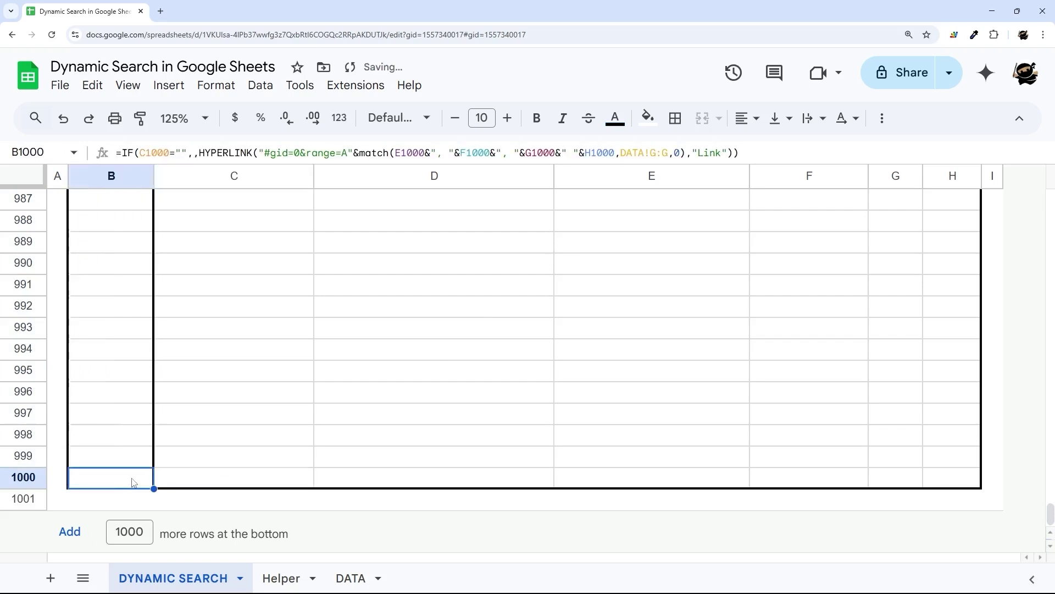
{"action": "left_click", "coordinate": [675, 119]}
{"action": "left_click", "coordinate": [833, 178]}
{"action": "left_click", "coordinate": [768, 182]}
{"action": "left_click", "coordinate": [388, 381]}
{"action": "scroll", "coordinate": [388, 381], "scroll_direction": "up", "scroll_amount": 20}
{"action": "scroll", "coordinate": [390, 382], "scroll_direction": "up", "scroll_amount": 20}
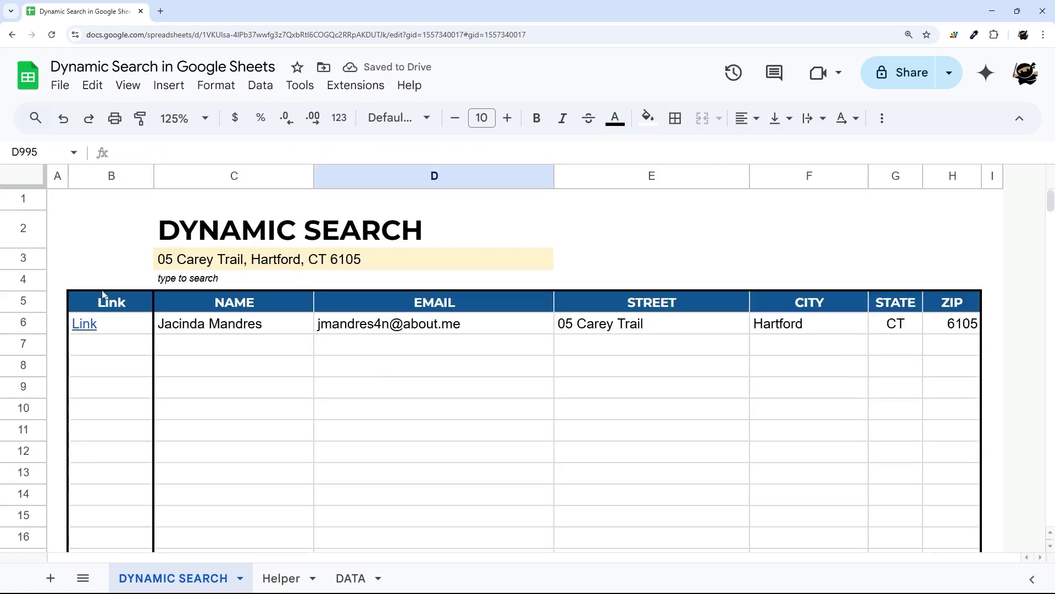
{"action": "left_click", "coordinate": [303, 264]}
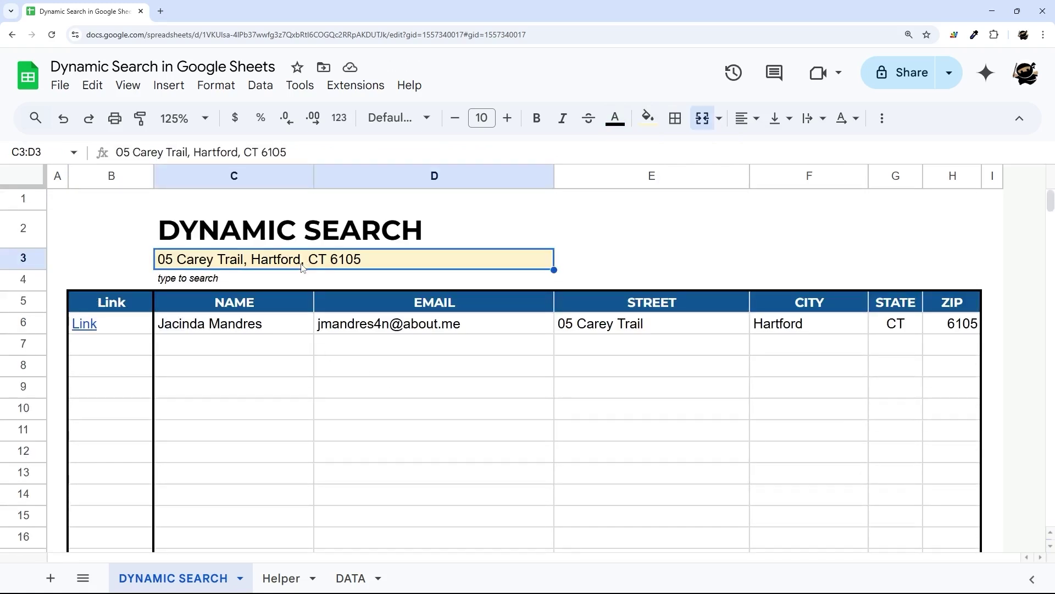
- Clear the C3 search box and change C6's filter condition to DATA!A2:A<>""
{"action": "key", "text": "Delete"}
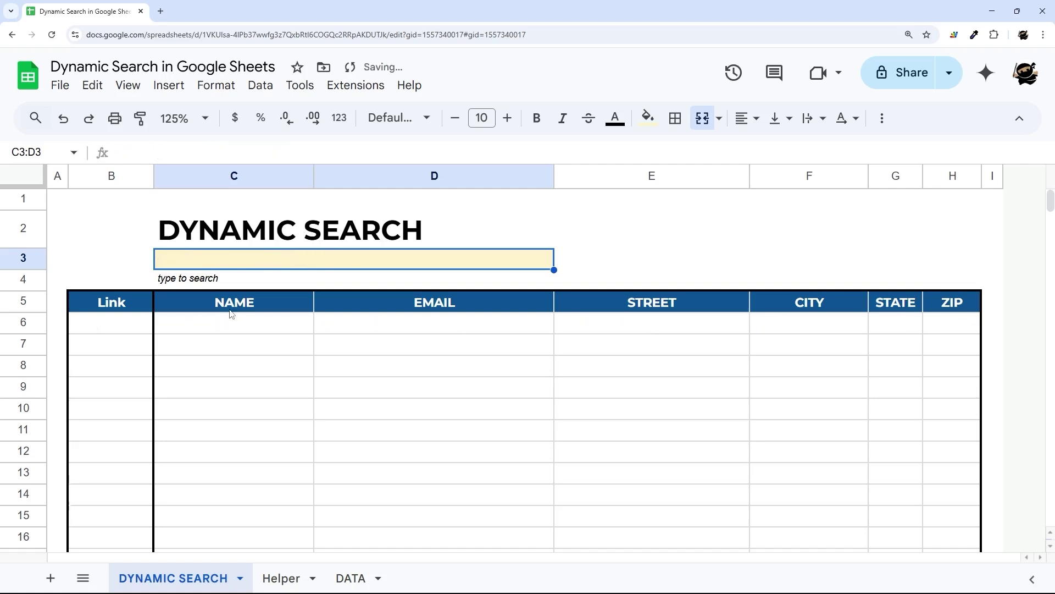
{"action": "left_click", "coordinate": [198, 327]}
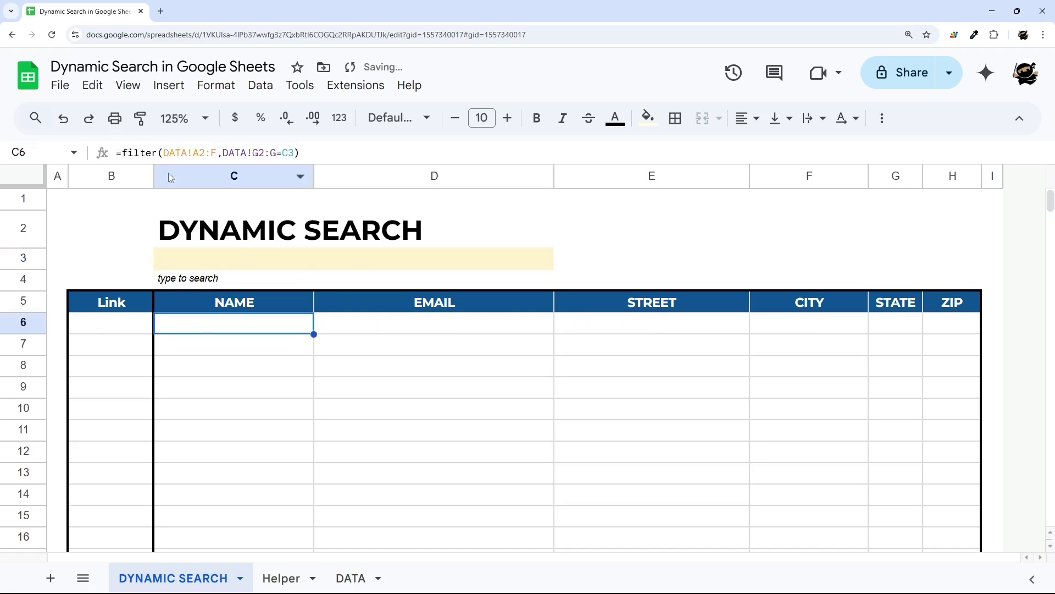
{"action": "left_click", "coordinate": [269, 152]}
{"action": "key", "text": "BackSpace"}
{"action": "type", "text": "A"}
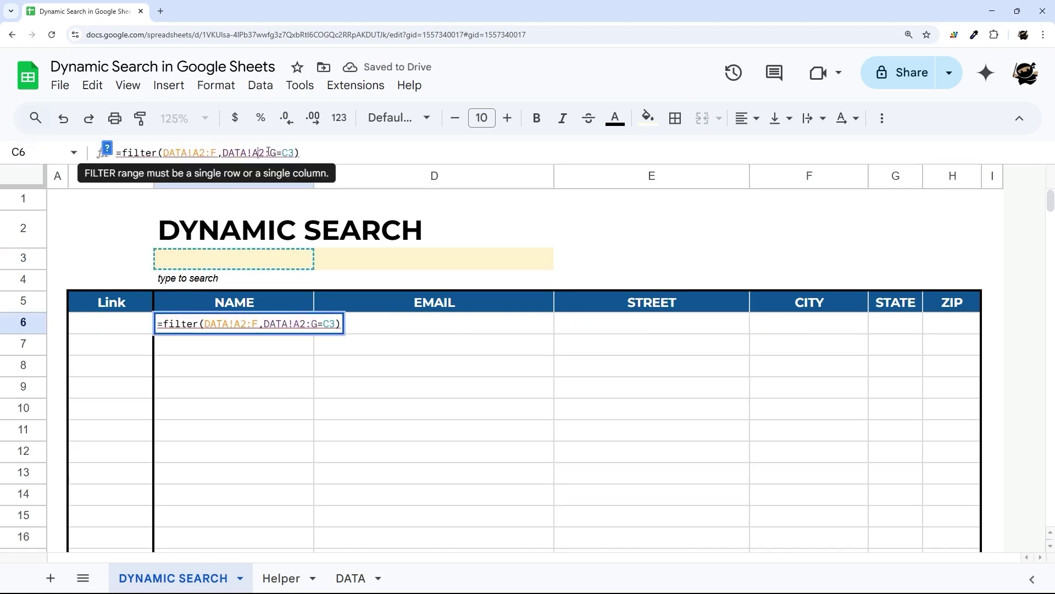
{"action": "key", "text": "Delete"}
{"action": "type", "text": "A"}
{"action": "key", "text": "Delete"}
{"action": "type", "text": "<>\"\""}
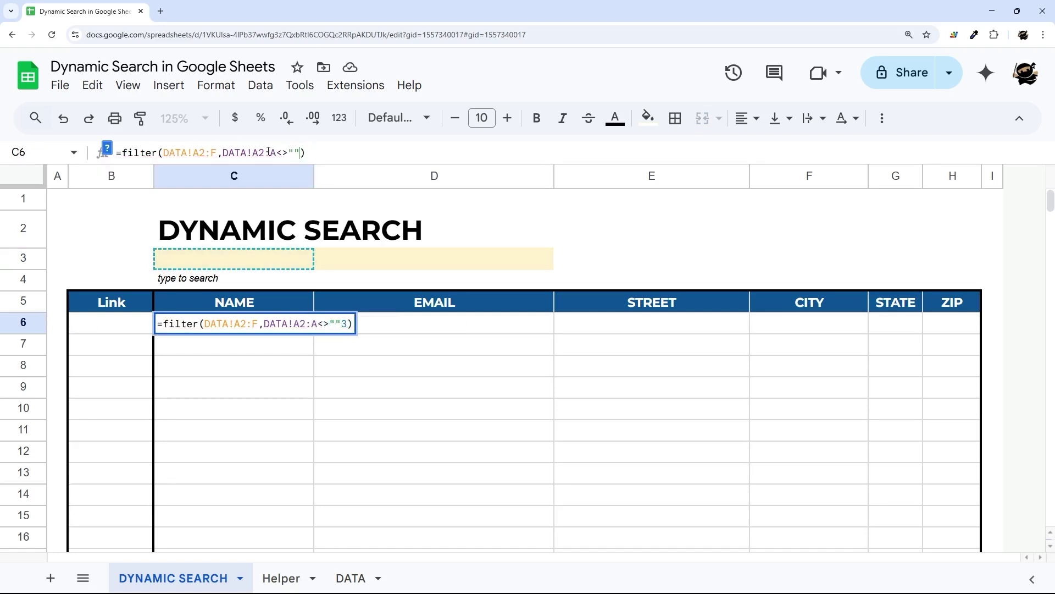
{"action": "key", "text": "Delete"}
{"action": "key", "text": "Delete"}
{"action": "key", "text": "Return"}
- Check the Link targets in the full results list, ending on B6
{"action": "scroll", "coordinate": [286, 317], "scroll_direction": "down", "scroll_amount": 2}
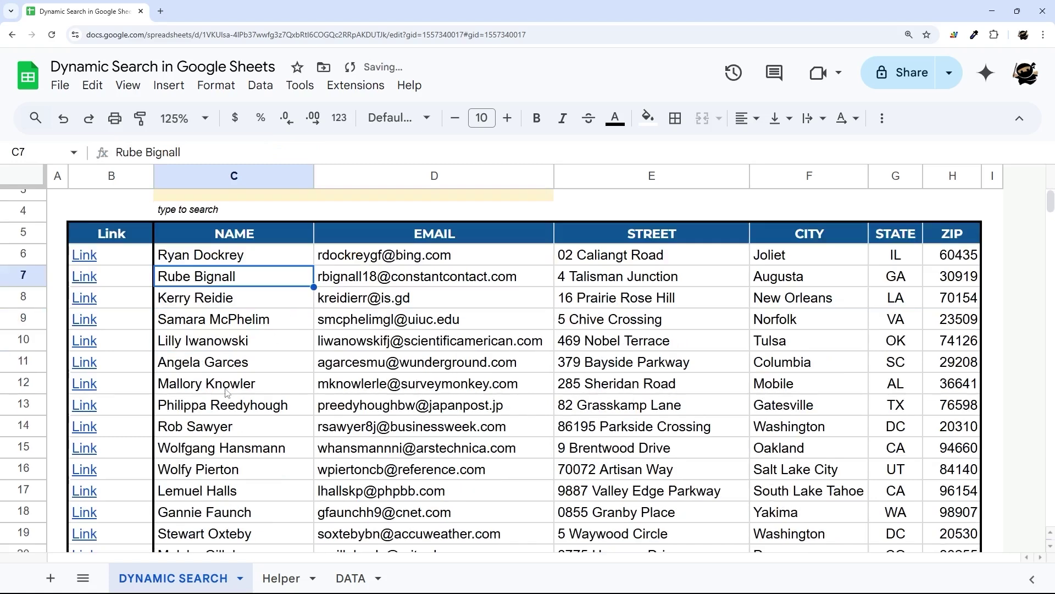
{"action": "scroll", "coordinate": [240, 391], "scroll_direction": "down", "scroll_amount": 4}
{"action": "left_click", "coordinate": [99, 333]}
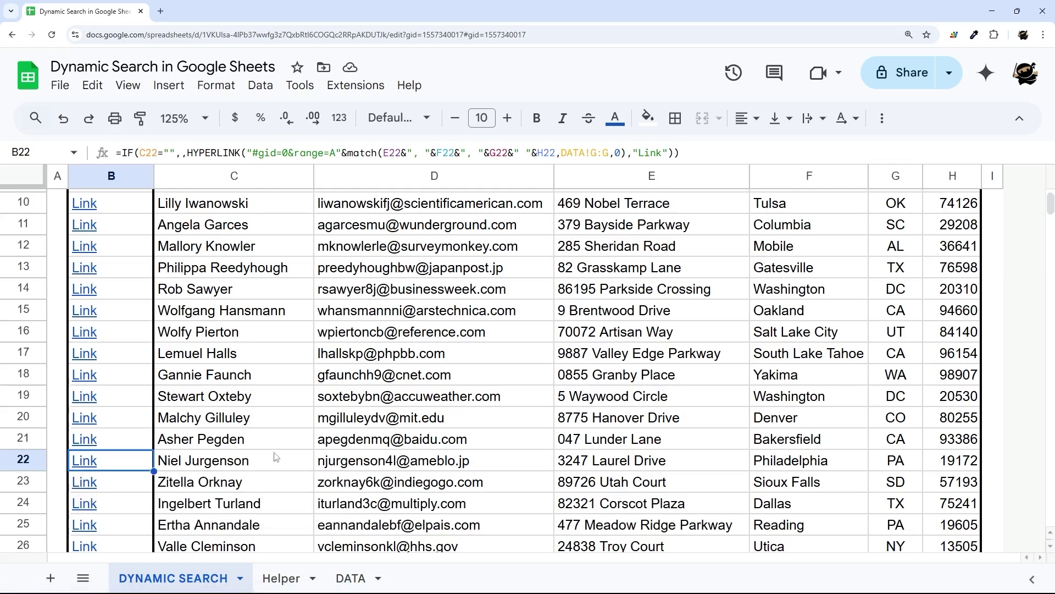
{"action": "scroll", "coordinate": [275, 456], "scroll_direction": "up", "scroll_amount": 5}
{"action": "left_click", "coordinate": [127, 330]}
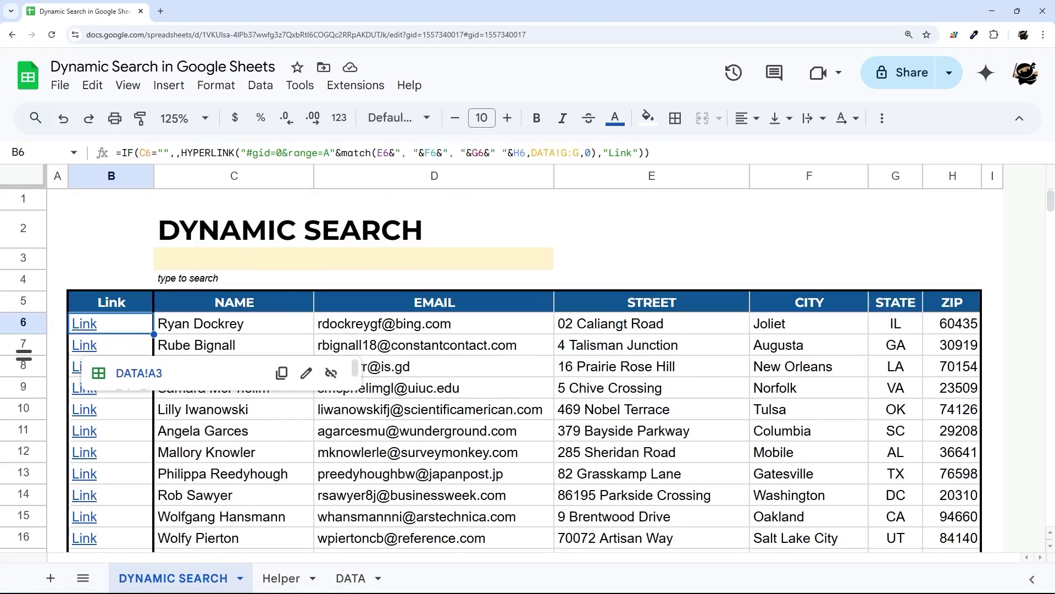